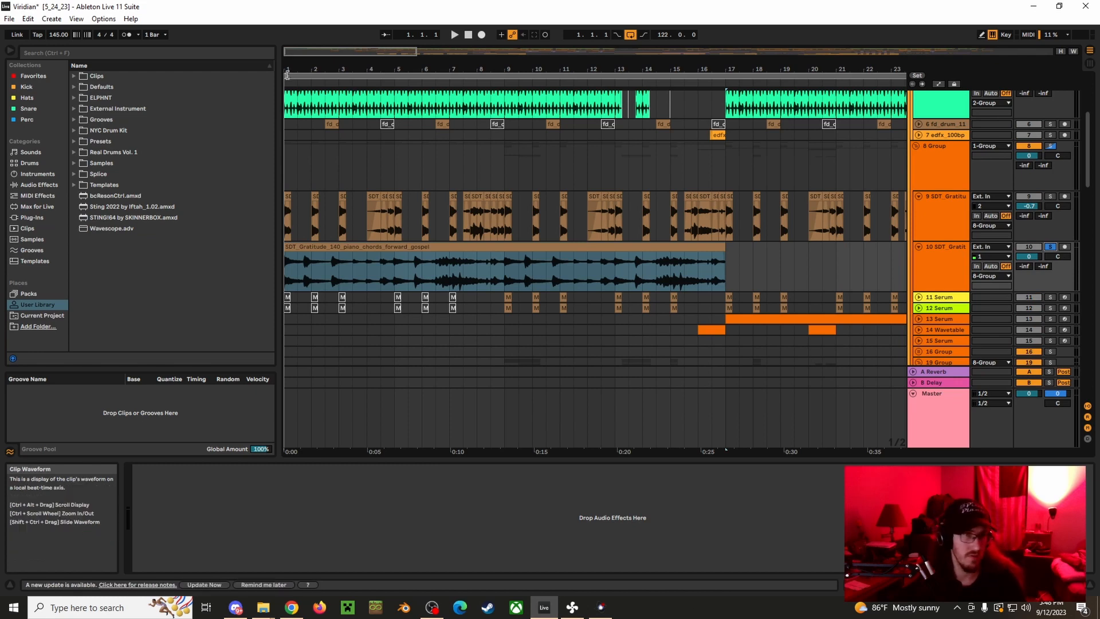
# Open the full-length piano chords clip on track 10 and play it from bar 1.
pyautogui.moveTo(293, 70); pyautogui.dragTo(292, 123)
pyautogui.click(313, 246)
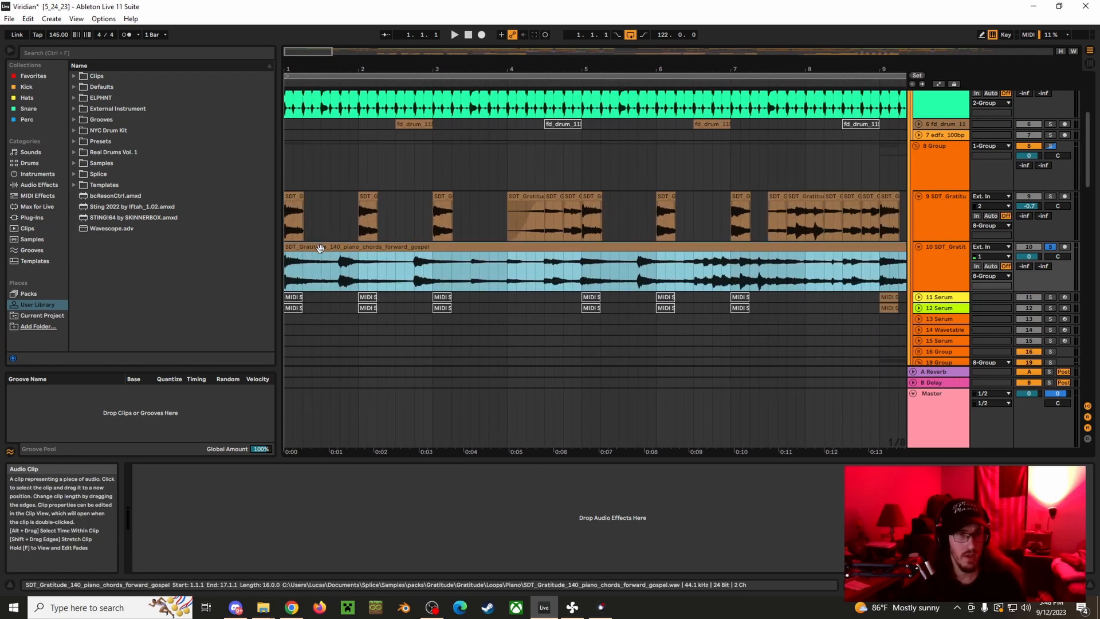
pyautogui.click(288, 280)
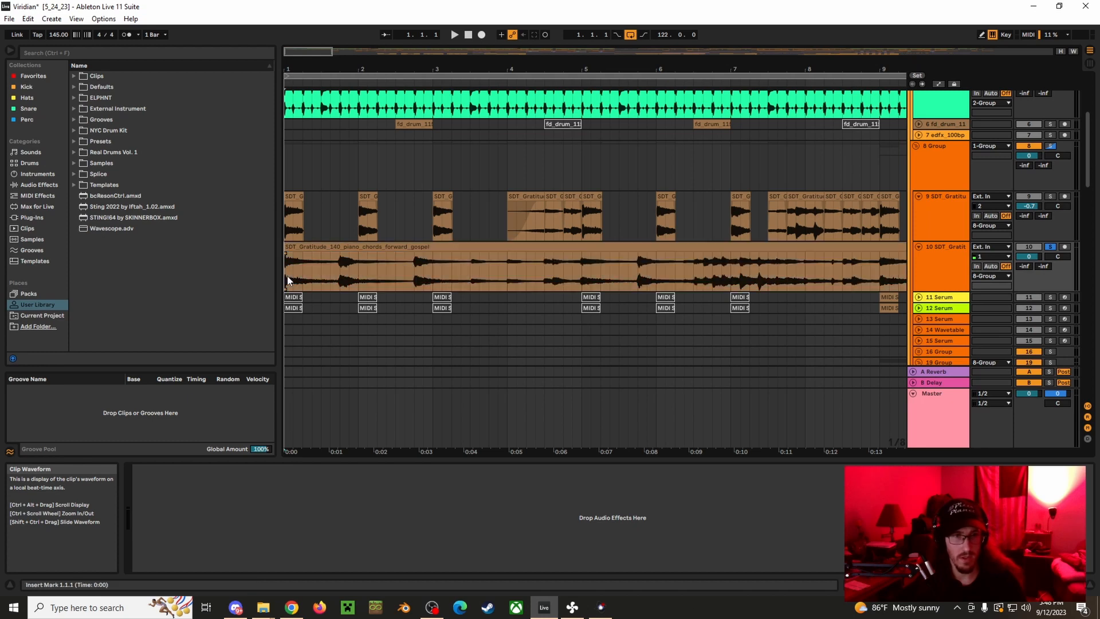
pyautogui.doubleClick(469, 246)
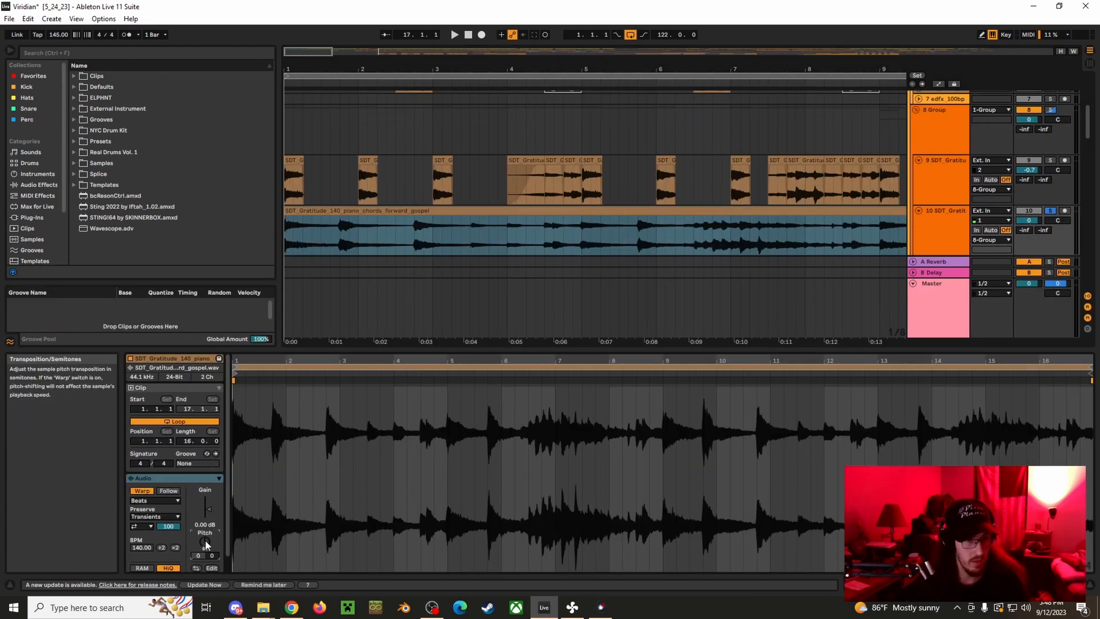
pyautogui.scroll(-1, 204, 515)
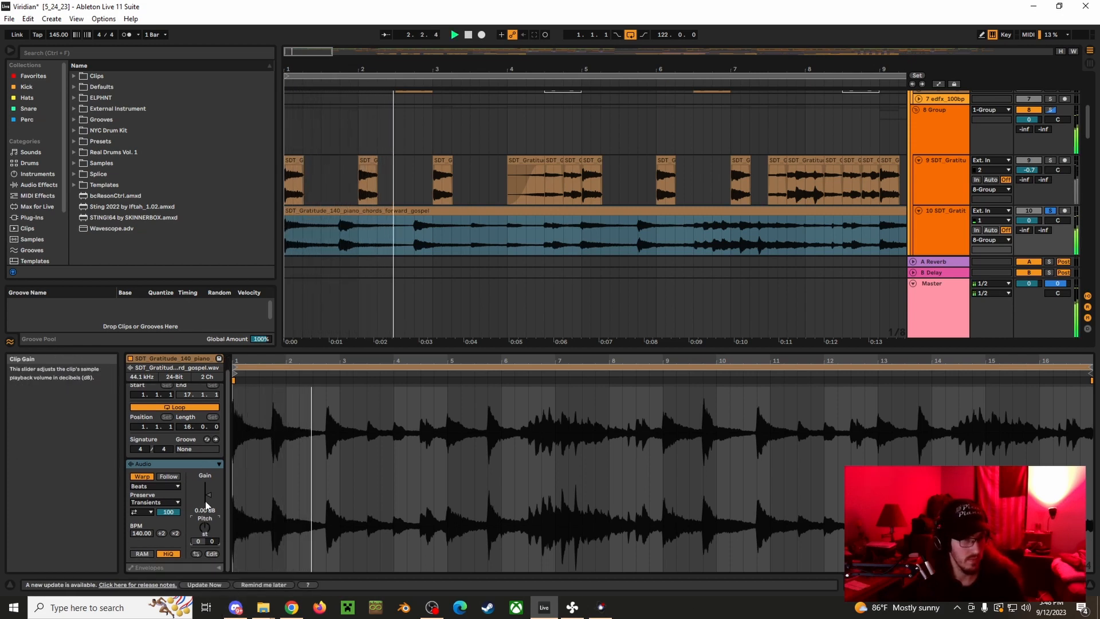
# Turn off warping for the piano chords clip on track 10, listen to it, and delete the clip.
pyautogui.click(150, 479)
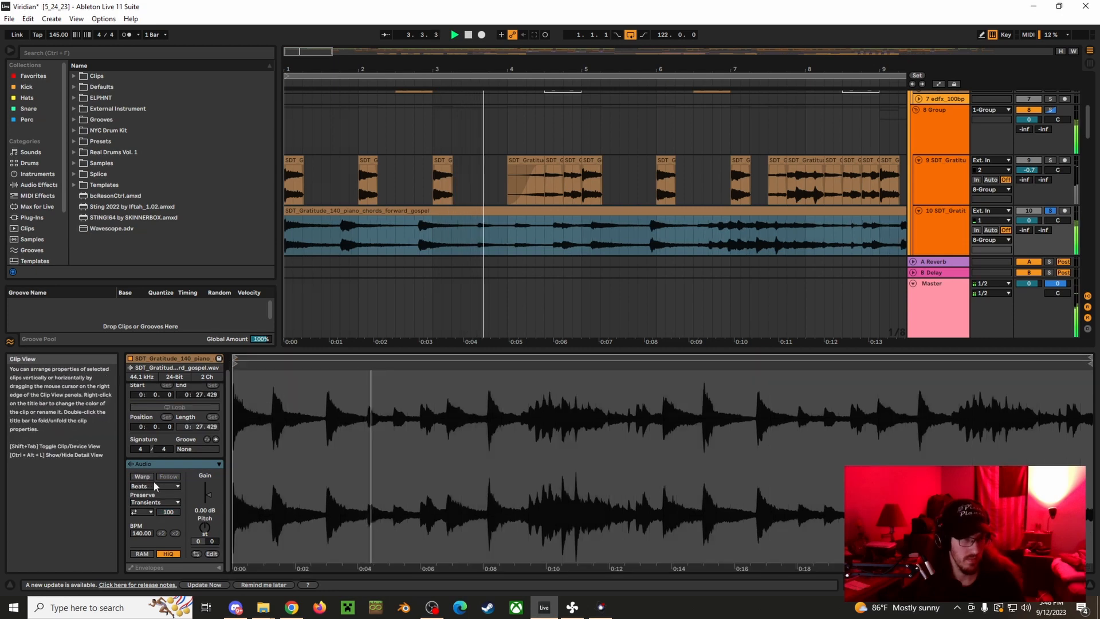
pyautogui.moveTo(567, 69); pyautogui.dragTo(379, 69)
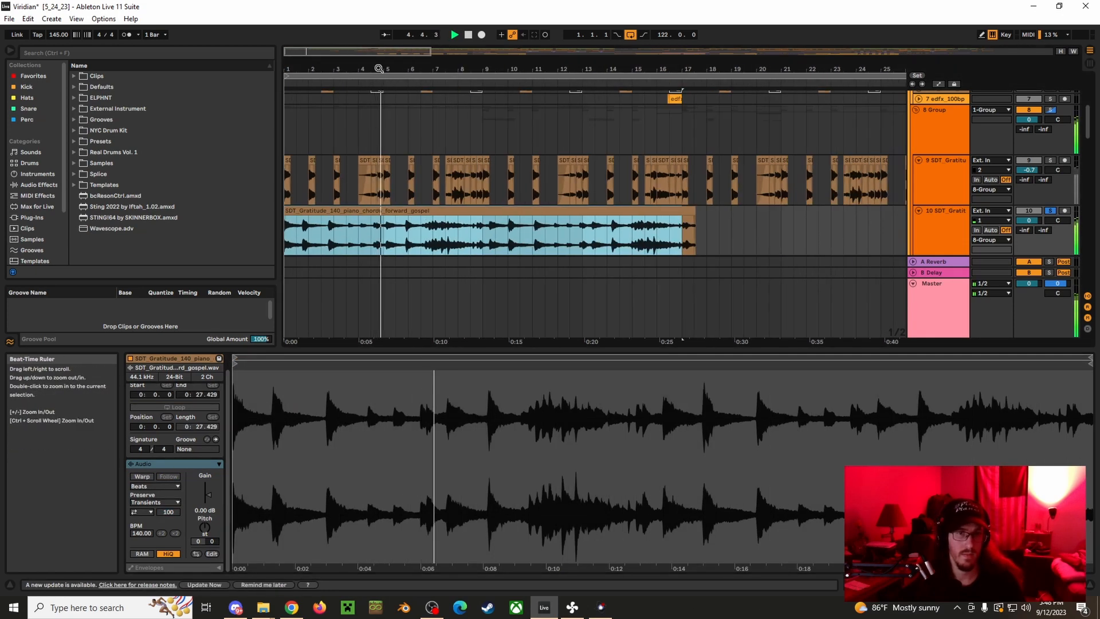
pyautogui.click(390, 225)
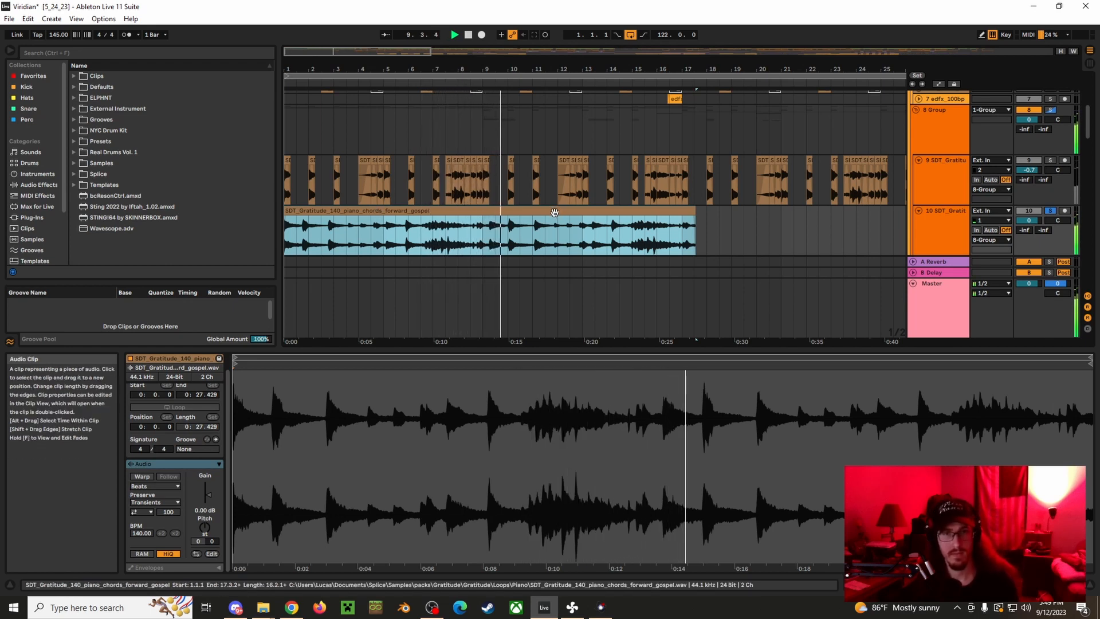
pyautogui.press('Delete')
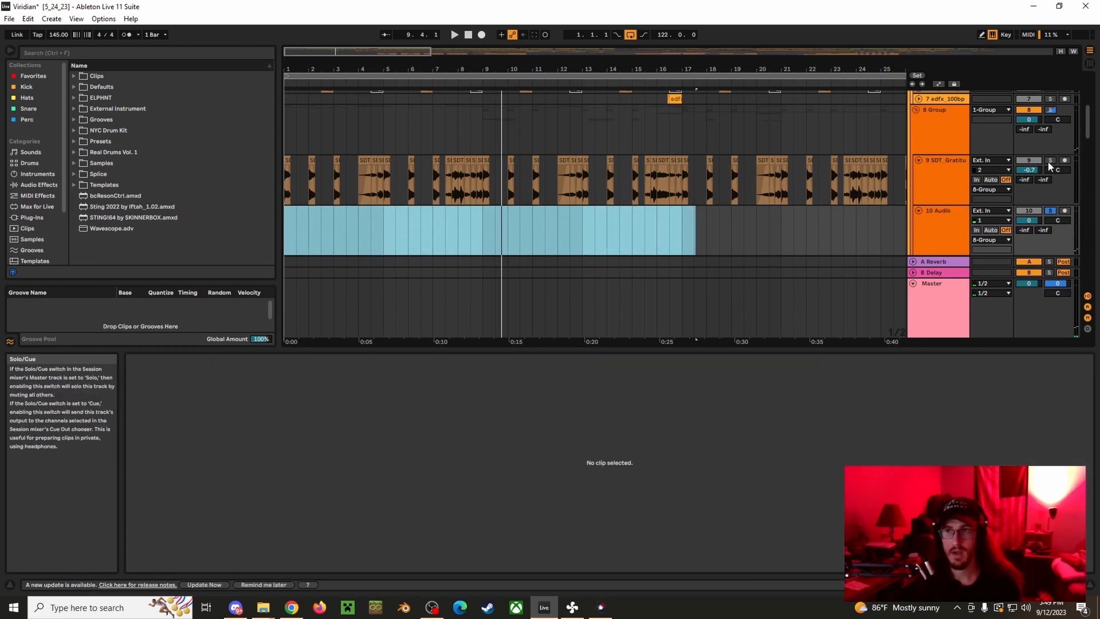
# Solo track 9 and open its first chopped piano clip at bar 1.
pyautogui.moveTo(298, 72); pyautogui.dragTo(276, 203)
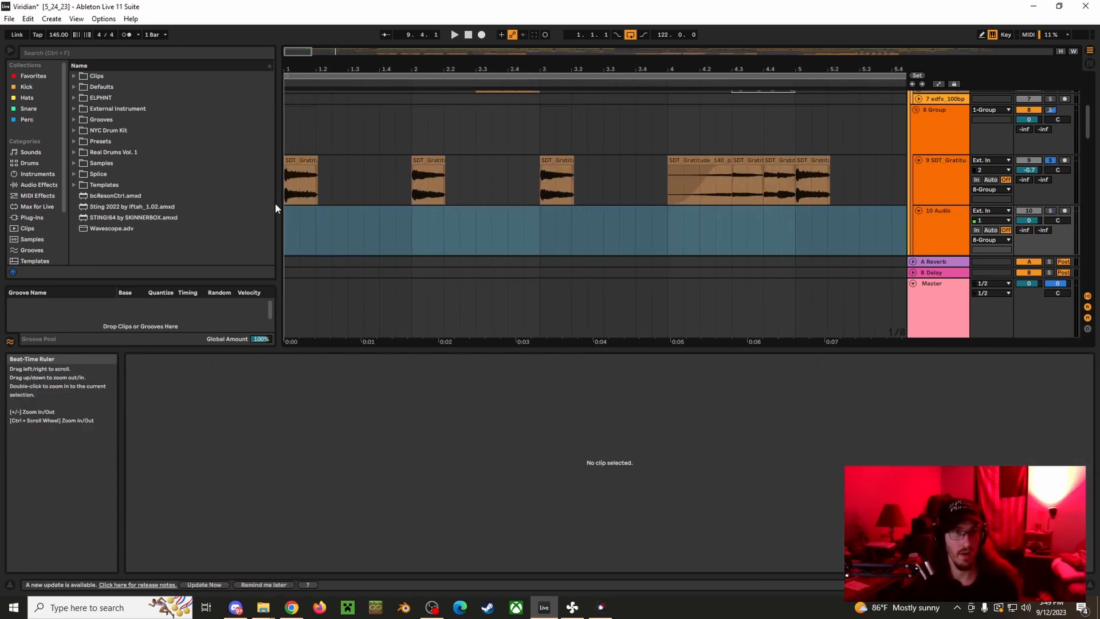
pyautogui.click(301, 180)
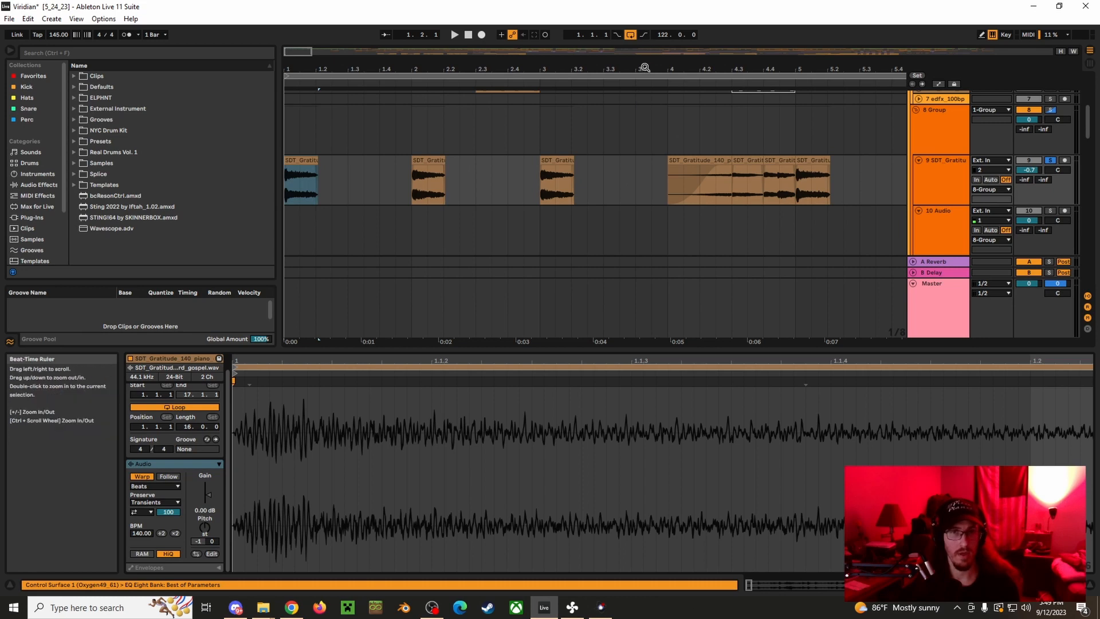
pyautogui.scroll(-2, 412, 115)
pyautogui.scroll(-3, 763, 66)
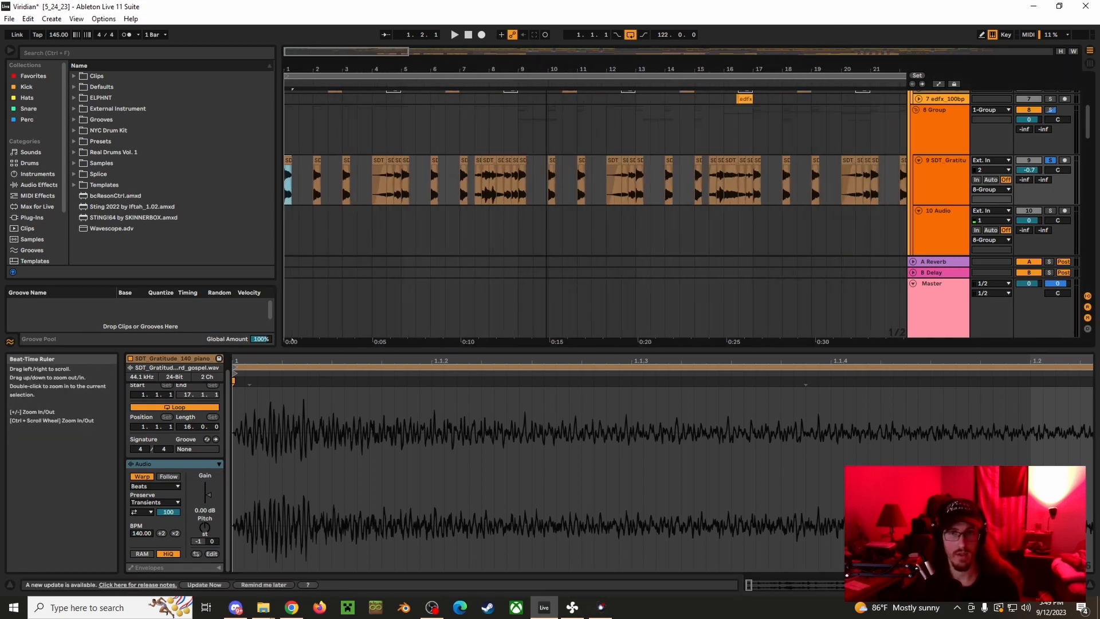
# Open the faded-in piano clip at bar 4 on track 9 and play it from its start.
pyautogui.moveTo(359, 70); pyautogui.dragTo(374, 152)
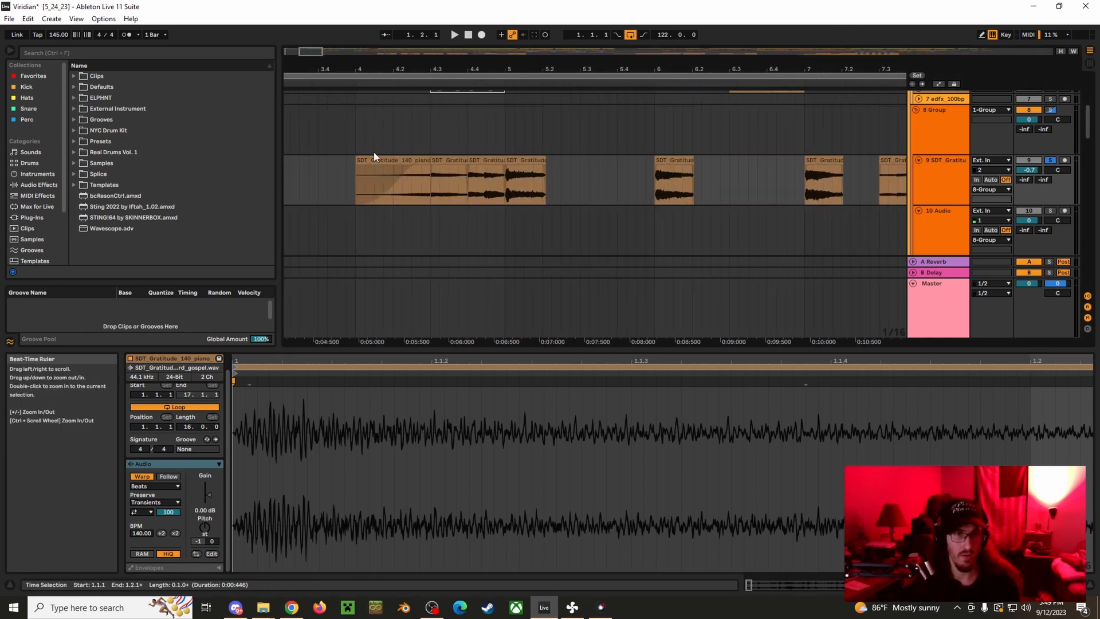
pyautogui.click(384, 161)
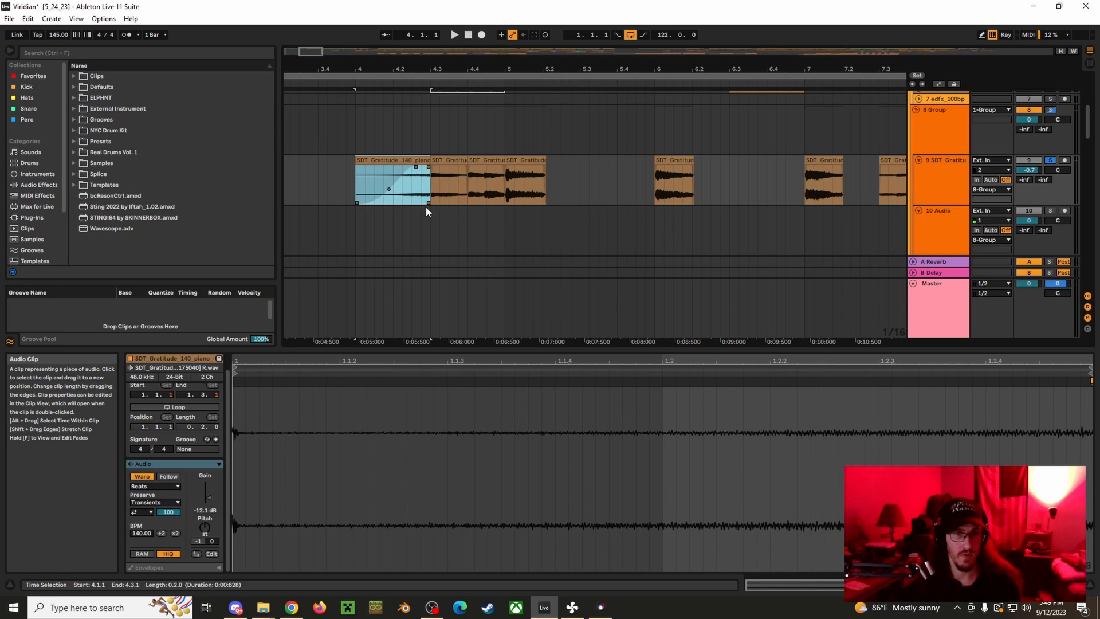
pyautogui.click(353, 188)
pyautogui.press('space')
pyautogui.press('space')
pyautogui.press('space')
pyautogui.press('space')
# Play the chopped piano arrangement on track 9 from bar 1 into bar 9.
pyautogui.moveTo(407, 65); pyautogui.dragTo(407, 5)
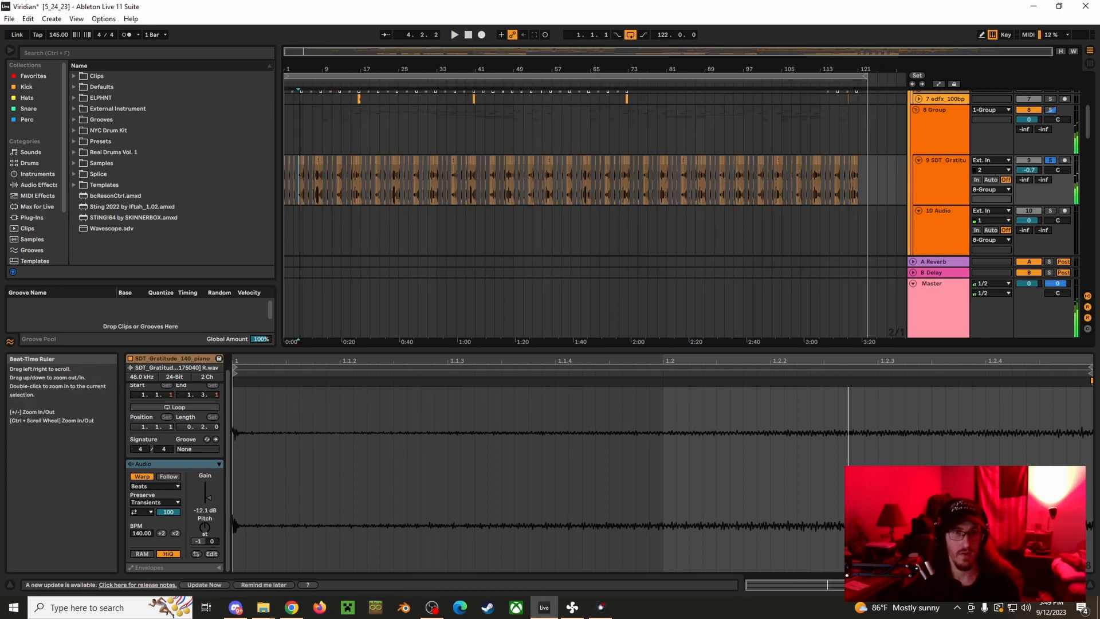
pyautogui.moveTo(290, 68); pyautogui.dragTo(290, 142)
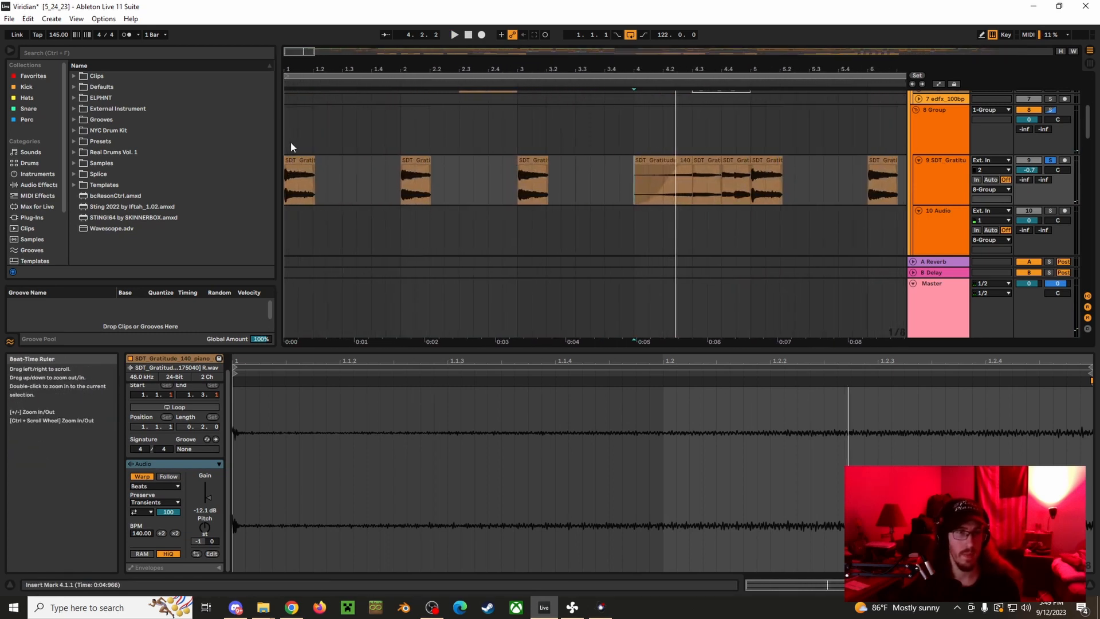
pyautogui.click(298, 180)
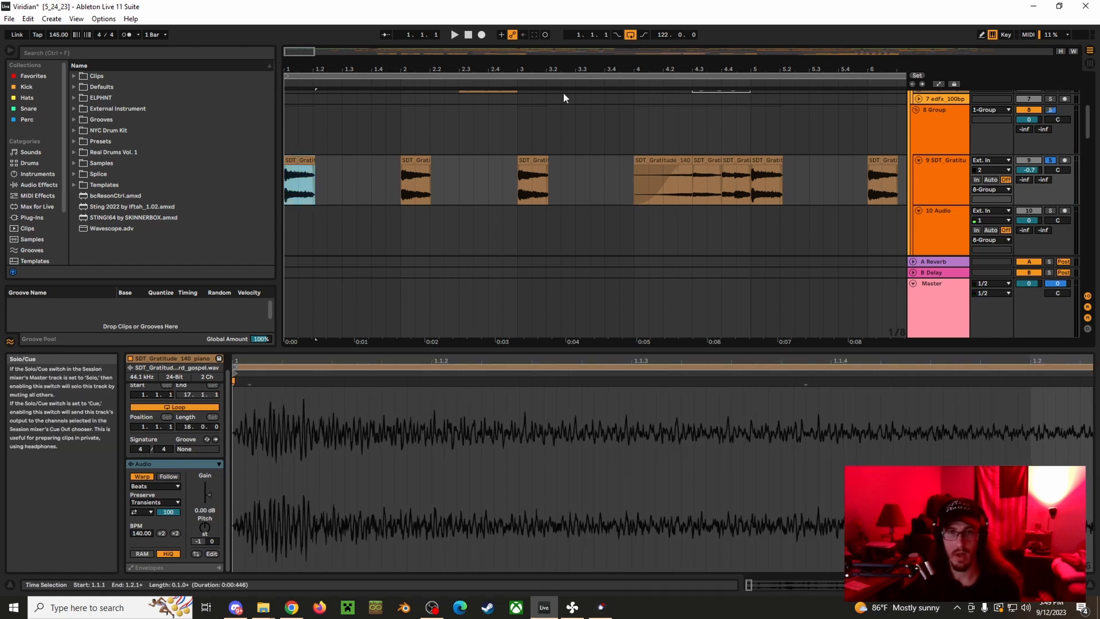
pyautogui.press('space')
pyautogui.moveTo(574, 69); pyautogui.dragTo(573, 34)
pyautogui.scroll(-5, 463, 218)
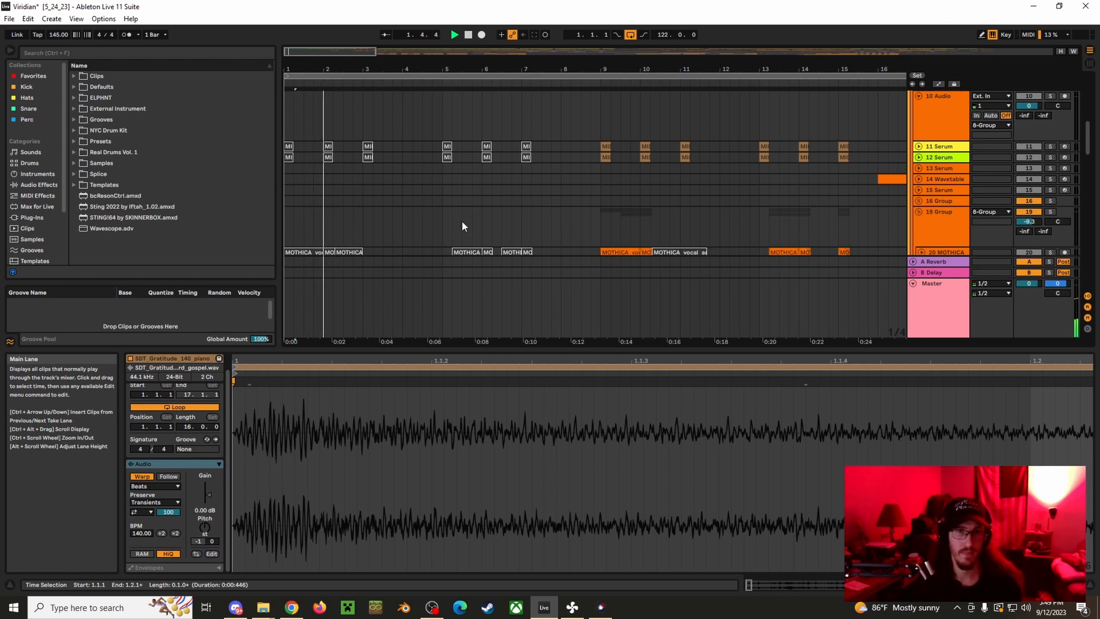
pyautogui.scroll(4, 453, 209)
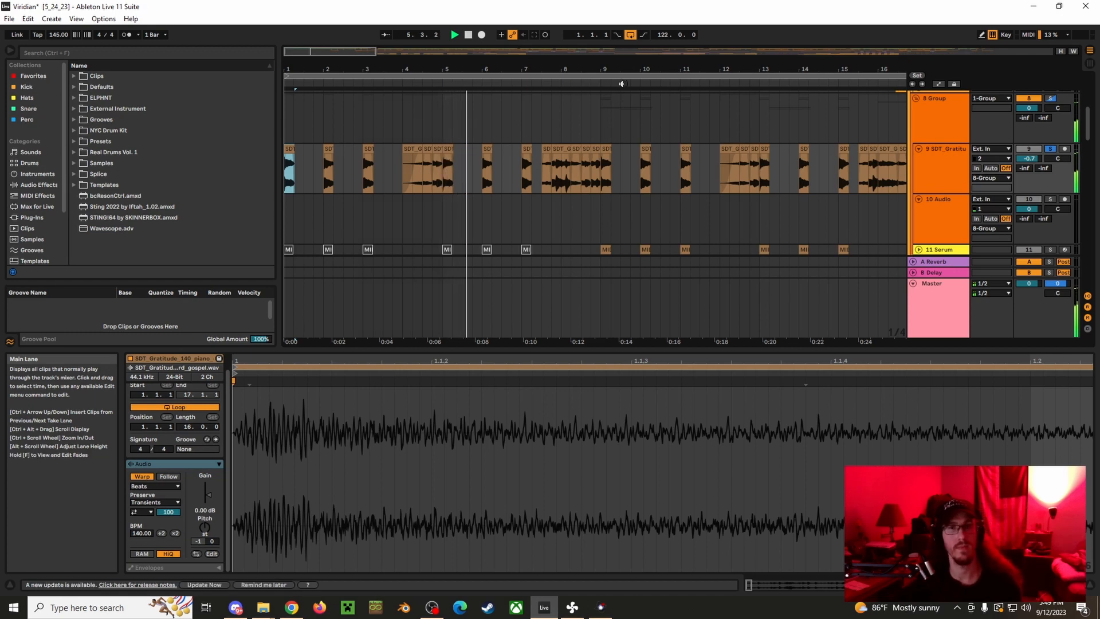
pyautogui.moveTo(614, 65); pyautogui.dragTo(498, 80)
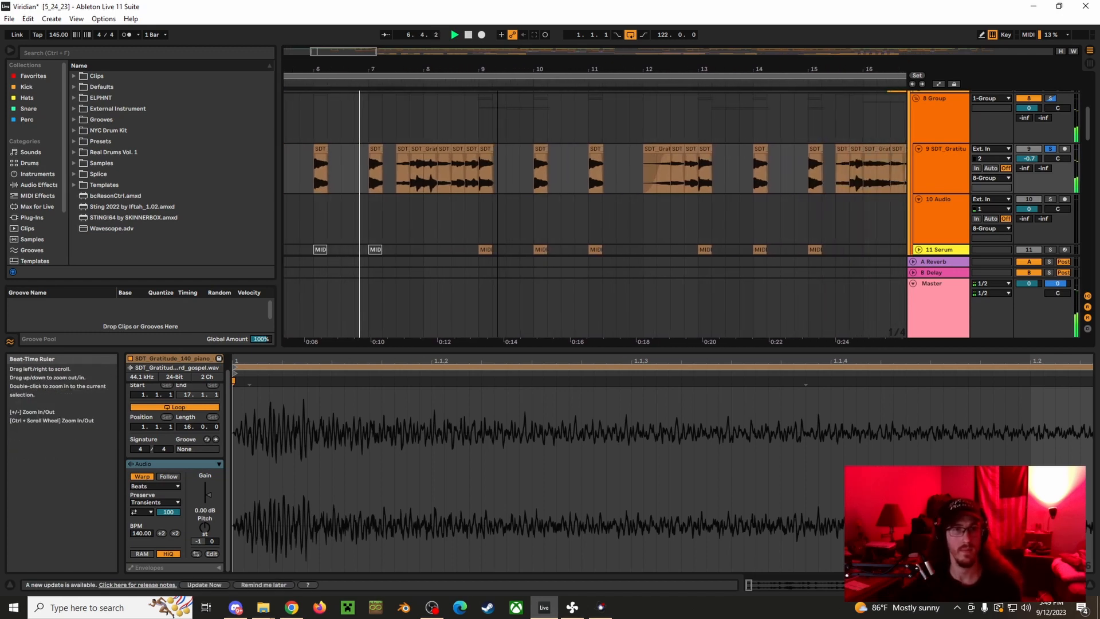
pyautogui.scroll(-2, 529, 225)
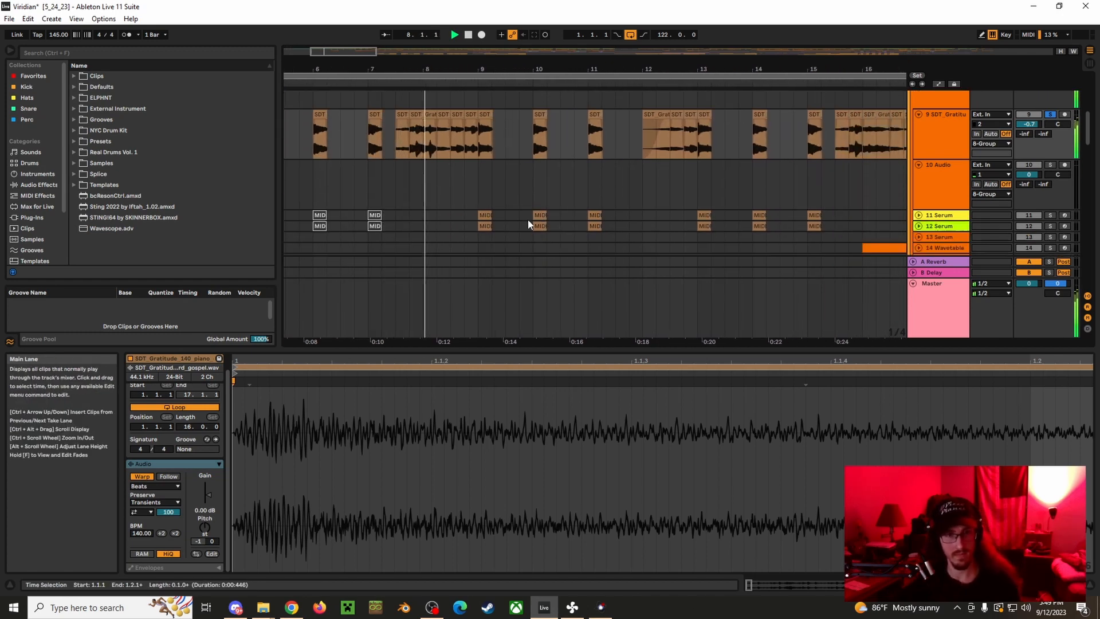
pyautogui.scroll(-1, 528, 219)
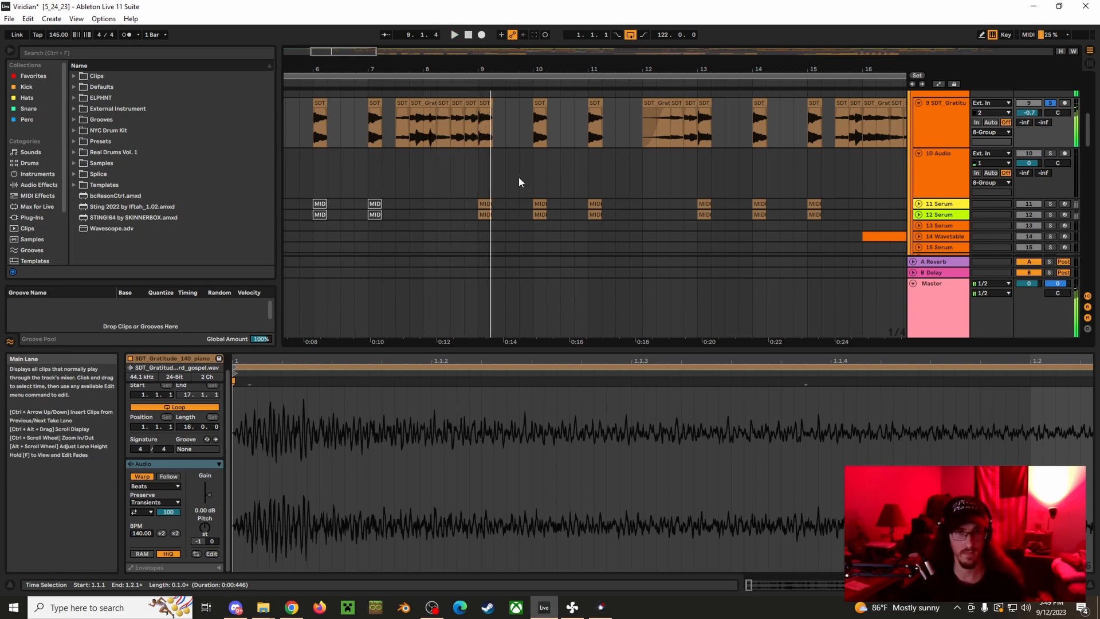
# Unfold Serum tracks 11 and 12 to show their MIDI clips, and display track 11's device chain.
pyautogui.scroll(-5, 596, 177)
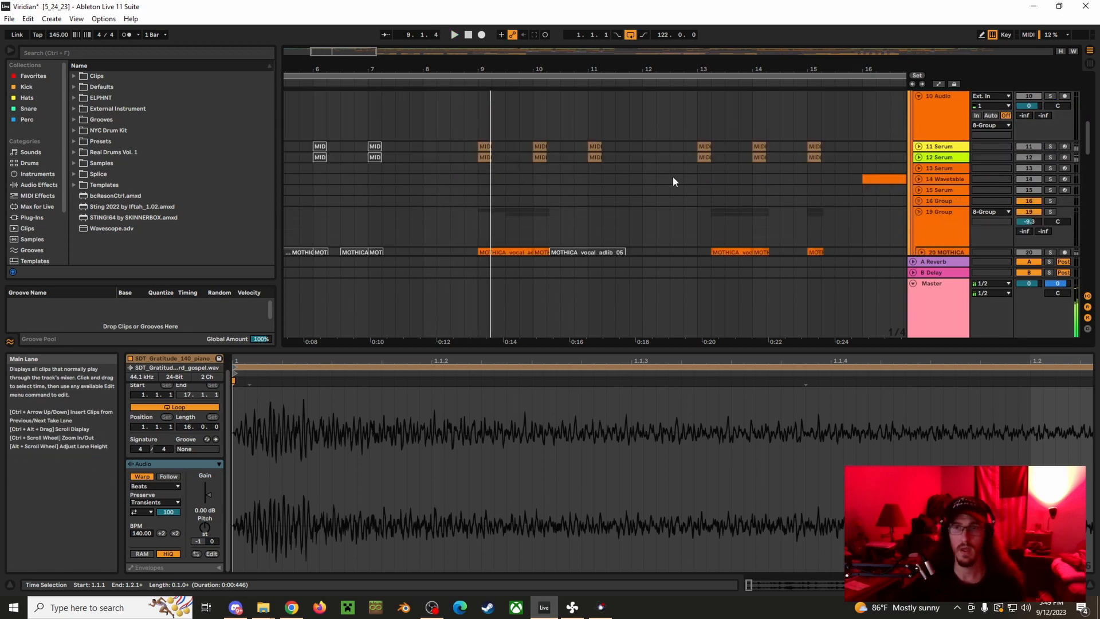
pyautogui.click(918, 148)
pyautogui.click(919, 197)
pyautogui.scroll(-3, 501, 162)
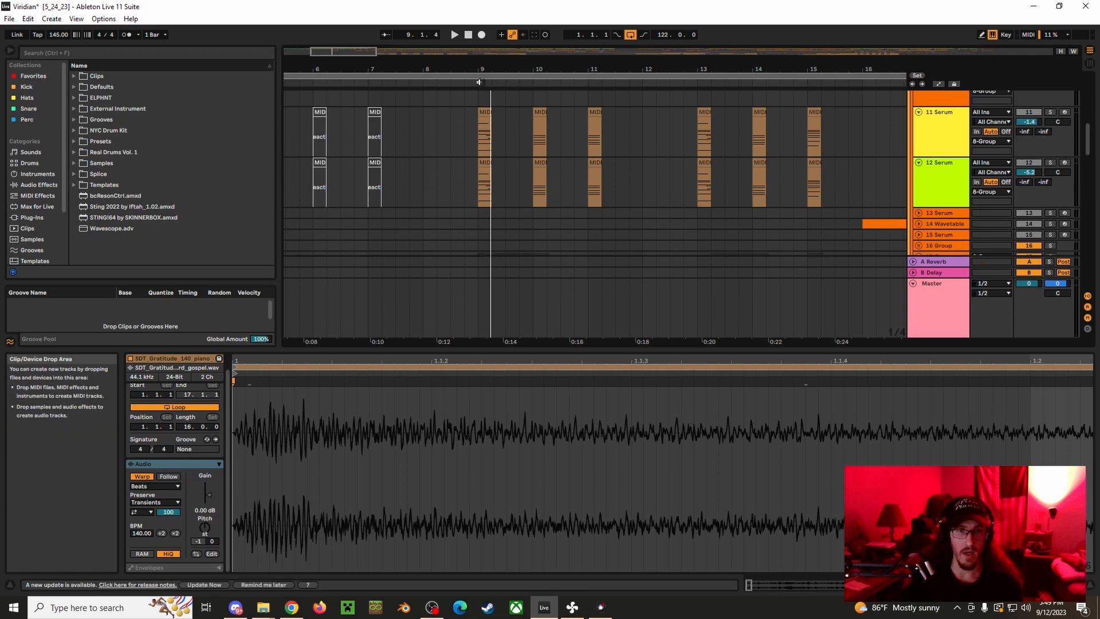
pyautogui.moveTo(502, 76); pyautogui.dragTo(502, 78)
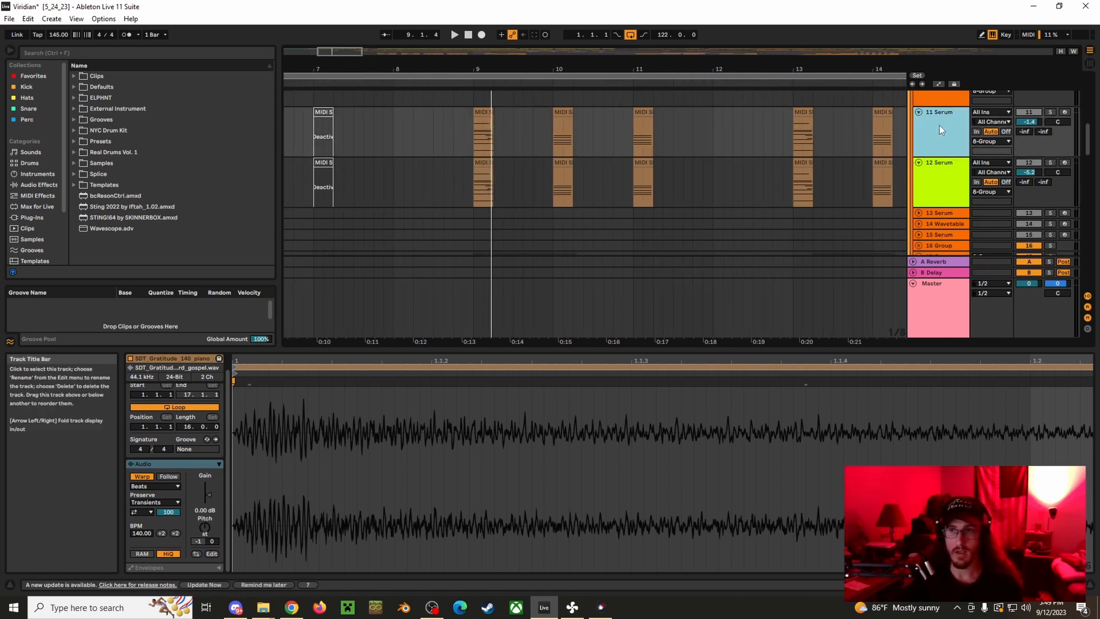
pyautogui.click(939, 125)
pyautogui.scroll(4, 521, 242)
pyautogui.scroll(2, 522, 243)
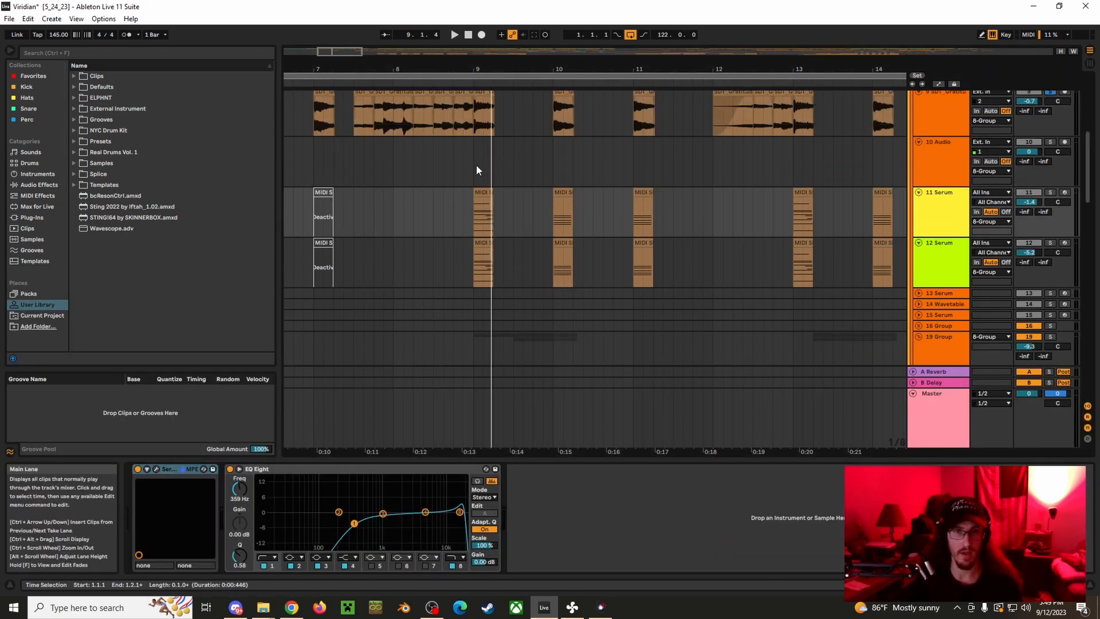
# Audition Serum tracks 11 and 12 separately in solo from bar 9, and clear the solo.
pyautogui.moveTo(476, 165); pyautogui.dragTo(724, 166)
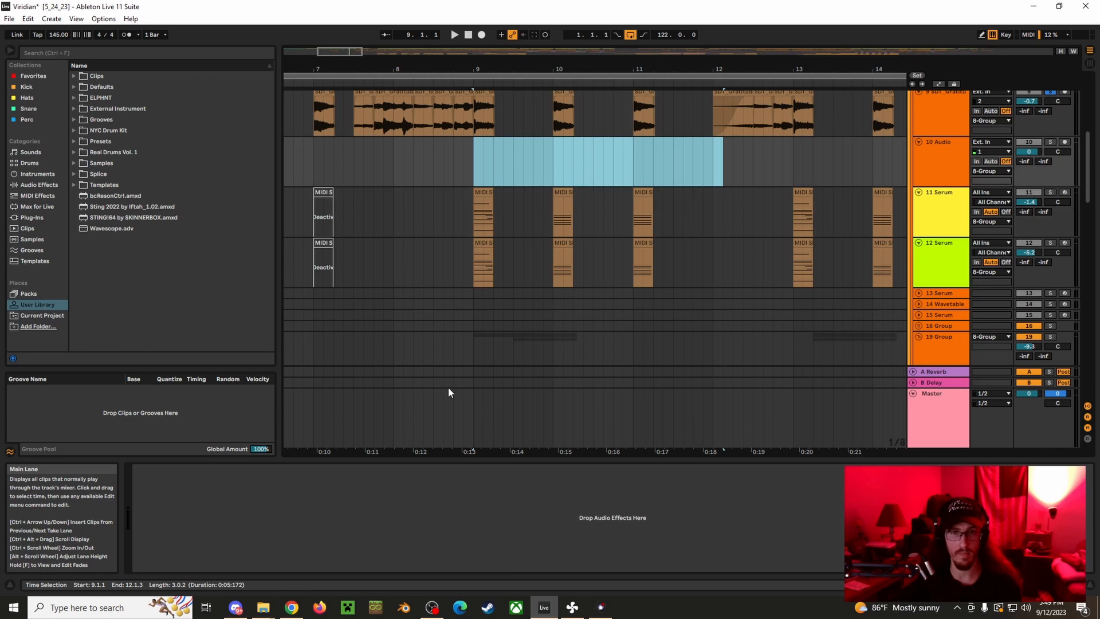
pyautogui.click(938, 221)
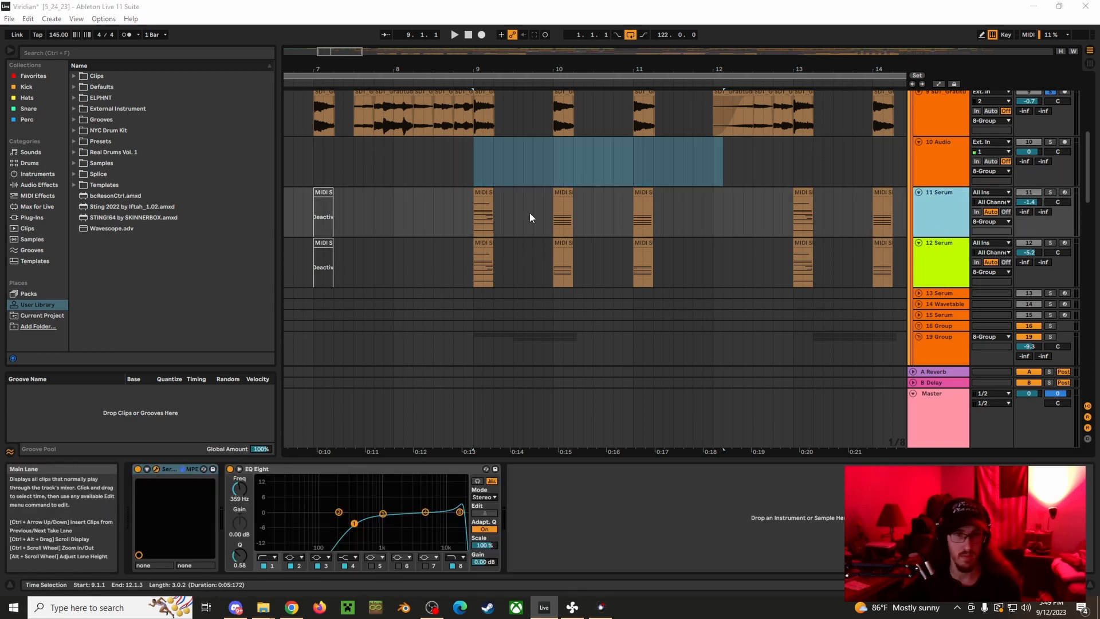
pyautogui.click(475, 212)
pyautogui.press('space')
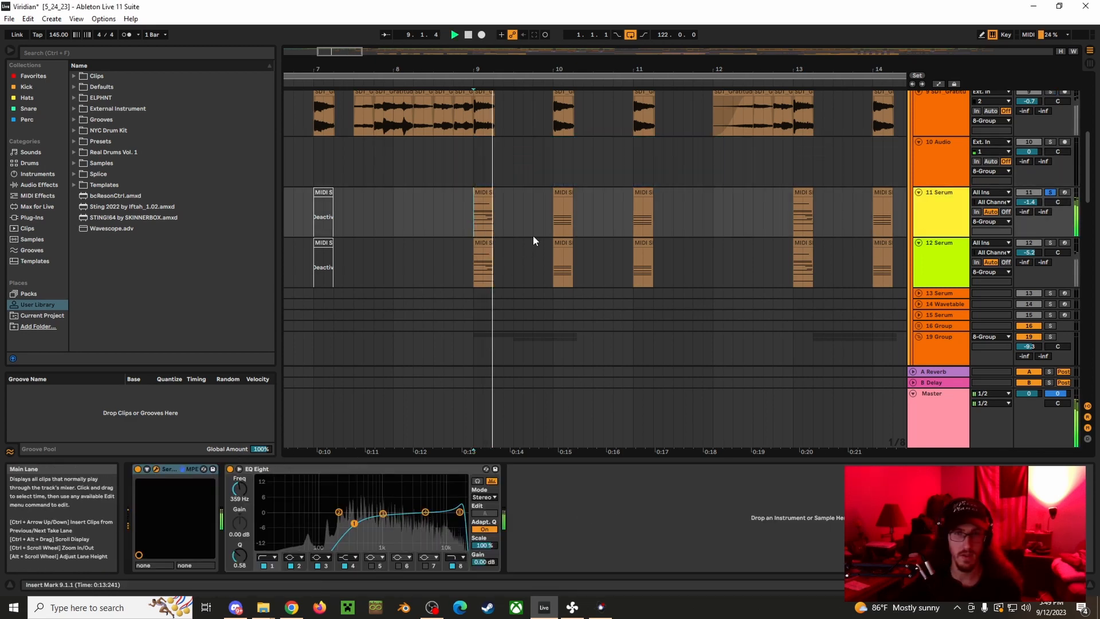
pyautogui.click(483, 264)
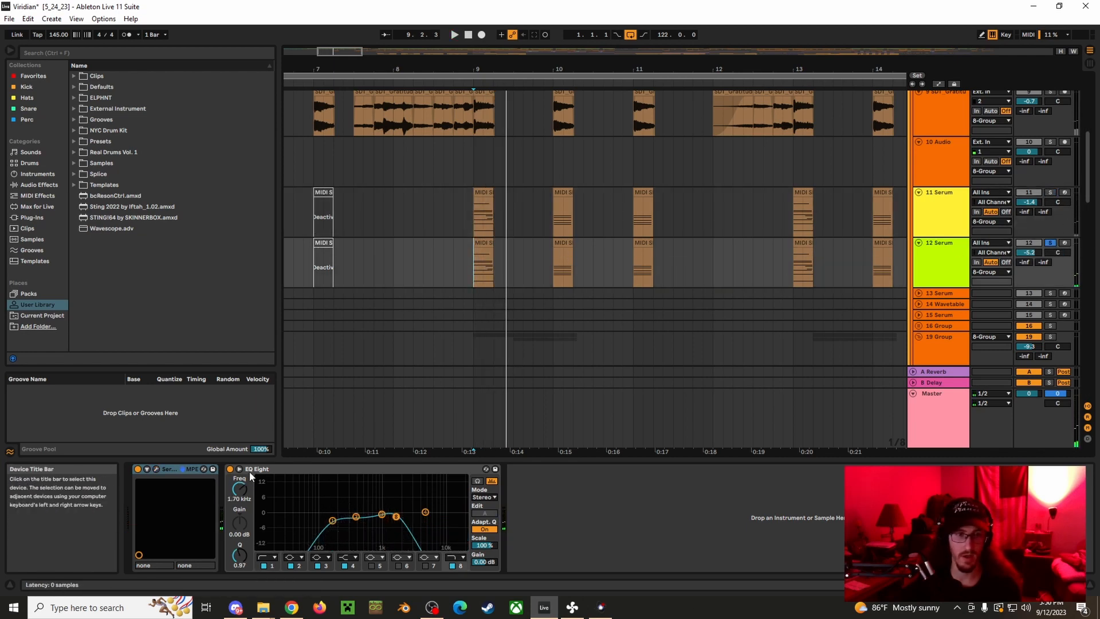
pyautogui.click(1050, 243)
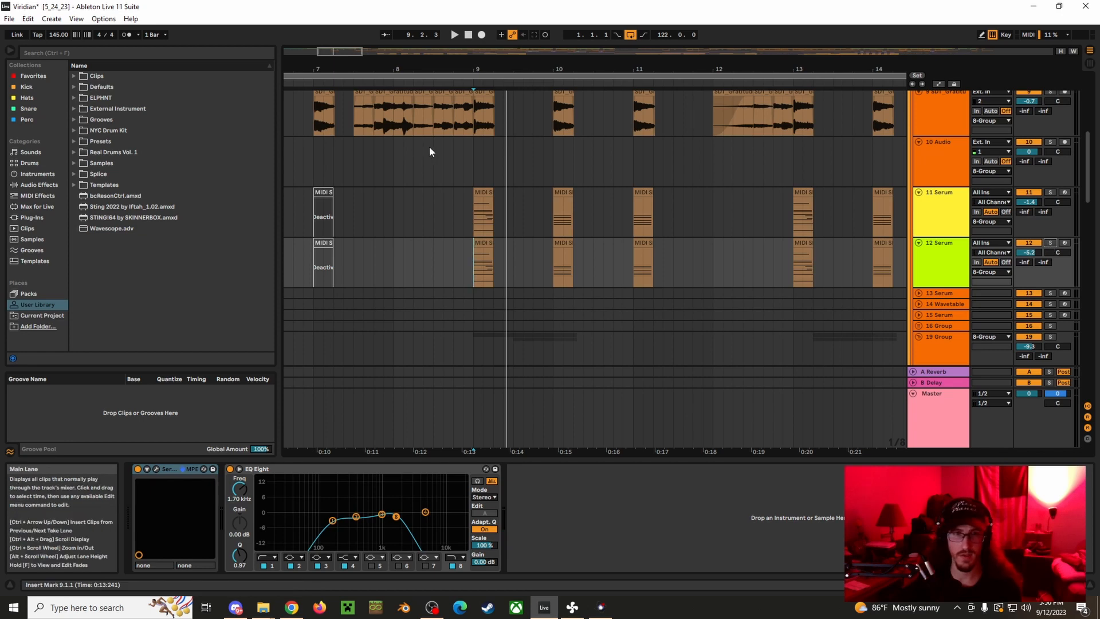
# Solo the 8 Group and play its combined piano, Serum and vocal parts from bar 9.
pyautogui.scroll(3, 795, 209)
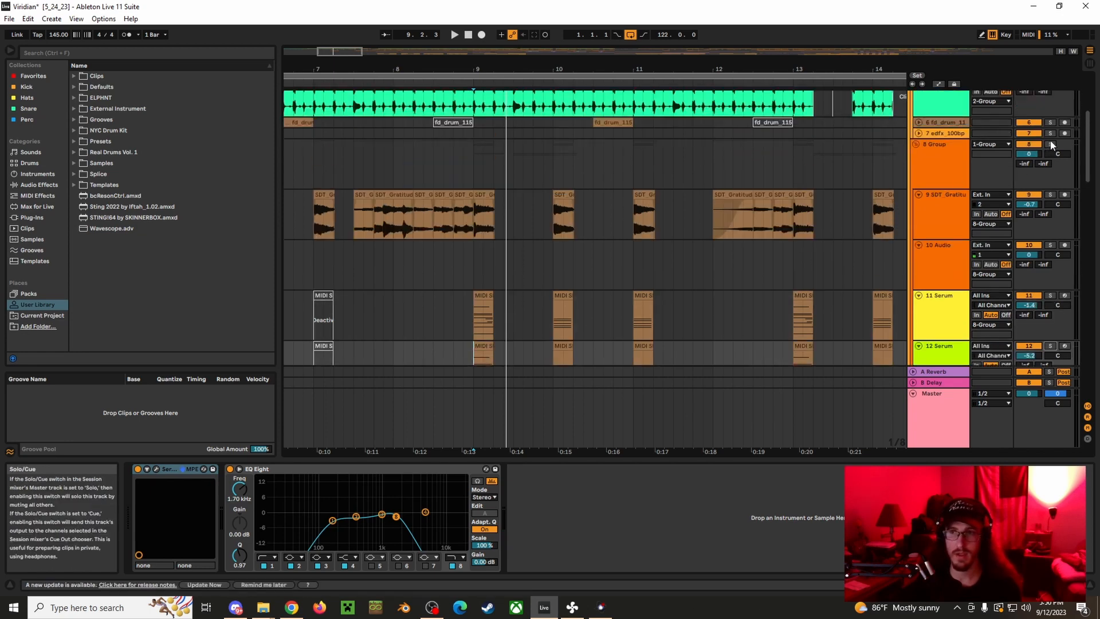
pyautogui.click(475, 168)
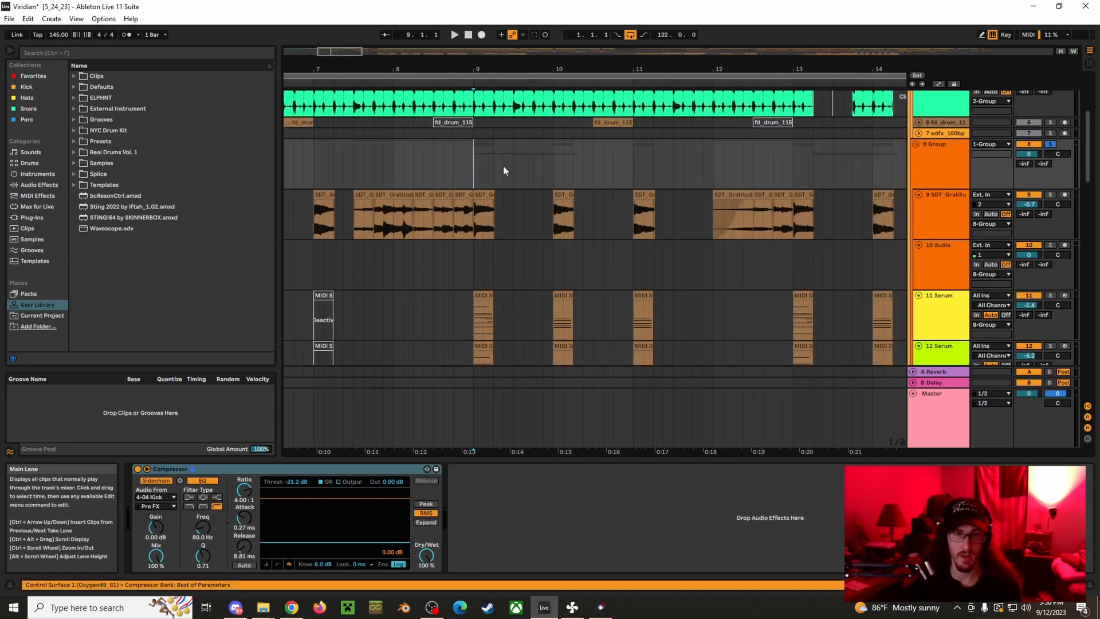
pyautogui.press('space')
pyautogui.scroll(-3, 654, 216)
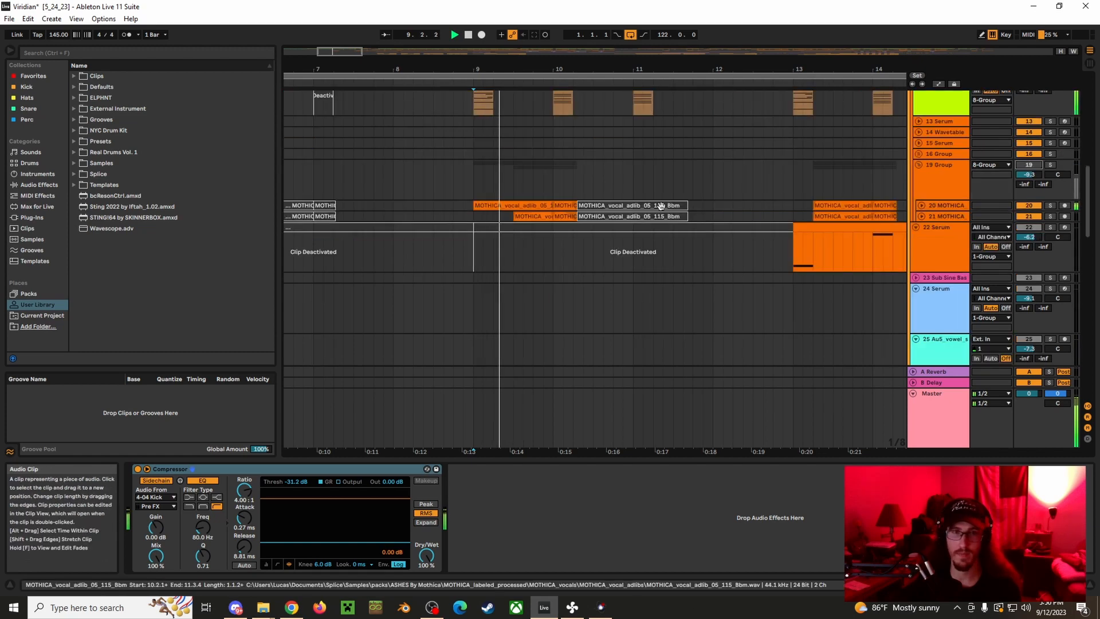
pyautogui.scroll(2, 652, 222)
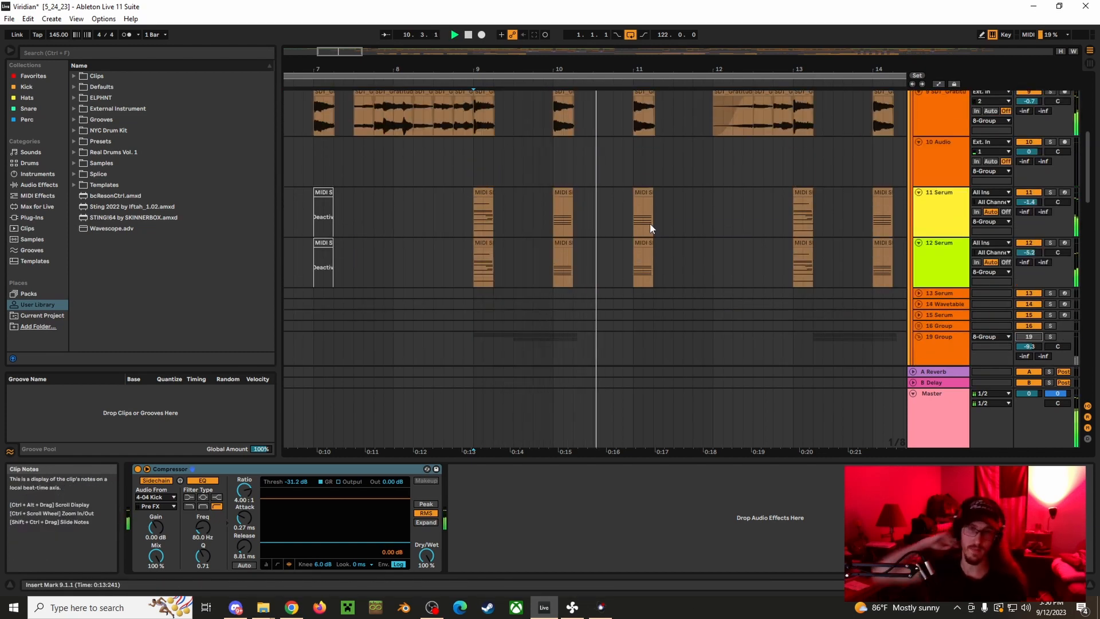
pyautogui.scroll(2, 697, 226)
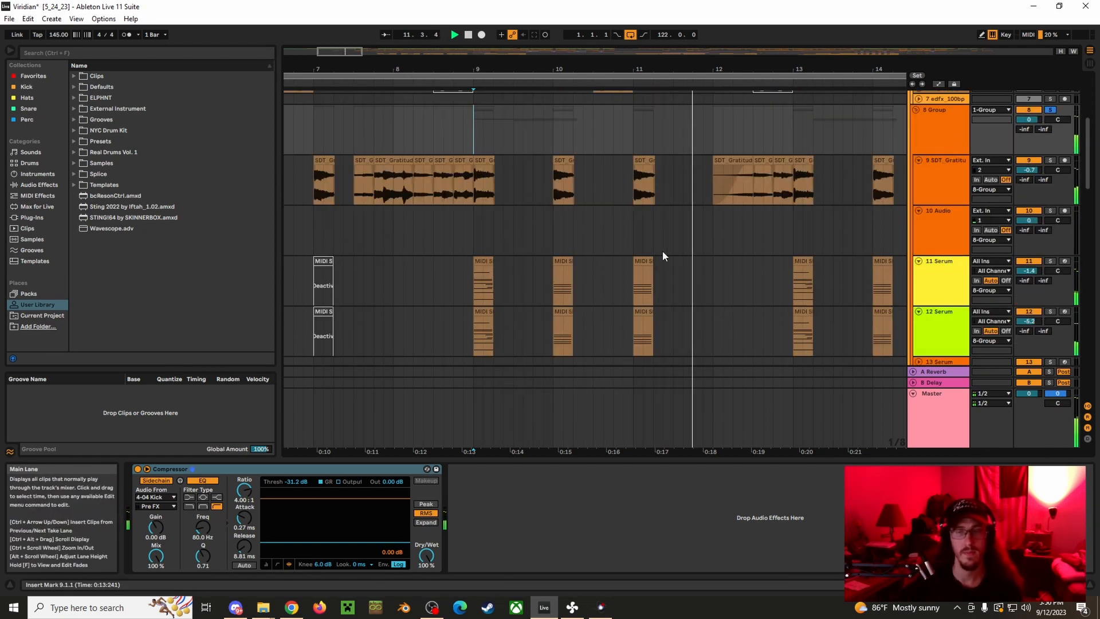
# Play the soloed 8 Group into bar 14, stop playback and clear its solo.
pyautogui.scroll(2, 734, 275)
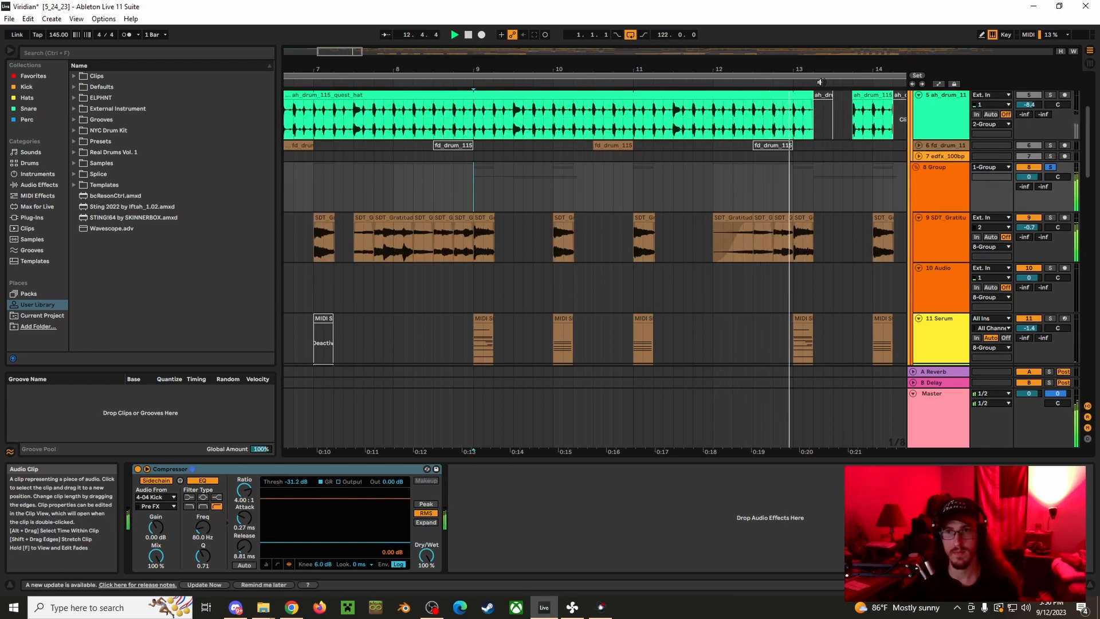
pyautogui.moveTo(837, 67); pyautogui.dragTo(681, 57)
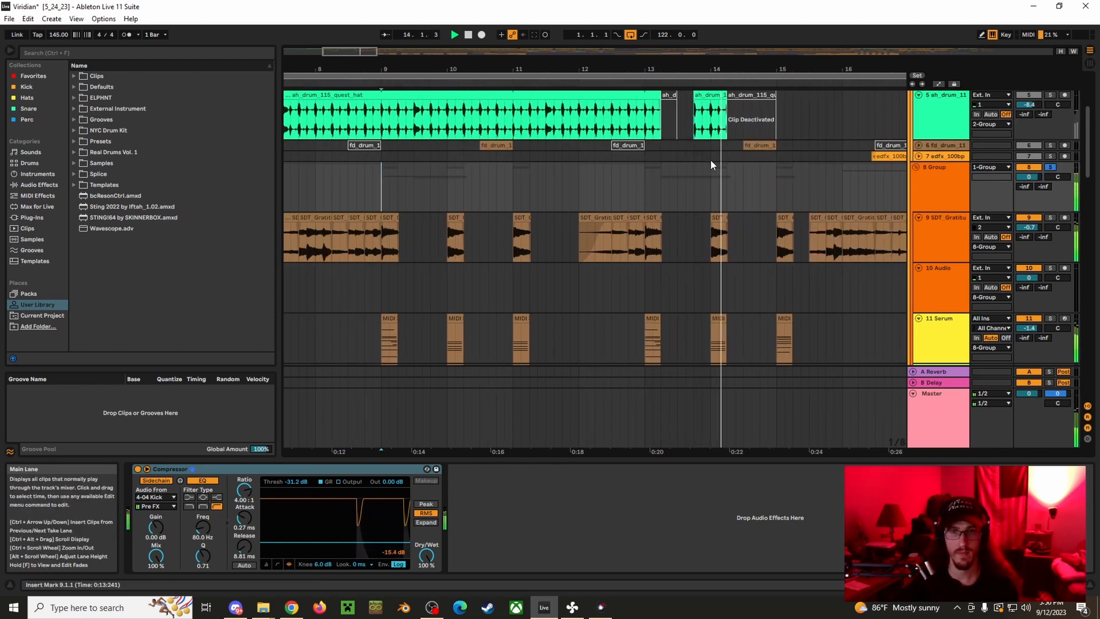
pyautogui.press('space')
pyautogui.scroll(-5, 490, 304)
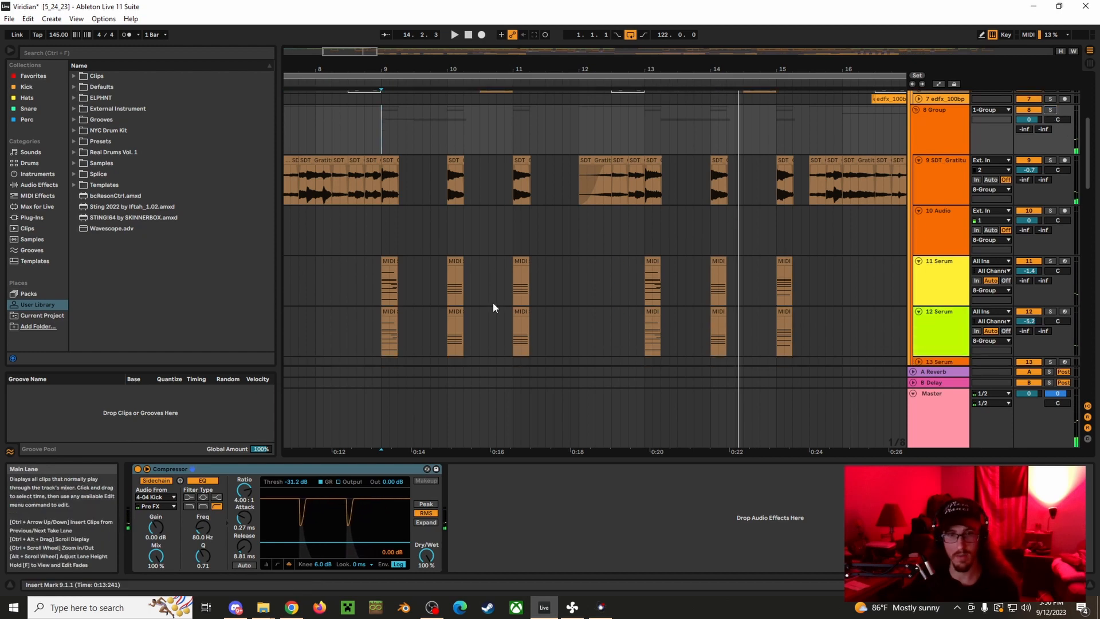
pyautogui.scroll(-1, 464, 350)
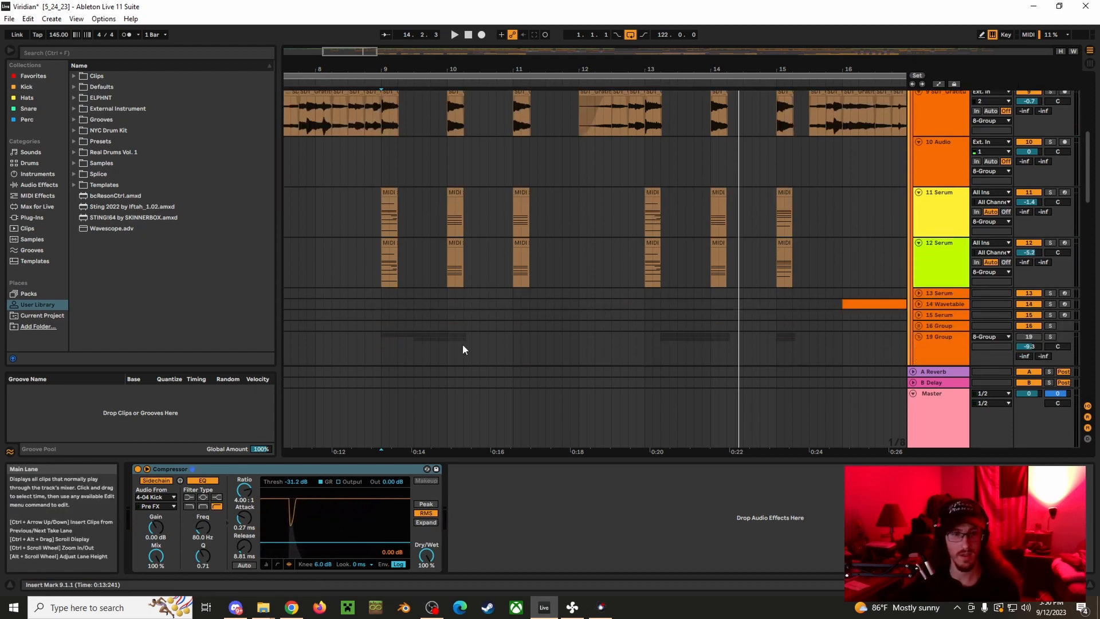
# Solo the ah_drum_115_quest_hat loop on track 5 and play it from bar 1.
pyautogui.moveTo(455, 67); pyautogui.dragTo(455, 44)
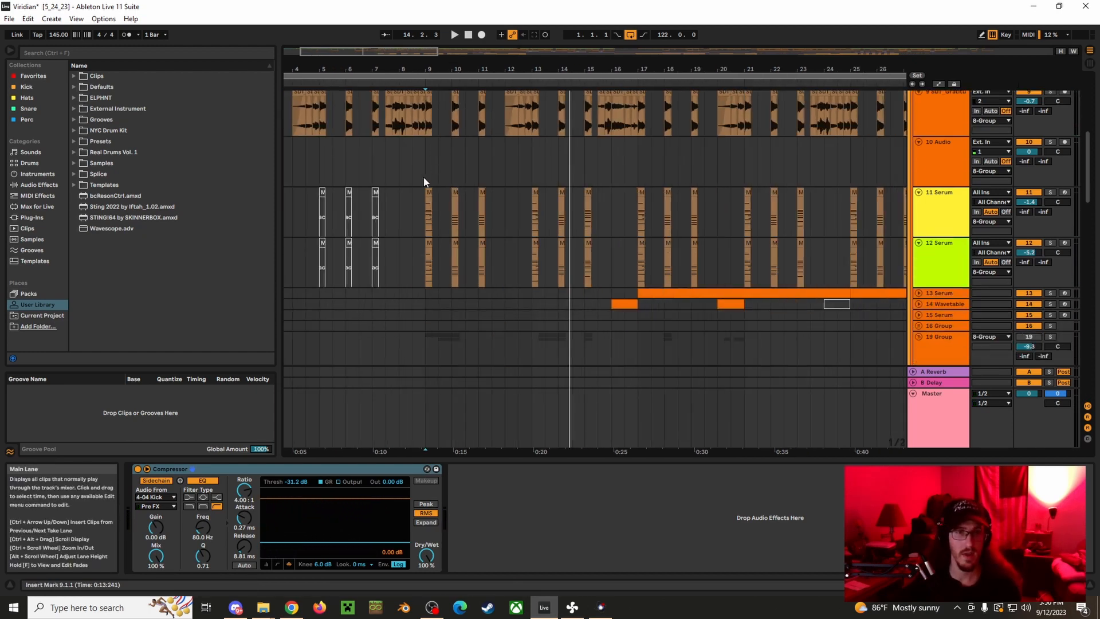
pyautogui.scroll(4, 424, 182)
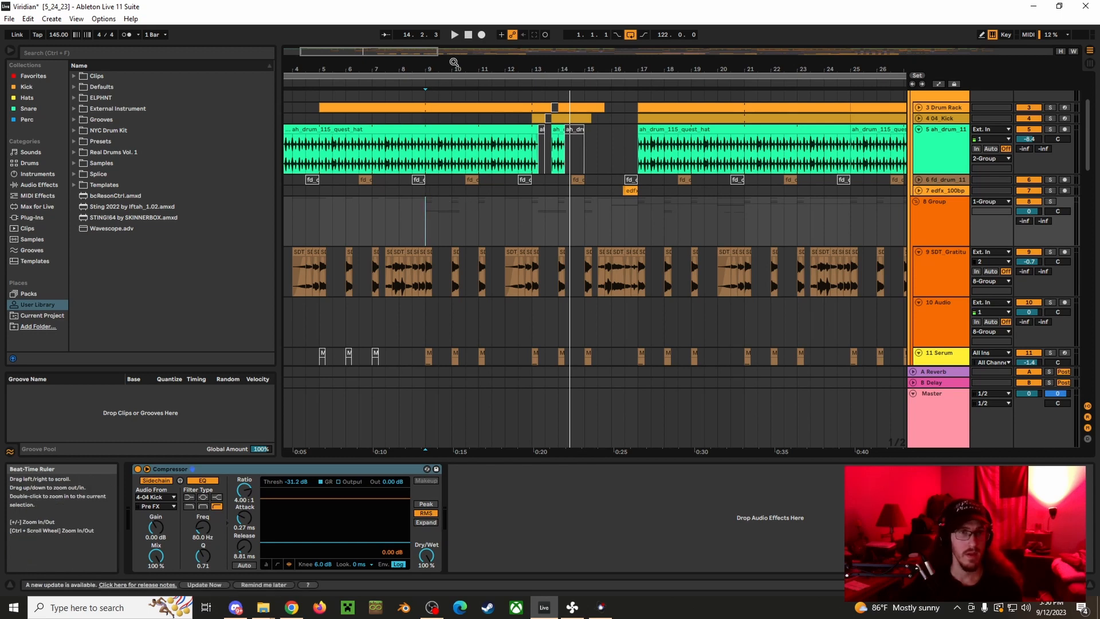
pyautogui.hscroll(-3, 447, 172)
pyautogui.click(1051, 130)
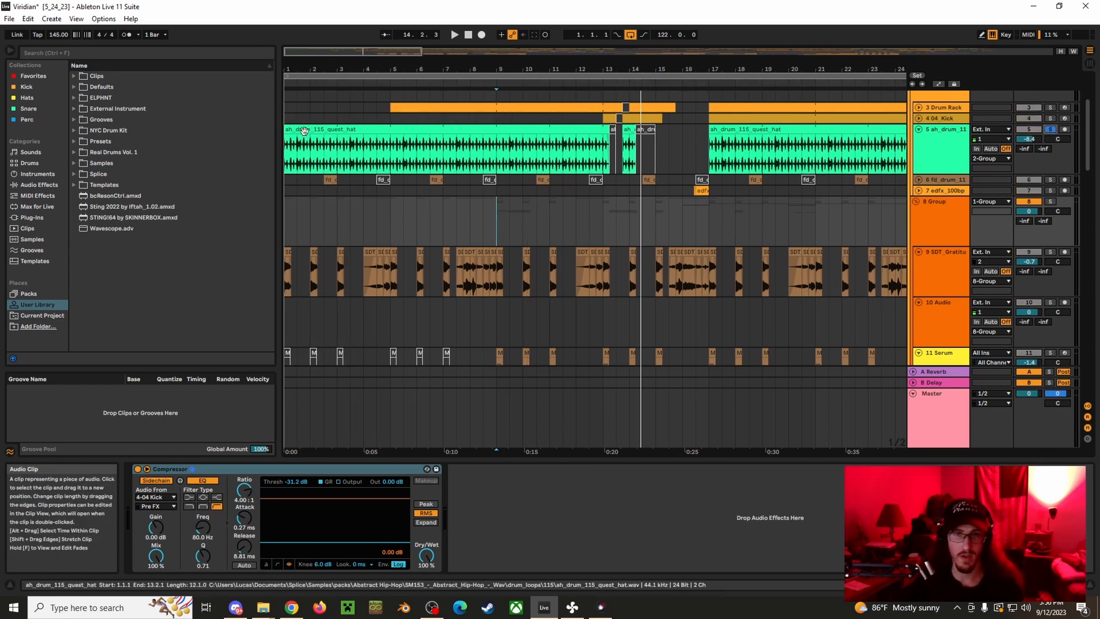
pyautogui.click(299, 129)
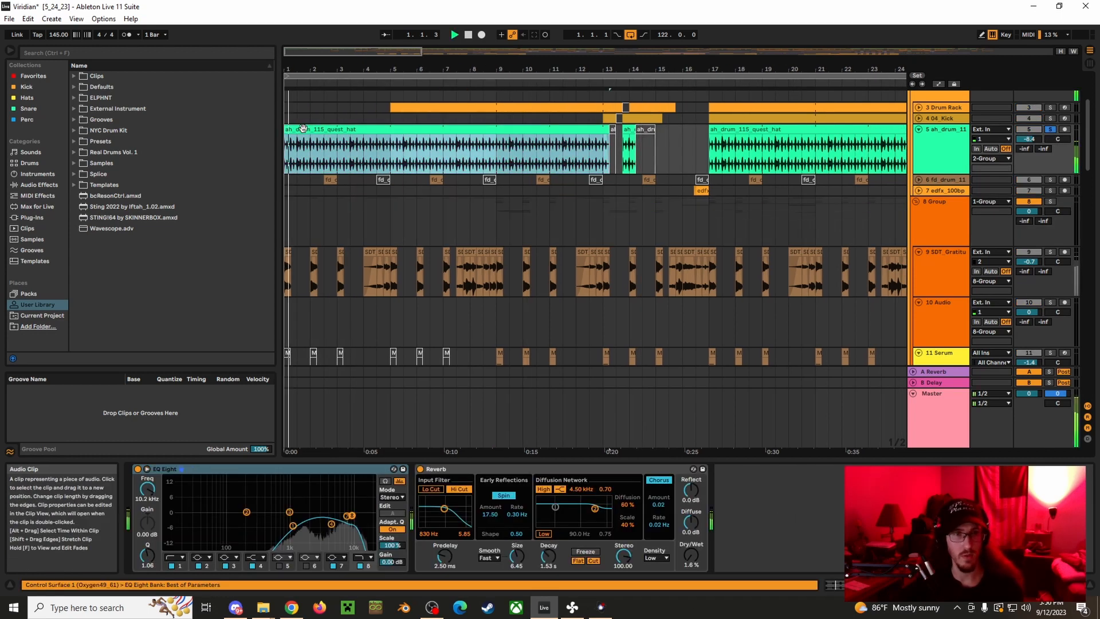
# Unfold the fd_drum_11 track 6 and audition its first clip in solo from bar 2.3.
pyautogui.click(918, 180)
pyautogui.click(327, 198)
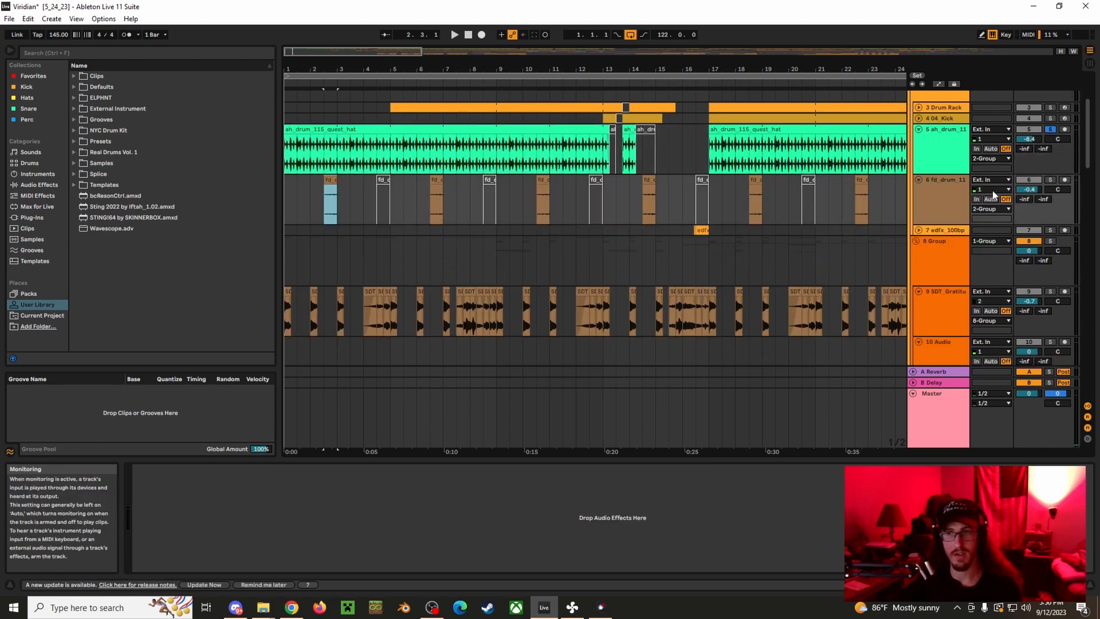
pyautogui.click(1048, 180)
pyautogui.press('space')
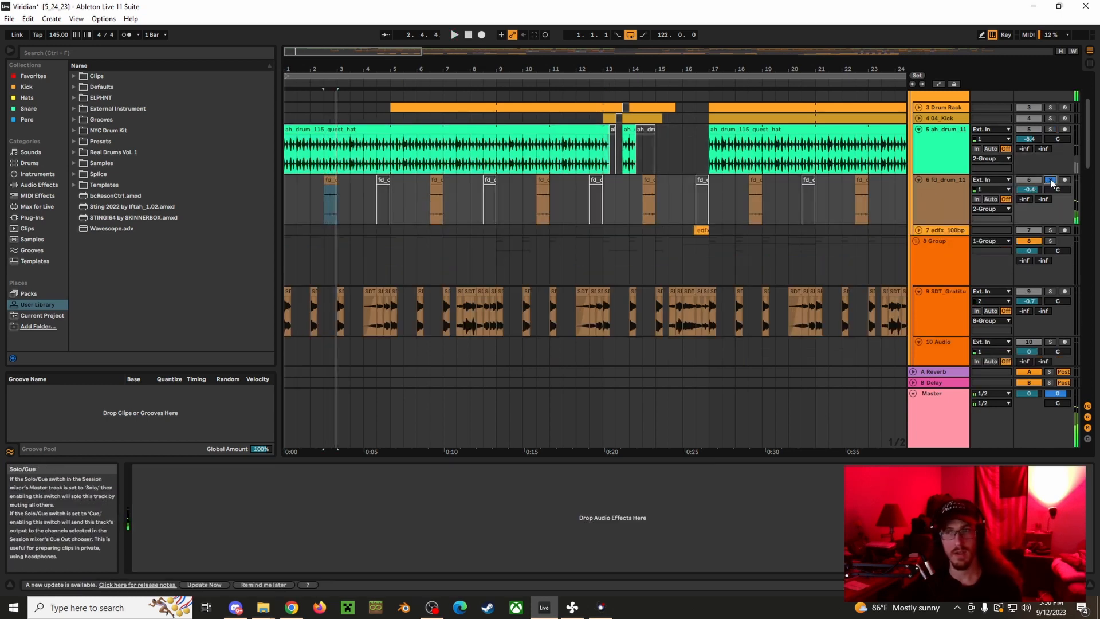
# Select bars 17 to 21 on the Drum Rack and 04_Kick tracks, and open the Drum Rack clip's MIDI notes.
pyautogui.scroll(1, 373, 208)
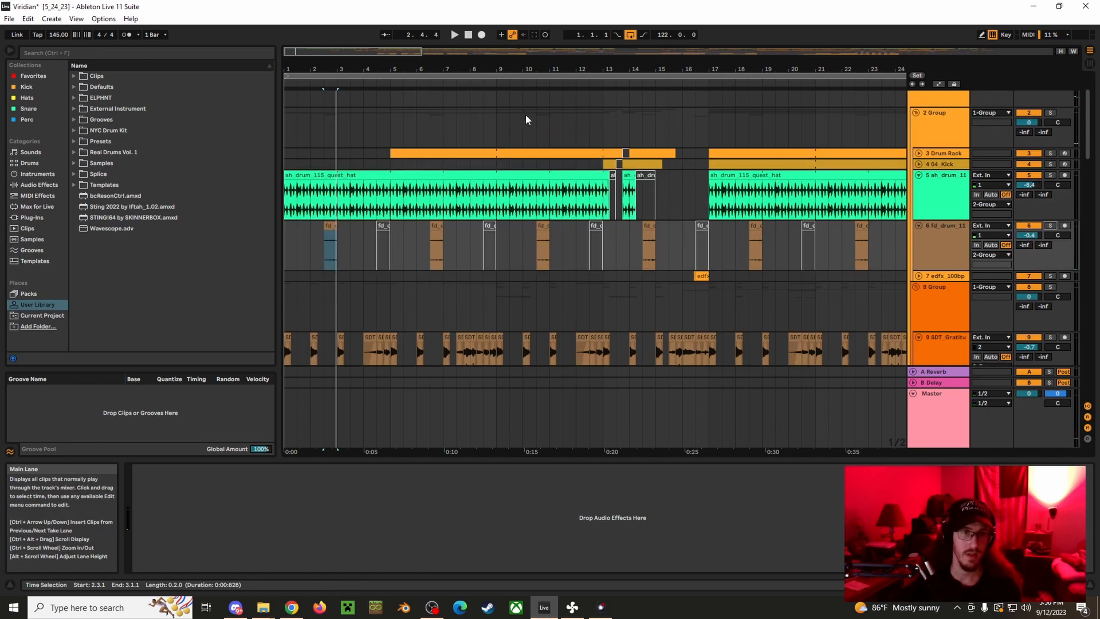
pyautogui.moveTo(452, 61); pyautogui.dragTo(453, 103)
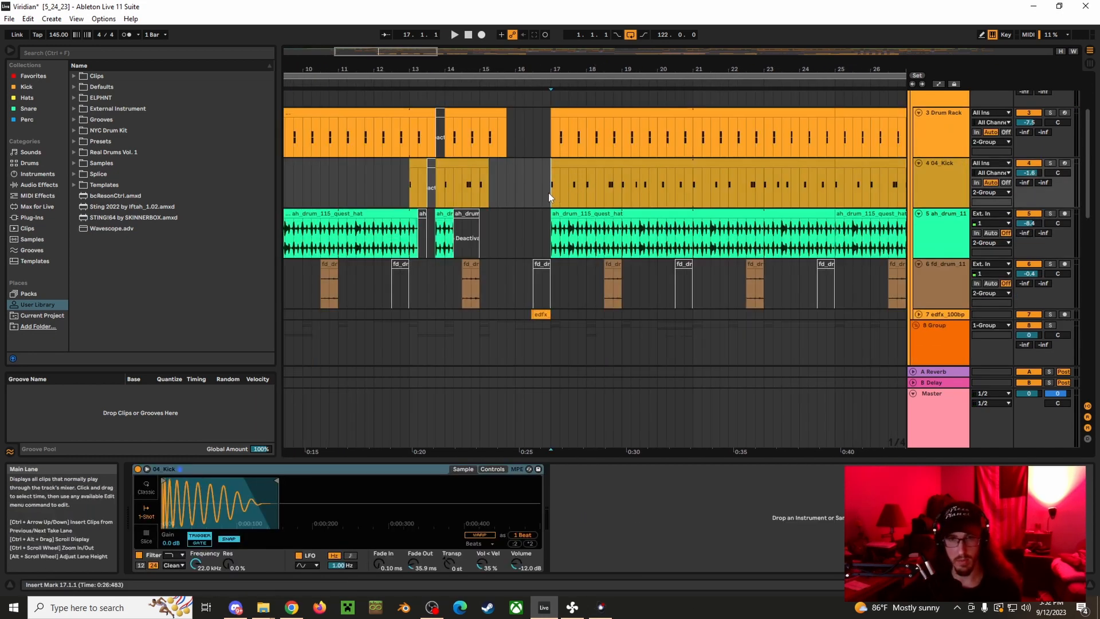
pyautogui.moveTo(544, 70); pyautogui.dragTo(541, 98)
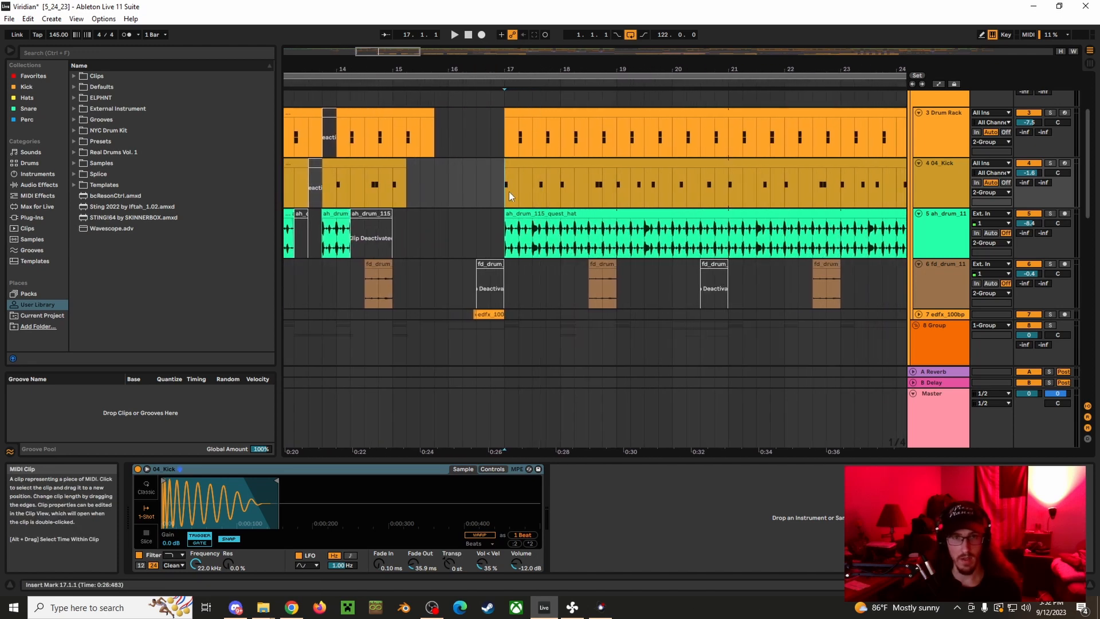
pyautogui.moveTo(508, 191); pyautogui.dragTo(722, 136)
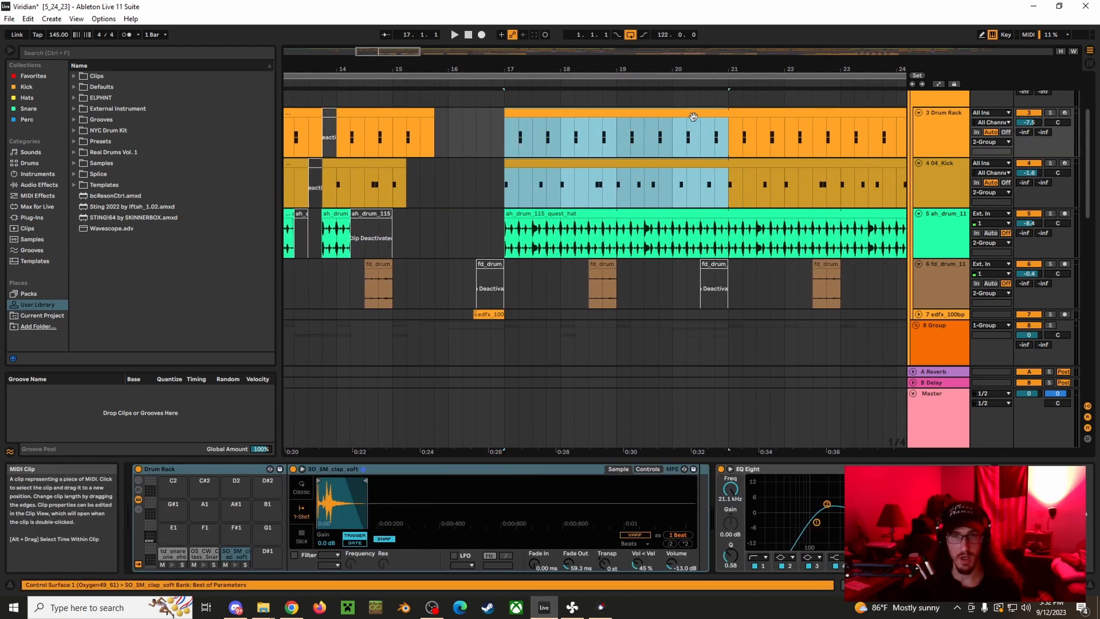
pyautogui.doubleClick(730, 135)
# Solo track 3 Drum Rack, display its device chain and play its pattern from bar 17.
pyautogui.click(1050, 113)
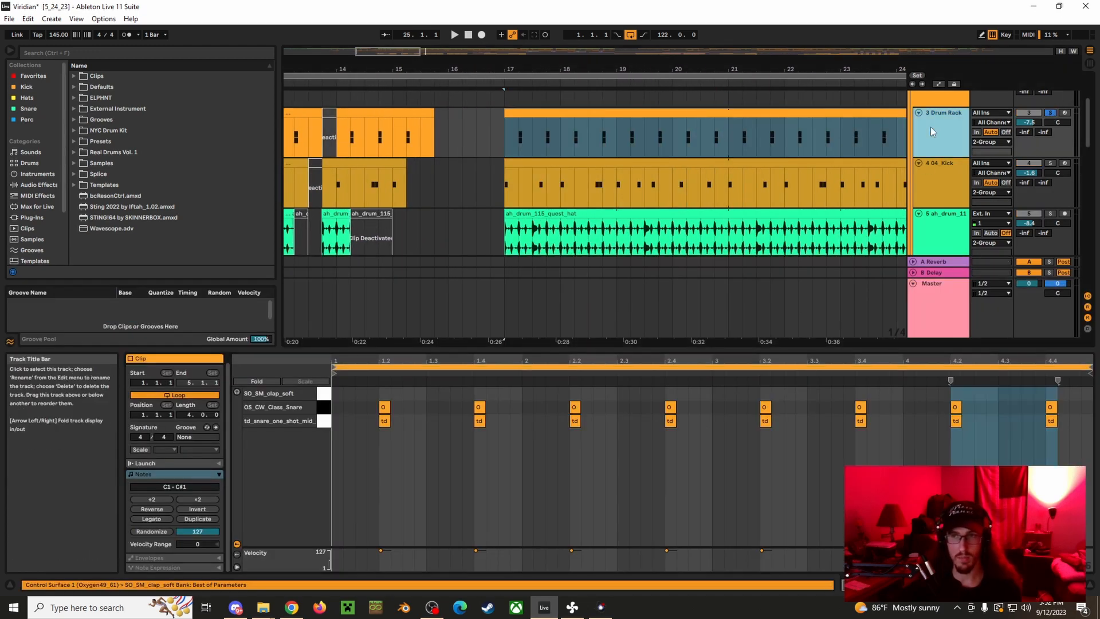
pyautogui.doubleClick(931, 126)
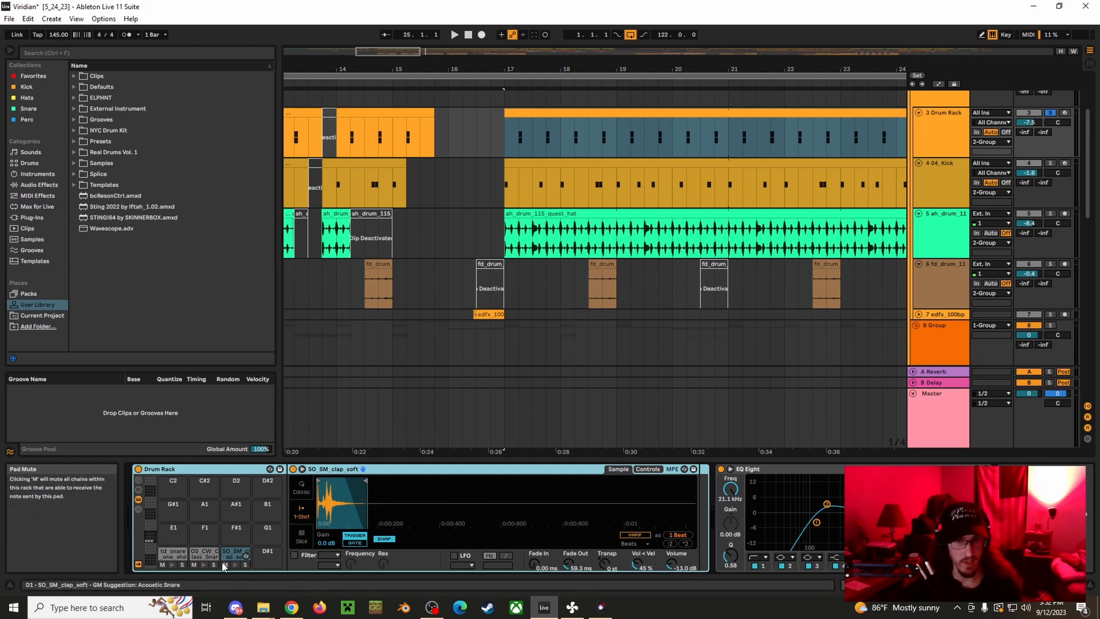
pyautogui.press('space')
pyautogui.moveTo(617, 69); pyautogui.dragTo(481, 42)
pyautogui.press('space')
# Audition the soloed Drum Rack track from bar 47 to hear its pattern in that section.
pyautogui.moveTo(879, 70); pyautogui.dragTo(501, 77)
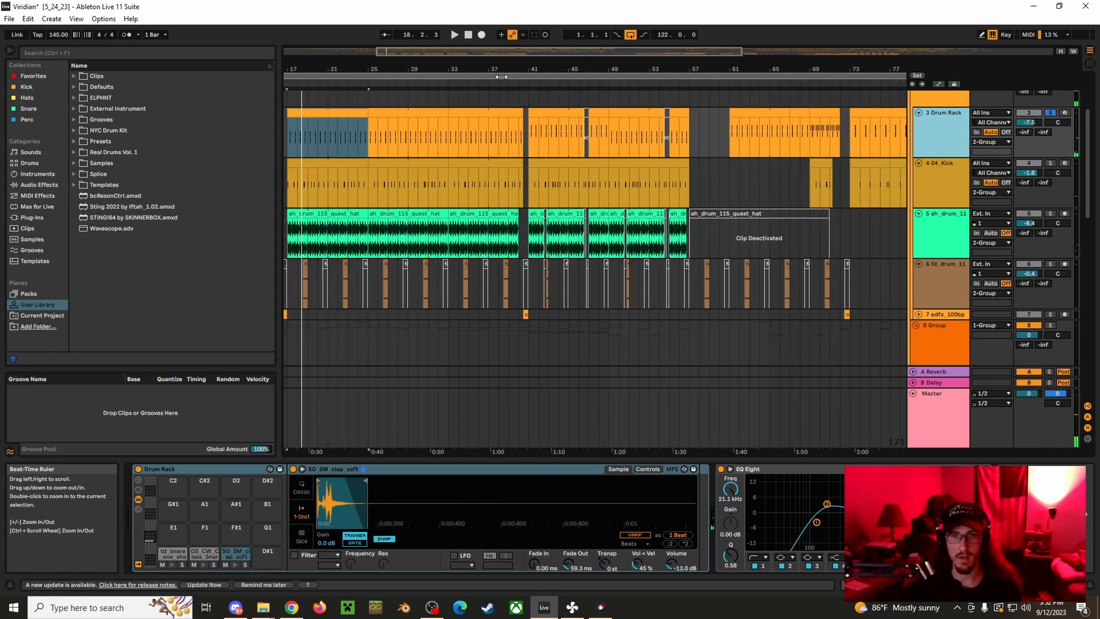
pyautogui.click(589, 140)
pyautogui.press('space')
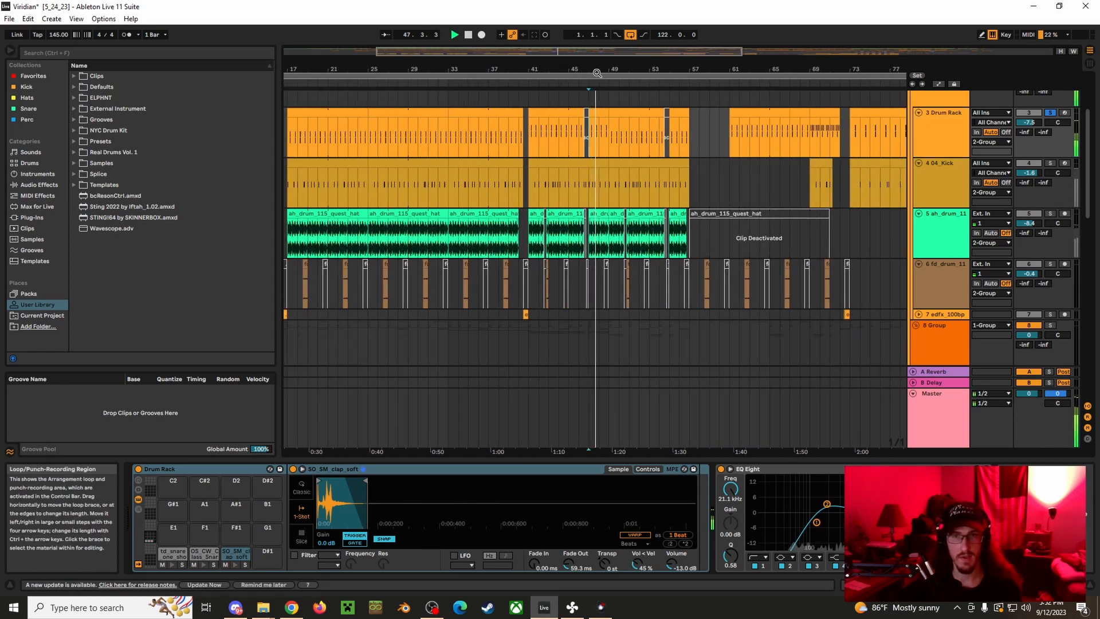
pyautogui.moveTo(600, 69); pyautogui.dragTo(700, 66)
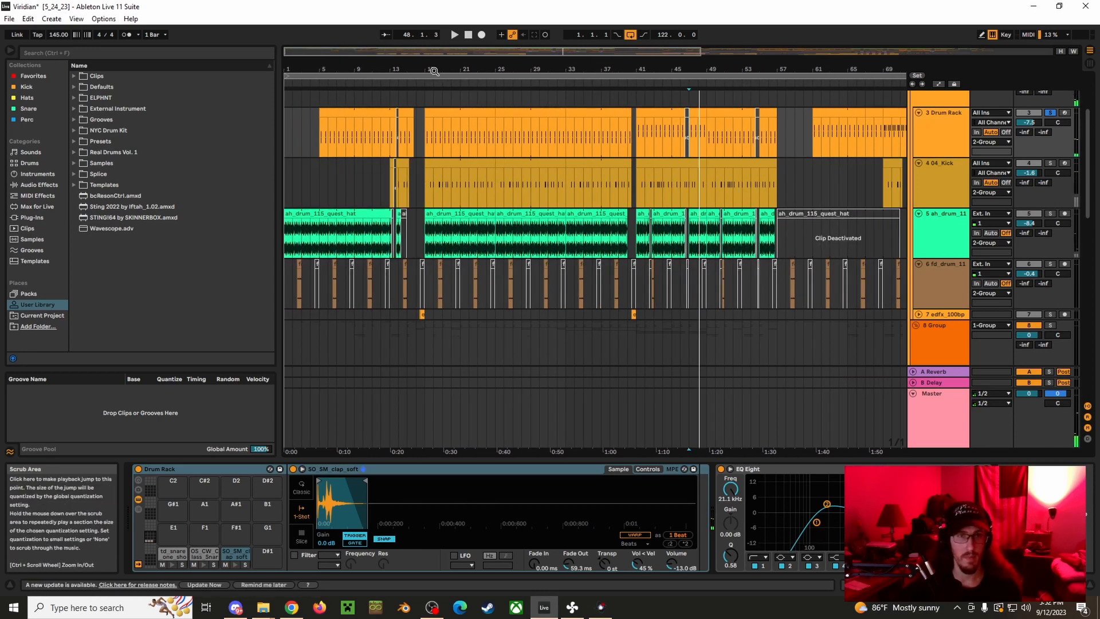
# Audition track 4 04_Kick in solo from bar 17 and clear its solo.
pyautogui.moveTo(433, 70); pyautogui.dragTo(526, 114)
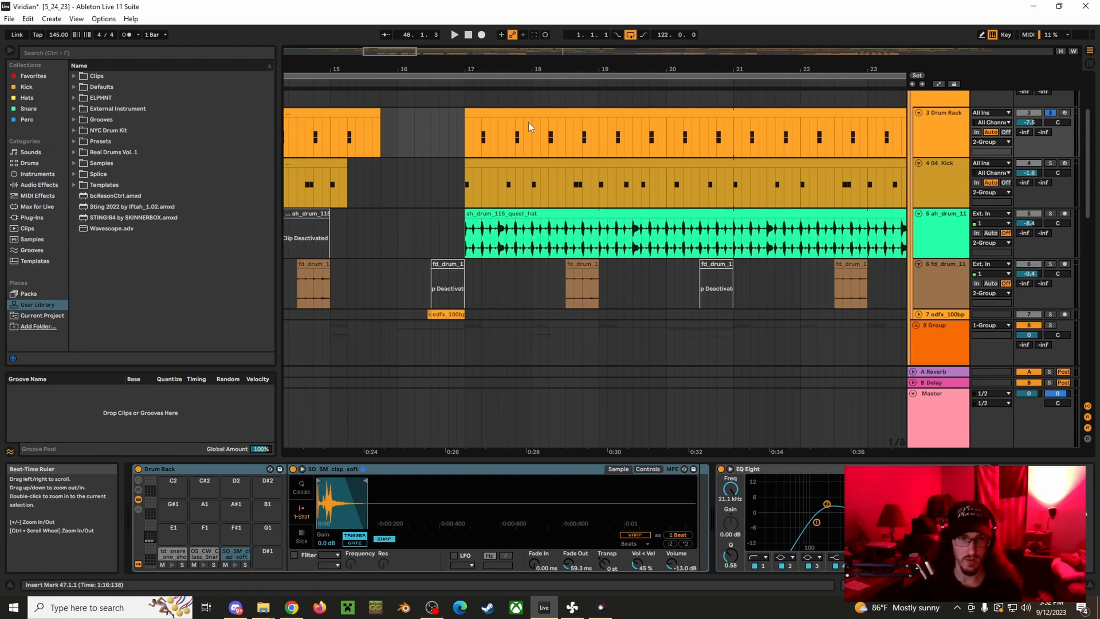
pyautogui.click(473, 182)
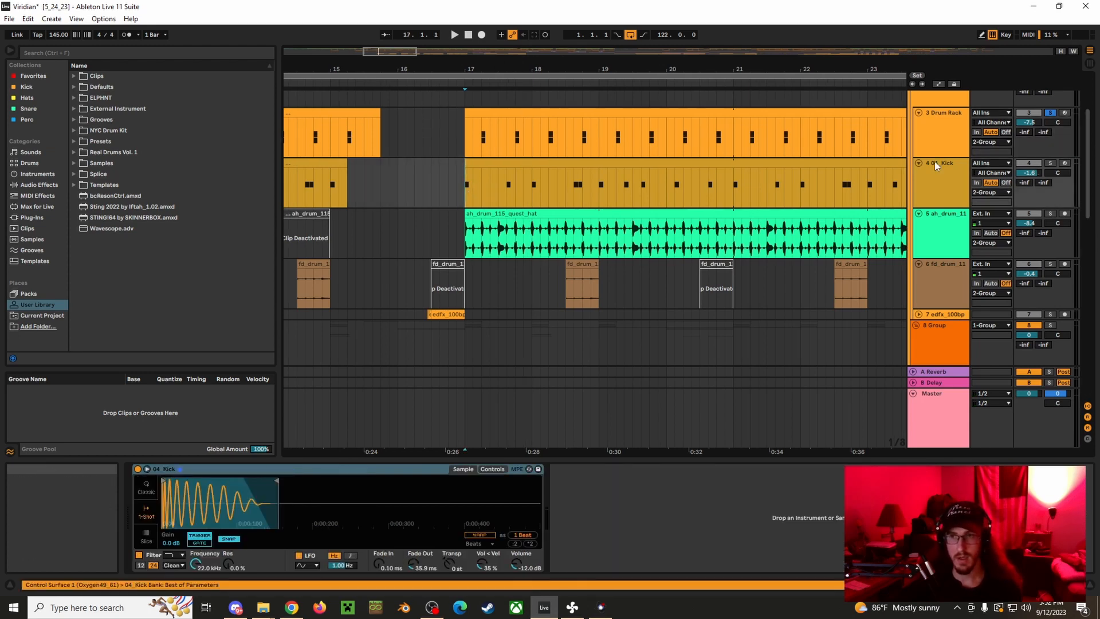
pyautogui.click(1050, 163)
pyautogui.press('space')
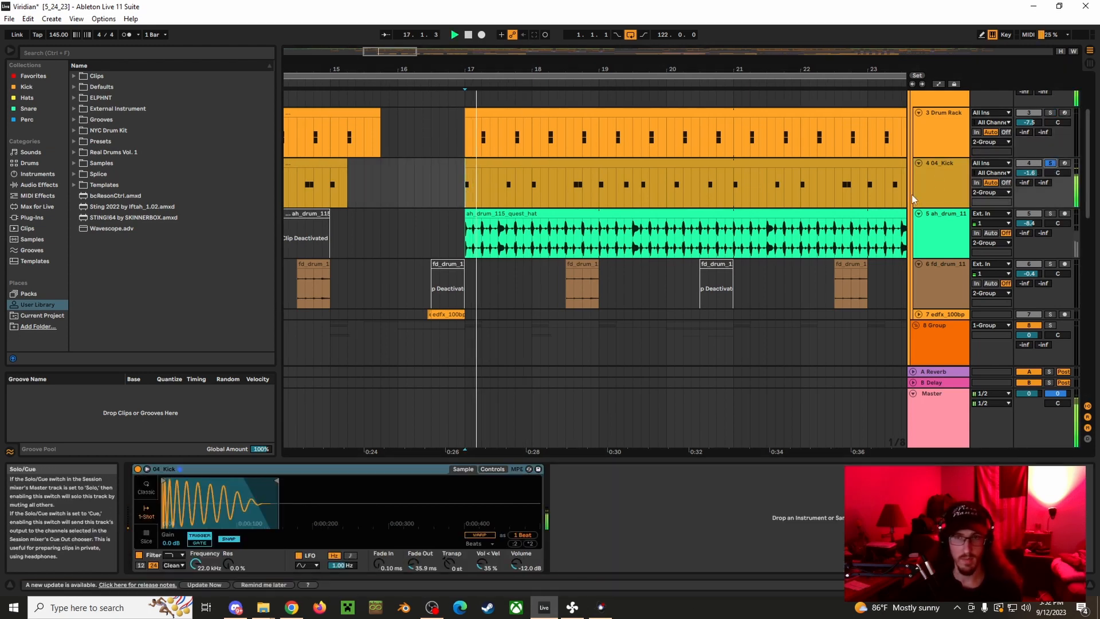
pyautogui.press('space')
pyautogui.click(1050, 163)
# Solo the 2 Group, play the combined drums from bar 17 into bar 19, and clear the solo.
pyautogui.scroll(1, 968, 177)
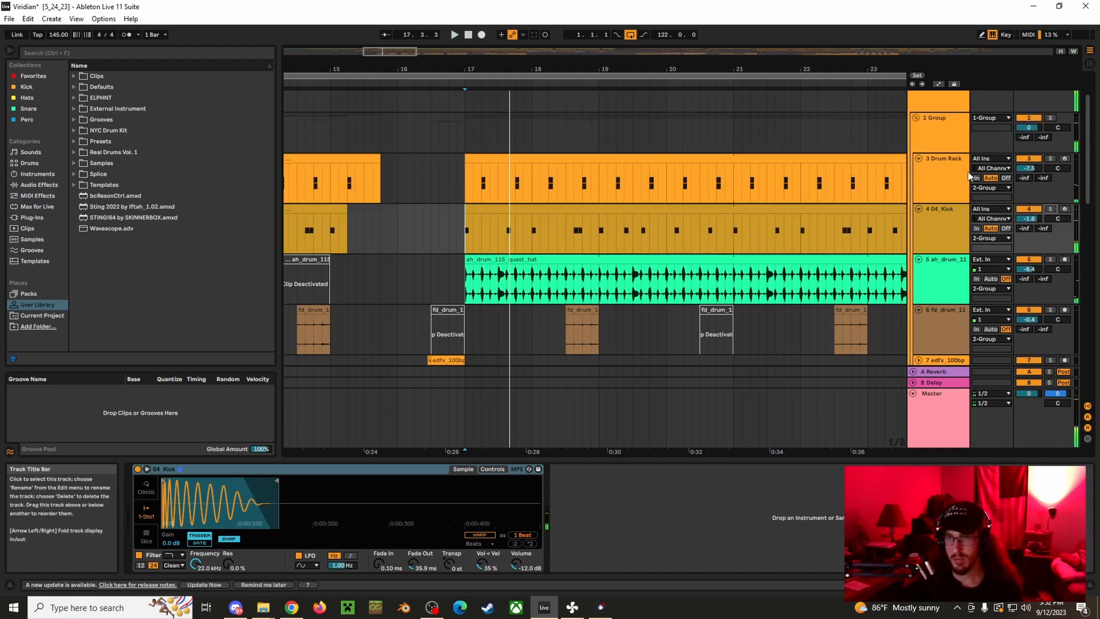
pyautogui.click(1051, 118)
pyautogui.press('space')
pyautogui.moveTo(642, 72); pyautogui.dragTo(643, 67)
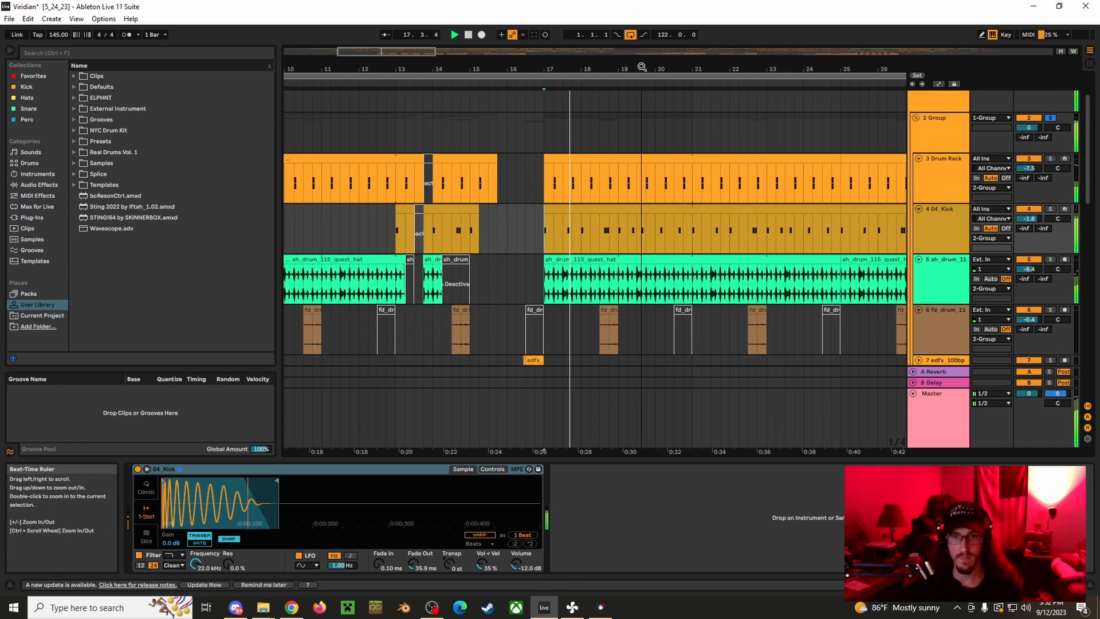
pyautogui.scroll(-3, 627, 249)
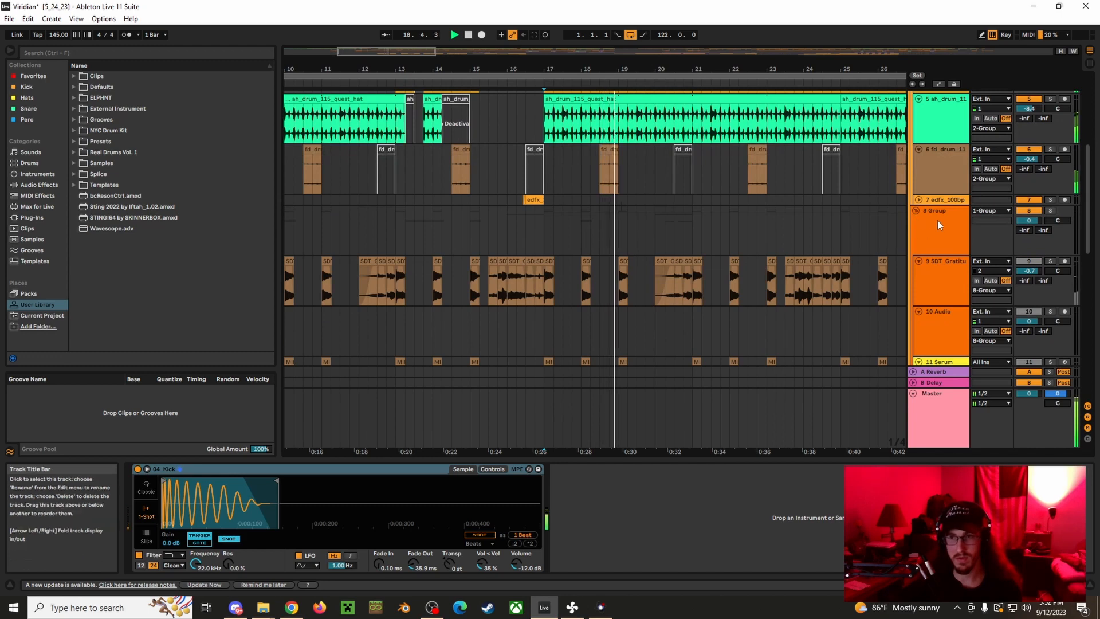
pyautogui.scroll(5, 937, 220)
pyautogui.press('space')
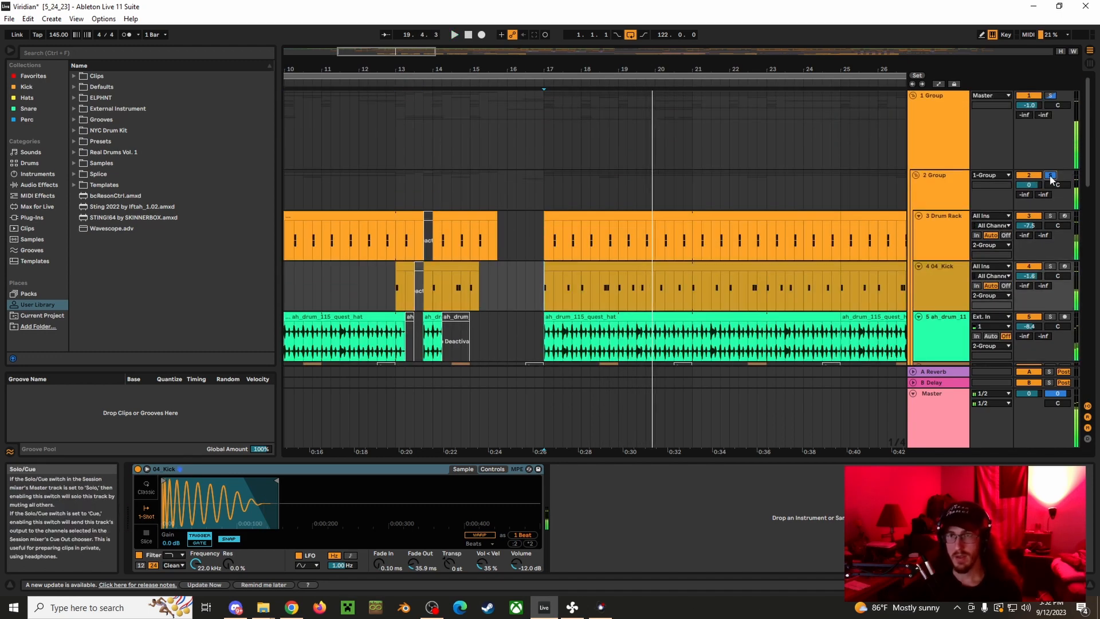
pyautogui.click(1050, 176)
# Place the insert marker at bar 17 and unfold track 13 Serum to show its MIDI clips.
pyautogui.scroll(-2, 1051, 179)
pyautogui.scroll(-1, 903, 251)
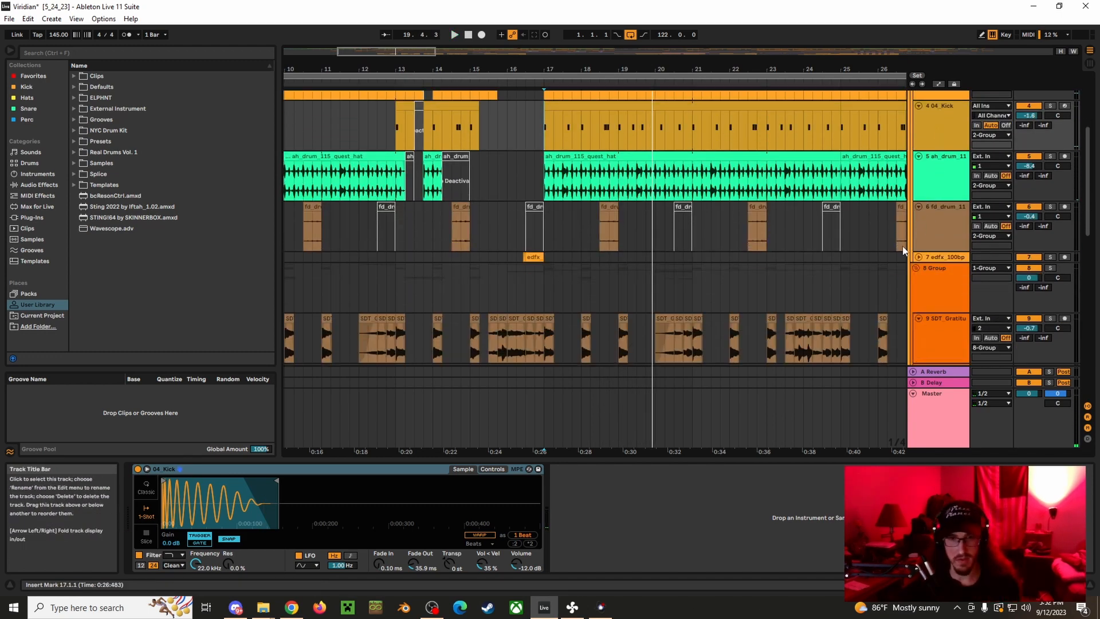
pyautogui.scroll(-5, 902, 250)
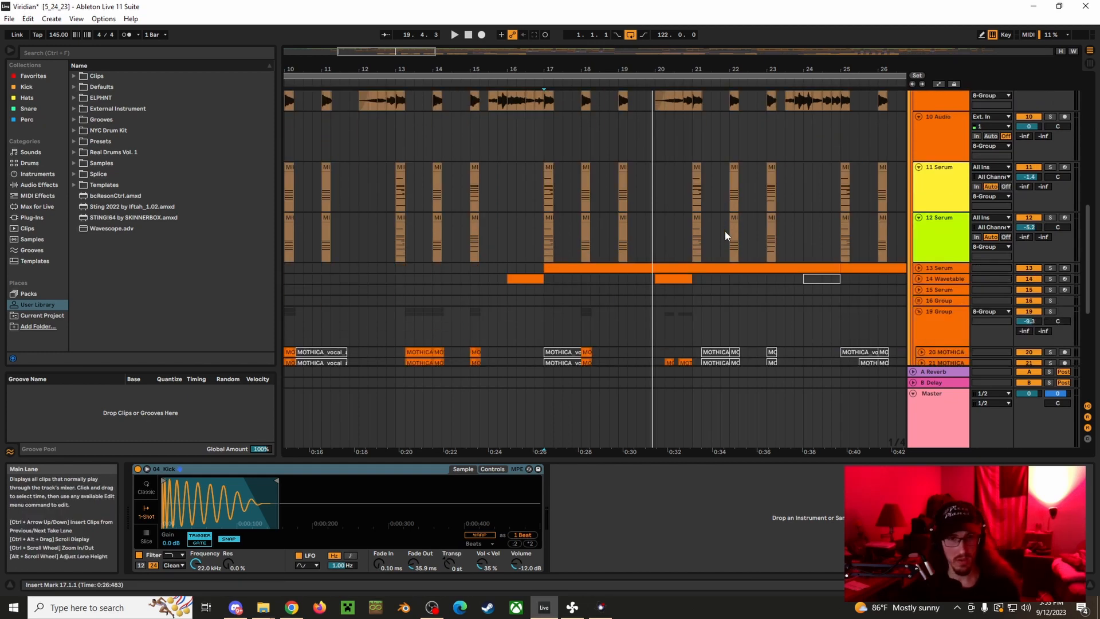
pyautogui.moveTo(679, 66); pyautogui.dragTo(644, 51)
pyautogui.scroll(-2, 610, 253)
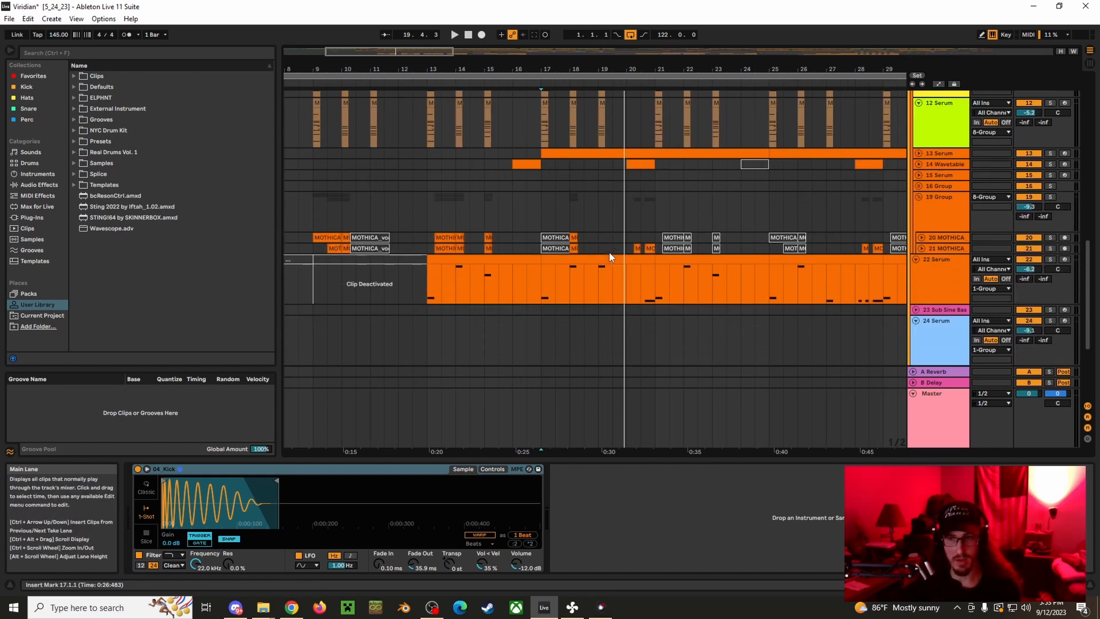
pyautogui.scroll(1, 609, 304)
pyautogui.click(545, 256)
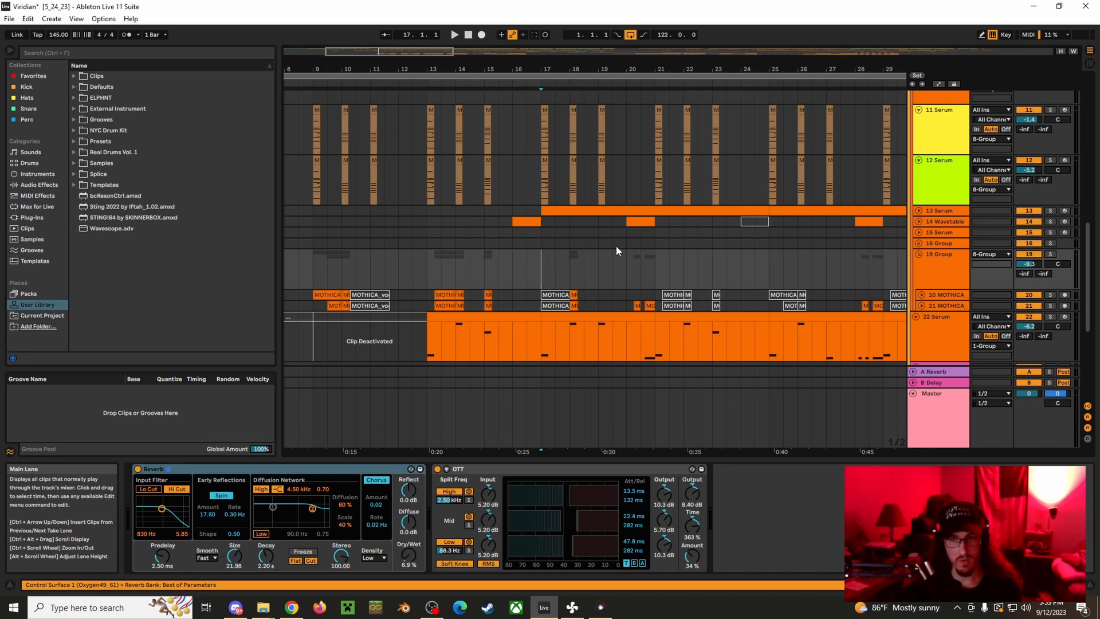
pyautogui.click(919, 211)
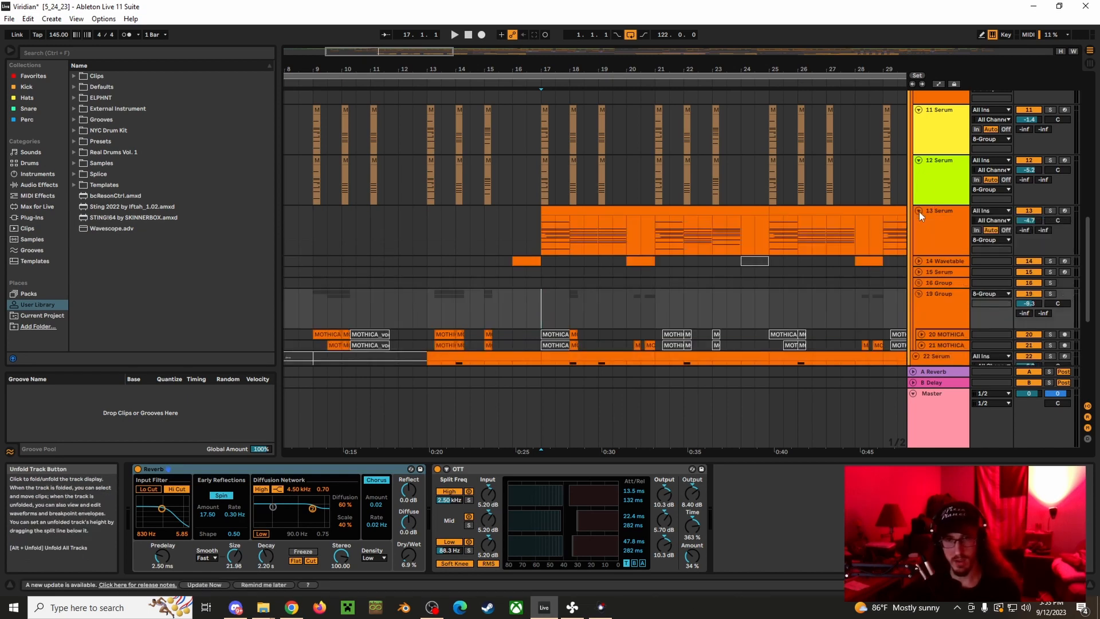
# Play track 13 Serum in solo from bar 17 and open its Serum plug-in window over the arrangement.
pyautogui.scroll(-2, 565, 263)
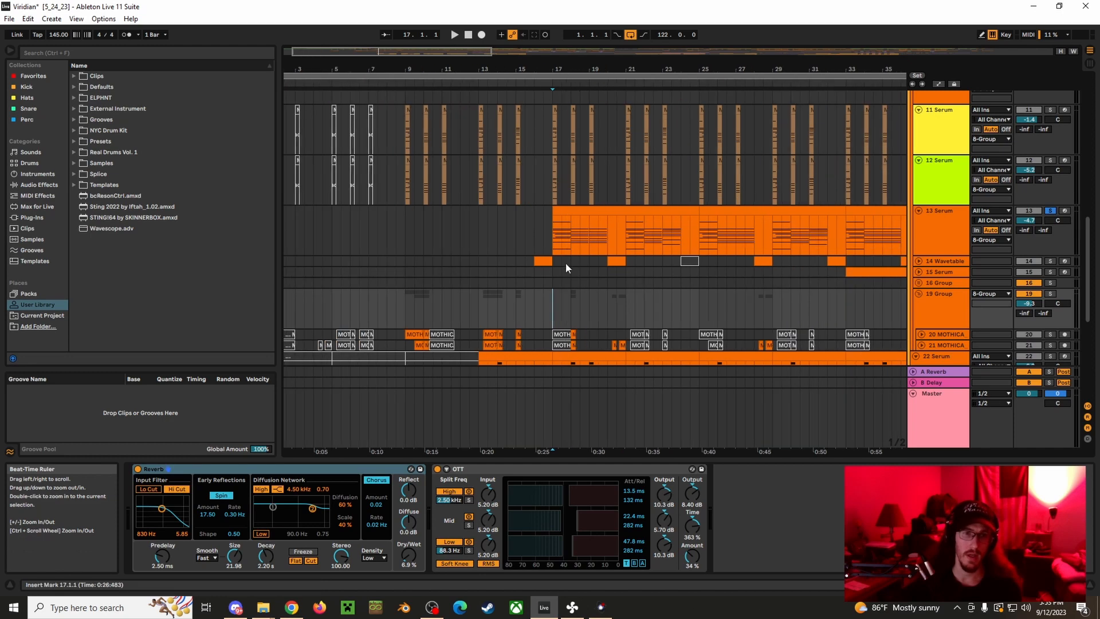
pyautogui.scroll(-2, 559, 259)
pyautogui.scroll(4, 682, 192)
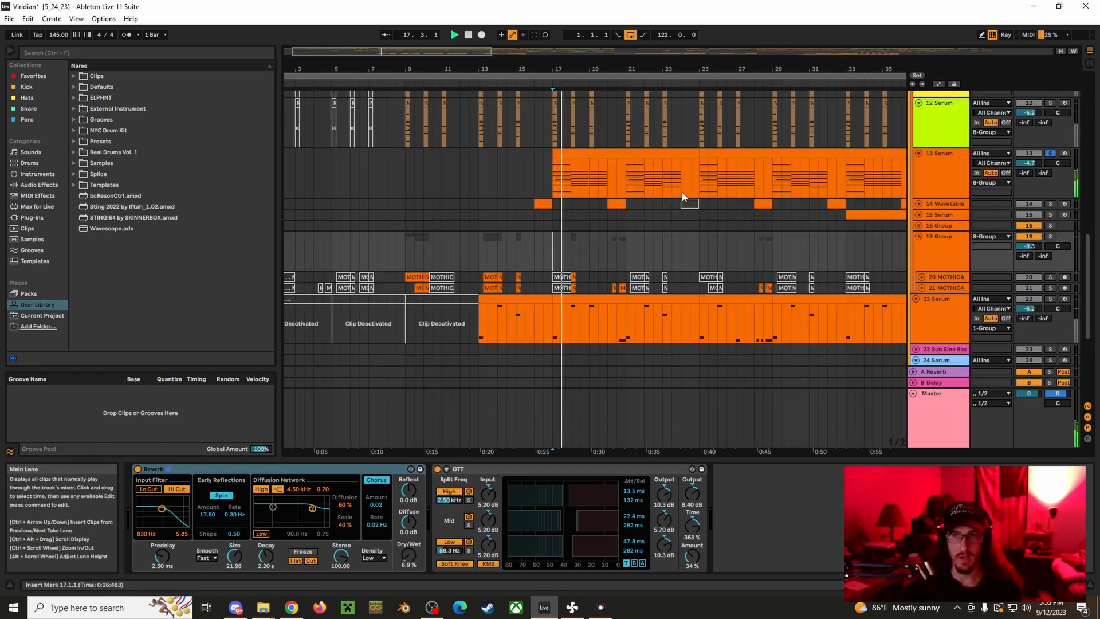
pyautogui.click(939, 237)
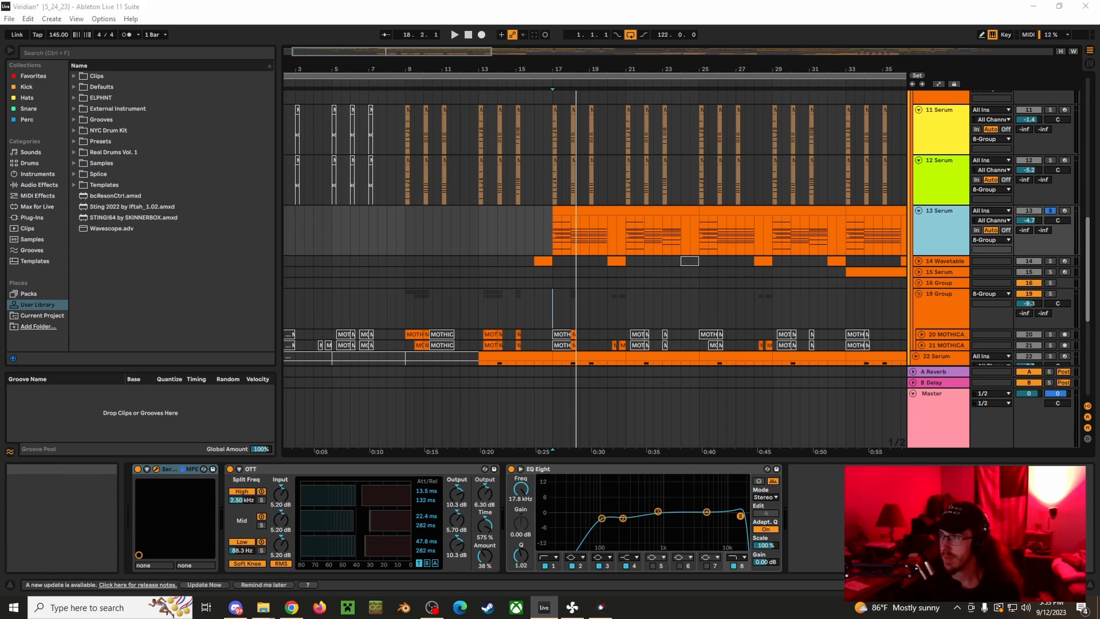
pyautogui.moveTo(1099, 105); pyautogui.dragTo(710, 108)
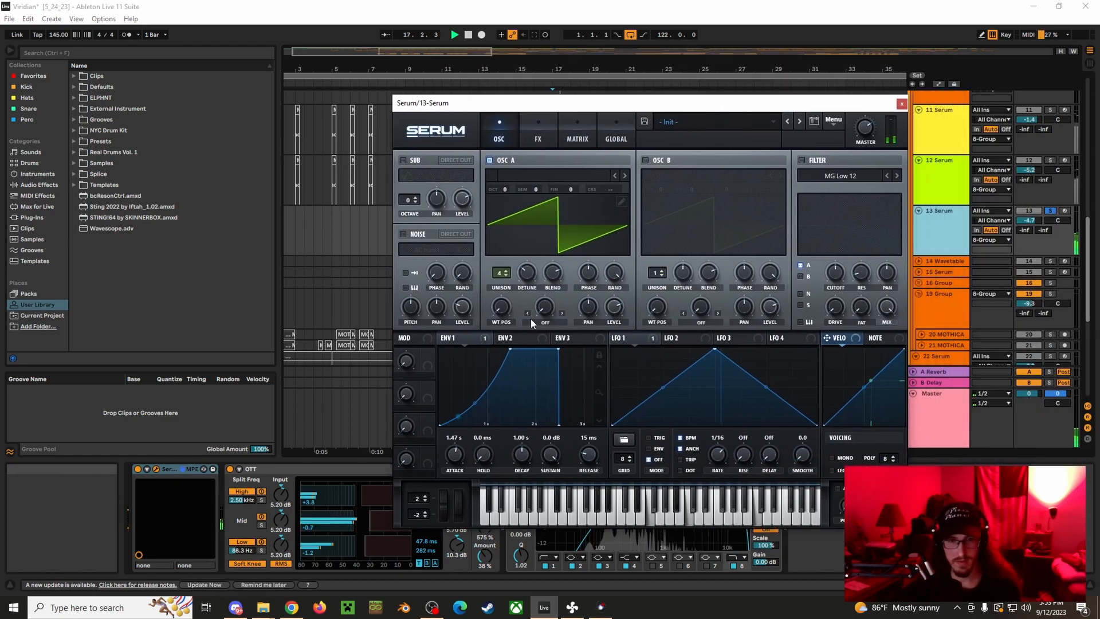
# Show the effects page of track 13's Serum, play the part briefly, and close the plug-in window.
pyautogui.press('space')
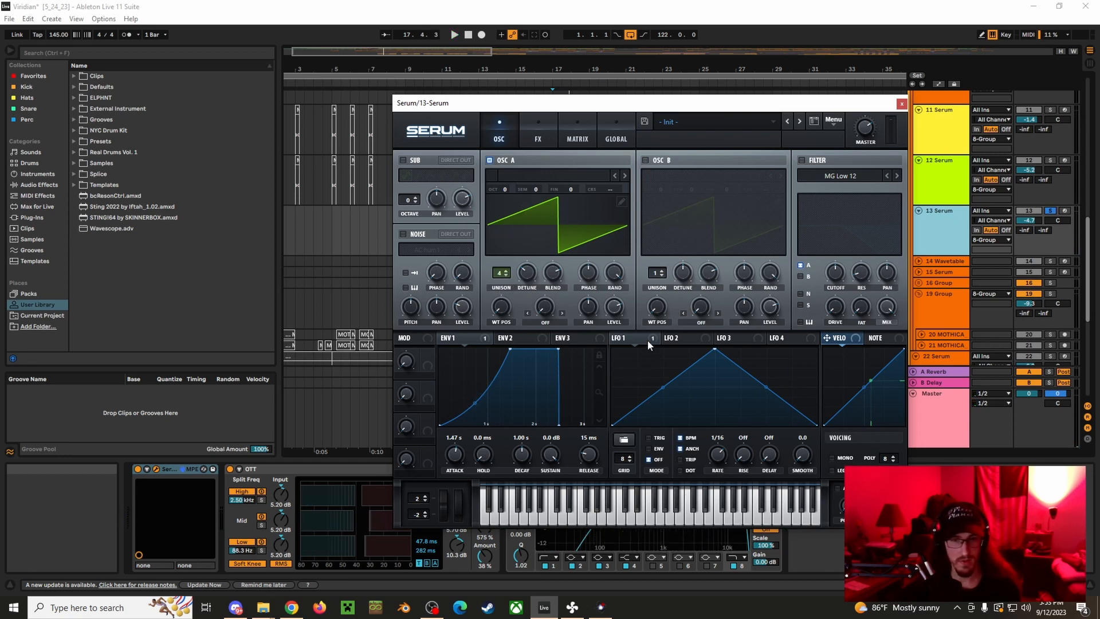
pyautogui.click(537, 136)
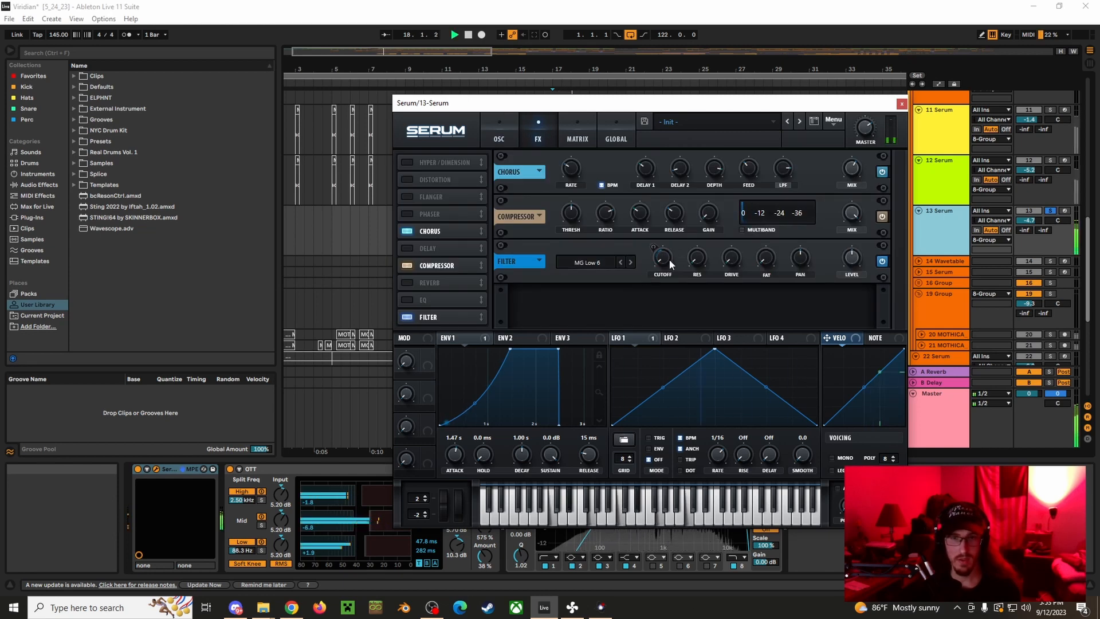
pyautogui.press('space')
pyautogui.moveTo(599, 114); pyautogui.dragTo(587, 159)
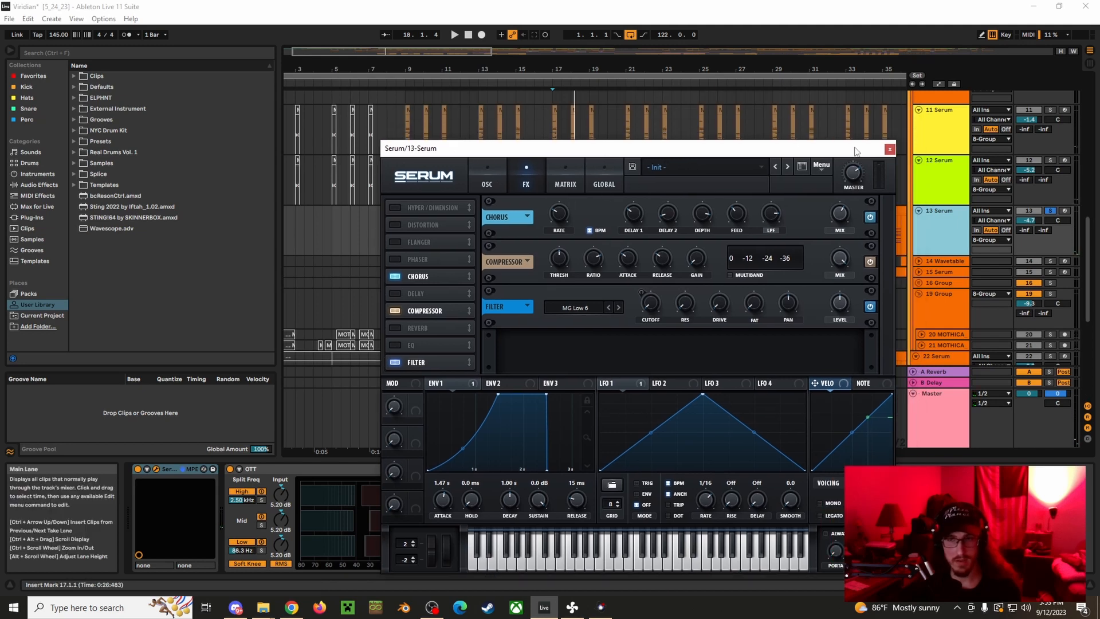
pyautogui.click(889, 150)
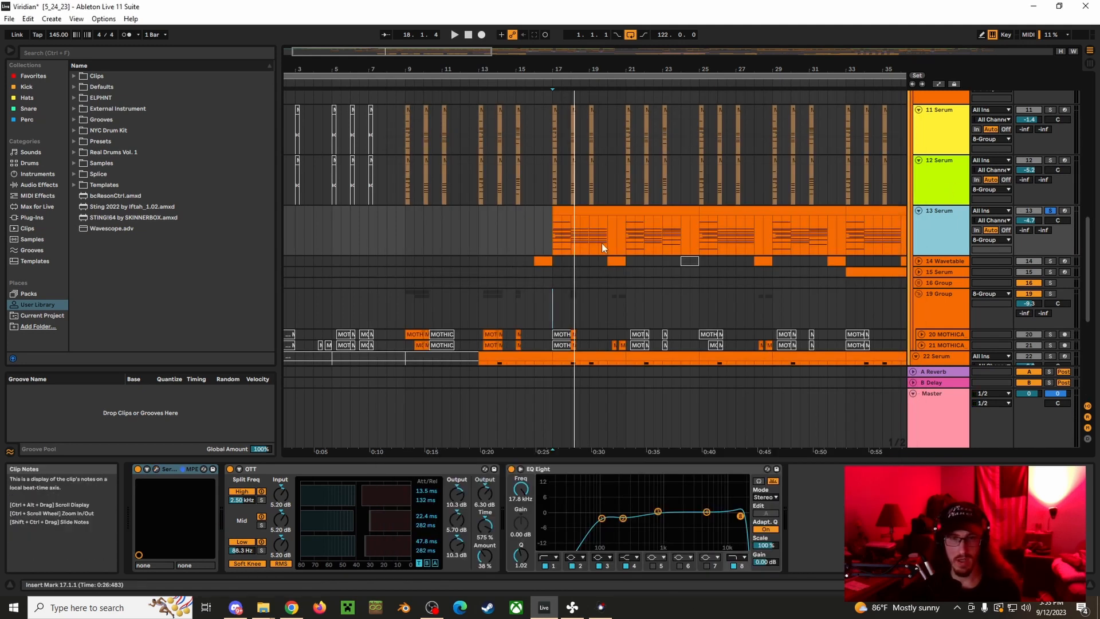
# Replay track 13 Serum in solo from bar 17 and clear its solo while playback continues.
pyautogui.moveTo(616, 69); pyautogui.dragTo(615, 71)
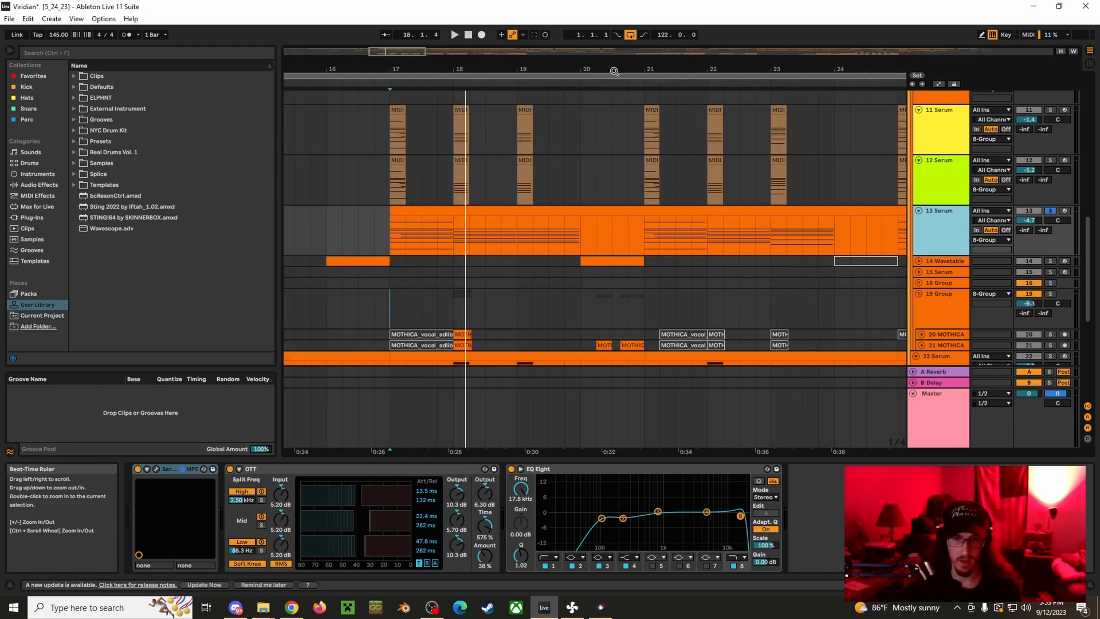
pyautogui.click(394, 243)
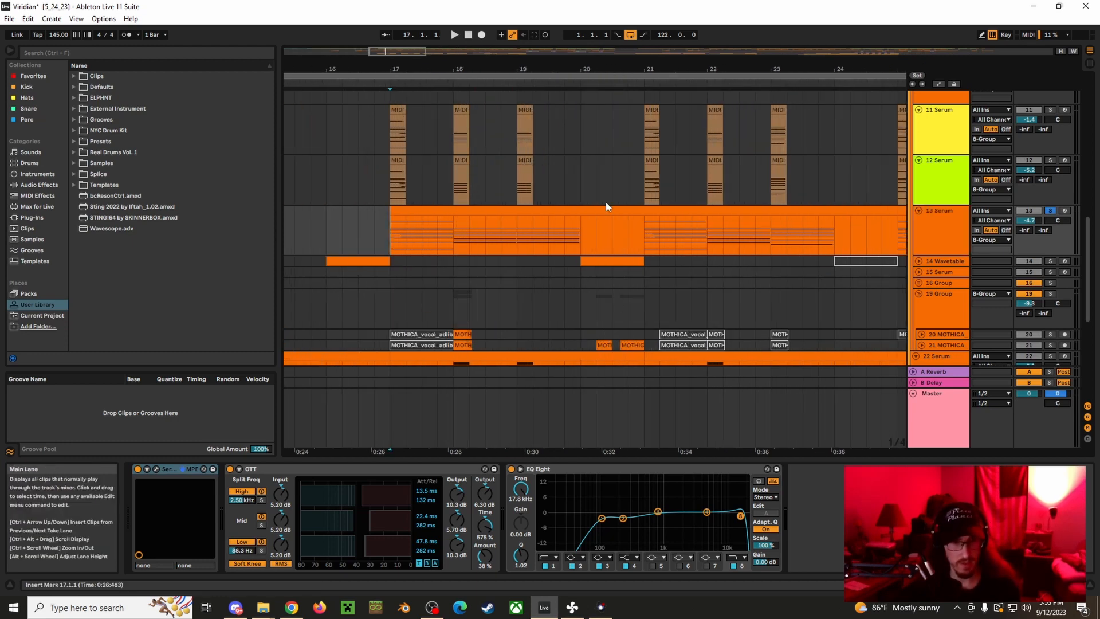
pyautogui.press('space')
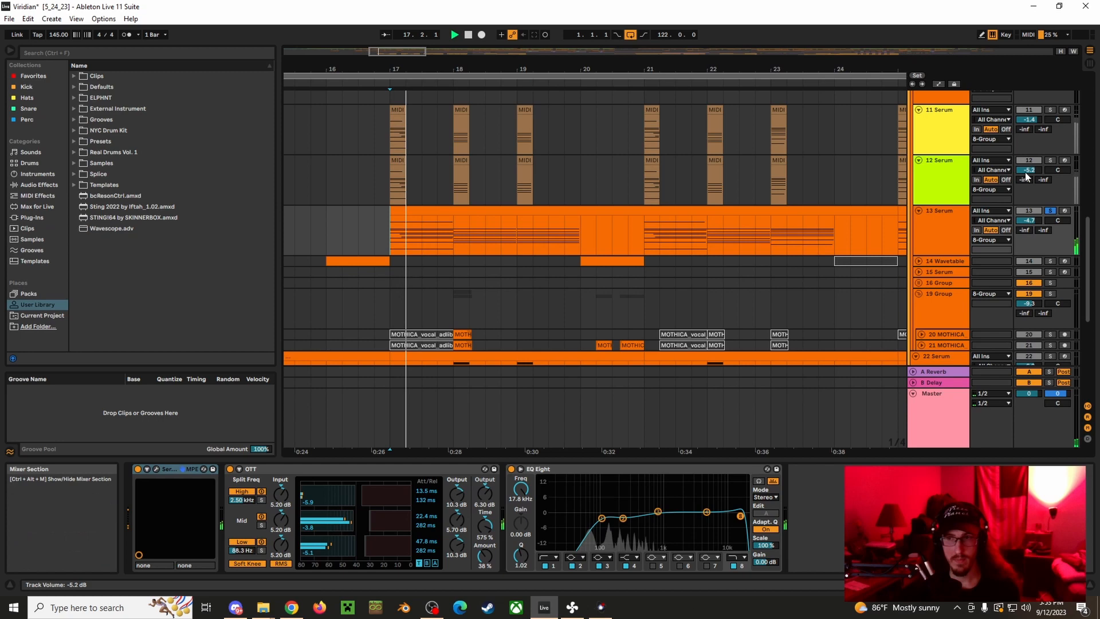
pyautogui.click(1051, 211)
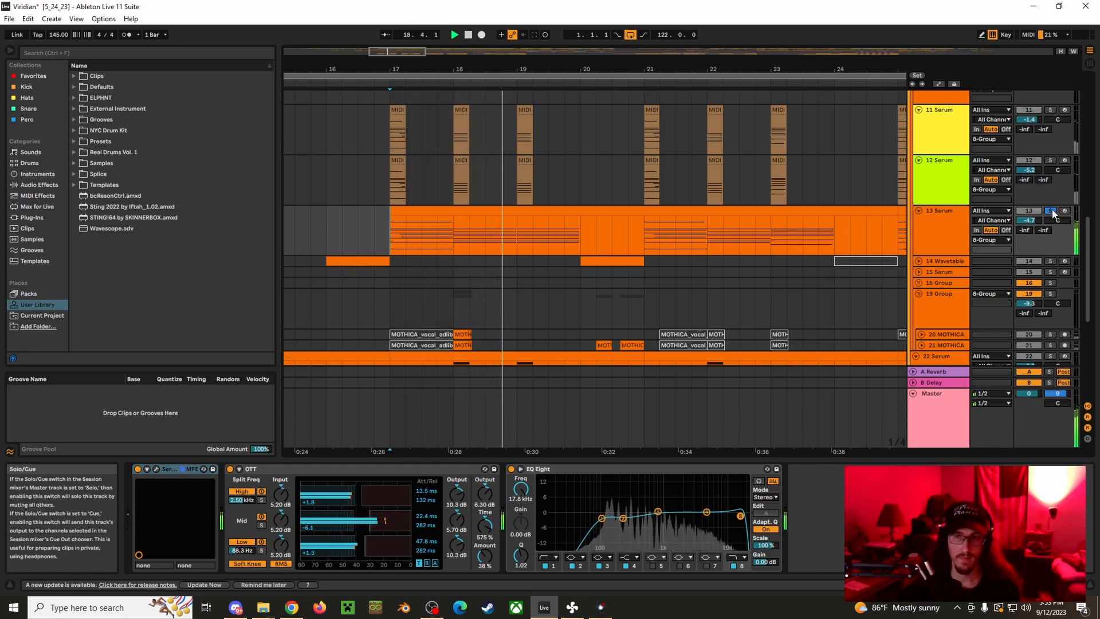
# Stop the full mix, solo track 22 Serum, and play it from bar 13.
pyautogui.scroll(-5, 666, 235)
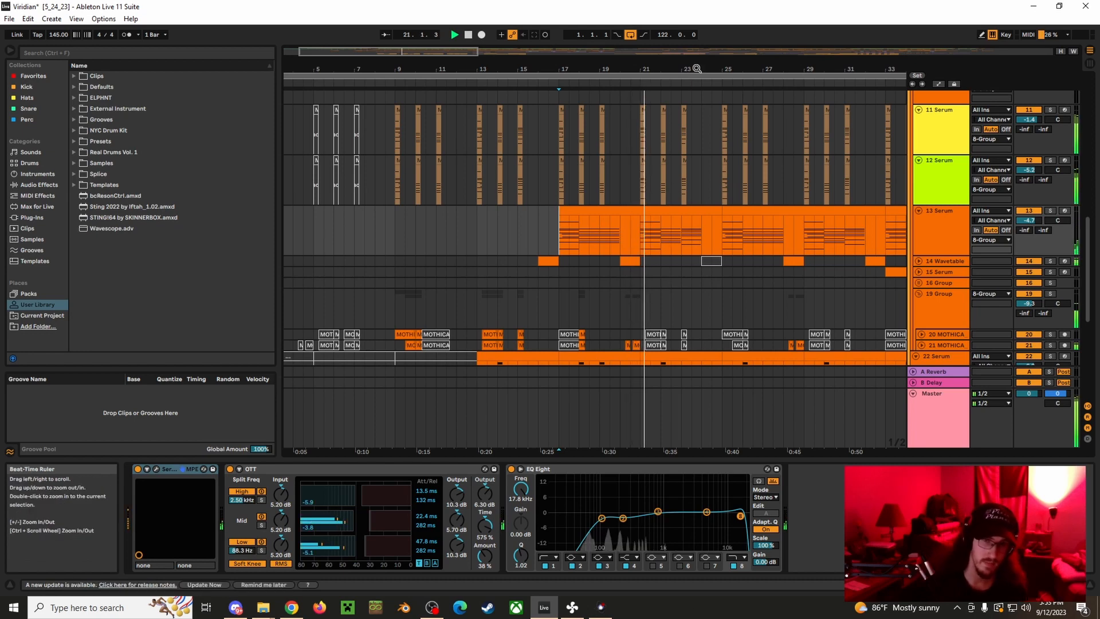
pyautogui.moveTo(698, 69); pyautogui.dragTo(526, 51)
pyautogui.scroll(-8, 496, 263)
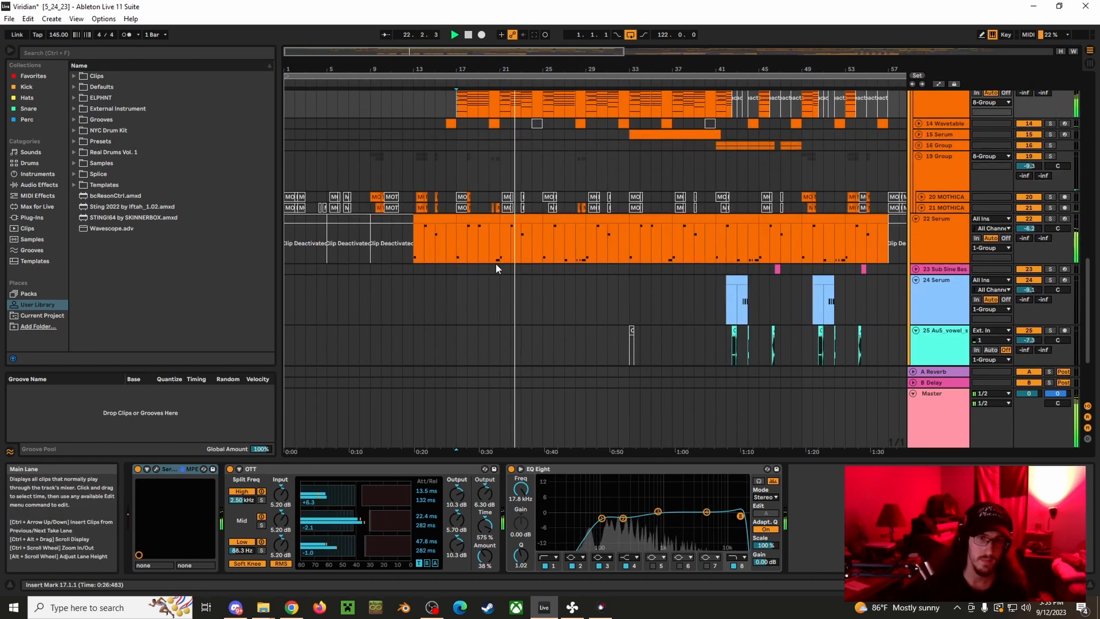
pyautogui.press('space')
pyautogui.moveTo(467, 69); pyautogui.dragTo(575, 68)
pyautogui.scroll(1, 449, 180)
pyautogui.click(438, 184)
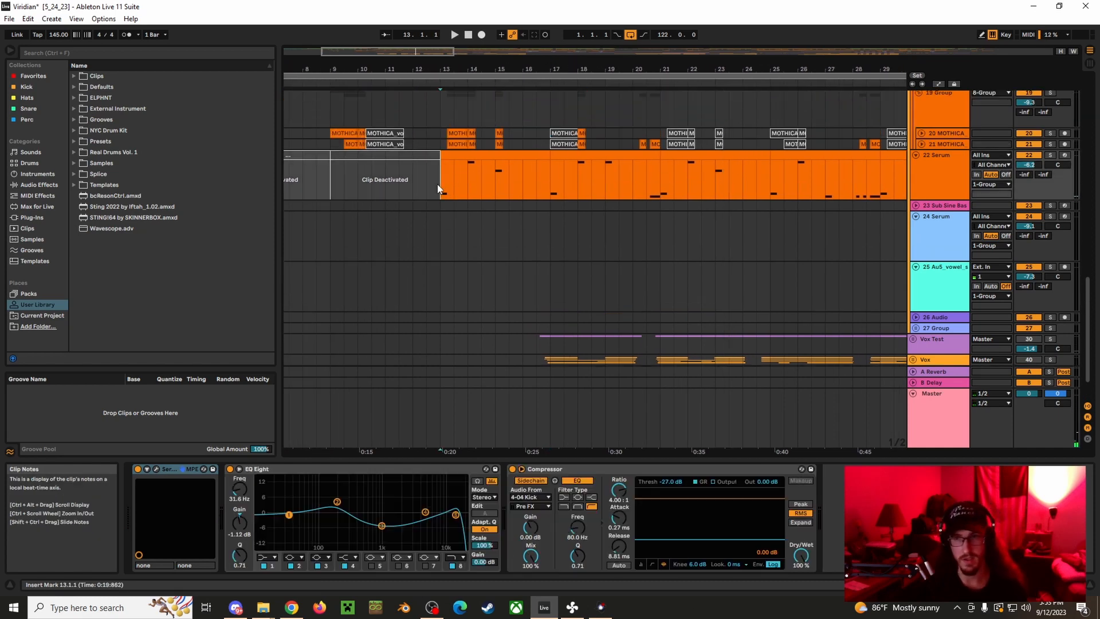
pyautogui.click(1050, 155)
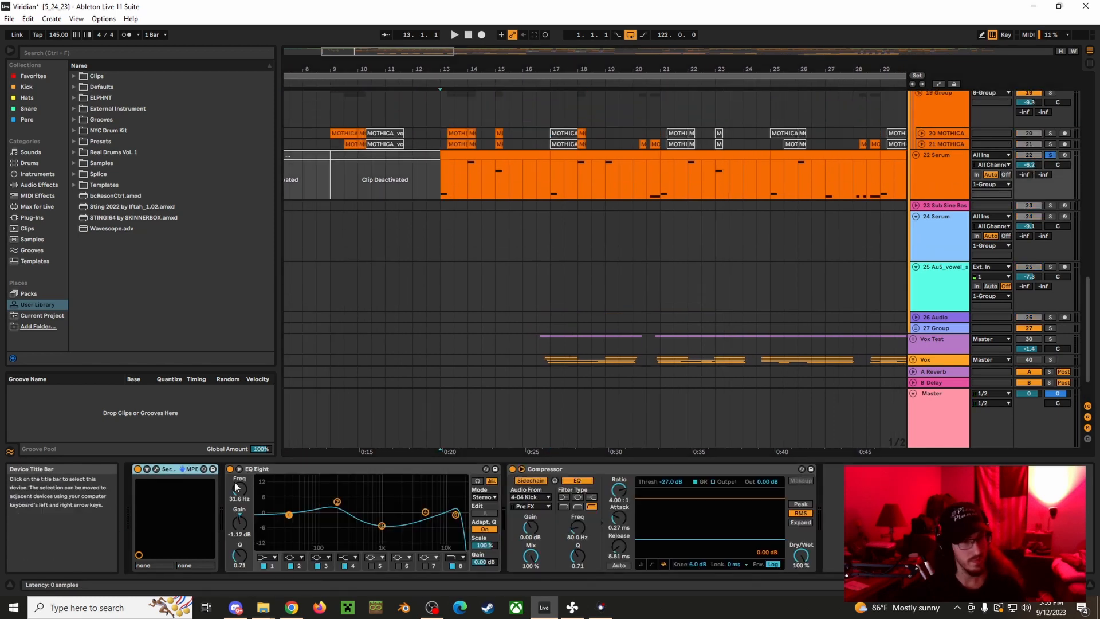
pyautogui.press('space')
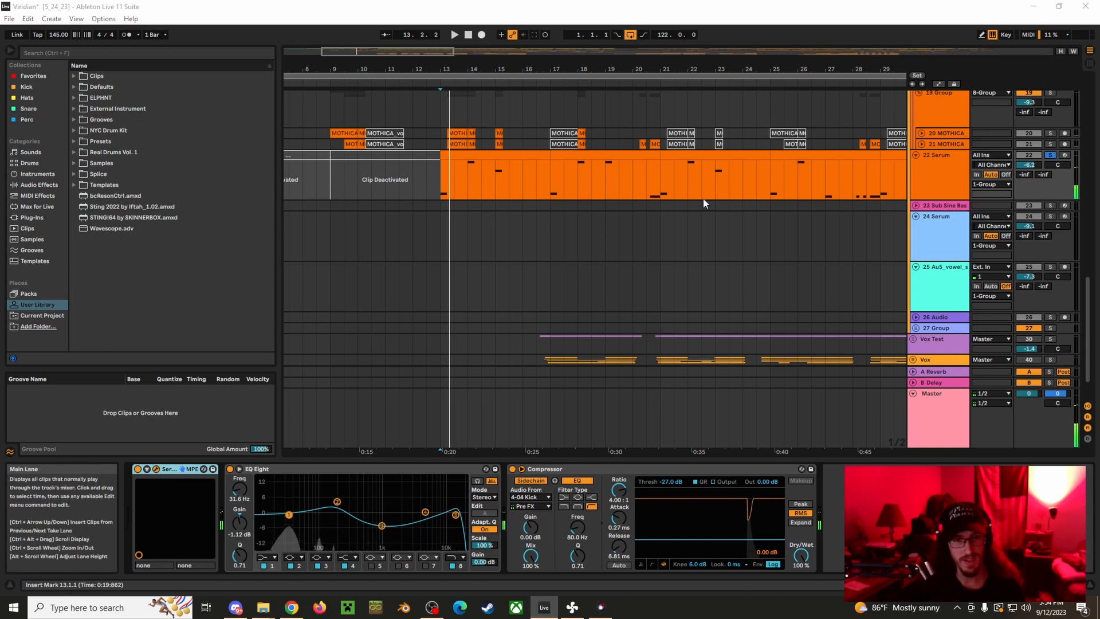
# Inspect the oscillator and effects pages of track 22's Serum, replay the bass, and clear the track's solo.
pyautogui.click(156, 468)
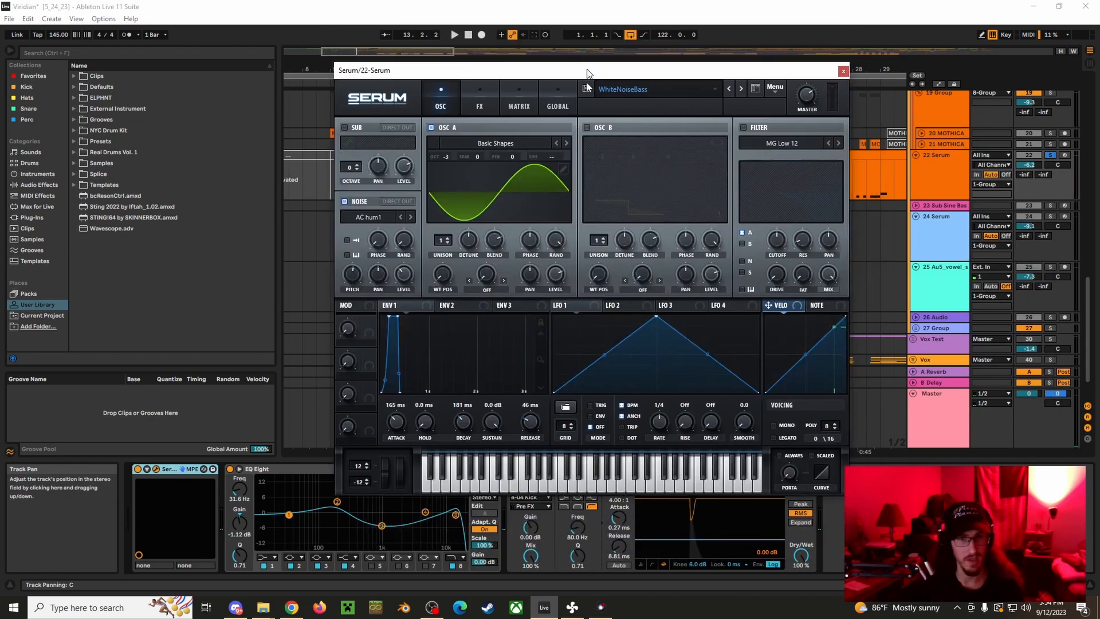
pyautogui.moveTo(587, 73); pyautogui.dragTo(578, 105)
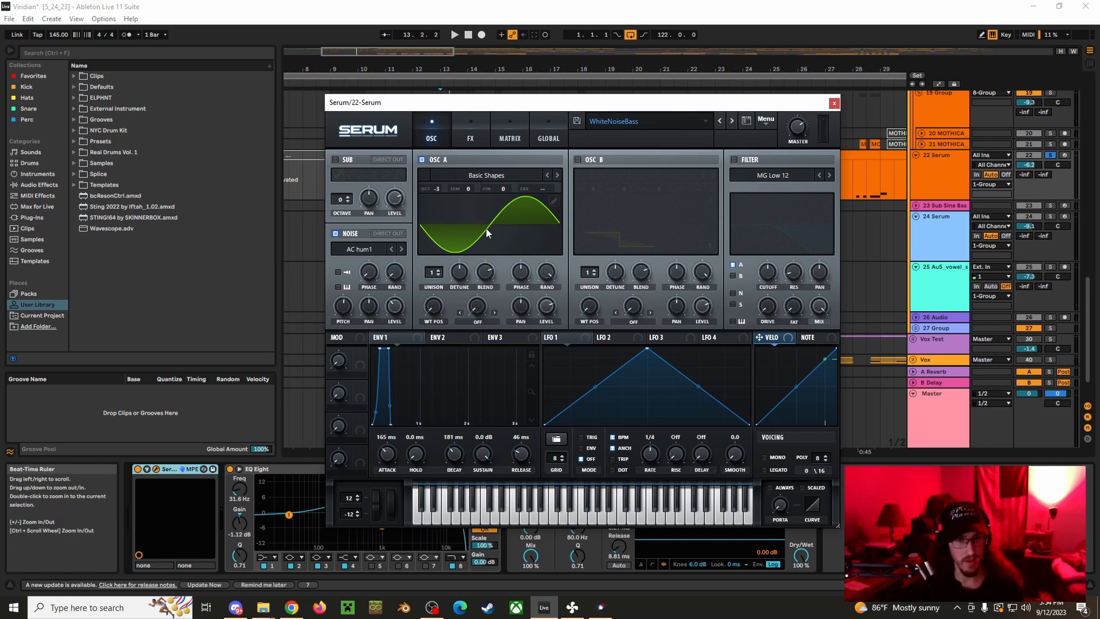
pyautogui.click(478, 129)
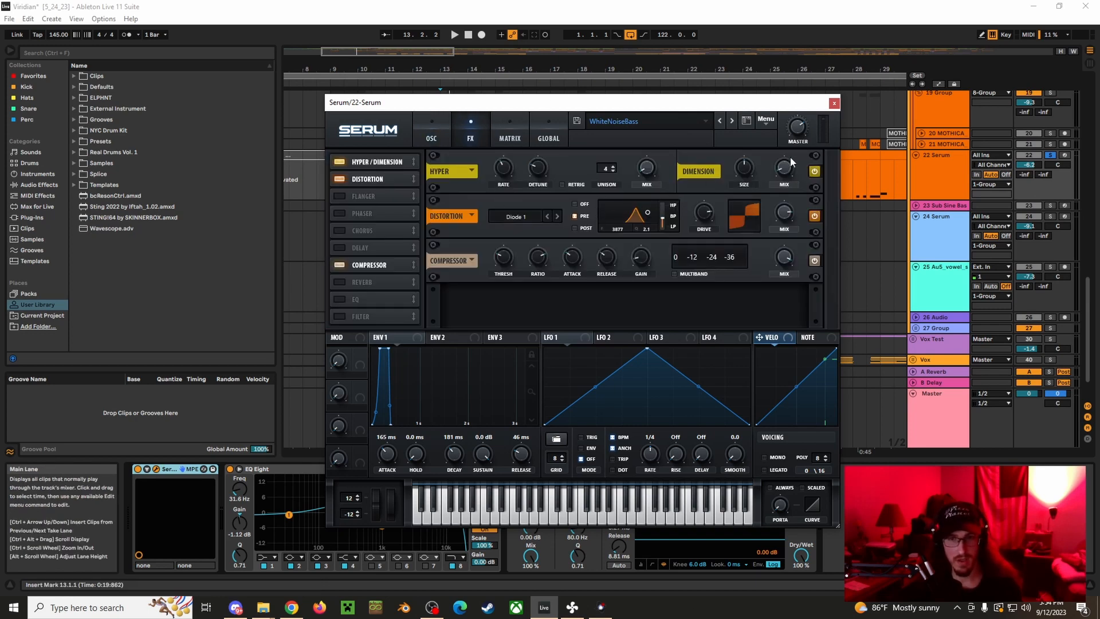
pyautogui.press('space')
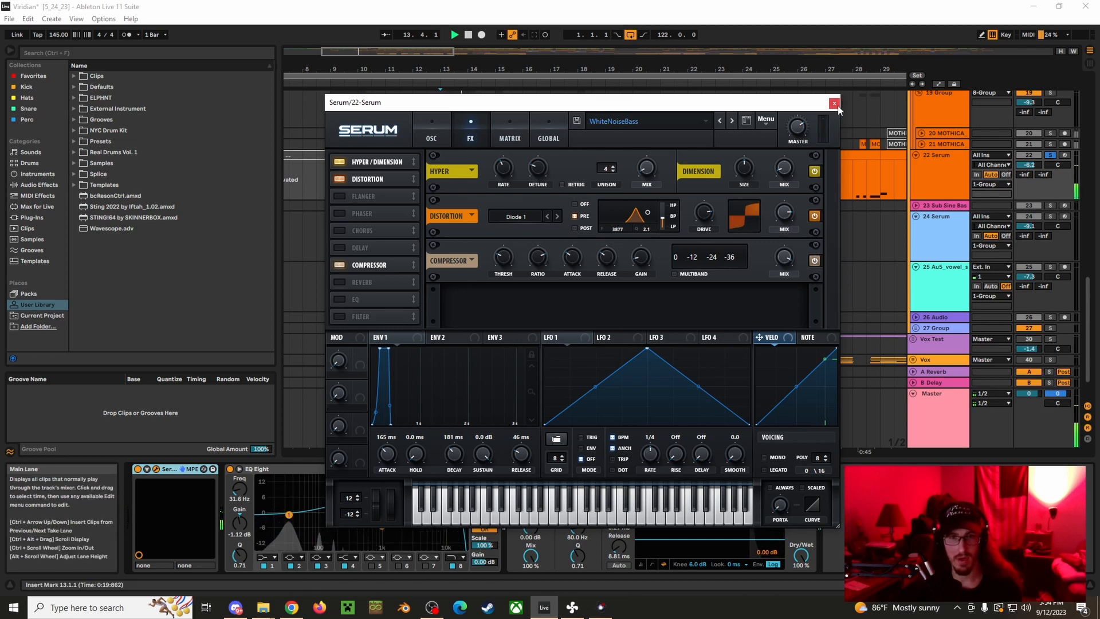
pyautogui.hotkey('ctrl', 'alt', 'p')
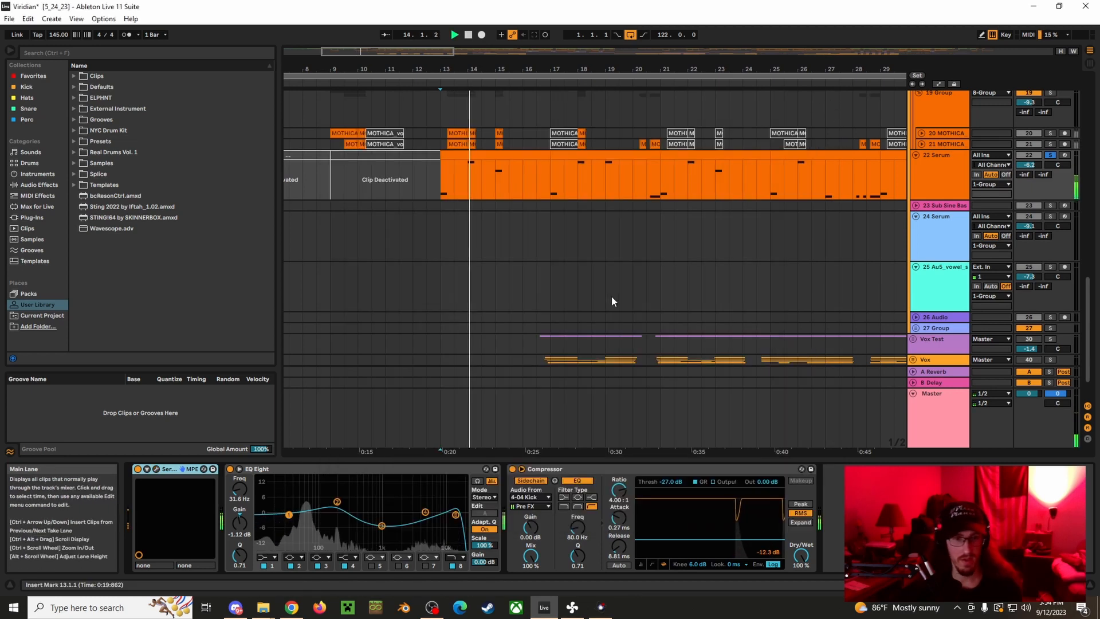
pyautogui.click(1050, 156)
# Look over the drum, 8 Group and Serum tracks across the arrangement up to bar 53.
pyautogui.scroll(-2, 632, 349)
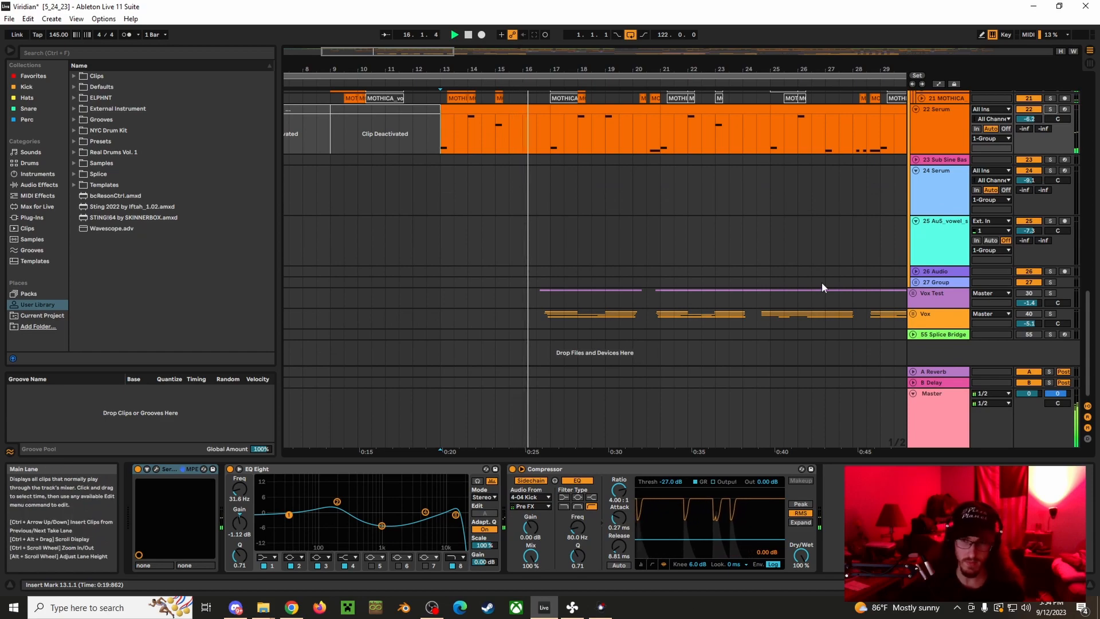
pyautogui.scroll(10, 576, 245)
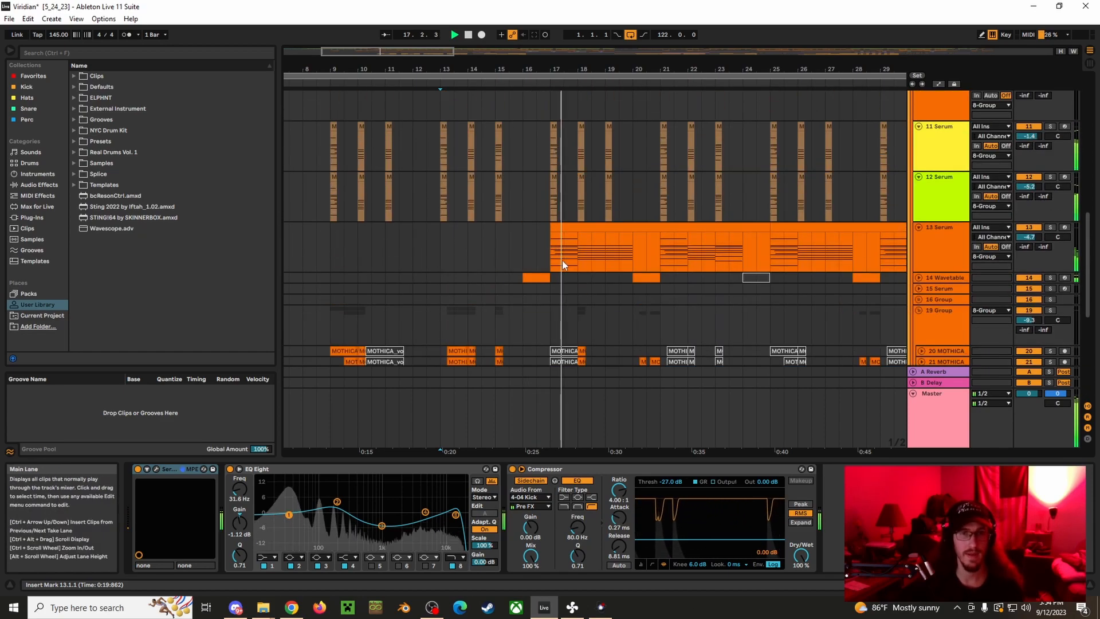
pyautogui.scroll(5, 562, 260)
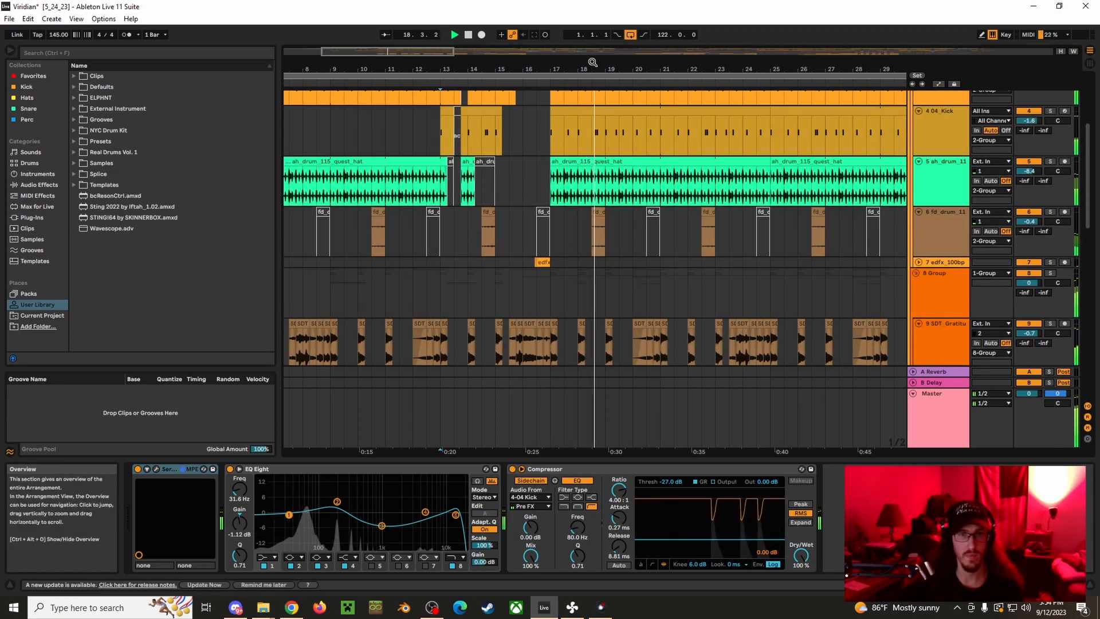
pyautogui.moveTo(756, 70); pyautogui.dragTo(756, 57)
pyautogui.scroll(5, 585, 204)
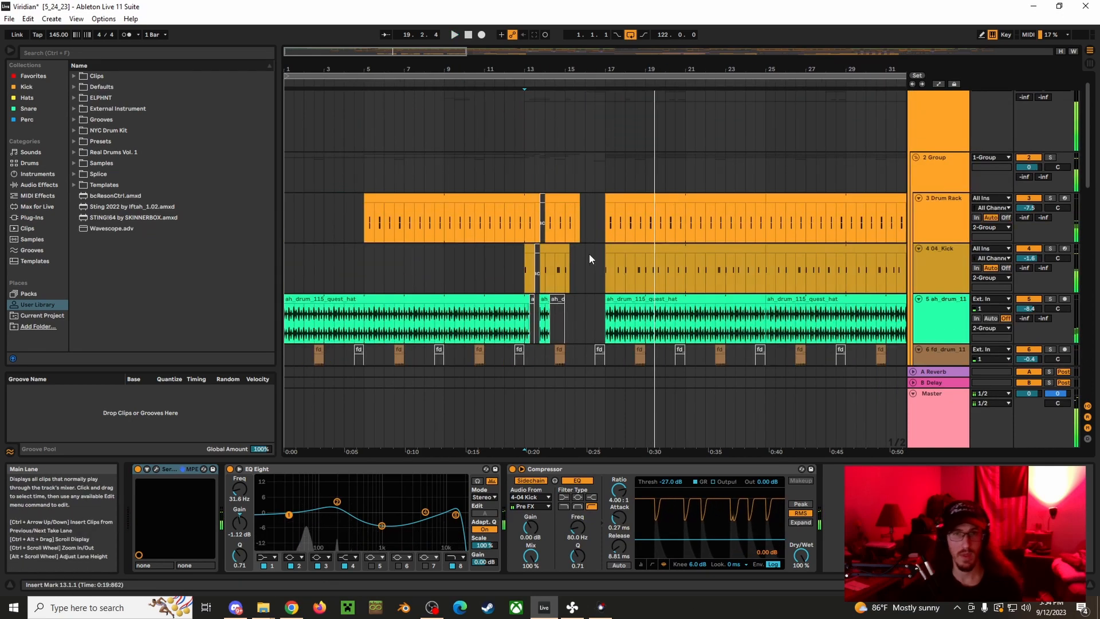
pyautogui.scroll(-10, 586, 247)
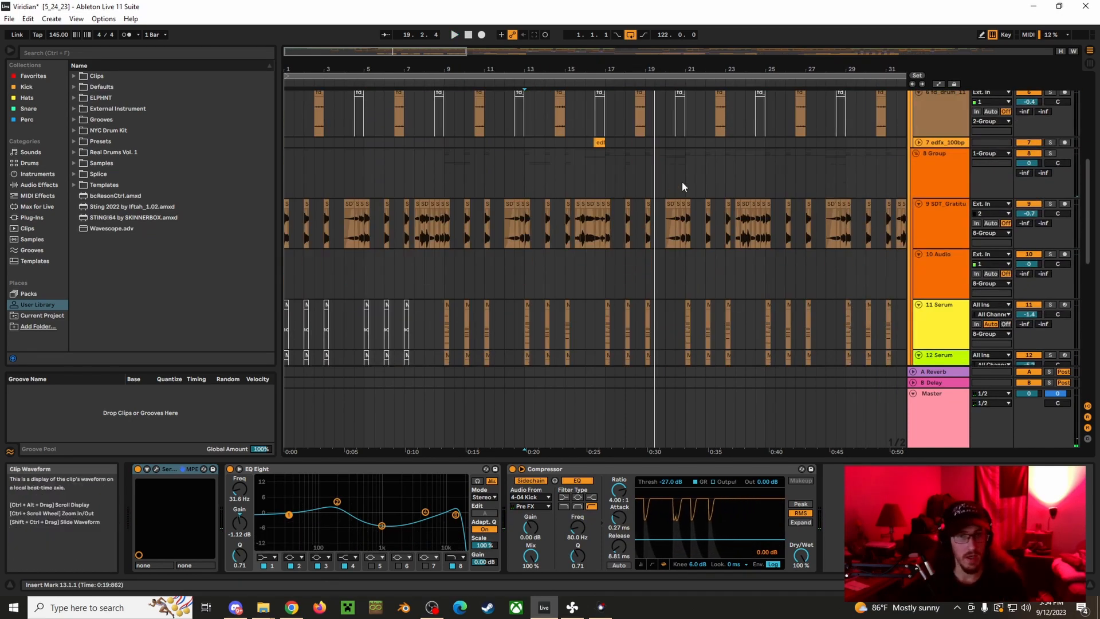
pyautogui.hscroll(10, 659, 224)
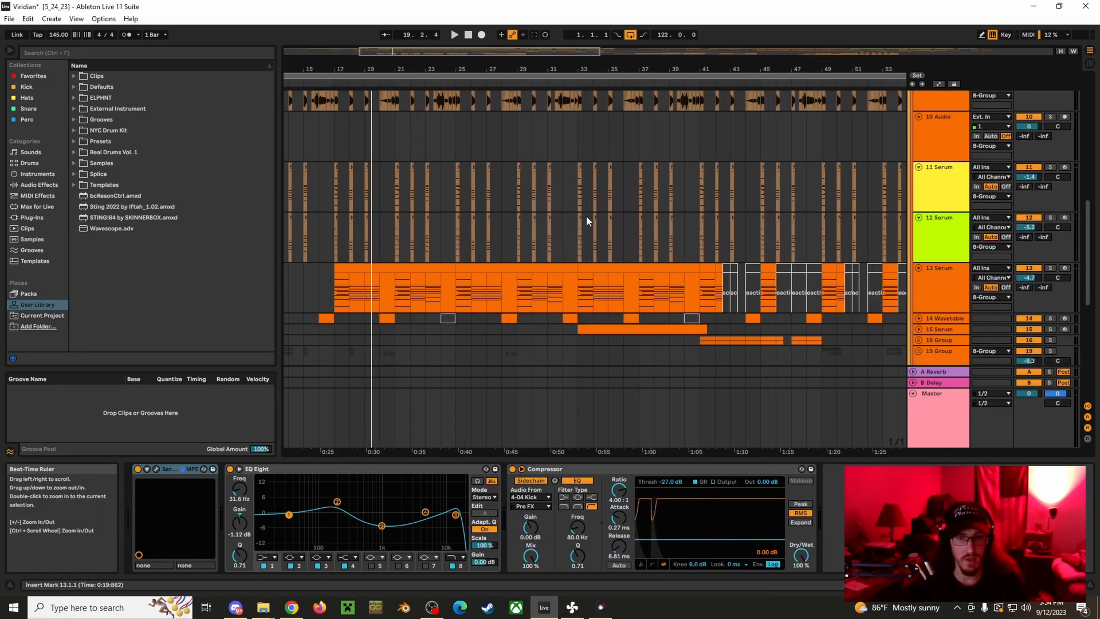
pyautogui.scroll(-5, 588, 229)
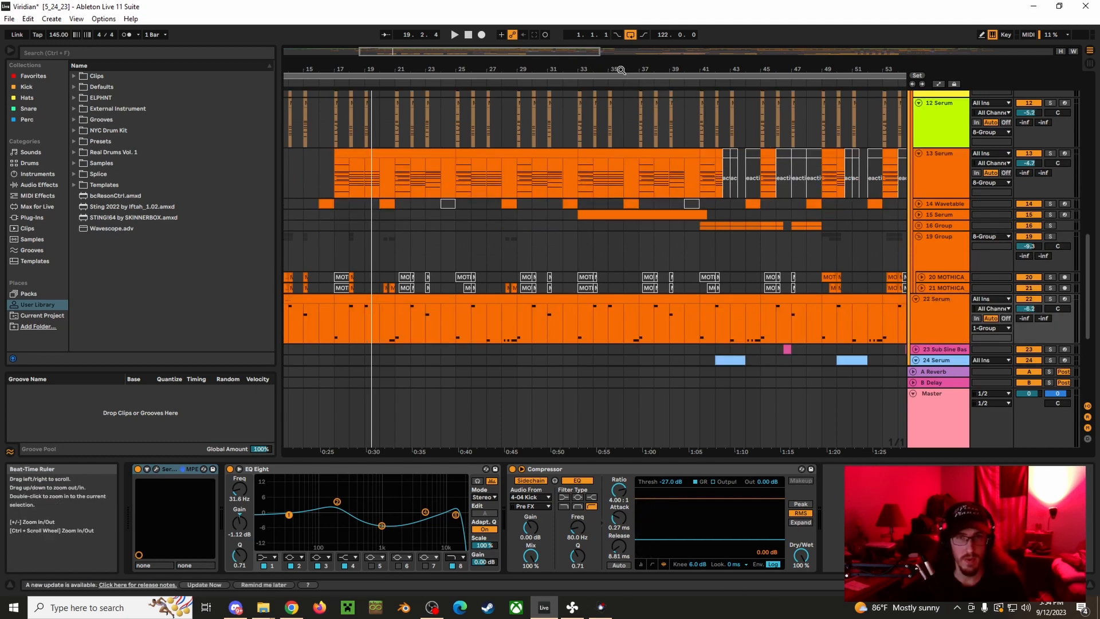
# Unfold track 15 Serum and switch on the EQ Eight of the soloed track 14 Wavetable near bar 72.
pyautogui.moveTo(622, 70); pyautogui.dragTo(622, 100)
pyautogui.click(919, 215)
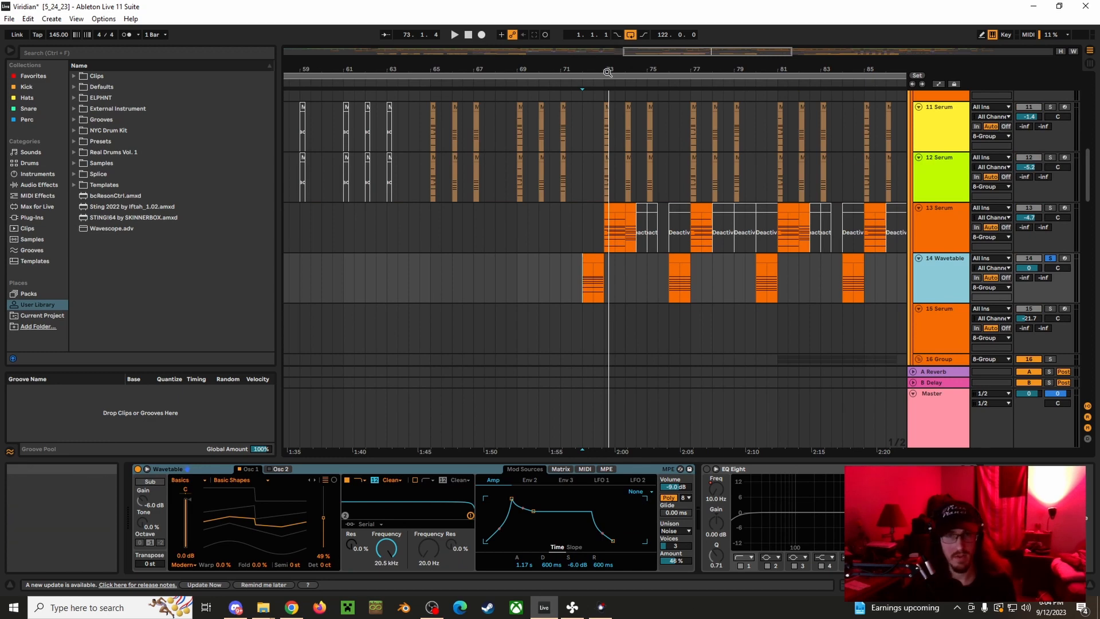
pyautogui.moveTo(608, 70); pyautogui.dragTo(670, 100)
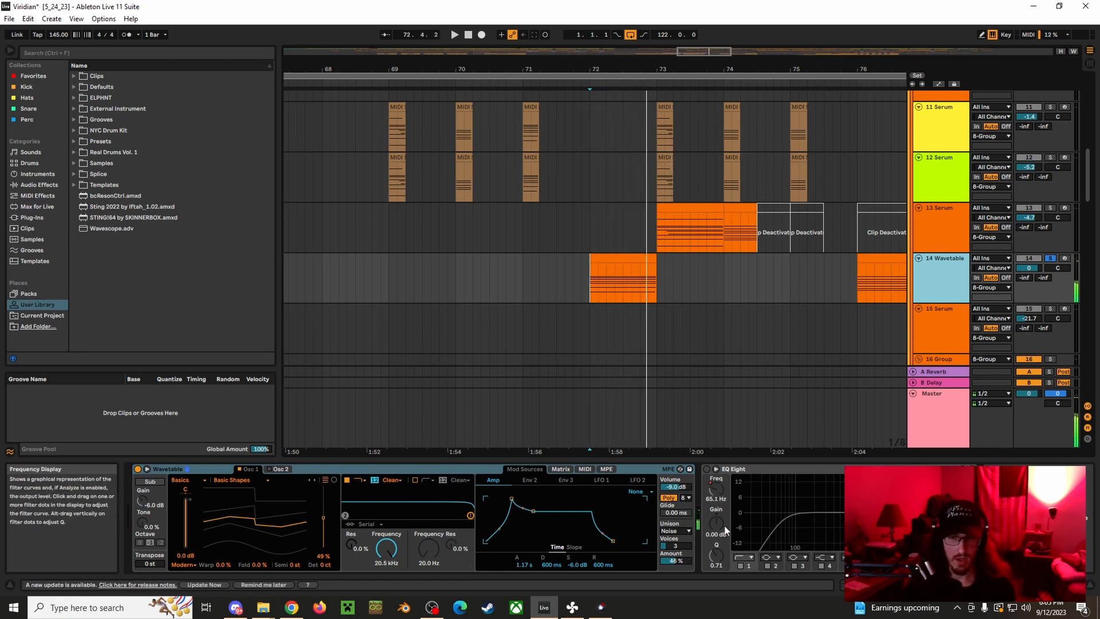
pyautogui.click(708, 470)
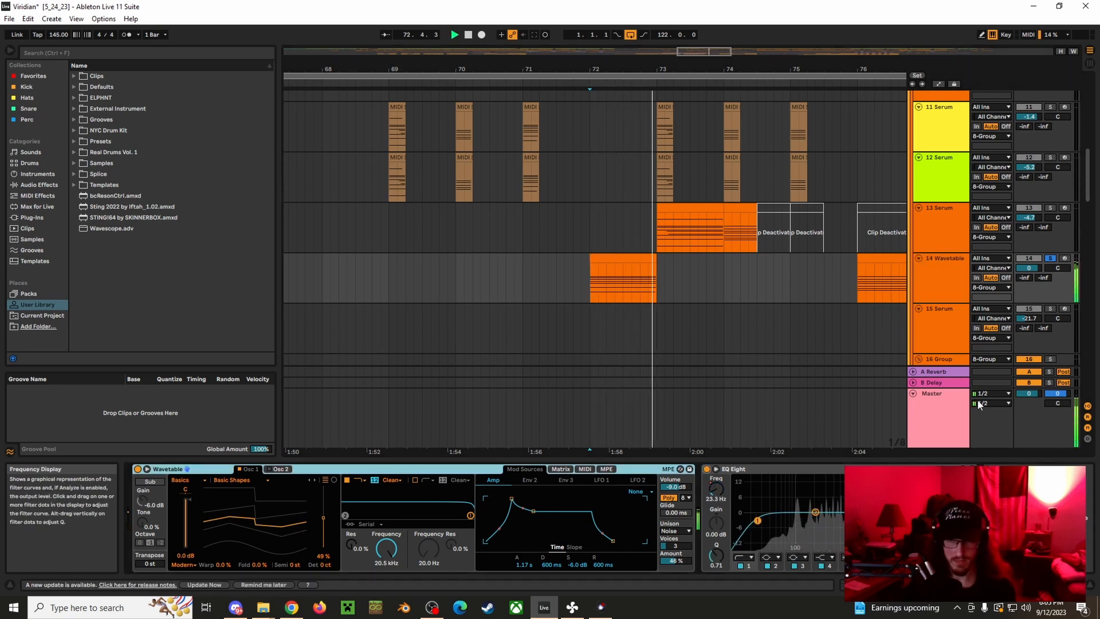
# Clear the solo on track 14 Wavetable and play its clips in the full mix at bars 72 and 76.
pyautogui.click(1049, 258)
pyautogui.press('space')
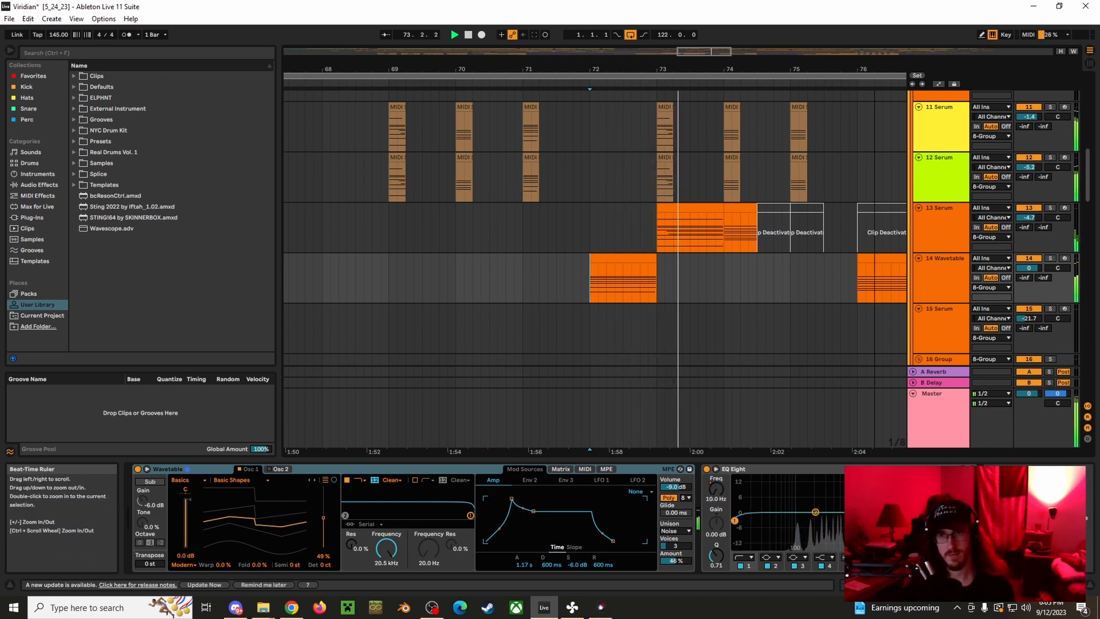
pyautogui.hscroll(4, 559, 222)
pyautogui.click(559, 280)
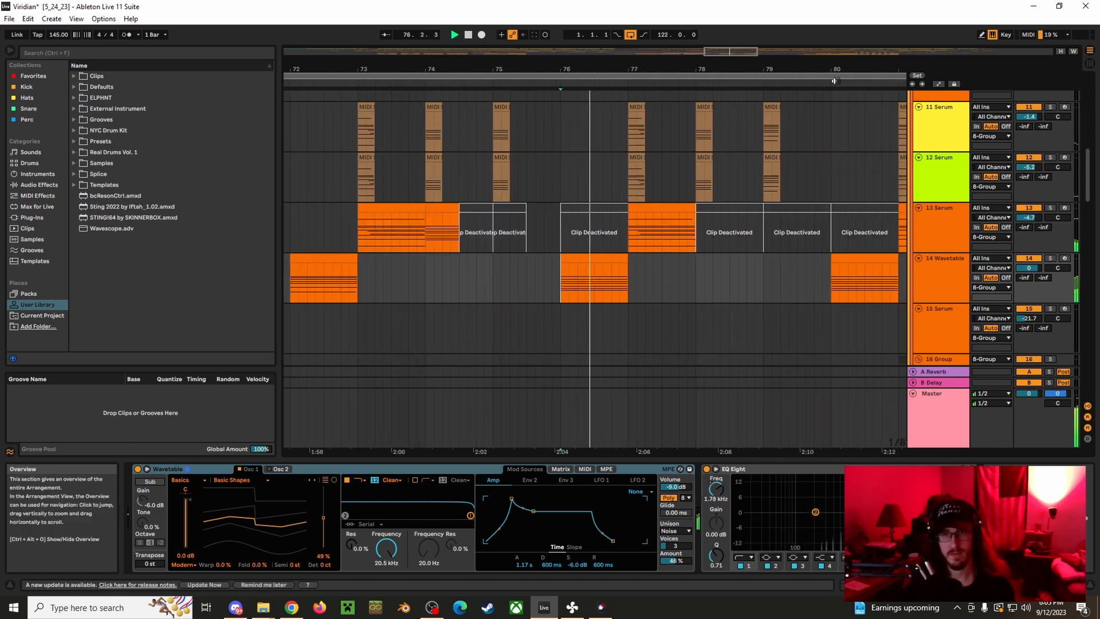
# Play the full mix from bar 88 into track 15 Serum's entry and look over the whole arrangement.
pyautogui.moveTo(849, 66); pyautogui.dragTo(849, 41)
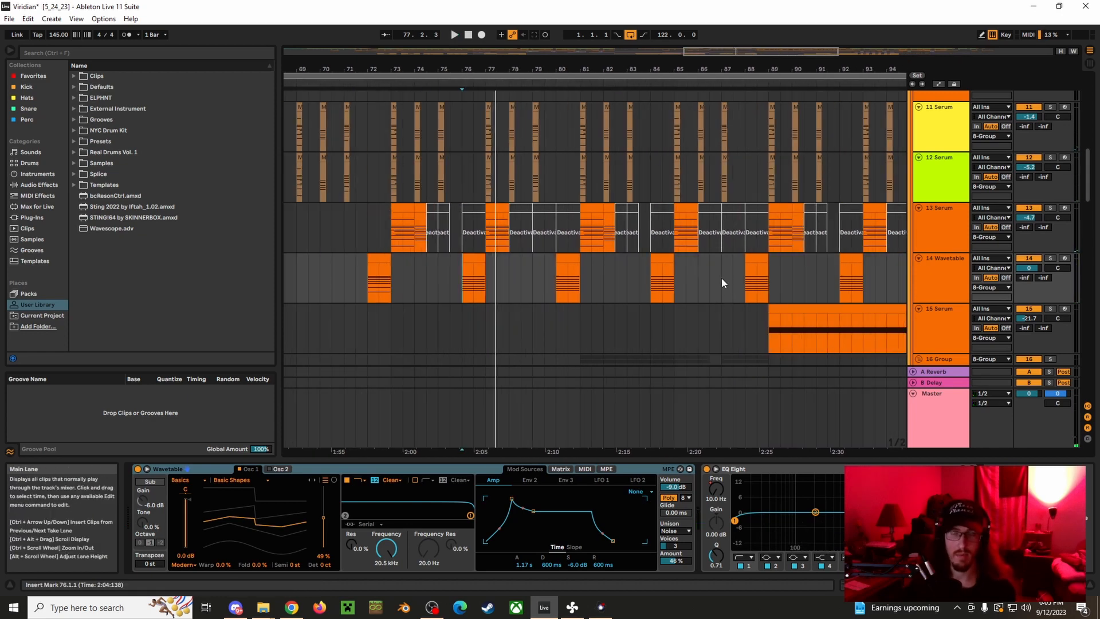
pyautogui.press('space')
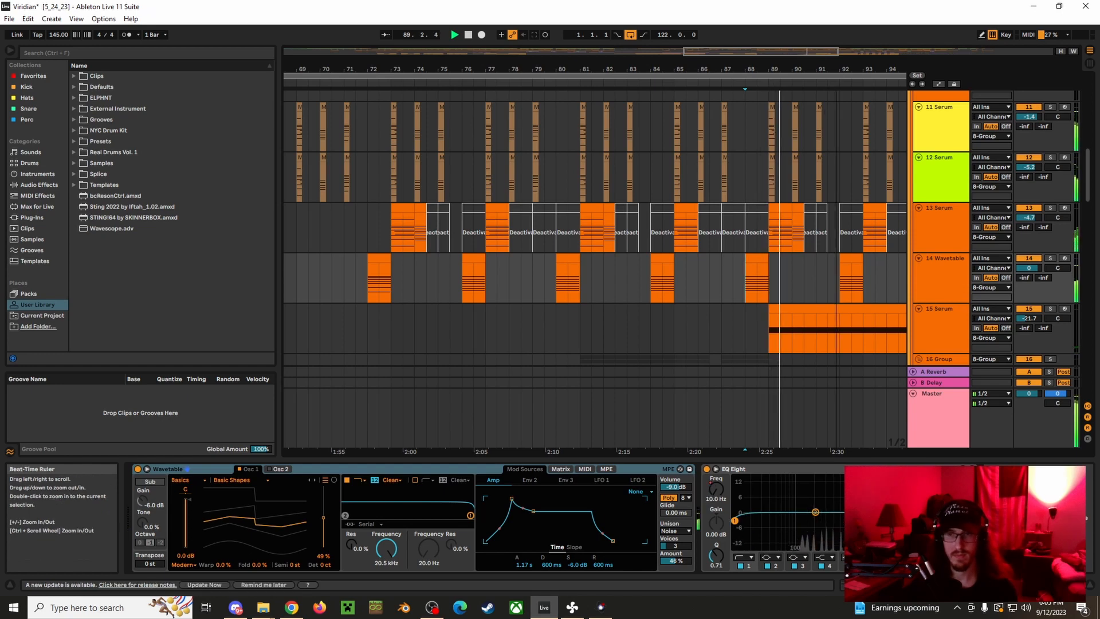
pyautogui.press('space')
pyautogui.press('w')
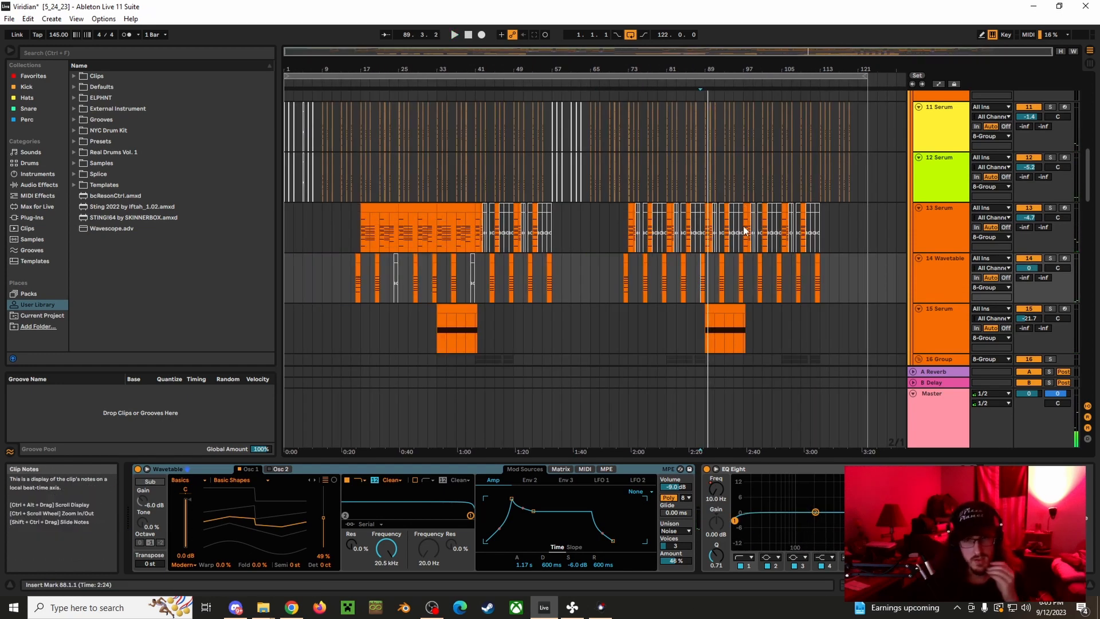
pyautogui.keyDown('ctrl'); pyautogui.scroll(4, 682, 61); pyautogui.keyUp('ctrl')
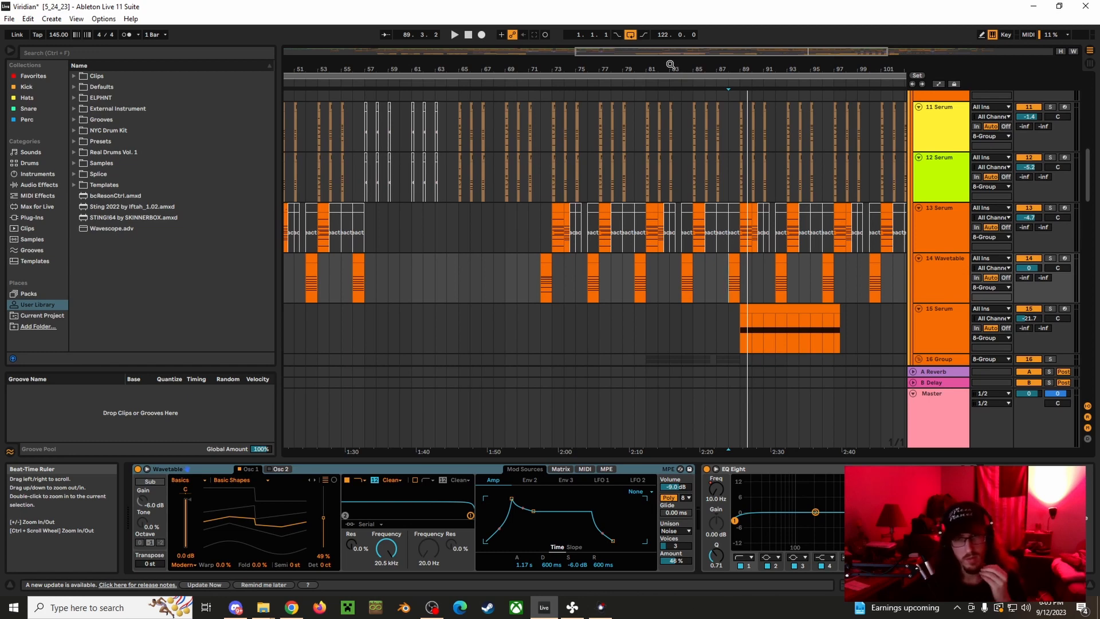
pyautogui.moveTo(670, 64); pyautogui.dragTo(606, 64)
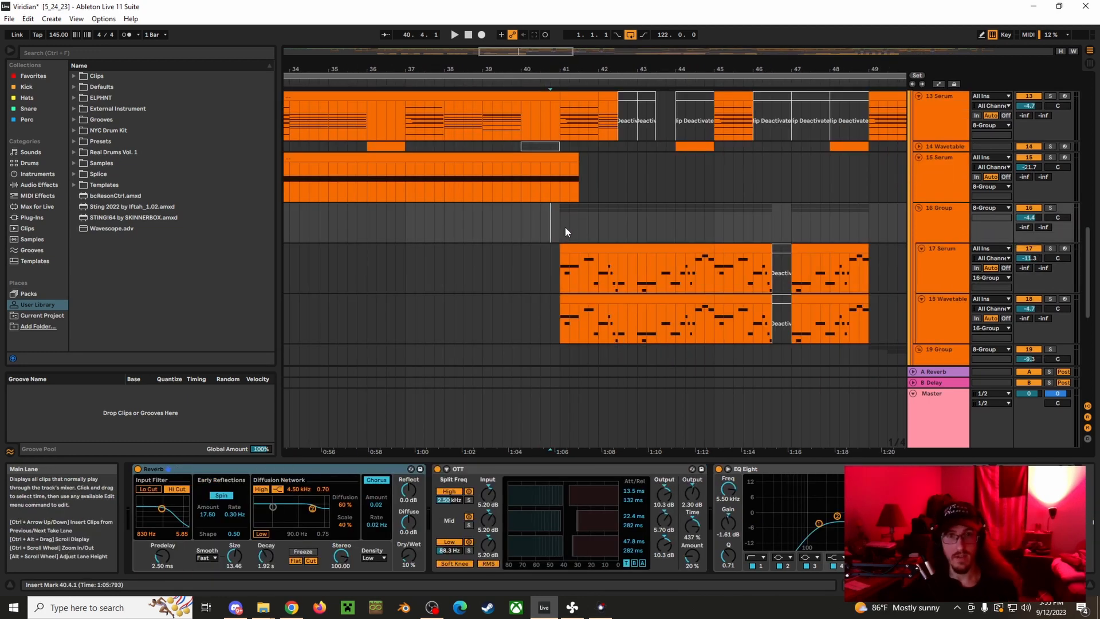
# Look over 16 Group and select the clips on tracks 17 Serum and 18 Wavetable from bar 41 to bar 49.
pyautogui.moveTo(563, 230); pyautogui.dragTo(686, 232)
pyautogui.click(782, 234)
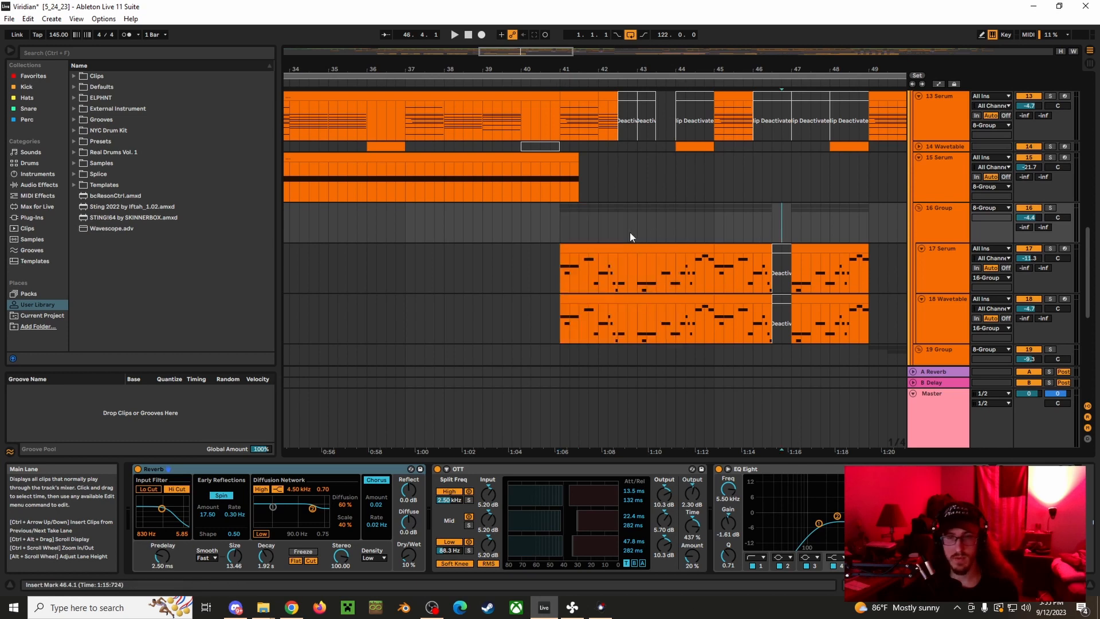
pyautogui.click(559, 228)
pyautogui.scroll(-2, 687, 206)
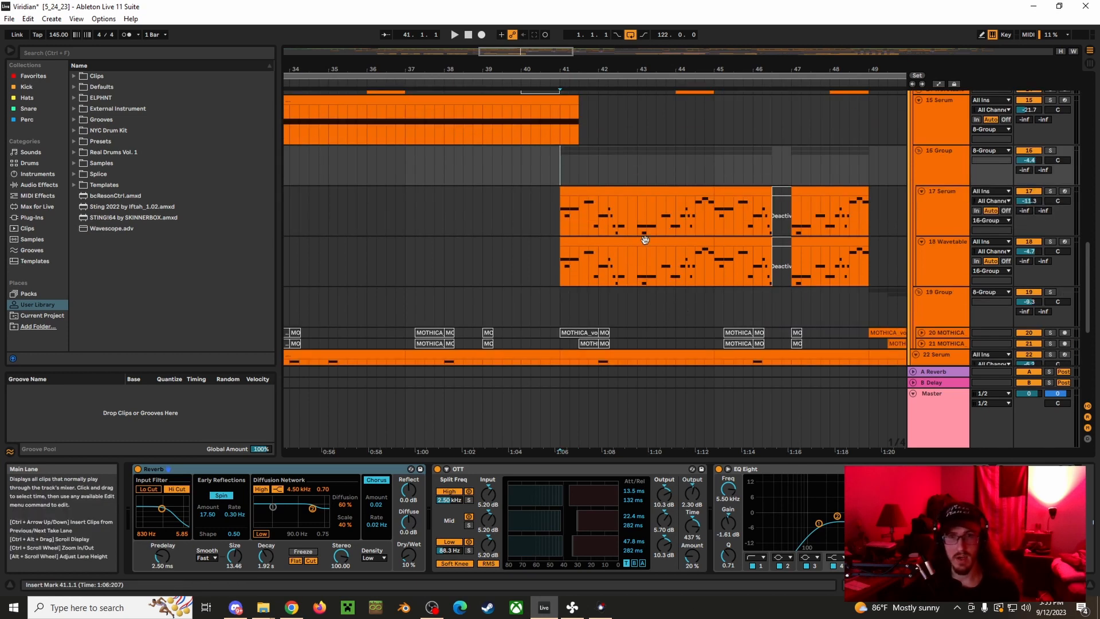
pyautogui.click(614, 192)
pyautogui.keyDown('shift'); pyautogui.click(800, 249); pyautogui.keyUp('shift')
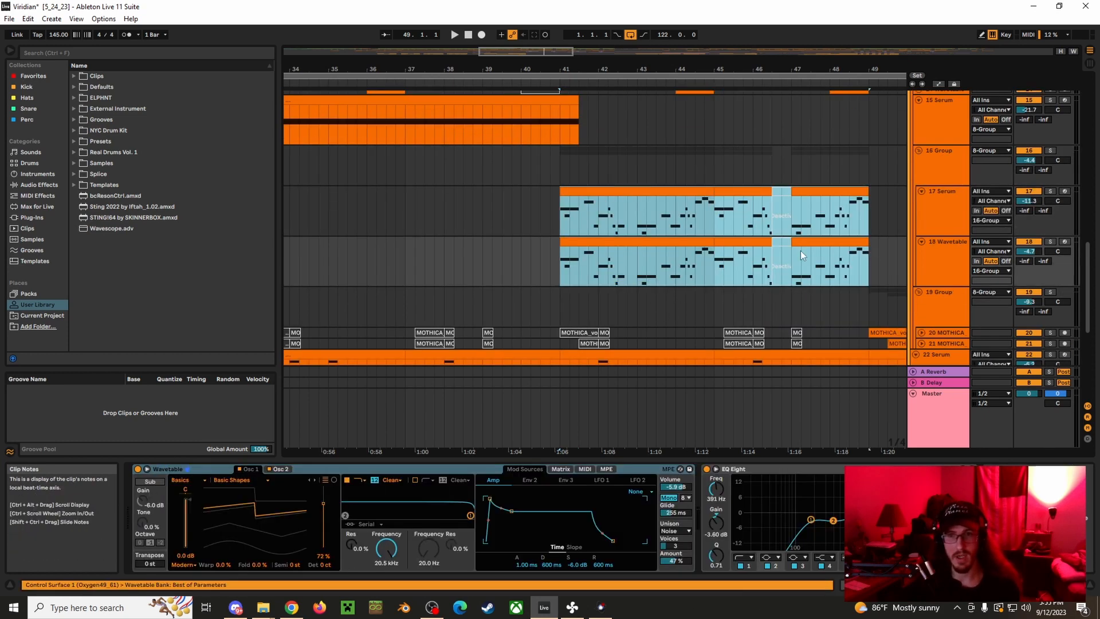
# Solo track 18 Wavetable, show its devices and play its clip from bar 41.
pyautogui.click(571, 223)
pyautogui.click(612, 244)
pyautogui.doubleClick(940, 267)
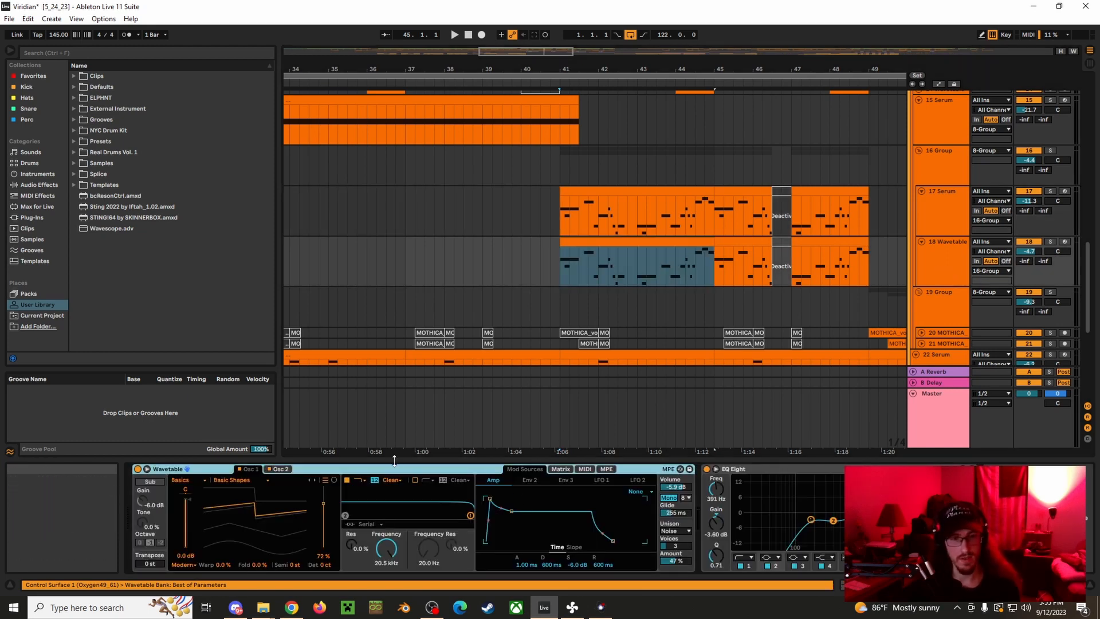
pyautogui.click(1050, 241)
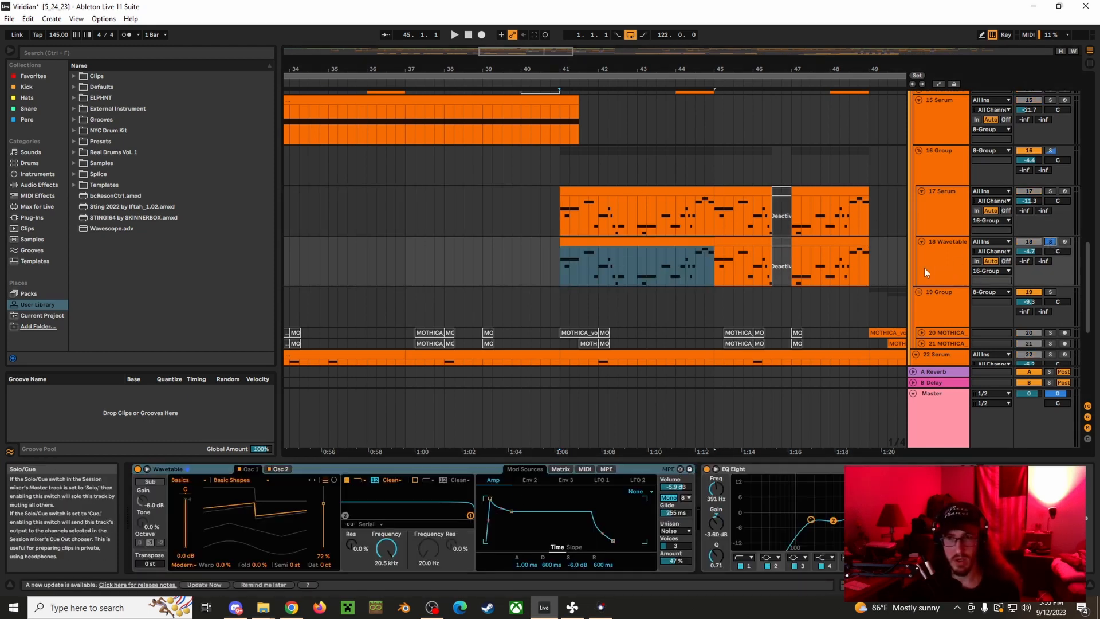
pyautogui.click(947, 263)
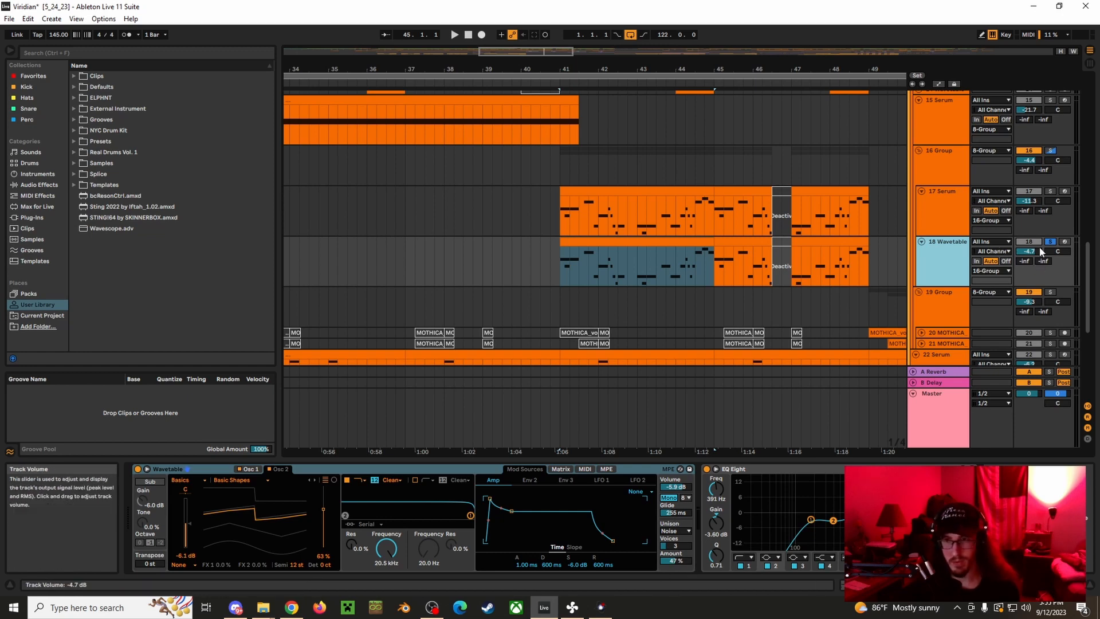
pyautogui.press('space')
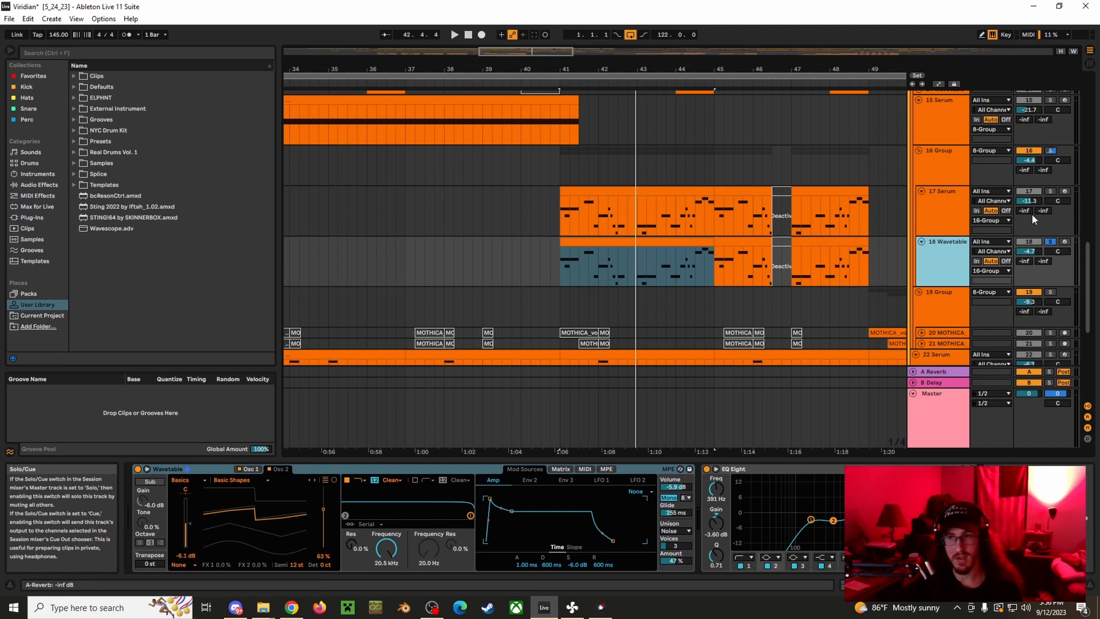
# Solo track 17 Serum instead, open its Serum synth and play the part from bar 41.
pyautogui.click(1051, 192)
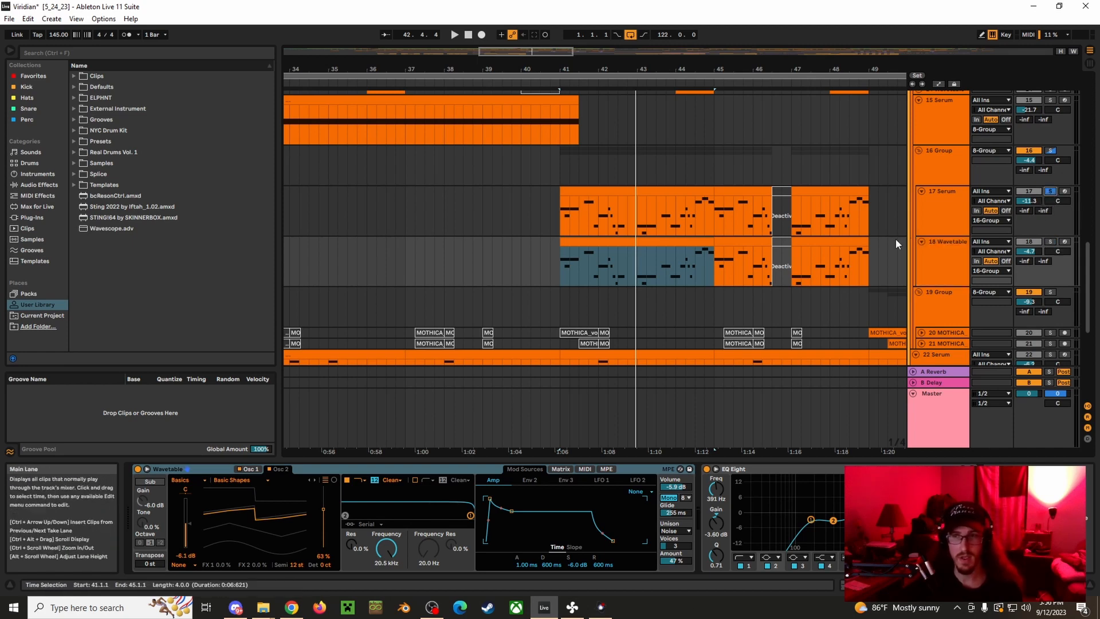
pyautogui.click(946, 206)
pyautogui.click(156, 470)
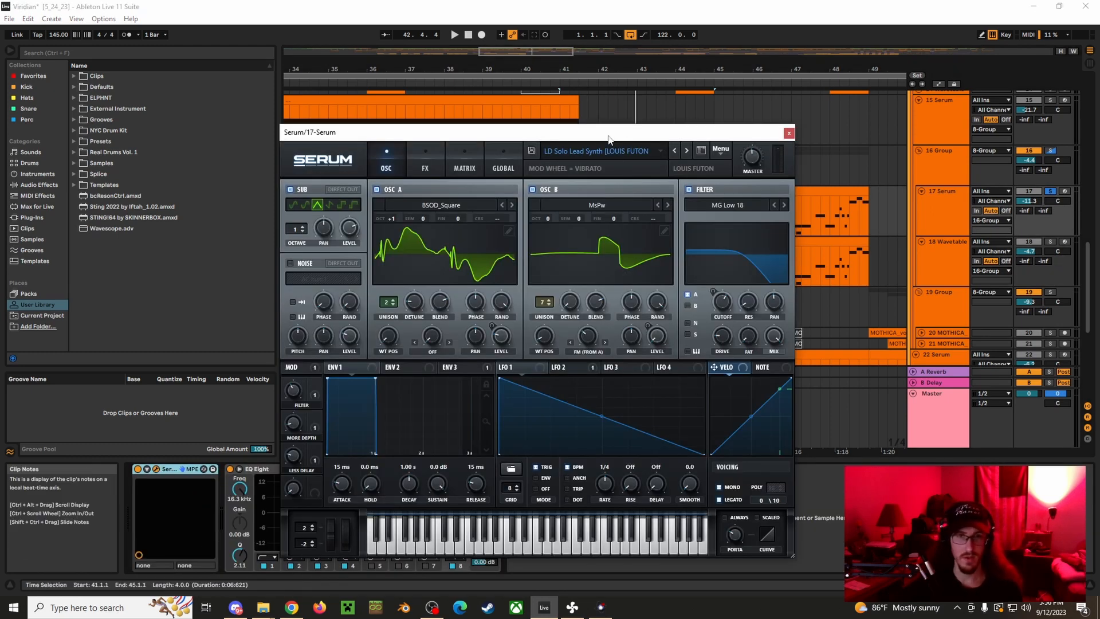
pyautogui.moveTo(609, 139)
pyautogui.mouseDown()
pyautogui.moveTo(612, 115)
pyautogui.moveTo(655, 137)
pyautogui.moveTo(616, 124)
pyautogui.mouseUp()
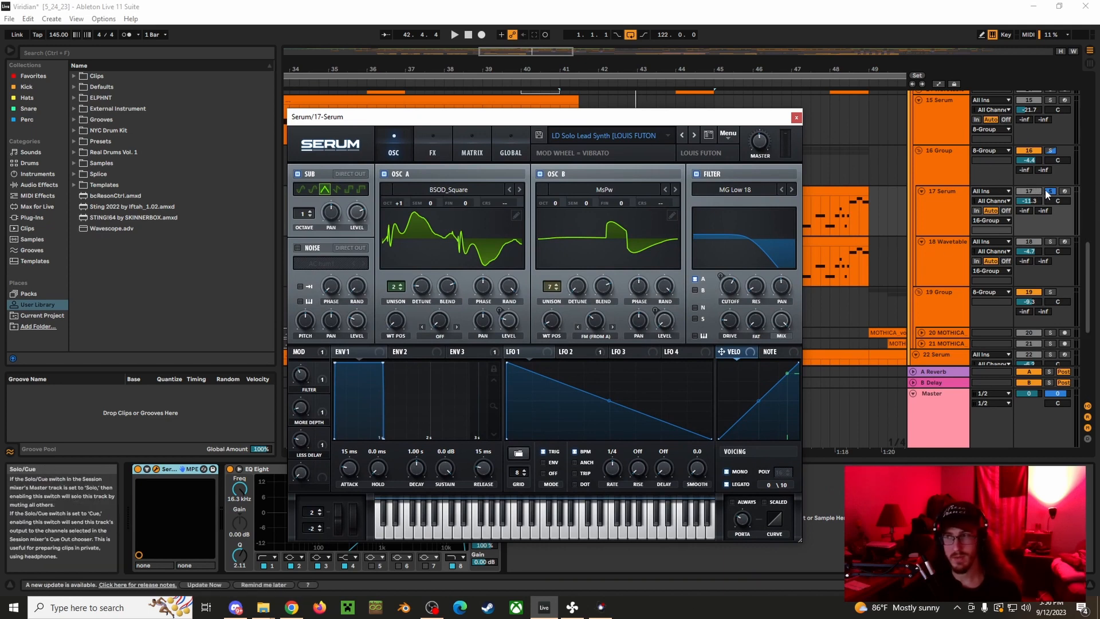
pyautogui.press('space')
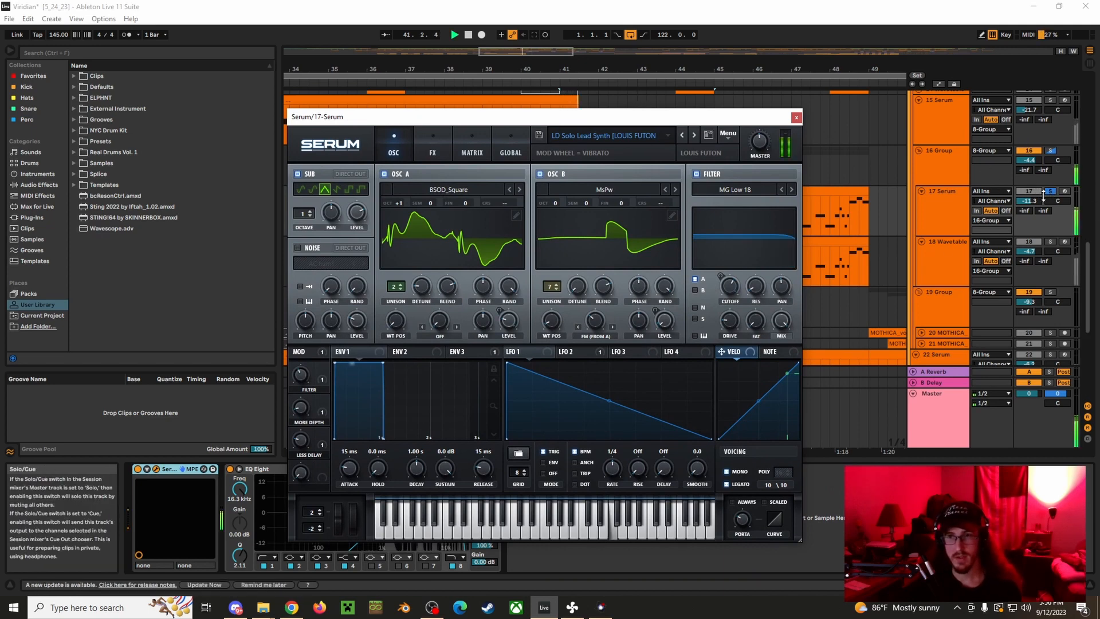
# Play 16 Group in solo with both layers together, close the Serum window and clear the group's solo.
pyautogui.click(1052, 151)
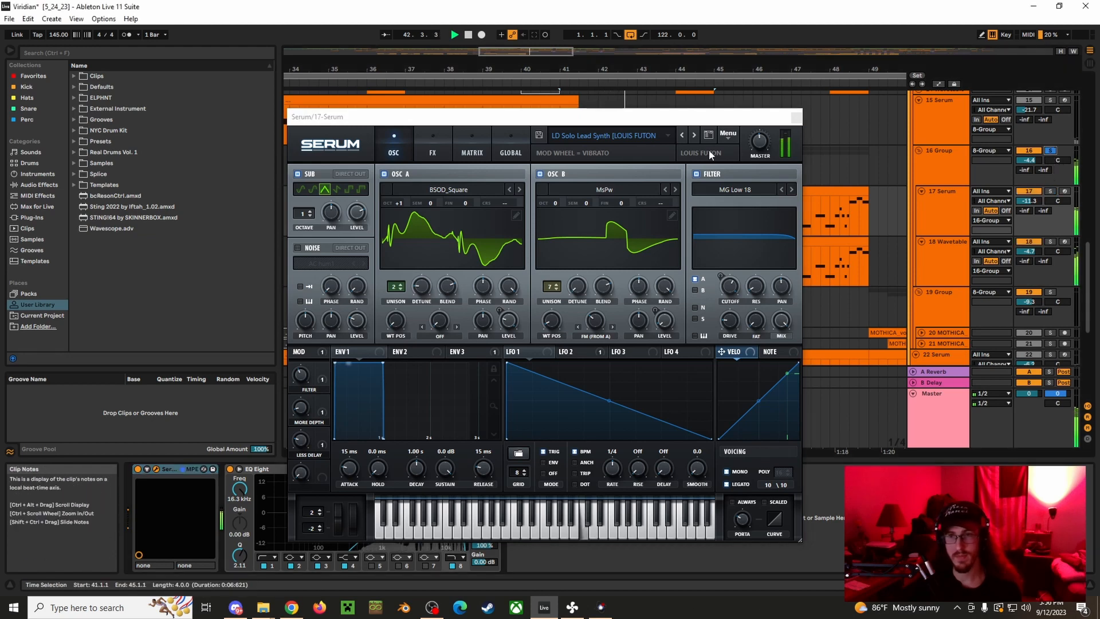
pyautogui.moveTo(746, 123); pyautogui.dragTo(780, 137)
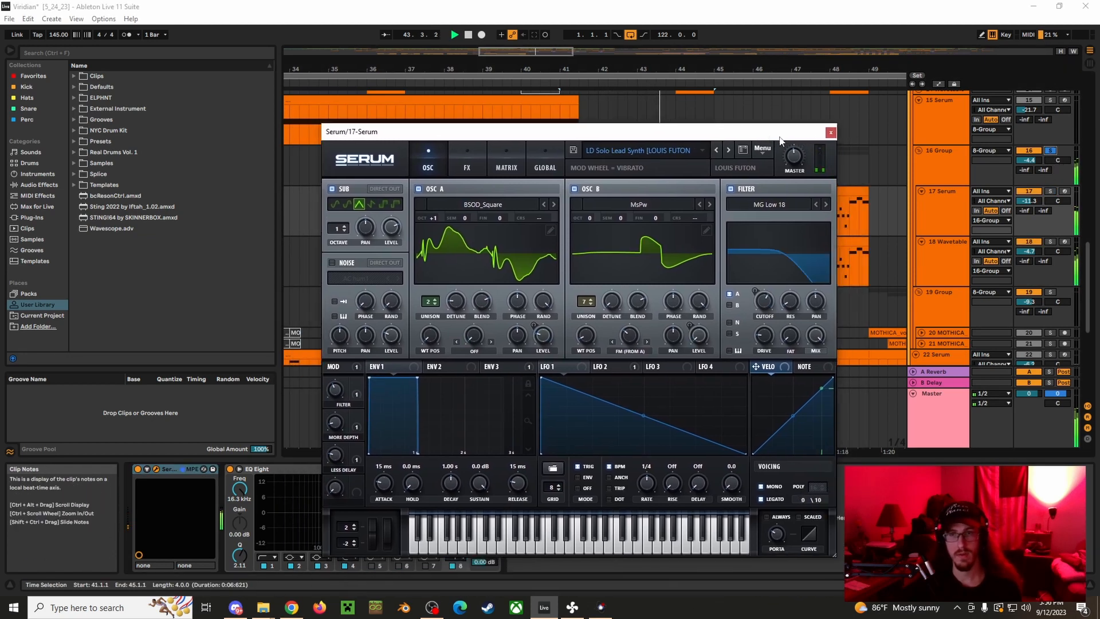
pyautogui.click(830, 133)
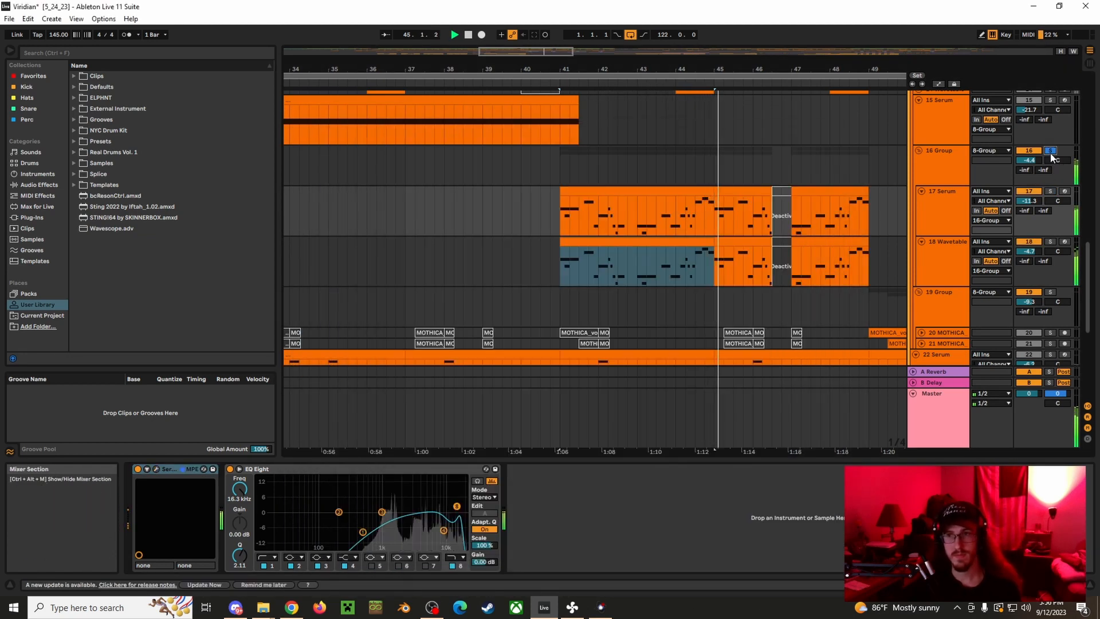
pyautogui.click(1051, 151)
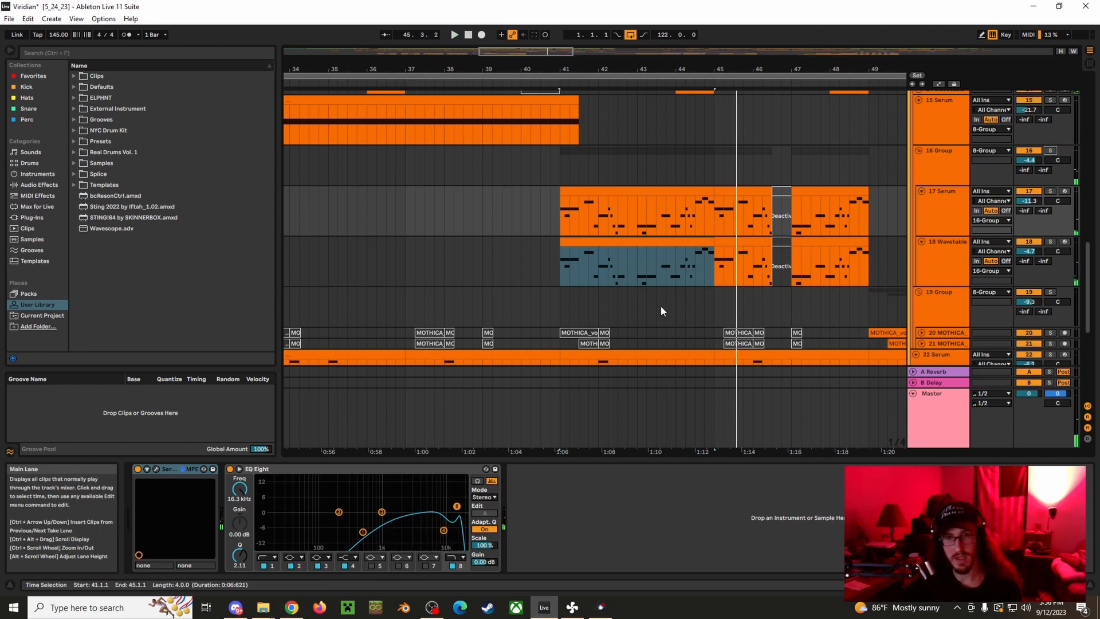
# Play the full mix from bar 41 and stop after bar 44, following tracks 22 Serum, 24 Serum and 25 Au5_vowel.
pyautogui.click(556, 173)
pyautogui.press('space')
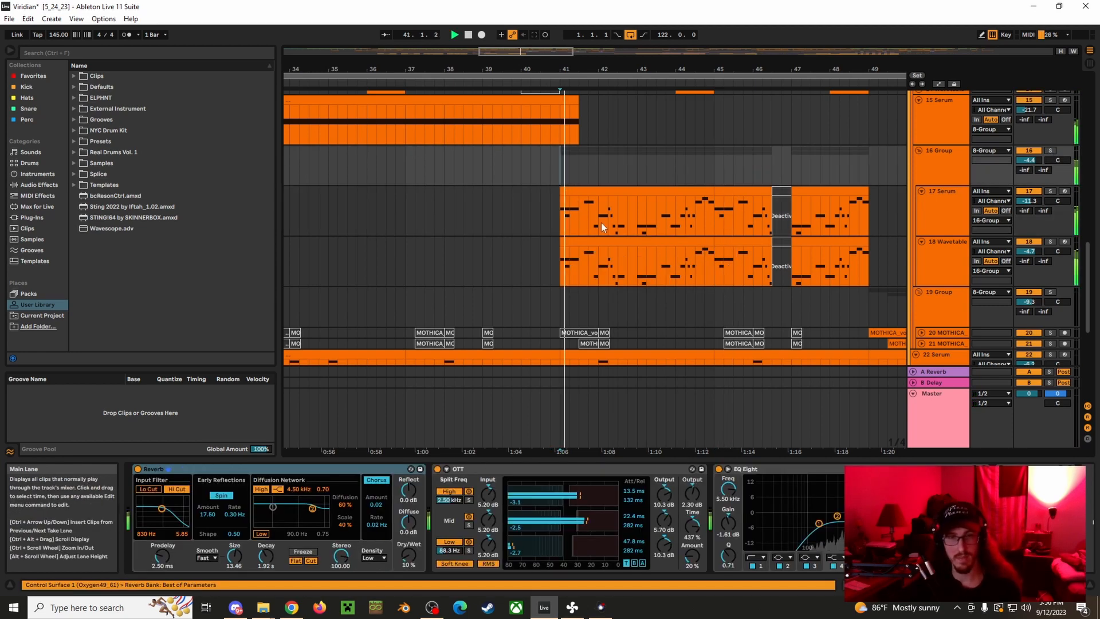
pyautogui.scroll(-5, 617, 226)
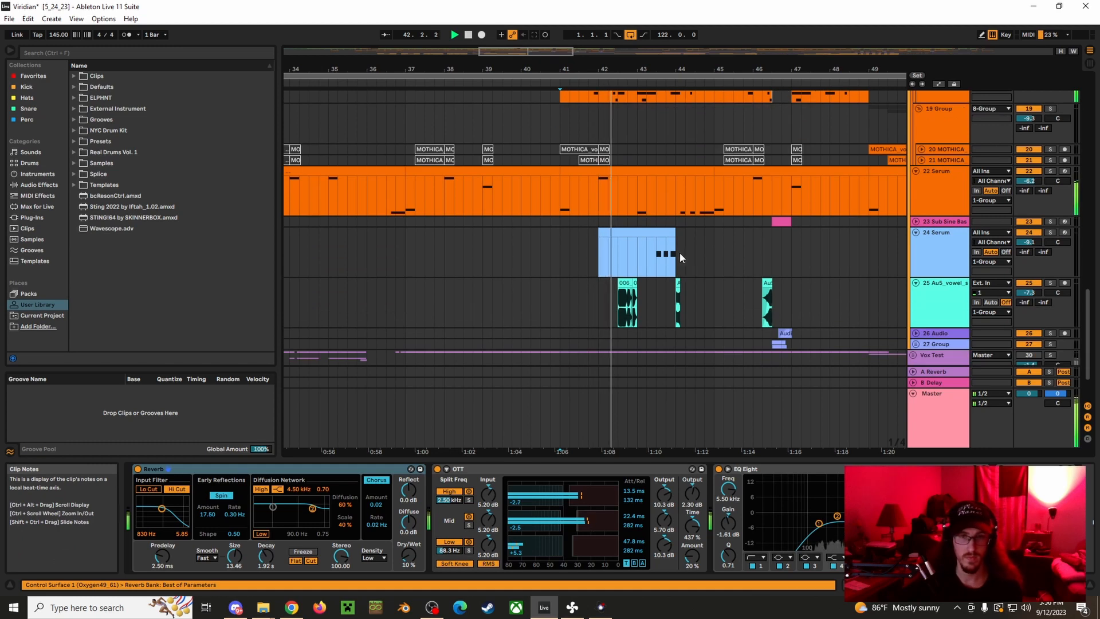
pyautogui.scroll(-2, 714, 250)
pyautogui.scroll(1, 708, 198)
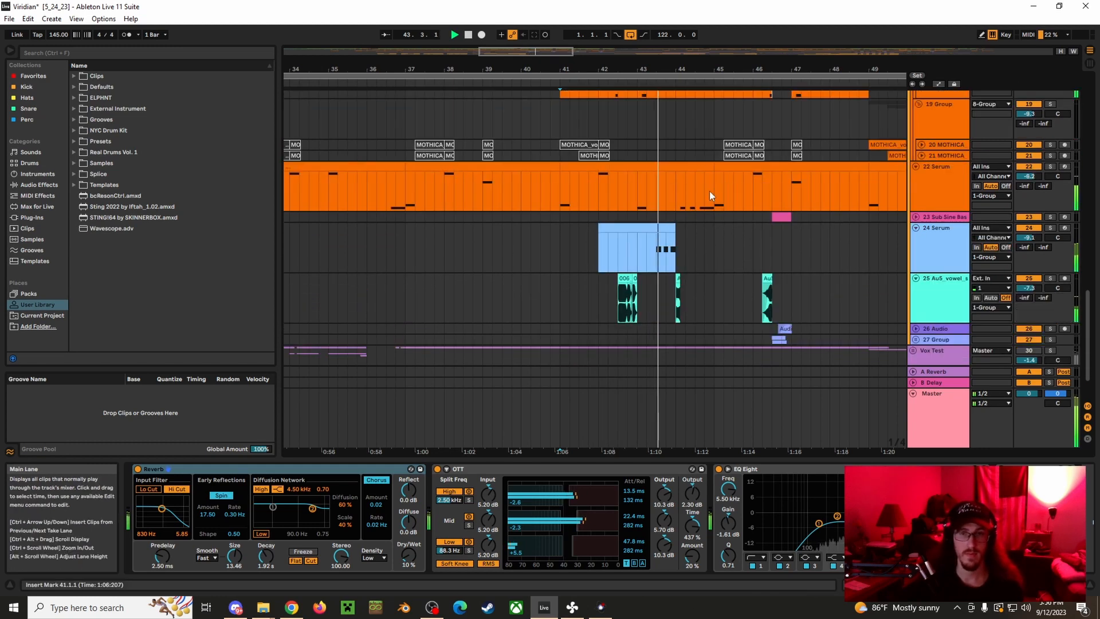
pyautogui.moveTo(675, 69); pyautogui.dragTo(709, 138)
pyautogui.press('space')
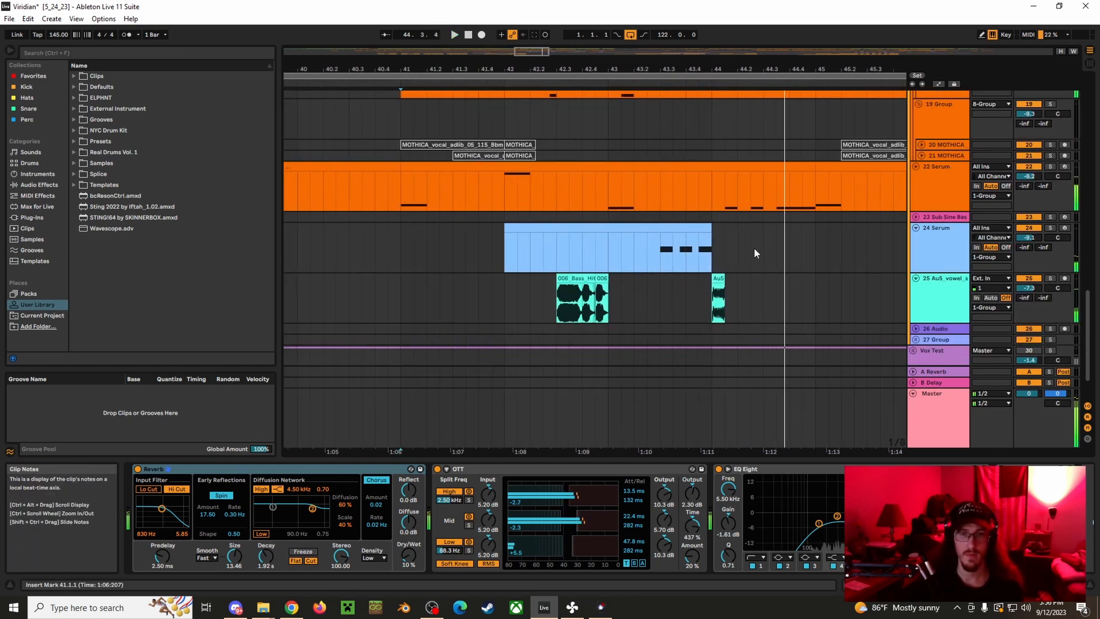
# Show the devices of track 25 Au5_vowel and look over the surrounding clips between bars 33 and 57.
pyautogui.scroll(-2, 899, 250)
pyautogui.click(944, 229)
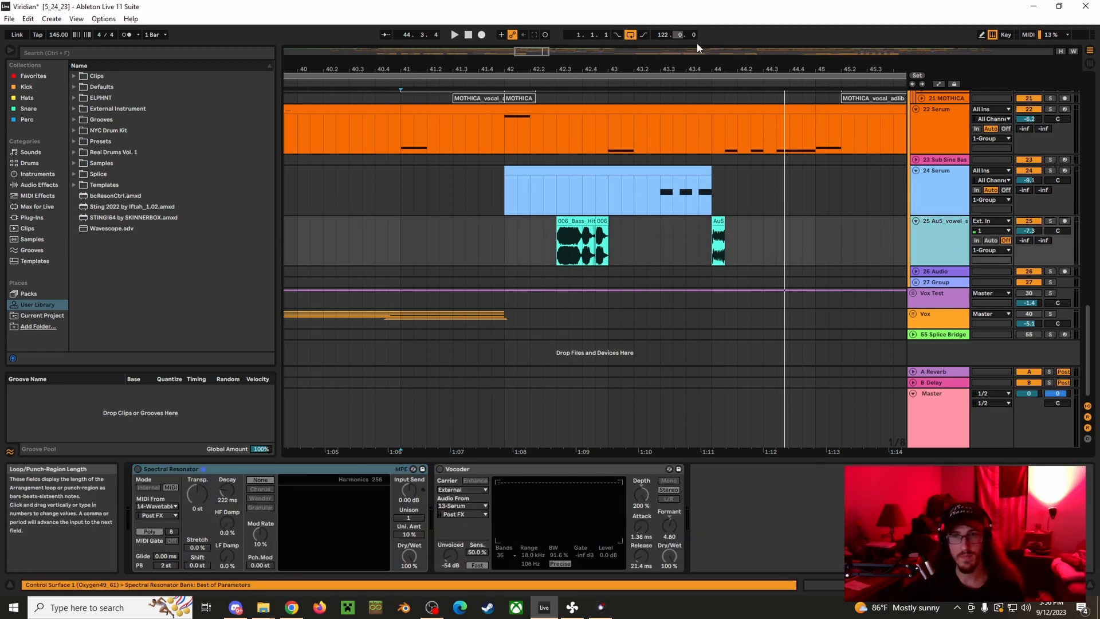
pyautogui.moveTo(732, 68); pyautogui.dragTo(531, 67)
pyautogui.scroll(2, 799, 226)
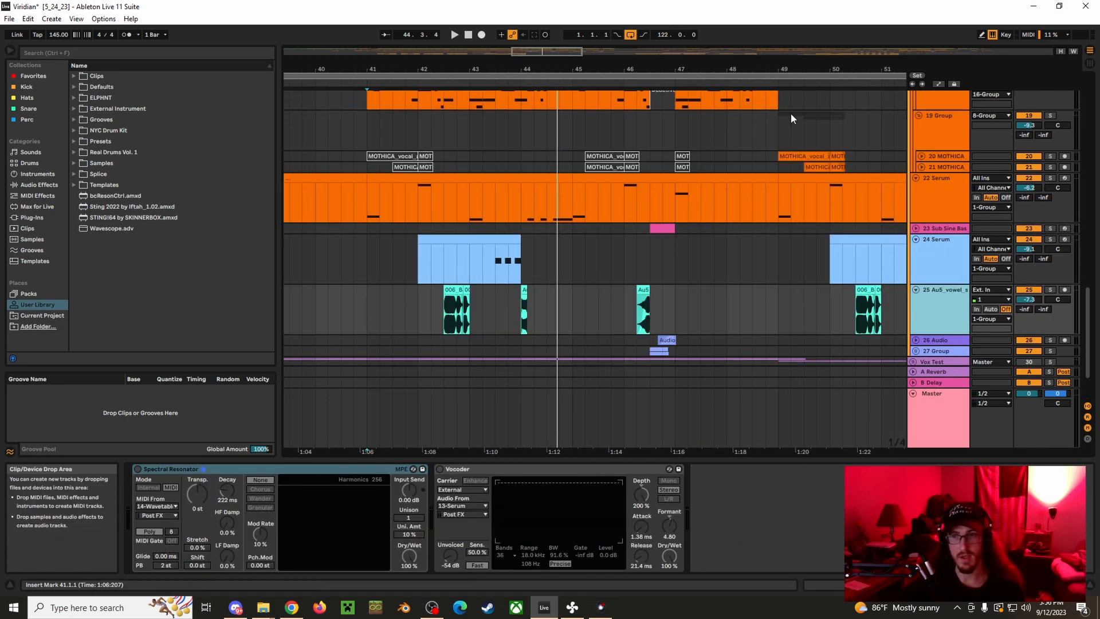
pyautogui.moveTo(800, 71); pyautogui.dragTo(692, 37)
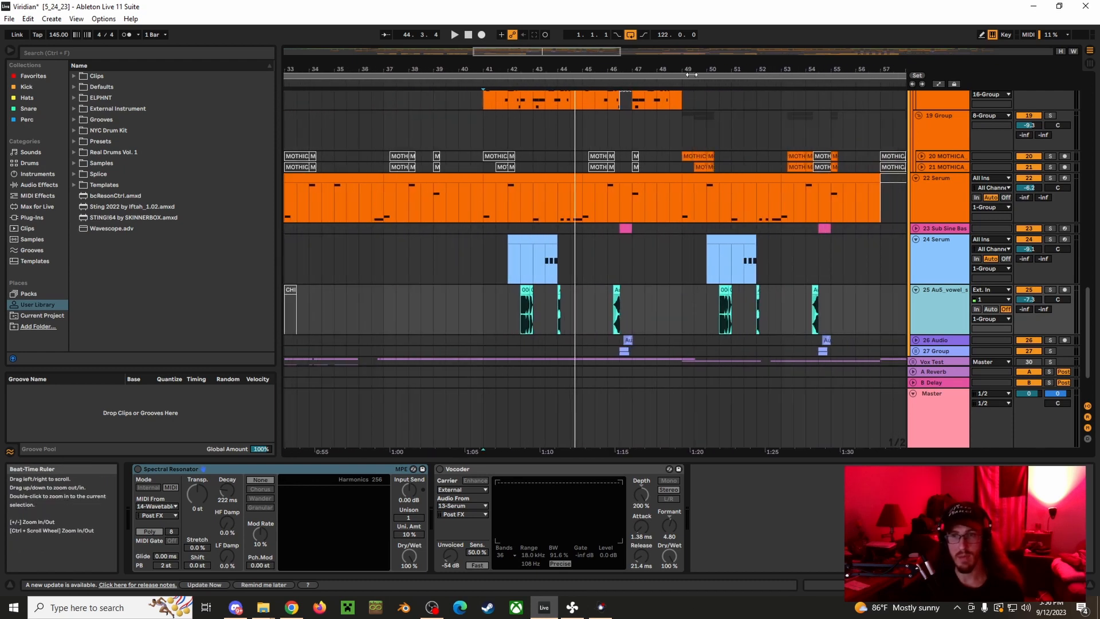
# Unfold 27 Group together with its tracks 28 Audio and 29 Audio.
pyautogui.scroll(-2, 606, 330)
pyautogui.click(916, 293)
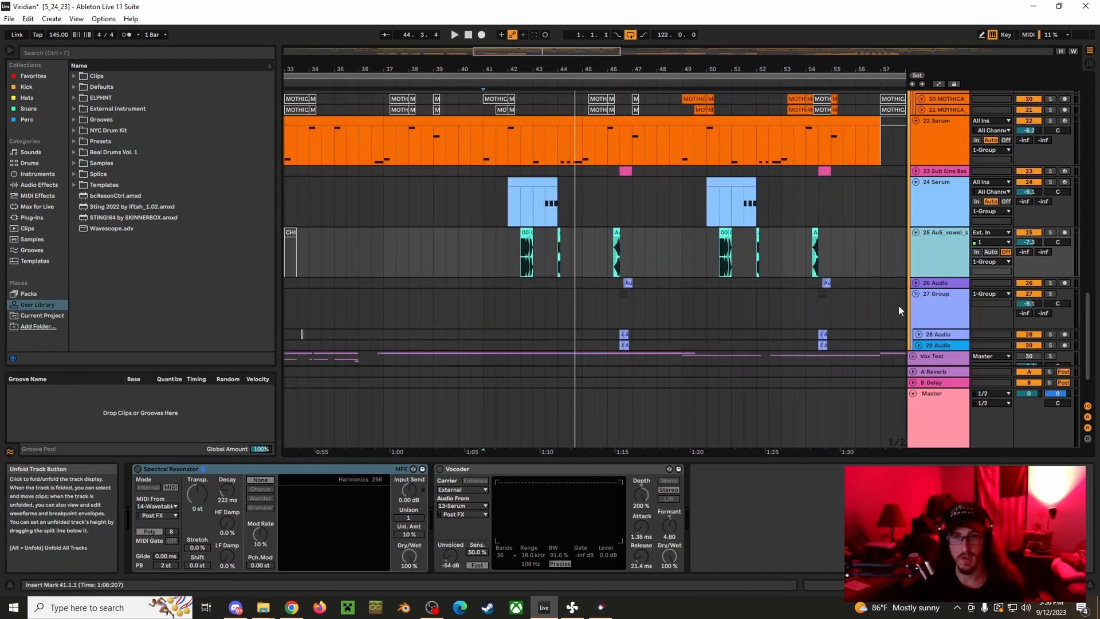
pyautogui.scroll(-1, 919, 339)
pyautogui.scroll(-3, 918, 332)
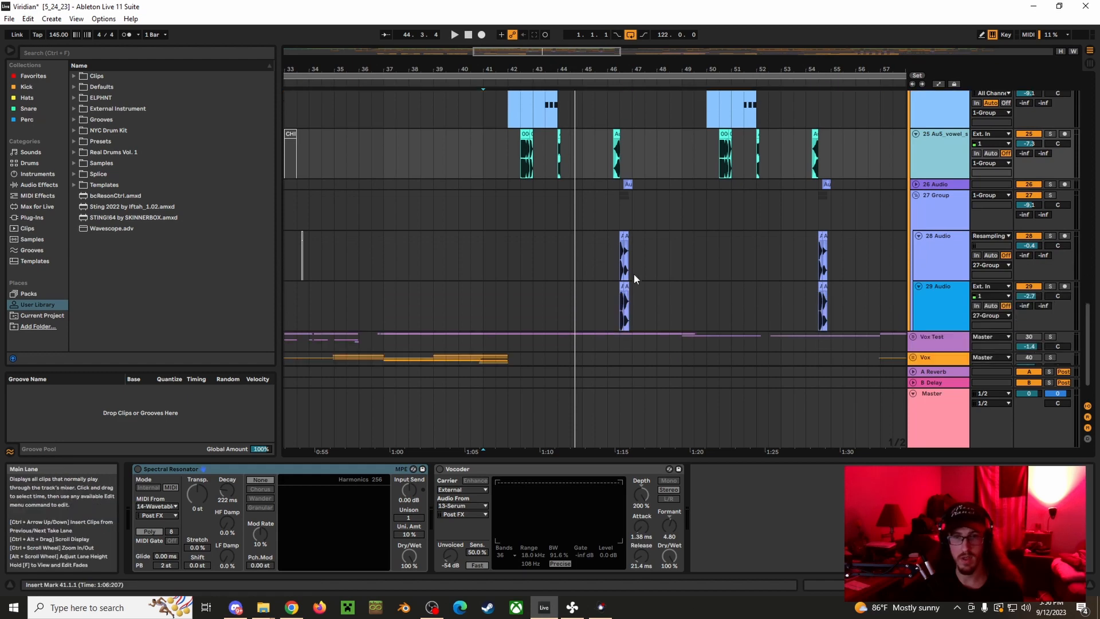
# Examine track 25's bass hit clips in bar 42 and audition its Au5 vowel clip at bar 44.
pyautogui.moveTo(543, 55); pyautogui.dragTo(444, 133)
pyautogui.click(403, 152)
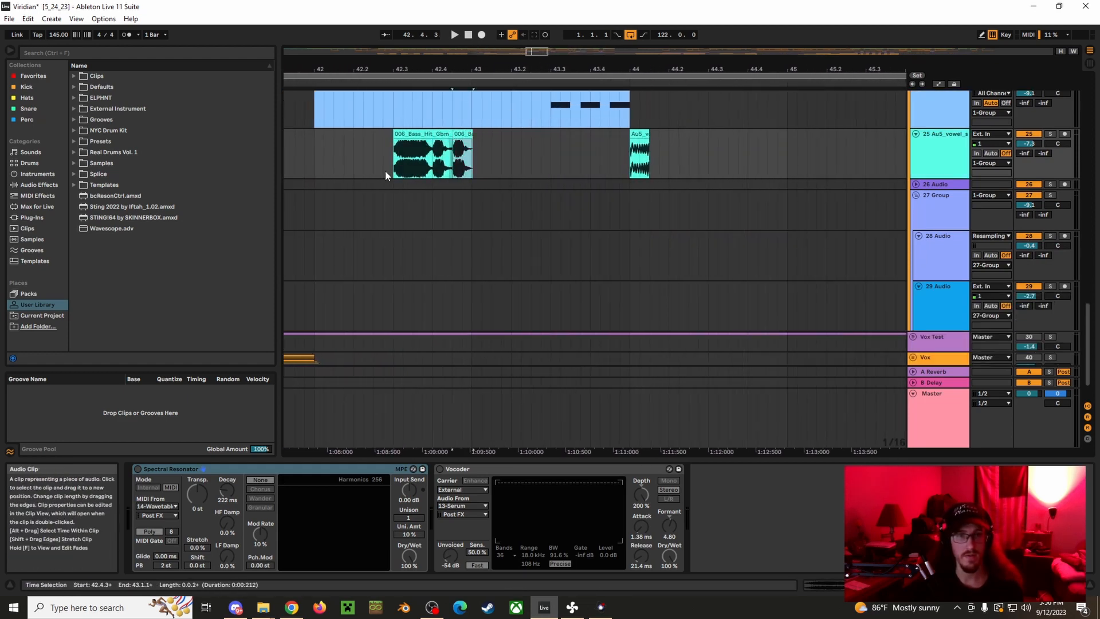
pyautogui.click(418, 145)
pyautogui.click(591, 142)
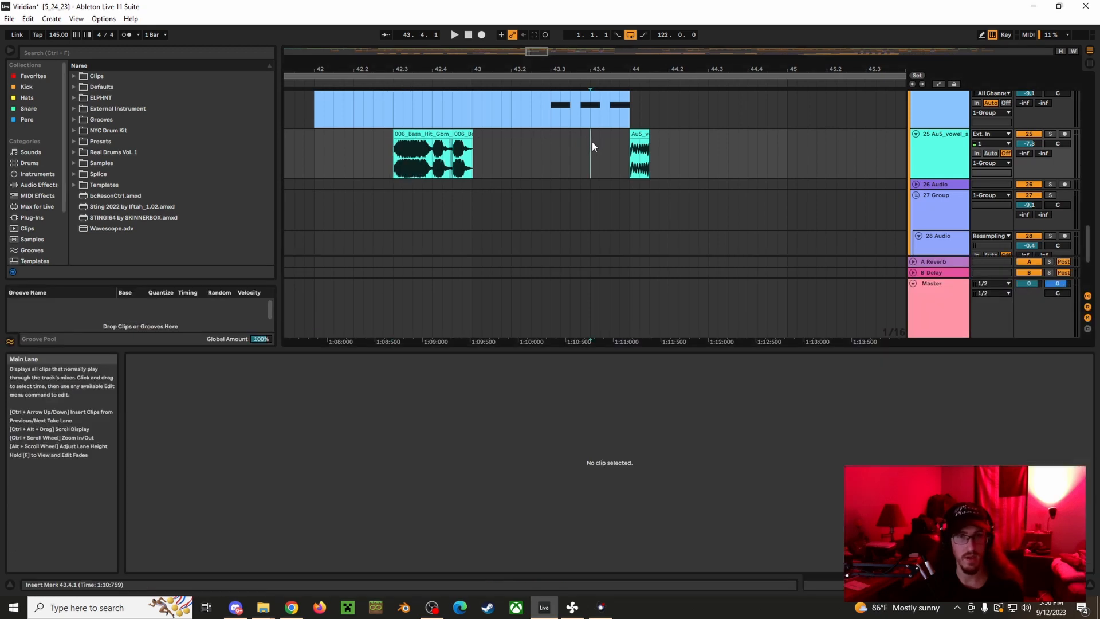
pyautogui.click(640, 132)
pyautogui.press('space')
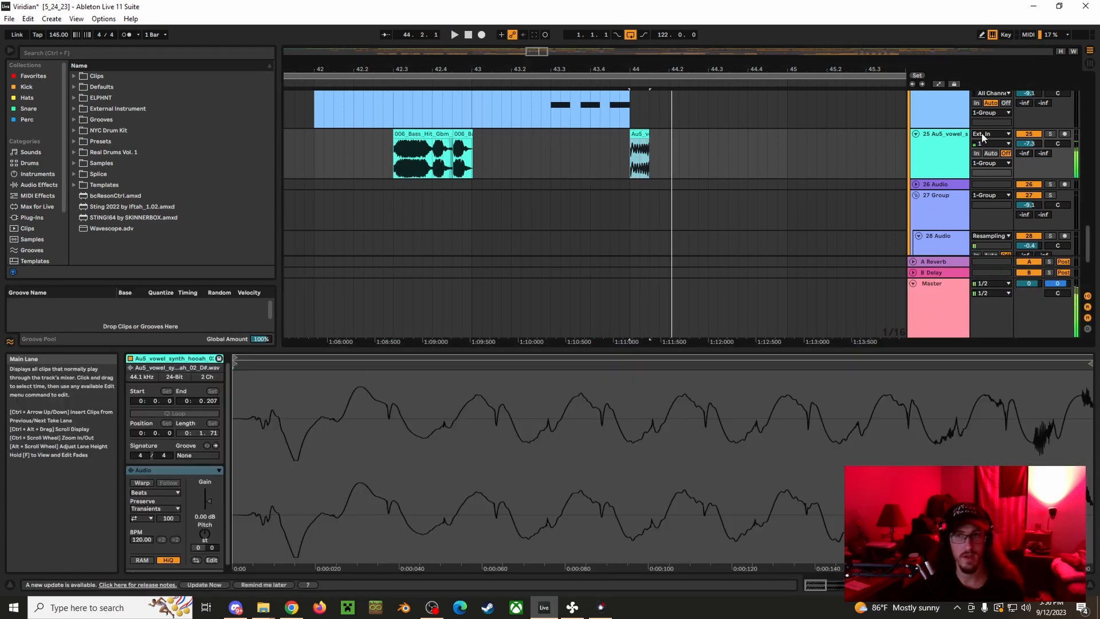
pyautogui.click(1051, 134)
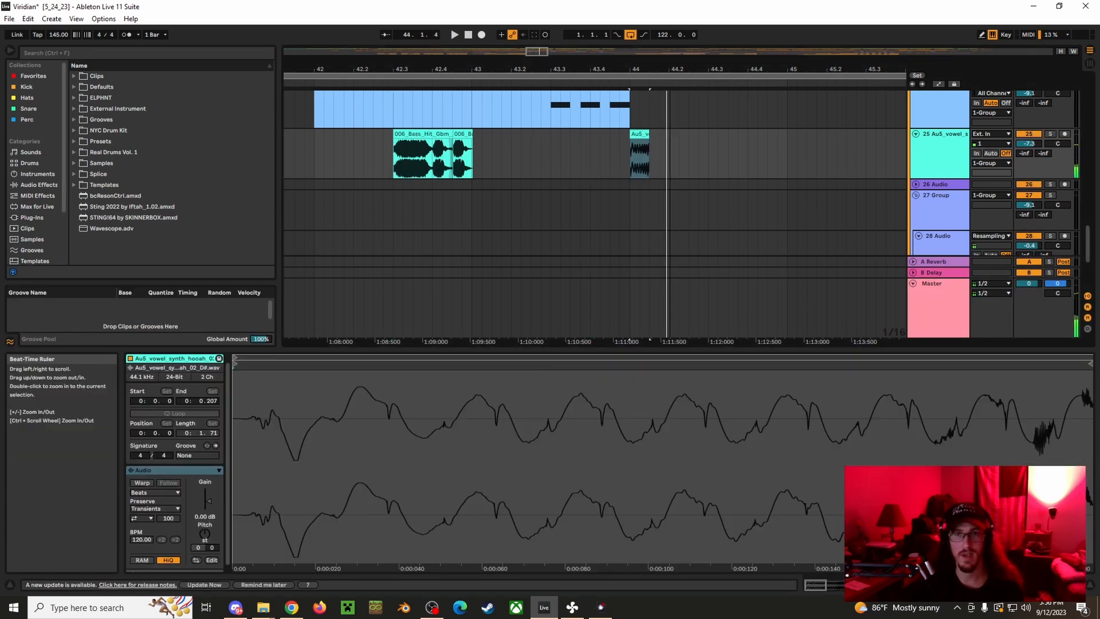
# Audition track 25's Au5 vowel clip in bar 46 in solo, then clear the track's solo.
pyautogui.moveTo(669, 67); pyautogui.dragTo(396, 49)
pyautogui.click(583, 133)
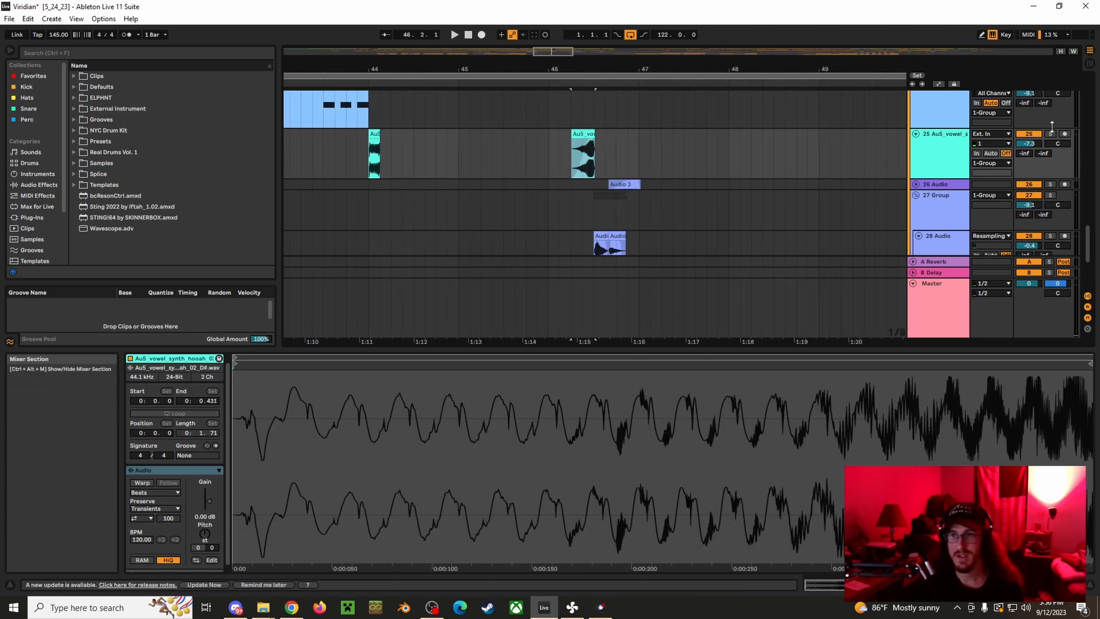
pyautogui.click(1051, 134)
pyautogui.press('space')
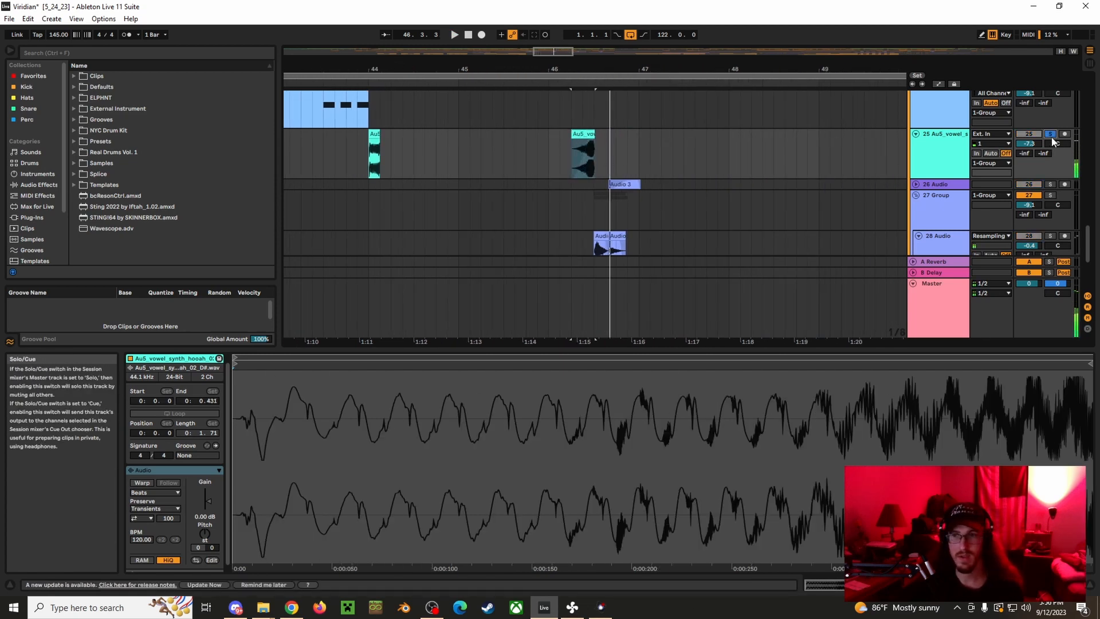
pyautogui.click(1051, 134)
# Play 27 Group in solo from bar 46 and inspect its tracks 28 Audio and 29 Audio.
pyautogui.moveTo(836, 68); pyautogui.dragTo(814, 54)
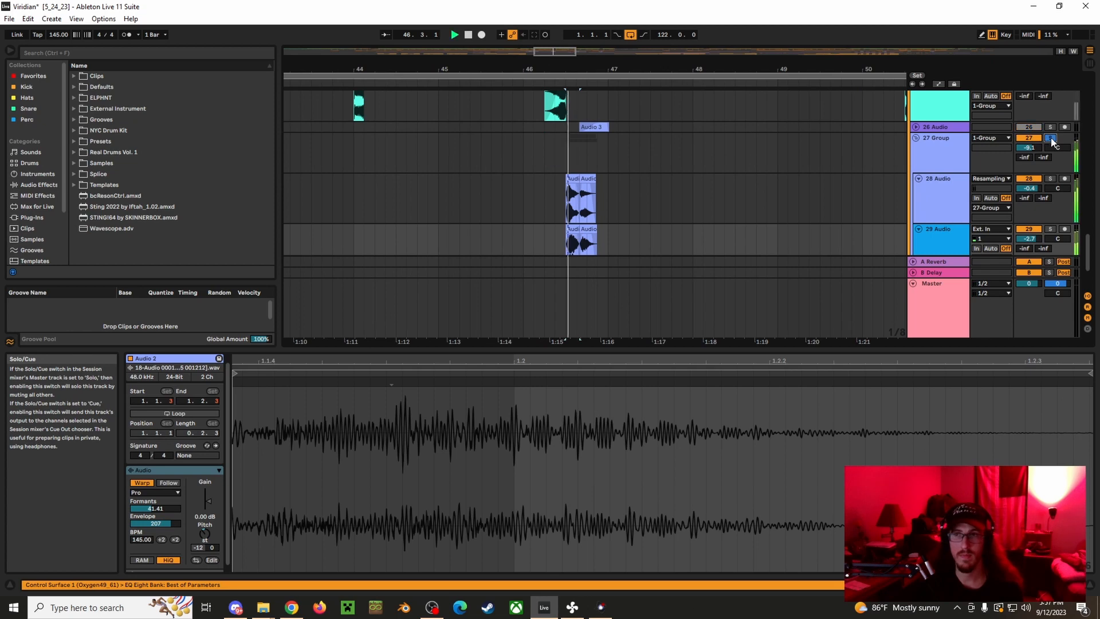
pyautogui.scroll(-3, 902, 120)
pyautogui.click(940, 133)
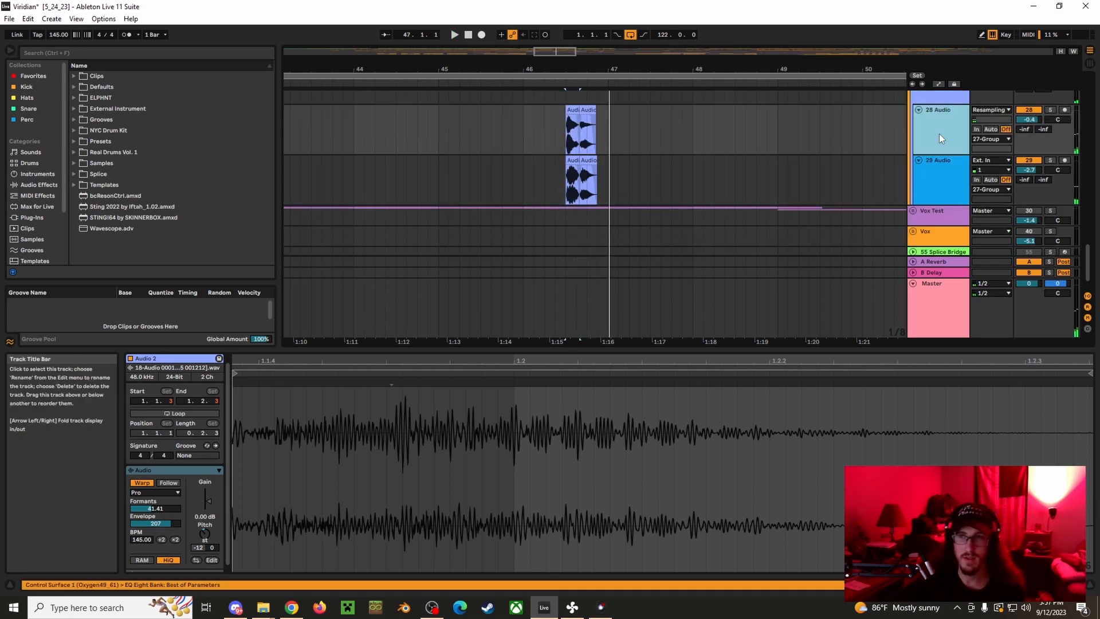
pyautogui.click(940, 171)
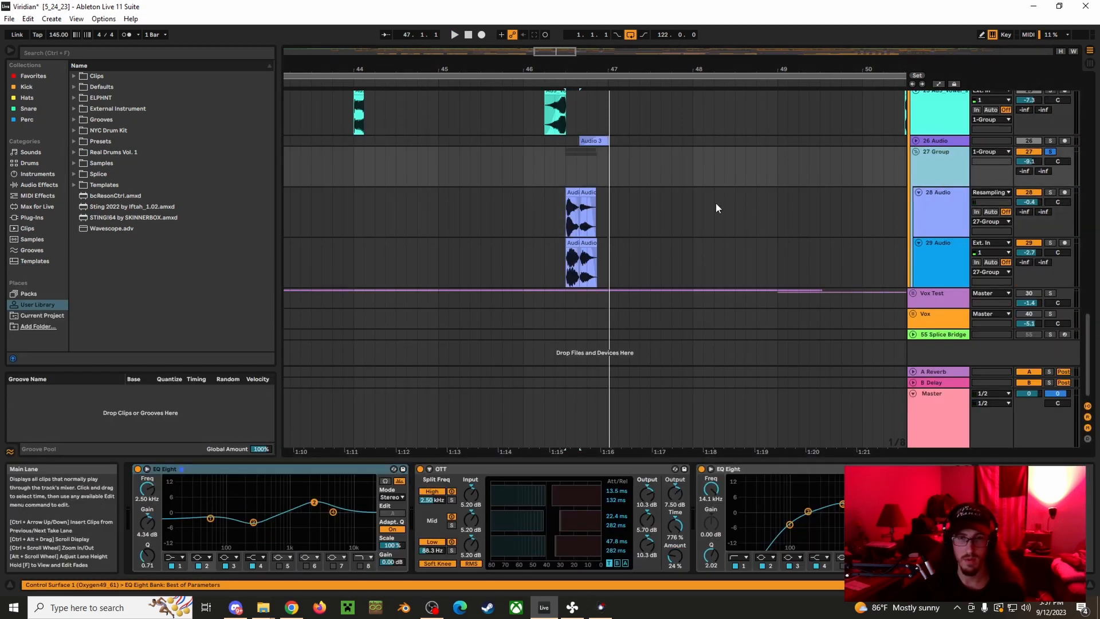
# Unfold track 26 Audio, audition its Audio 3 clip before bar 47 and clear the solos.
pyautogui.scroll(3, 716, 202)
pyautogui.click(921, 199)
pyautogui.click(916, 198)
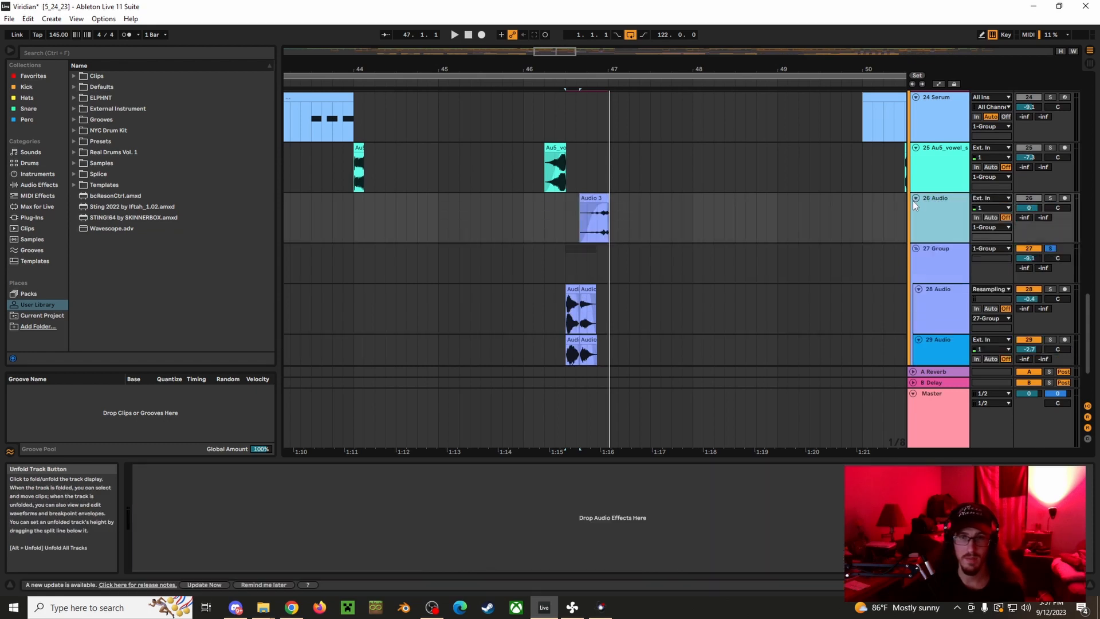
pyautogui.click(593, 220)
pyautogui.click(1049, 199)
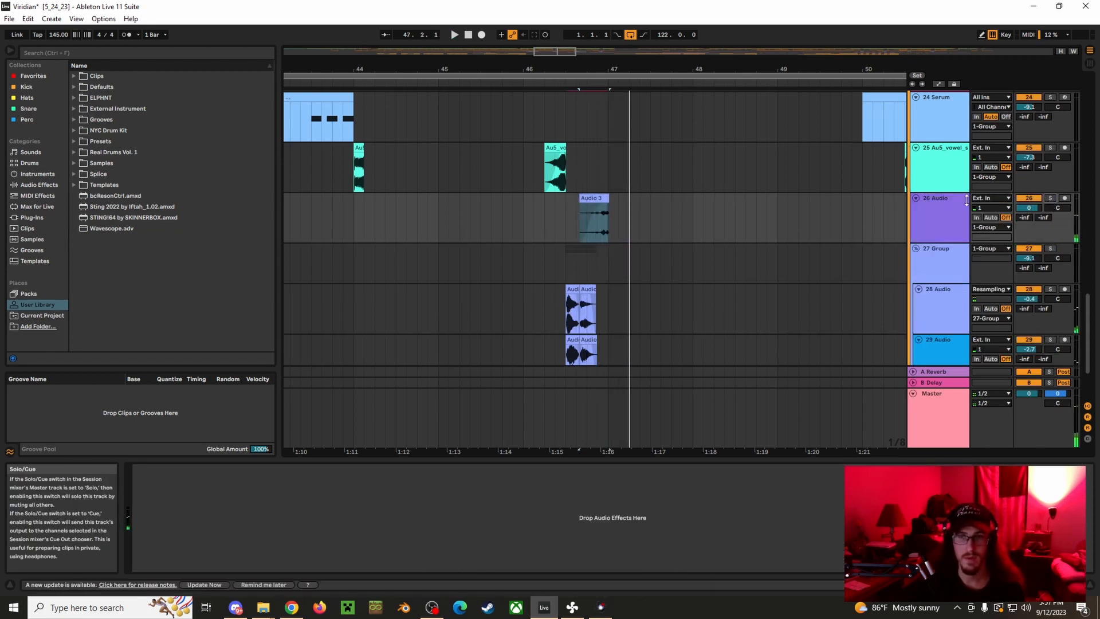
# Examine the clips and device chains of tracks 25, 26 Audio and 28 Audio around bar 46.
pyautogui.scroll(3, 692, 250)
pyautogui.click(523, 234)
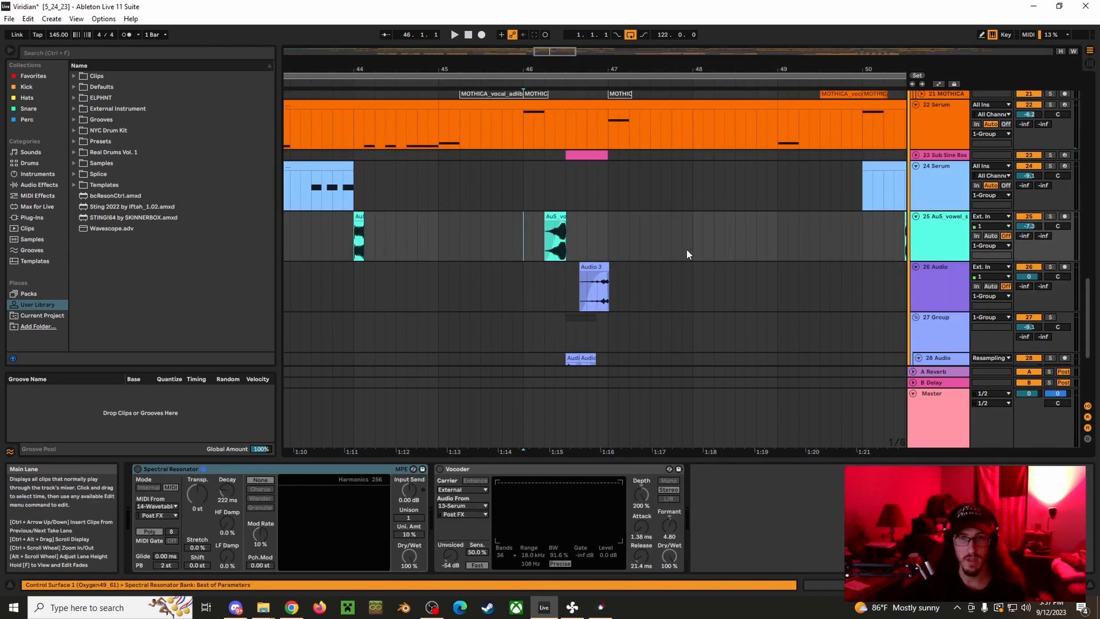
pyautogui.scroll(-2, 687, 252)
pyautogui.click(738, 252)
pyautogui.scroll(-3, 625, 246)
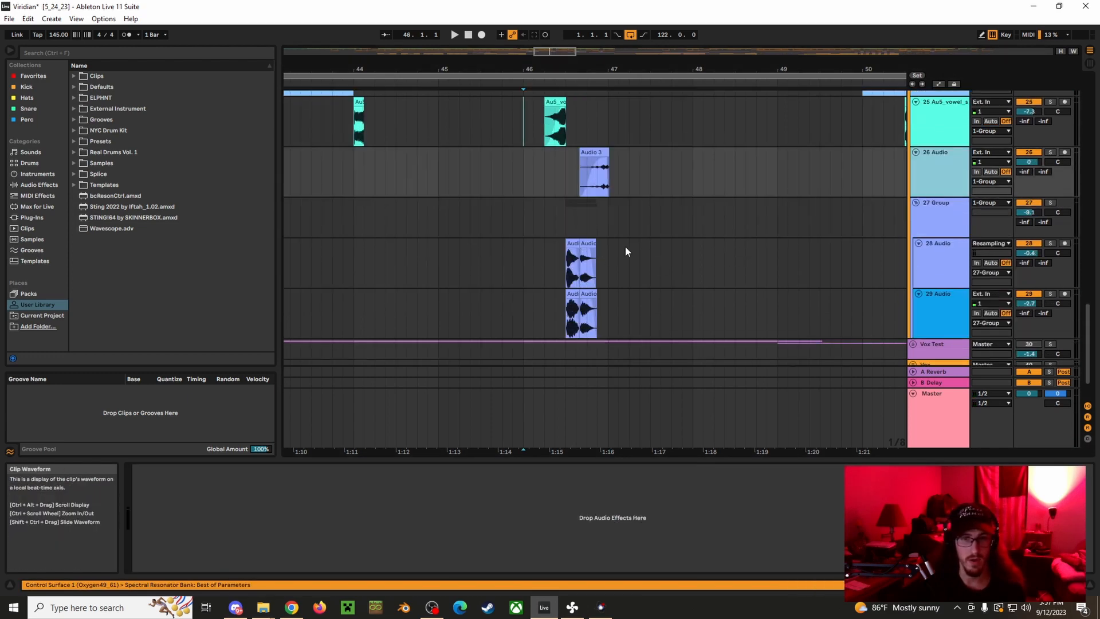
pyautogui.click(541, 263)
pyautogui.moveTo(769, 74); pyautogui.dragTo(703, 75)
pyautogui.scroll(-1, 783, 204)
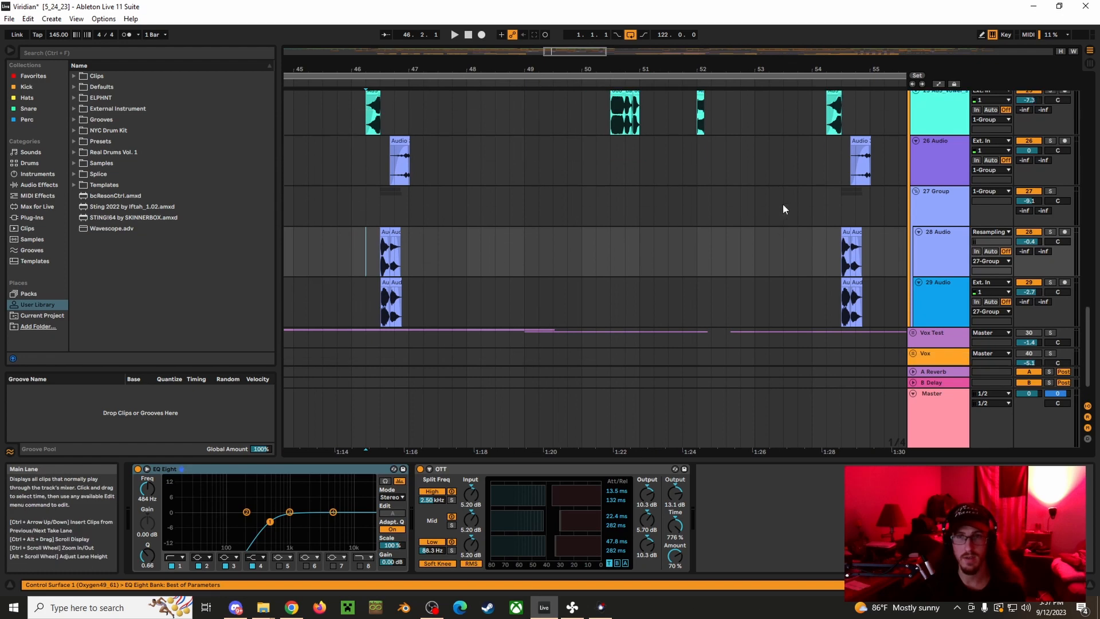
# Play the full mix from 46.2.1 and review the synth and drum tracks during playback.
pyautogui.scroll(3, 783, 204)
pyautogui.click(365, 150)
pyautogui.press('space')
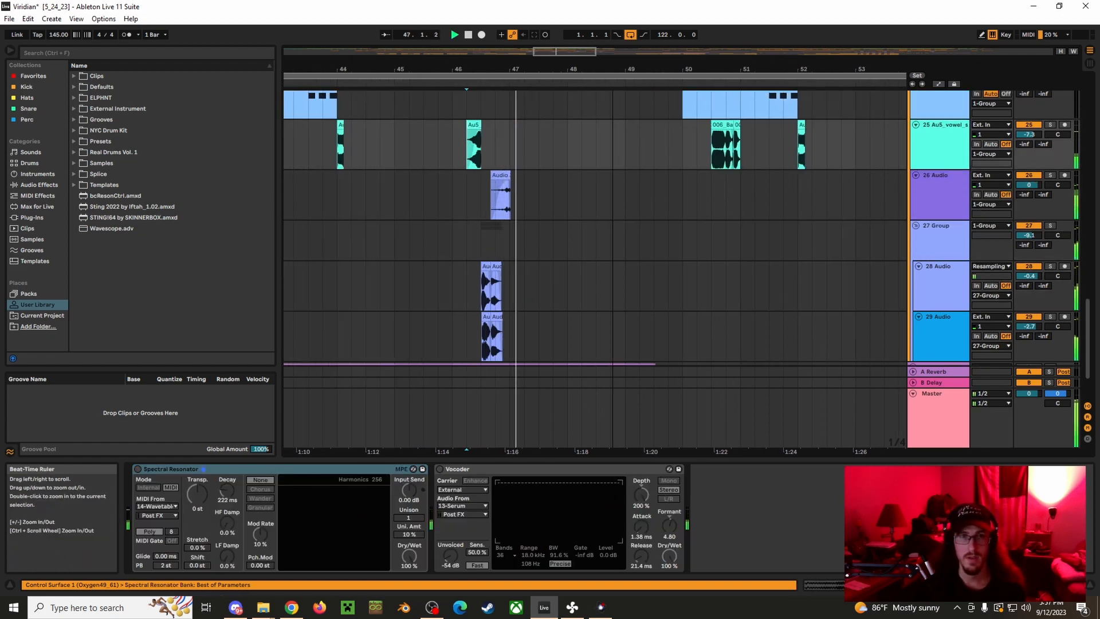
pyautogui.scroll(4, 702, 219)
pyautogui.scroll(8, 728, 233)
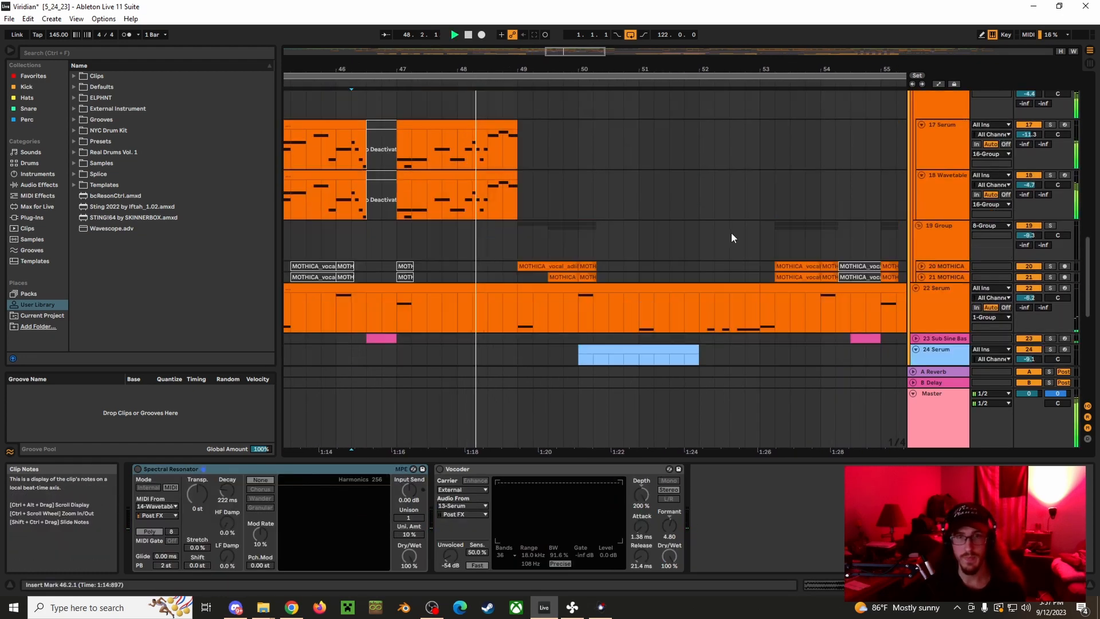
pyautogui.scroll(6, 729, 254)
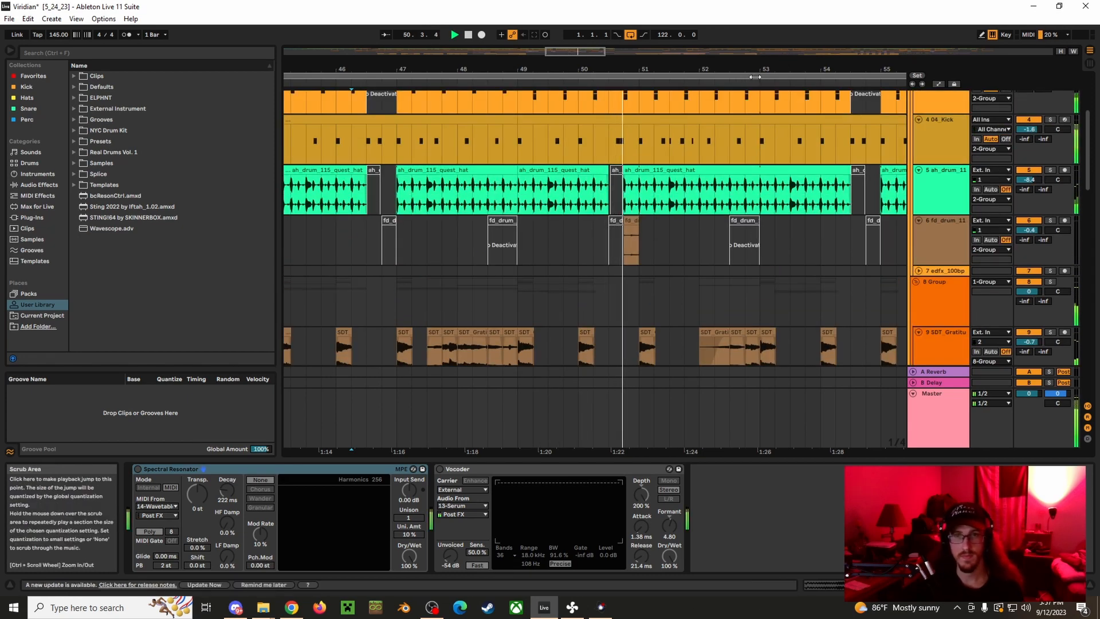
pyautogui.scroll(3, 763, 195)
# Follow the playback through bar 56 across the drum, synth, bass and resampled audio tracks.
pyautogui.scroll(-8, 787, 178)
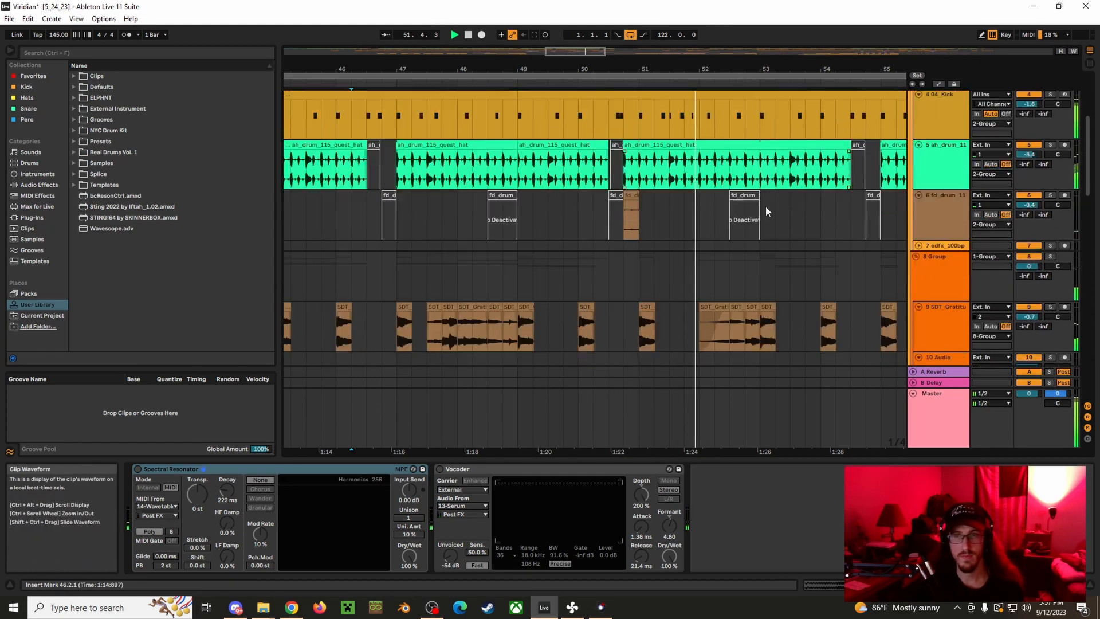
pyautogui.scroll(-10, 763, 214)
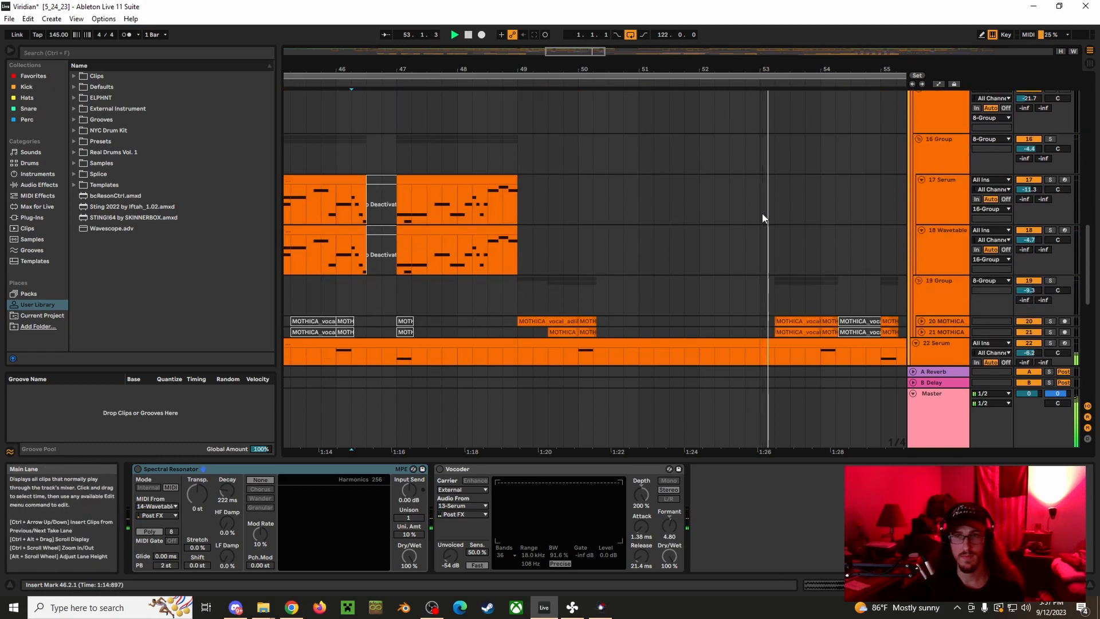
pyautogui.scroll(-2, 764, 214)
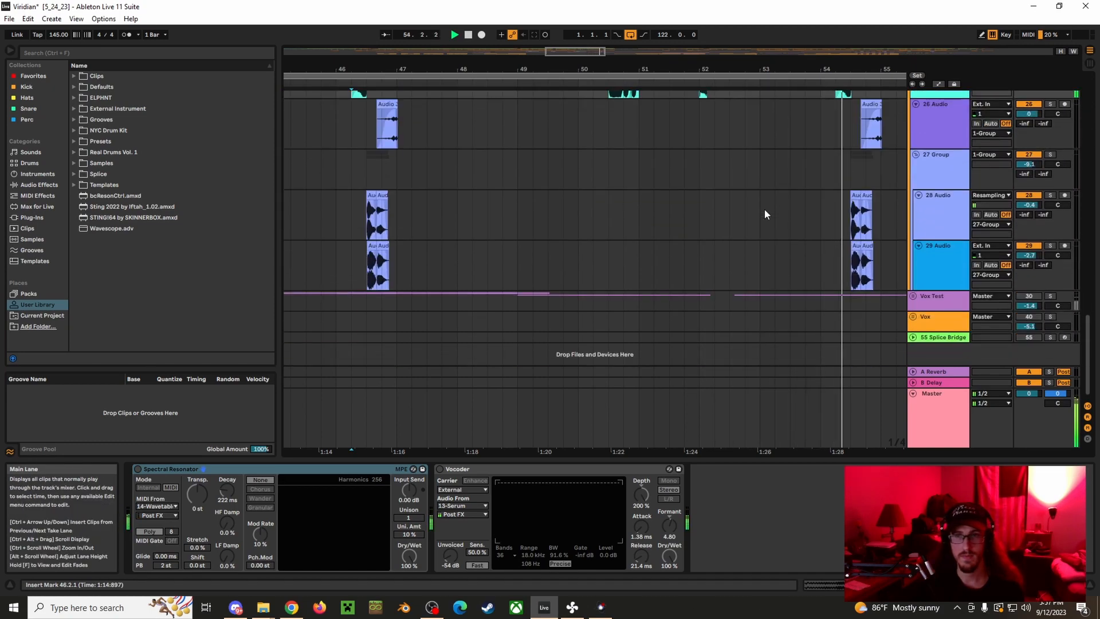
pyautogui.scroll(8, 765, 215)
pyautogui.scroll(5, 764, 208)
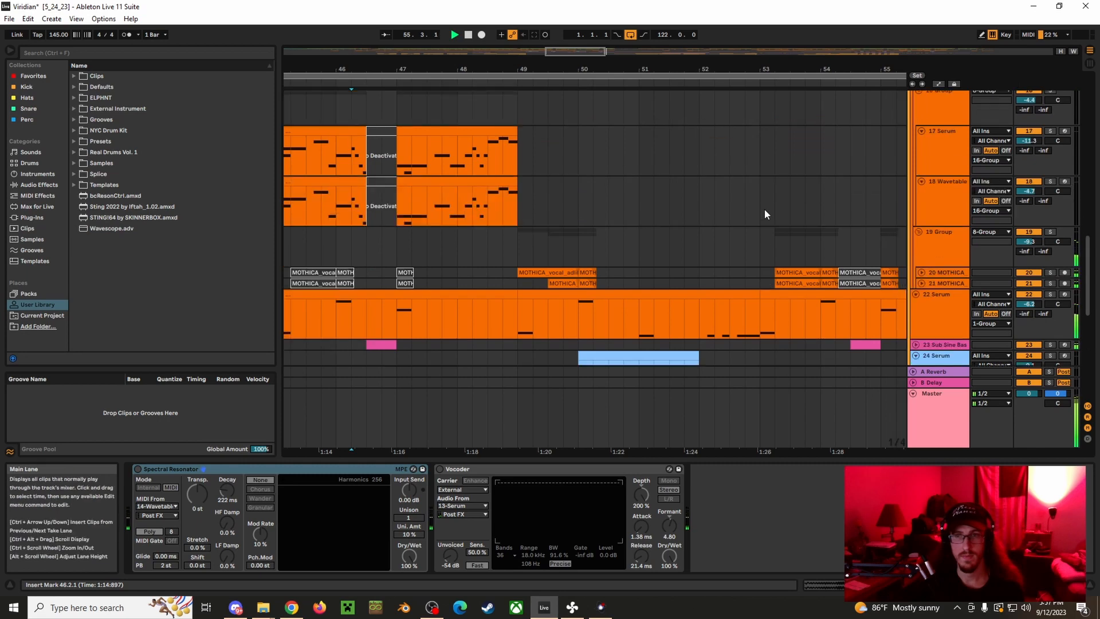
pyautogui.moveTo(872, 68); pyautogui.dragTo(871, 40)
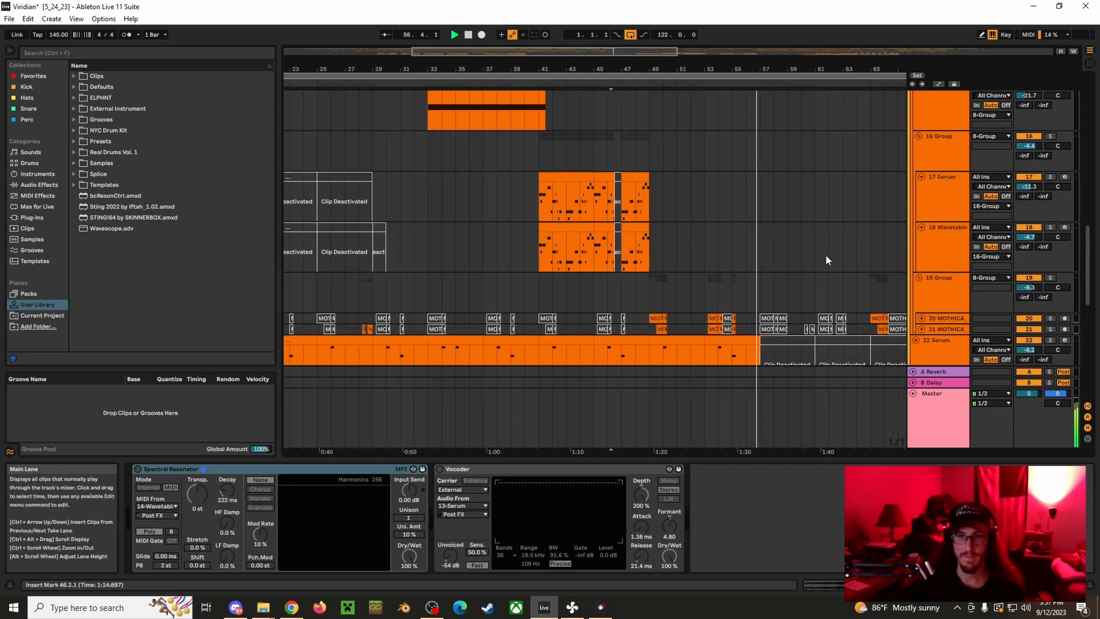
# Look over the vocal tracks inside the Vox group, then fold the group.
pyautogui.scroll(-8, 858, 291)
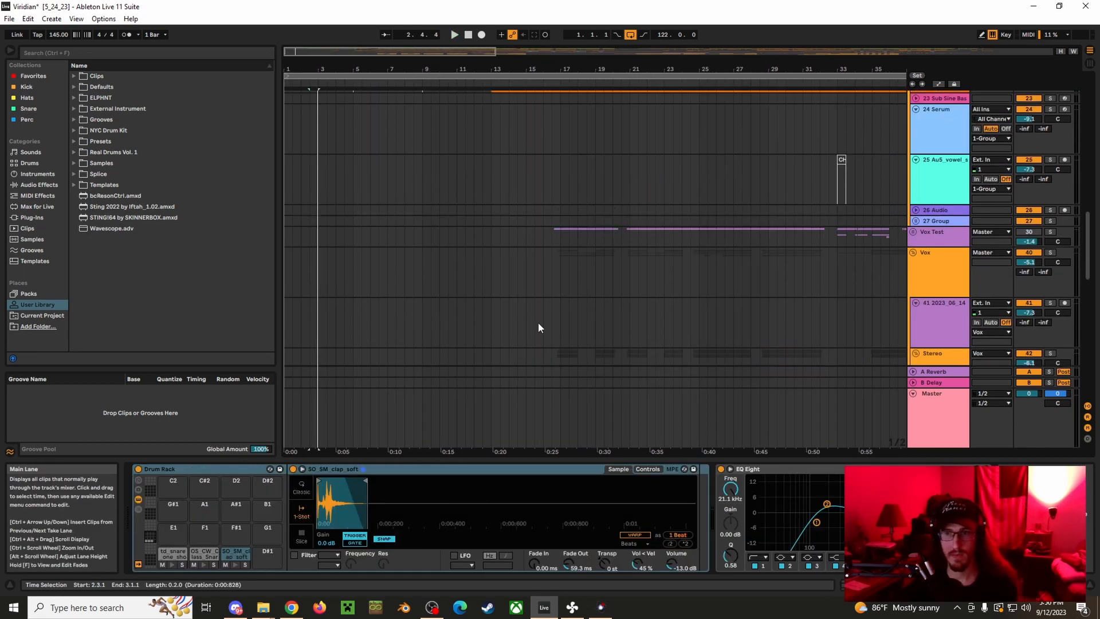
pyautogui.scroll(-2, 871, 261)
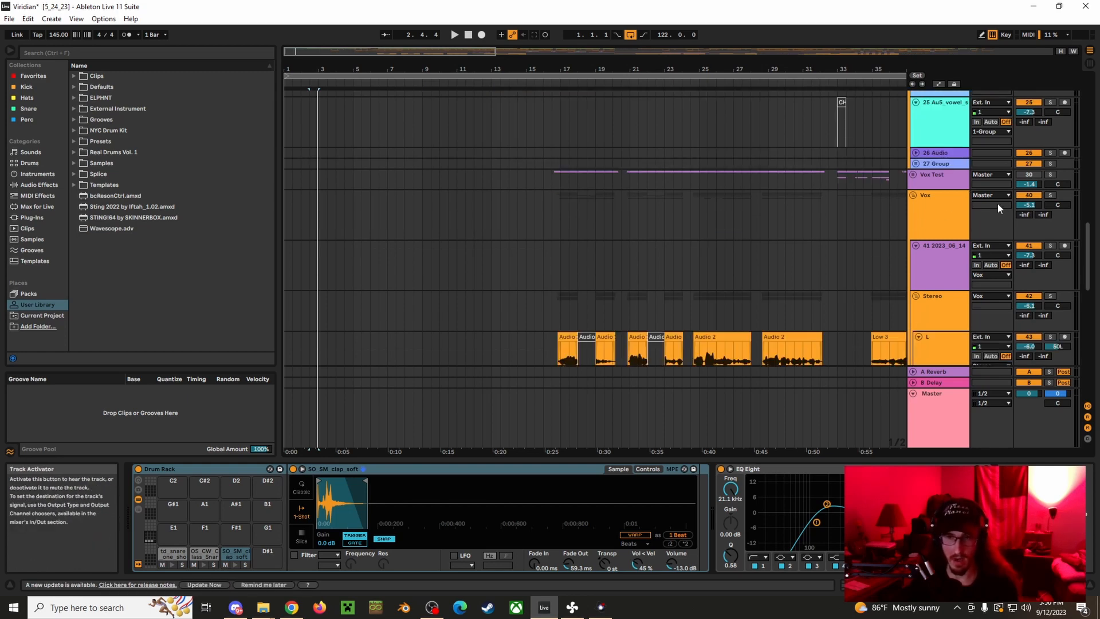
pyautogui.scroll(-2, 998, 203)
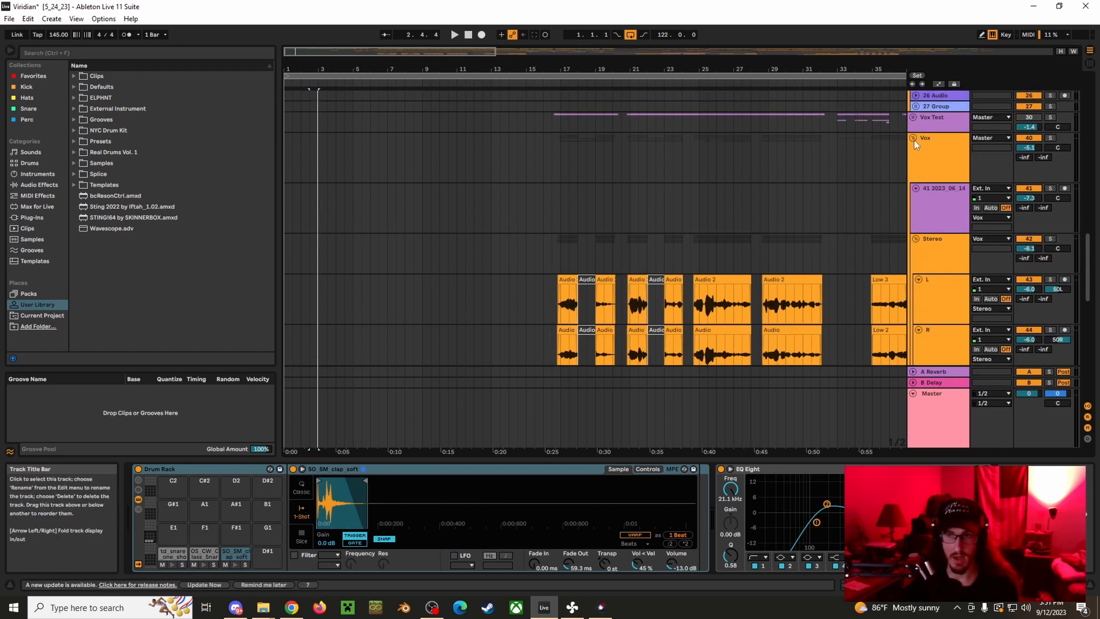
pyautogui.click(914, 140)
pyautogui.scroll(8, 897, 259)
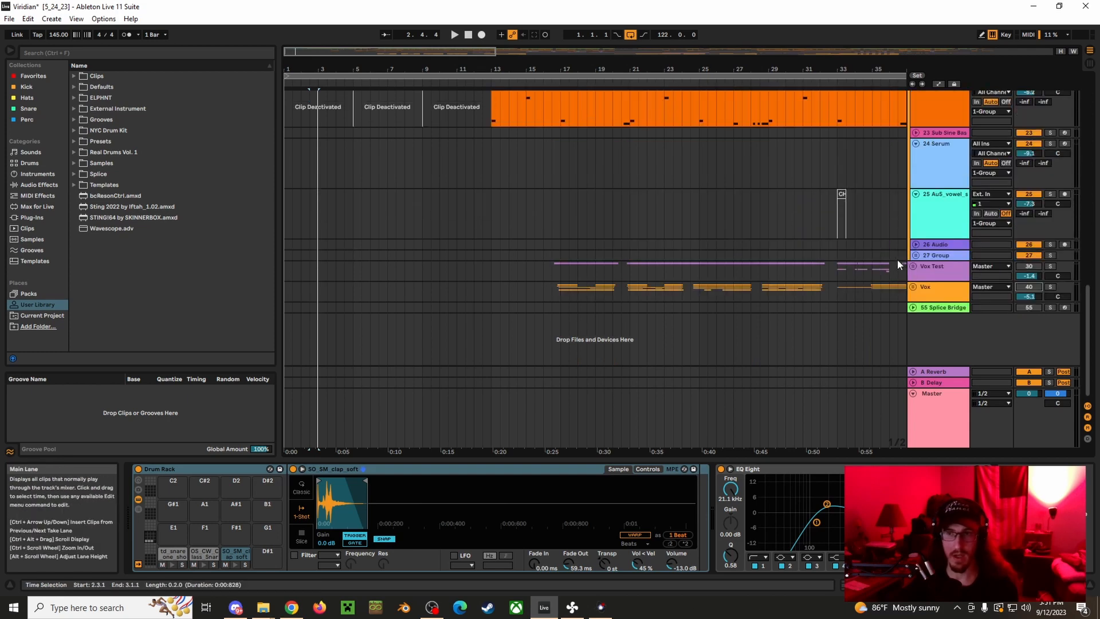
pyautogui.scroll(4, 905, 264)
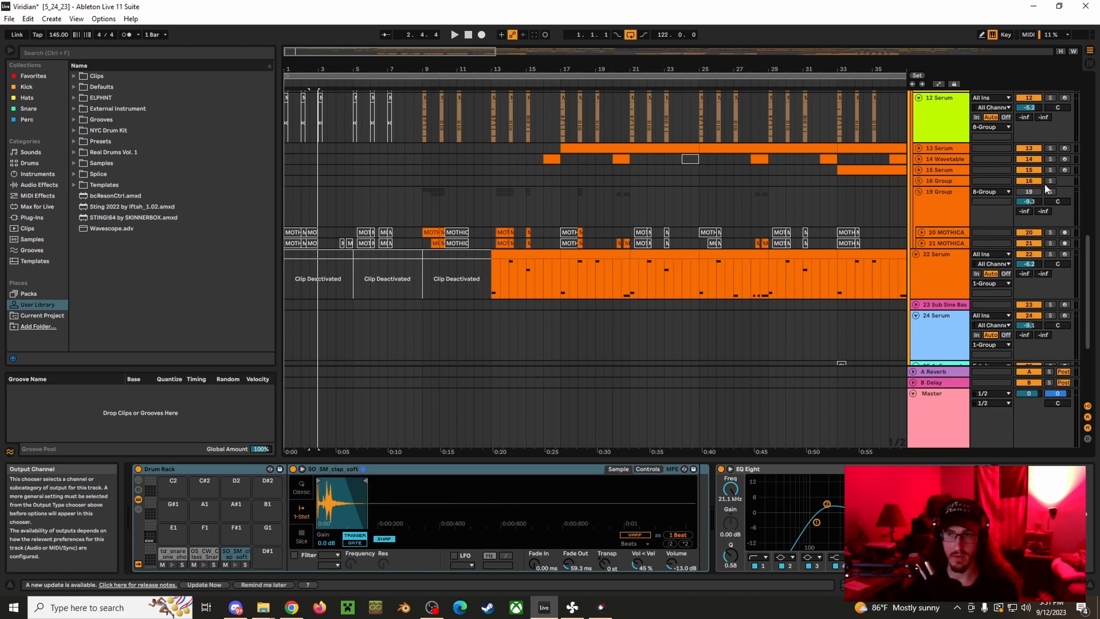
# Audition the 19 Group vocal chops in the full mix from bar 8 and again from 12.4.1.
pyautogui.click(414, 201)
pyautogui.press('space')
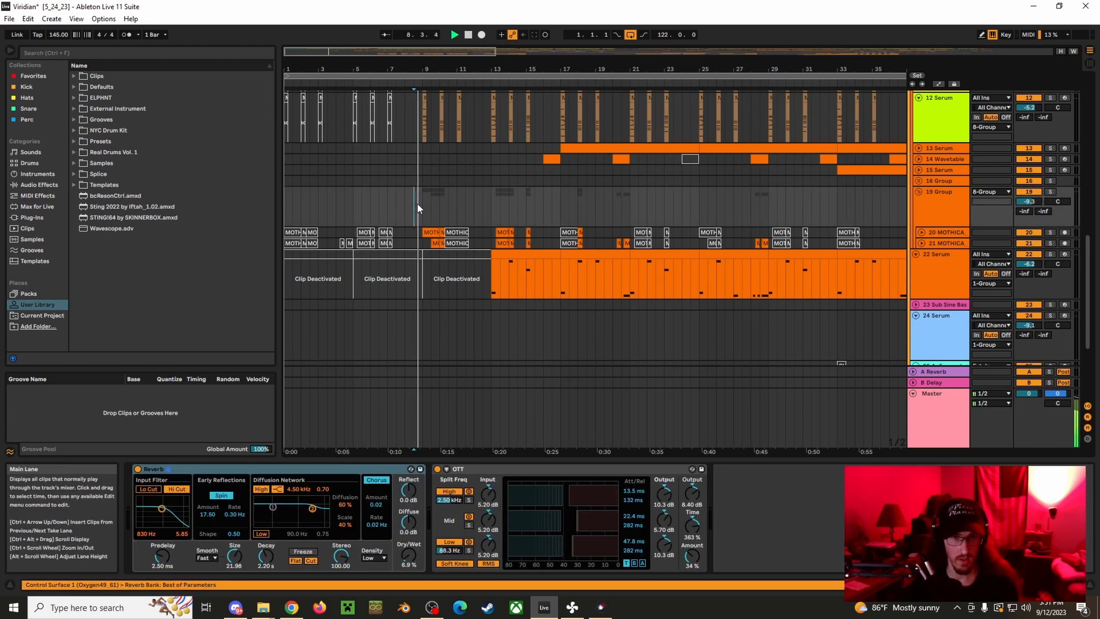
pyautogui.moveTo(453, 70); pyautogui.dragTo(454, 86)
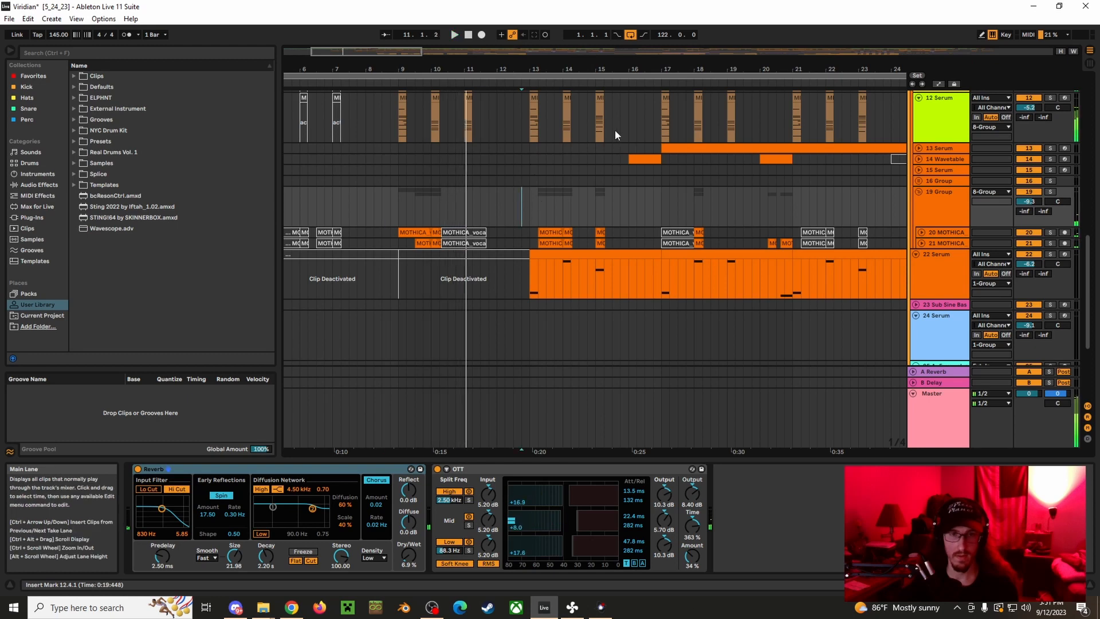
pyautogui.press('space')
pyautogui.press('space')
pyautogui.moveTo(626, 70); pyautogui.dragTo(559, 71)
pyautogui.scroll(-1, 395, 205)
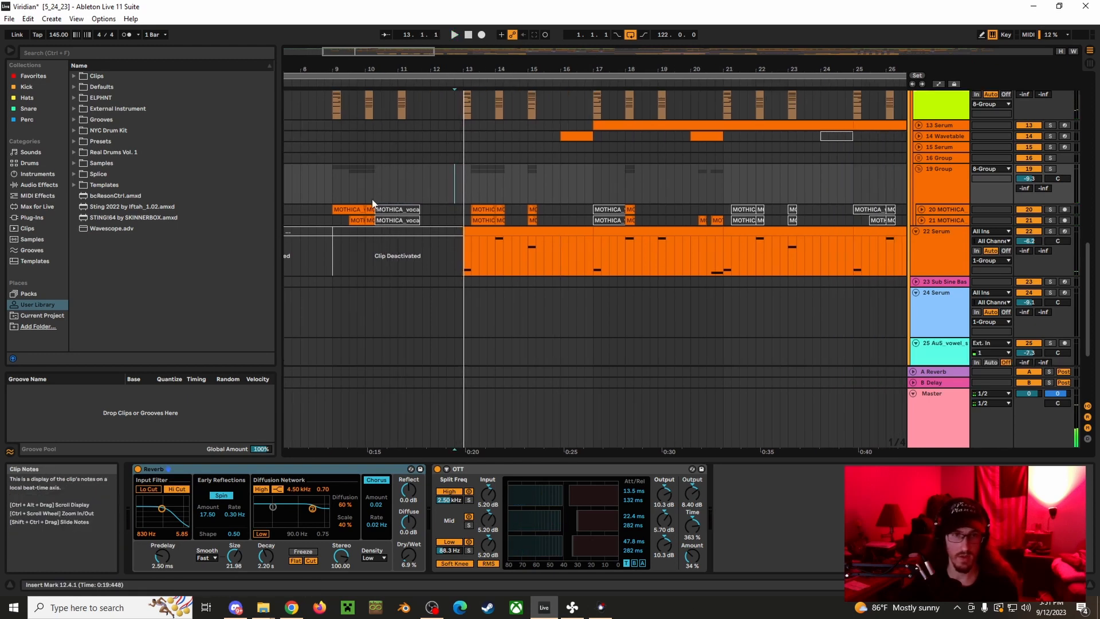
# Select the MOTHICA vocal clip at bar 9 on track 20 and inspect its Filter Delay.
pyautogui.click(352, 210)
pyautogui.scroll(3, 611, 262)
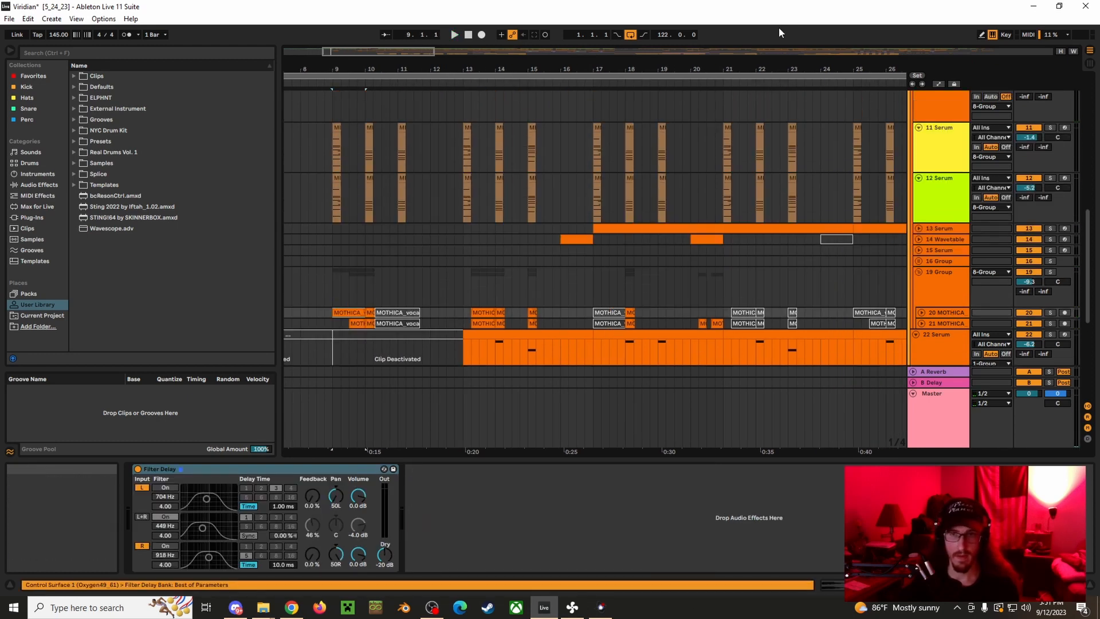
pyautogui.moveTo(767, 70); pyautogui.dragTo(588, 63)
pyautogui.scroll(2, 725, 202)
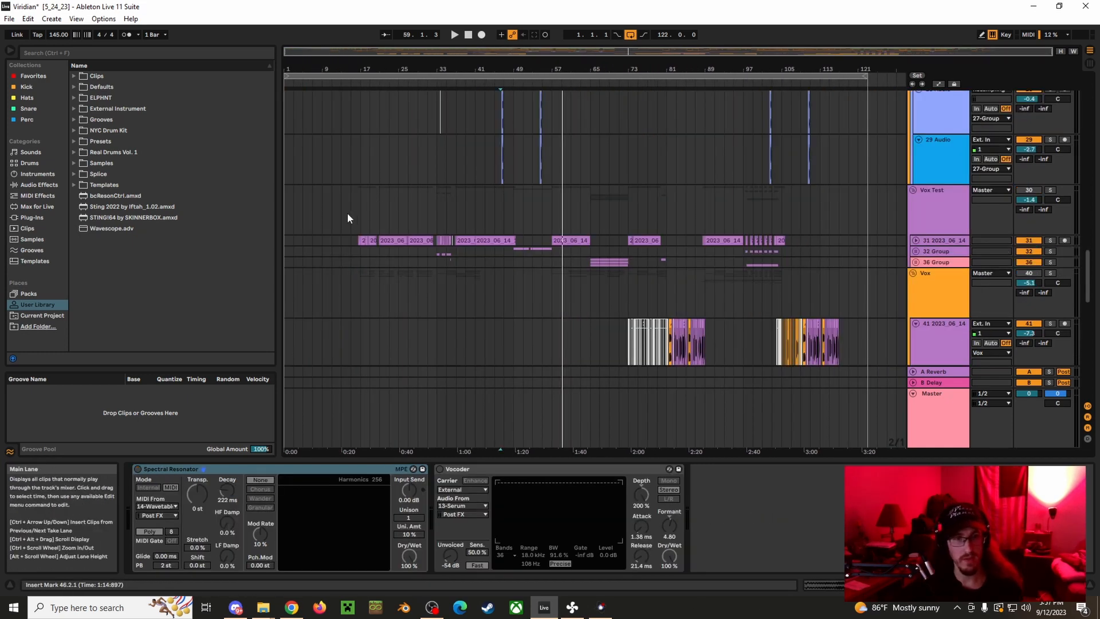
# Highlight the opening vocal phrase in the Vox Test group from 16.3.1 to 18.2.2, then clear the selection.
pyautogui.click(352, 216)
pyautogui.moveTo(364, 70)
pyautogui.mouseDown()
pyautogui.moveTo(405, 189)
pyautogui.moveTo(412, 304)
pyautogui.mouseUp()
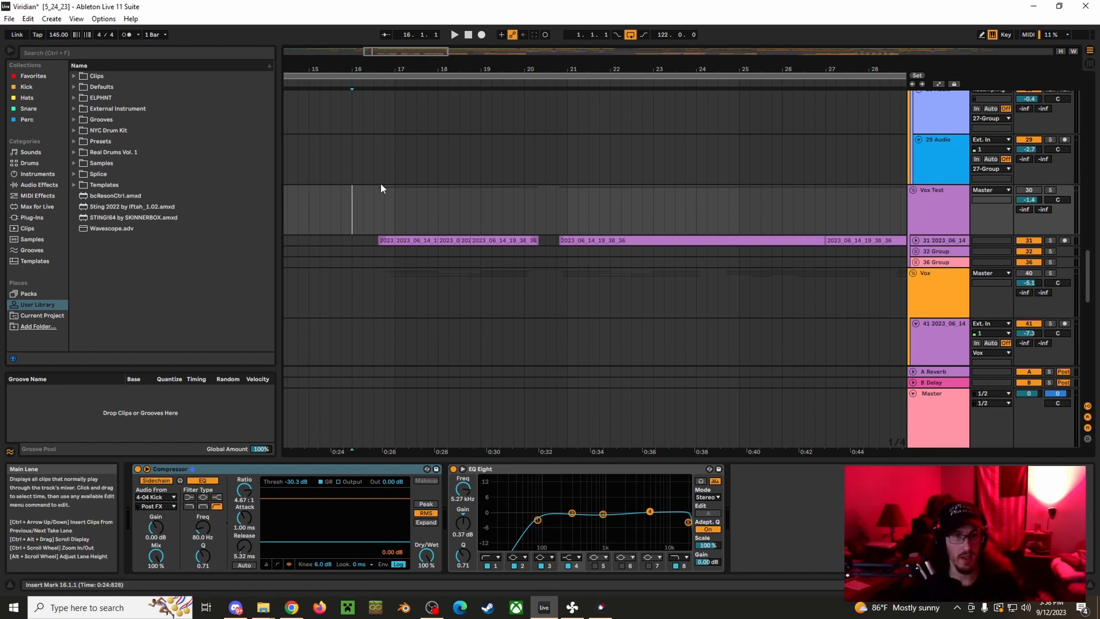
pyautogui.moveTo(396, 69); pyautogui.dragTo(467, 166)
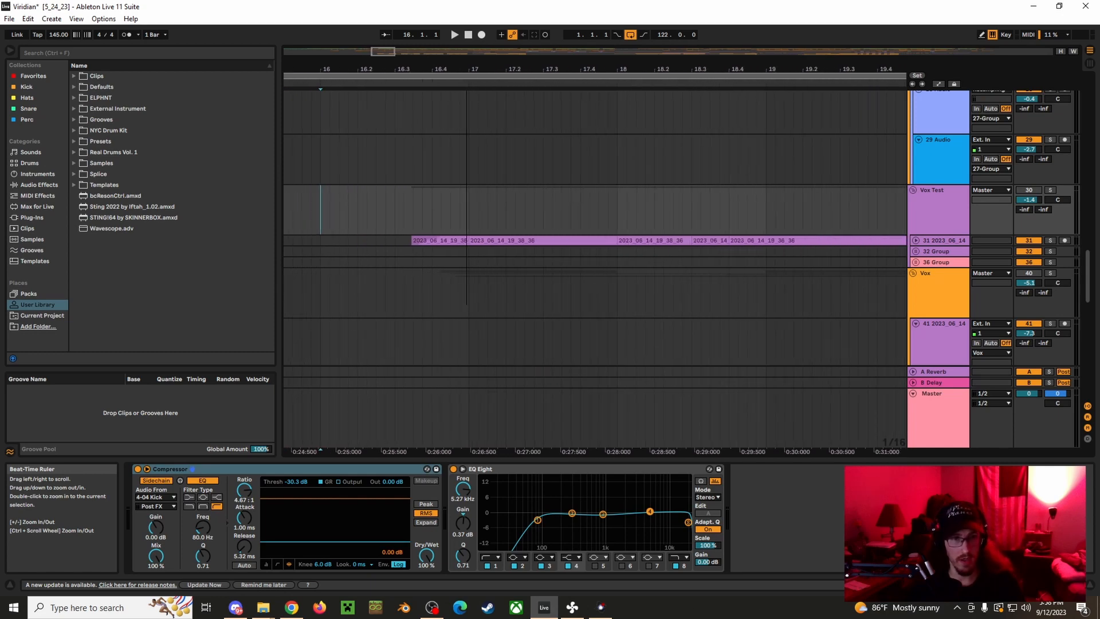
pyautogui.click(394, 221)
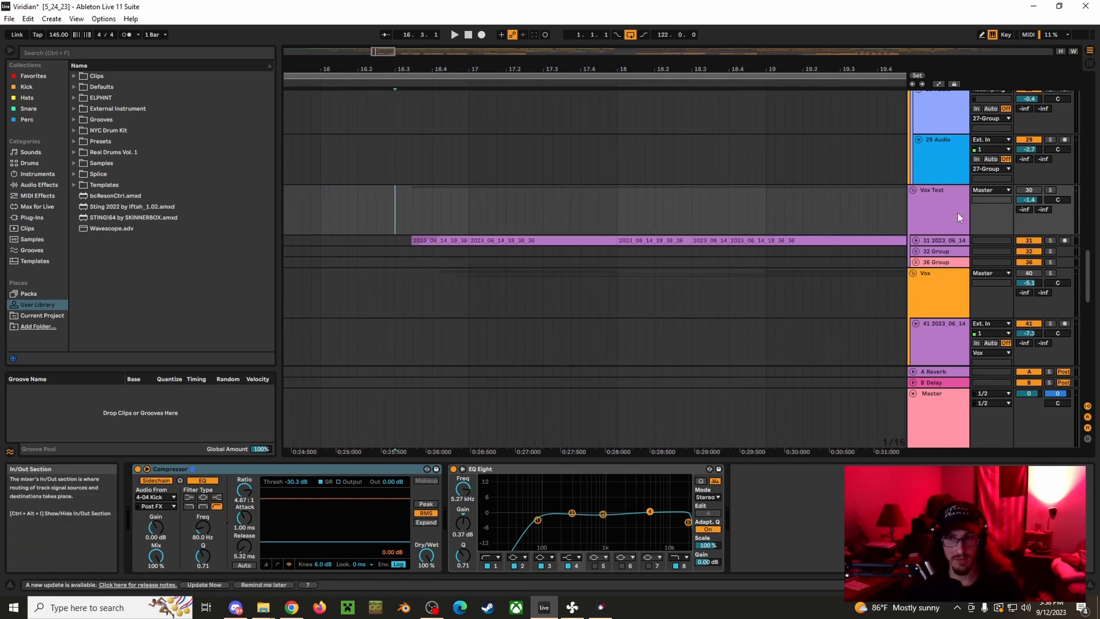
pyautogui.click(391, 219)
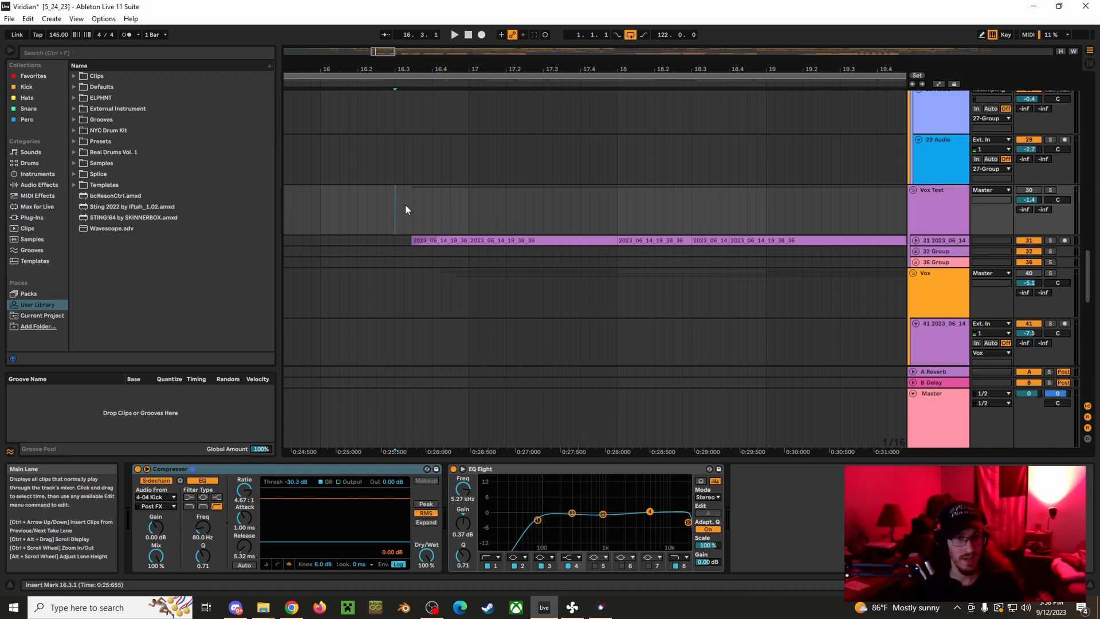
pyautogui.moveTo(396, 214); pyautogui.dragTo(665, 226)
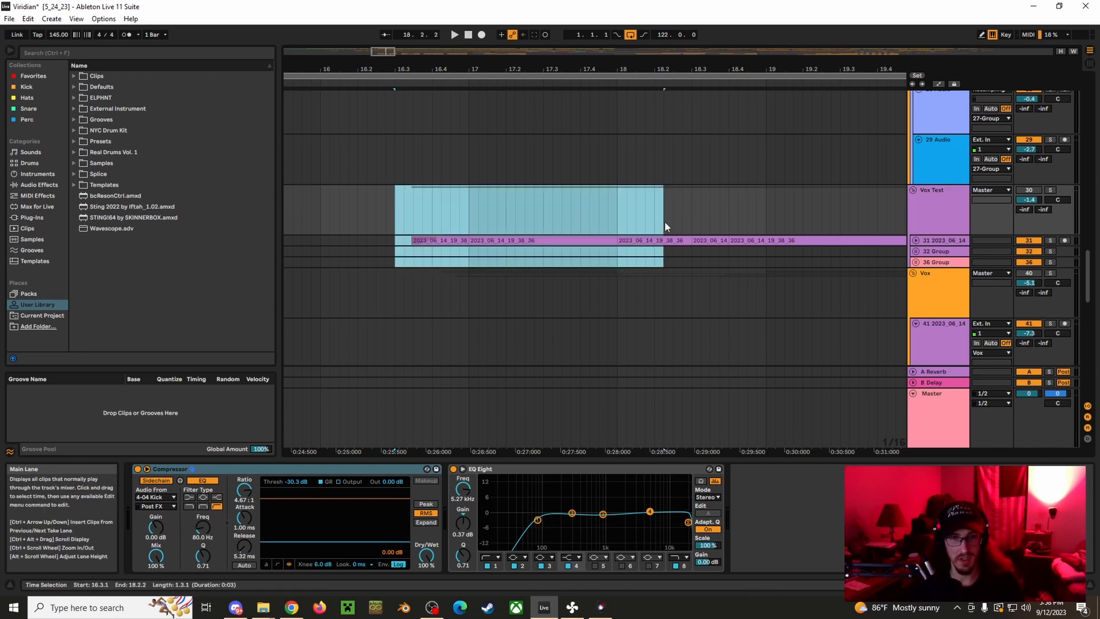
pyautogui.moveTo(691, 70); pyautogui.dragTo(529, 23)
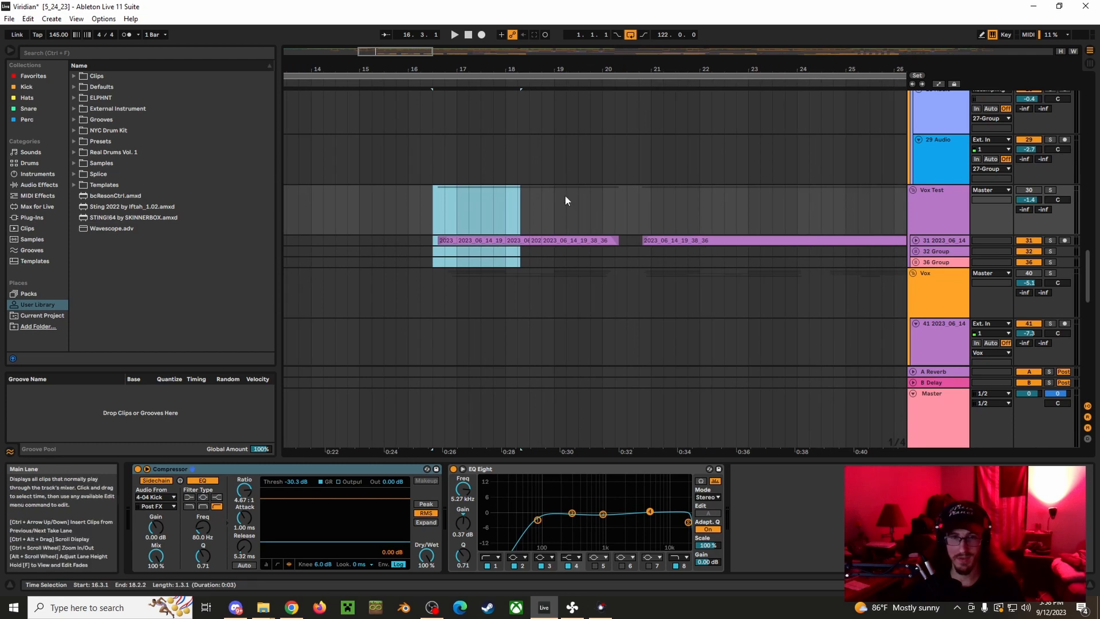
pyautogui.click(566, 202)
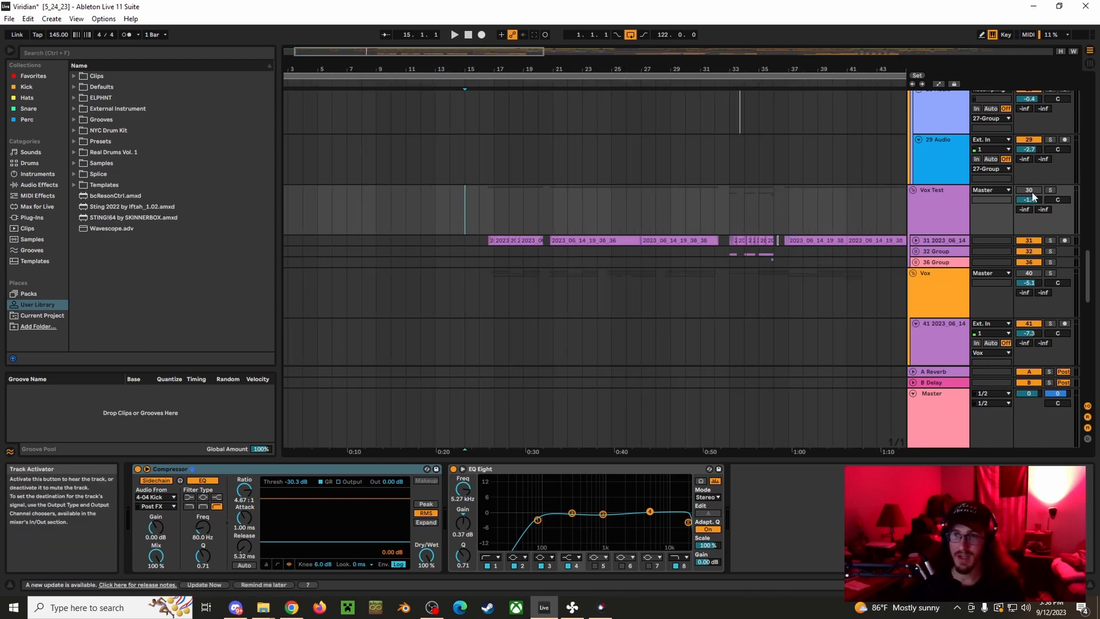
# Activate and solo the Vox Test group, then unfold track 31 to examine its vocal clips and effects chain.
pyautogui.click(1031, 191)
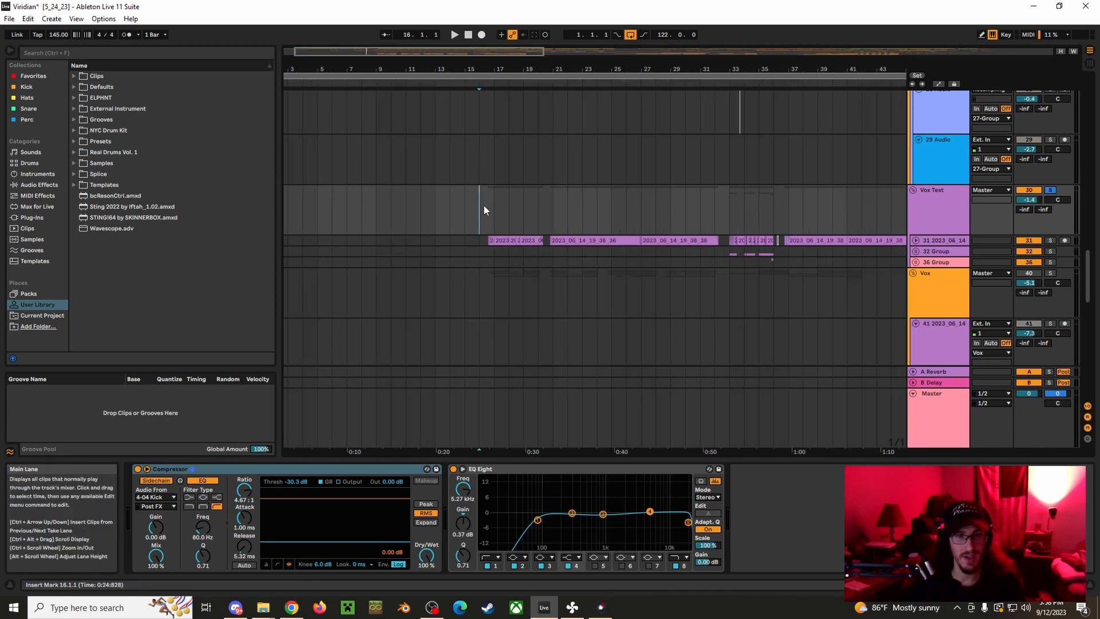
pyautogui.keyDown('ctrl'); pyautogui.scroll(5, 419, 204); pyautogui.keyUp('ctrl')
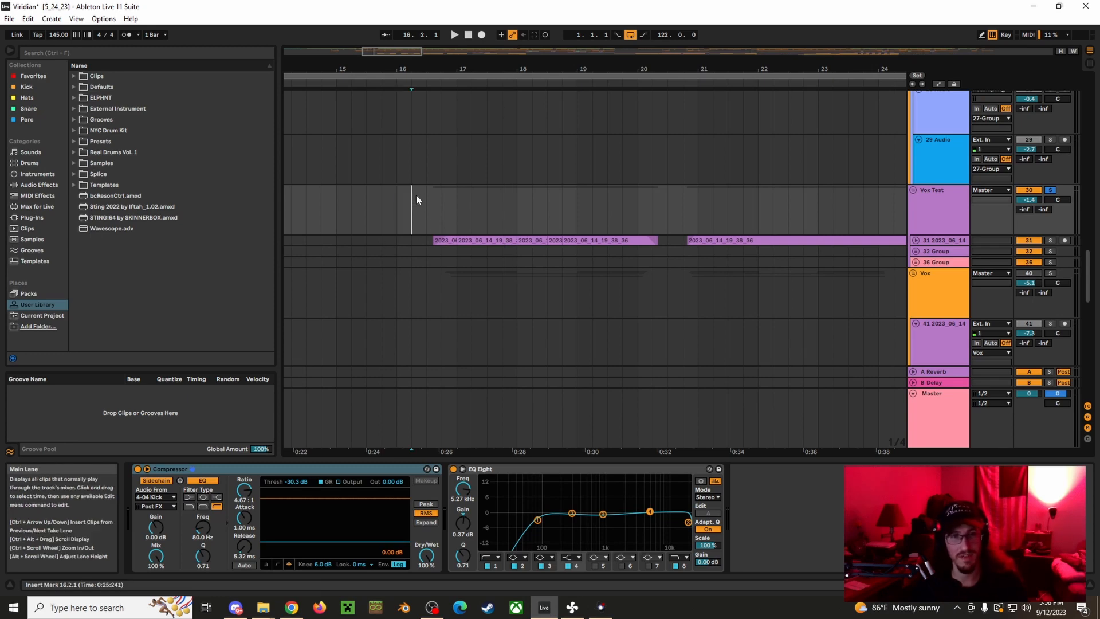
pyautogui.click(916, 240)
pyautogui.keyDown('ctrl'); pyautogui.scroll(-5, 635, 66); pyautogui.keyUp('ctrl')
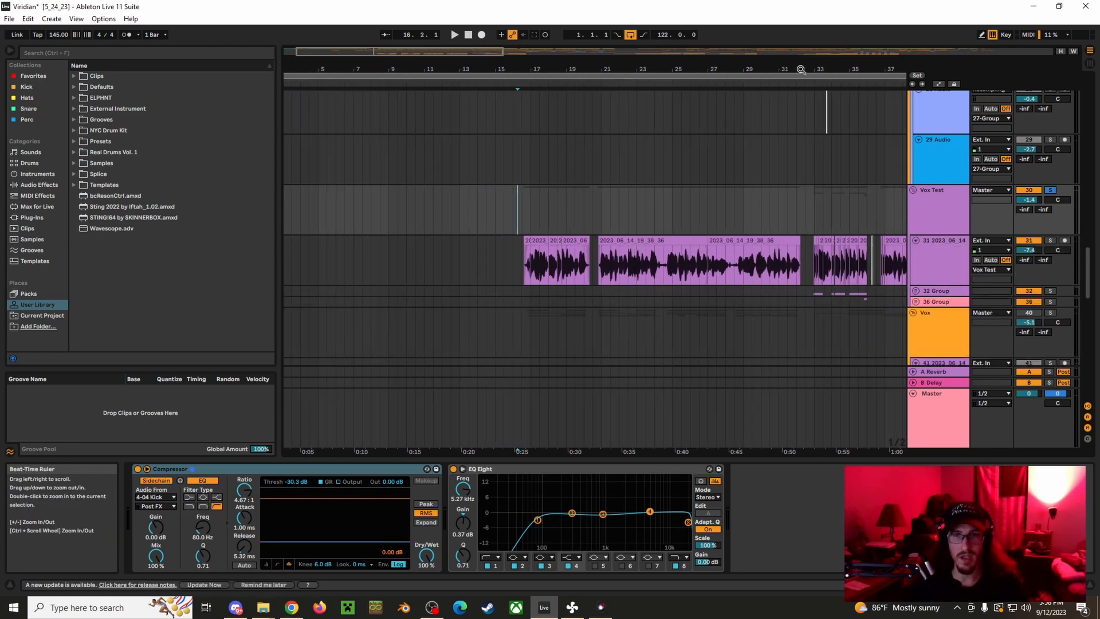
pyautogui.keyDown('ctrl'); pyautogui.scroll(-5, 801, 69); pyautogui.keyUp('ctrl')
pyautogui.click(930, 269)
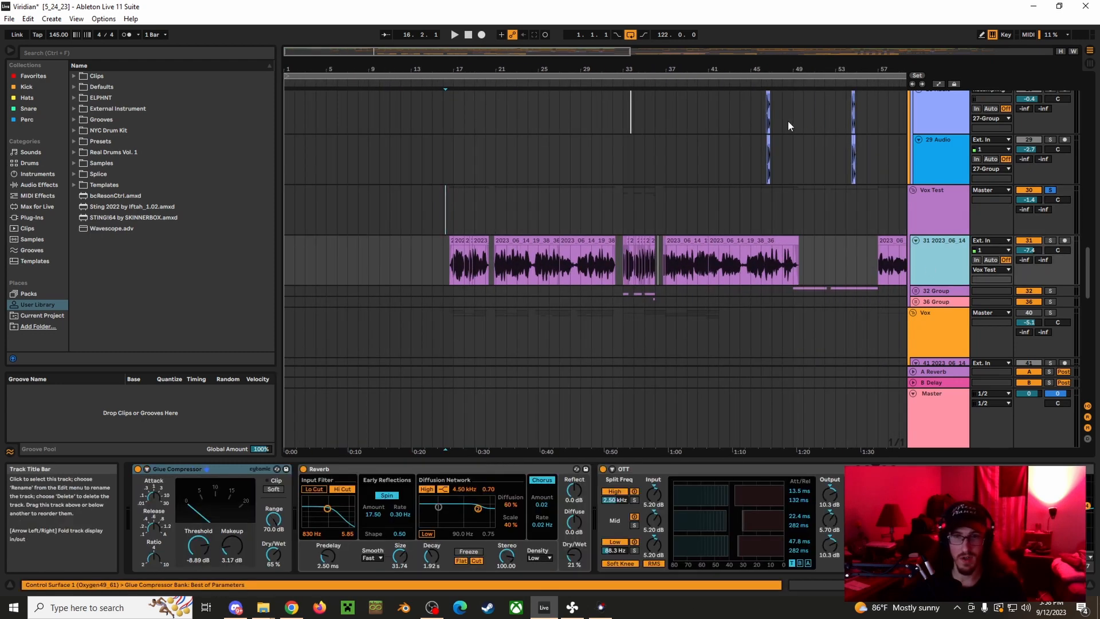
pyautogui.keyDown('ctrl'); pyautogui.scroll(-5, 636, 115); pyautogui.keyUp('ctrl')
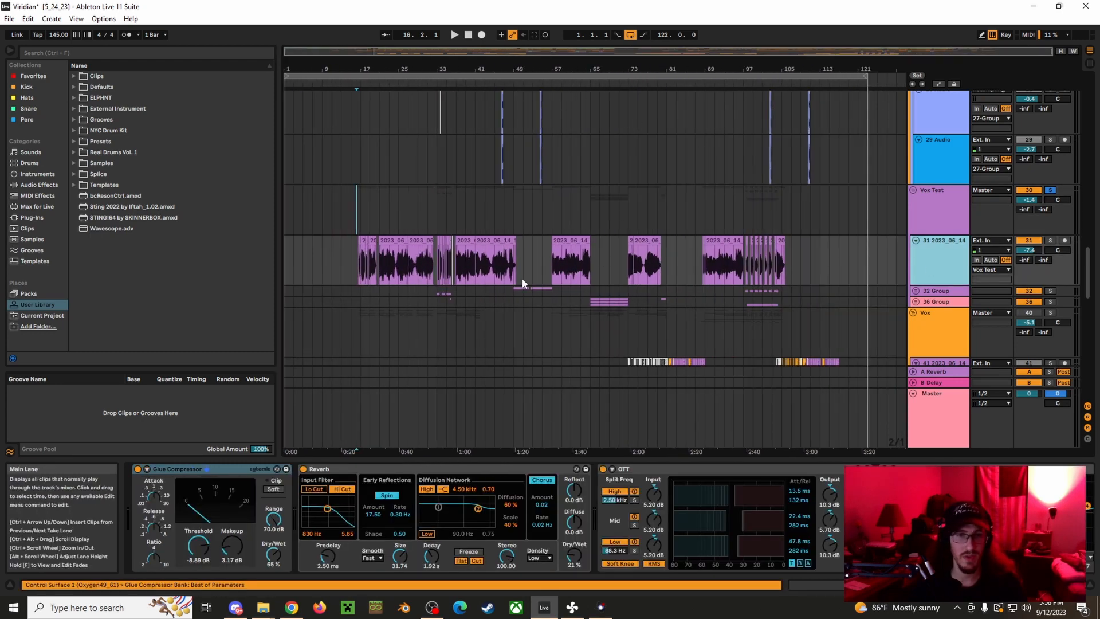
# Audition the soloed Vox Test group from 16.1.1 while viewing its vocal clips.
pyautogui.click(351, 210)
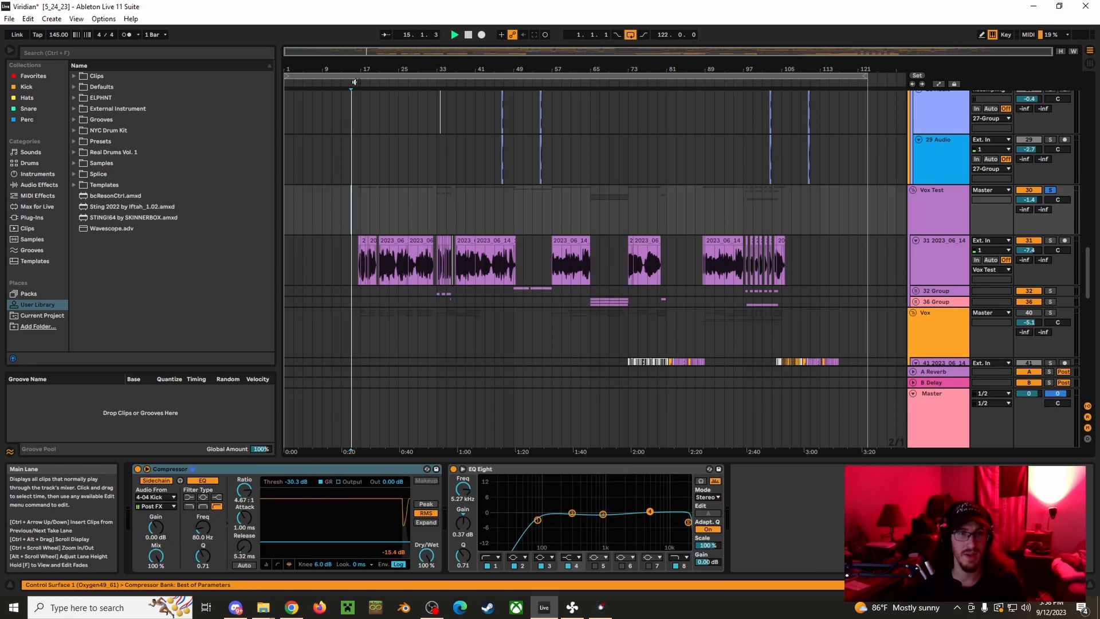
pyautogui.keyDown('ctrl'); pyautogui.scroll(5, 350, 211); pyautogui.keyUp('ctrl')
pyautogui.click(368, 210)
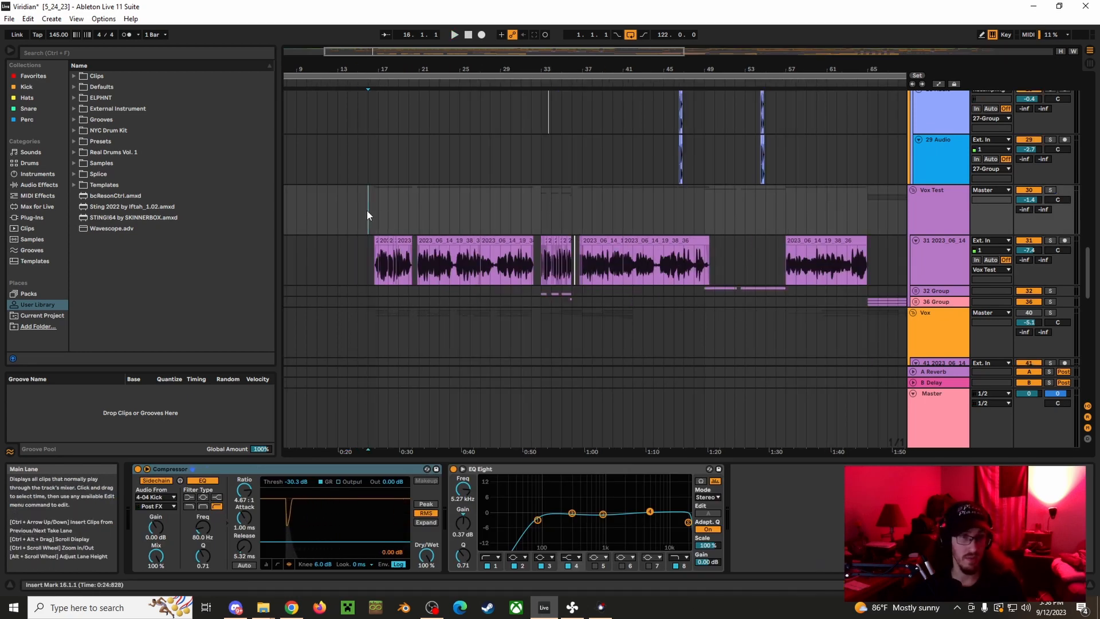
pyautogui.press('space')
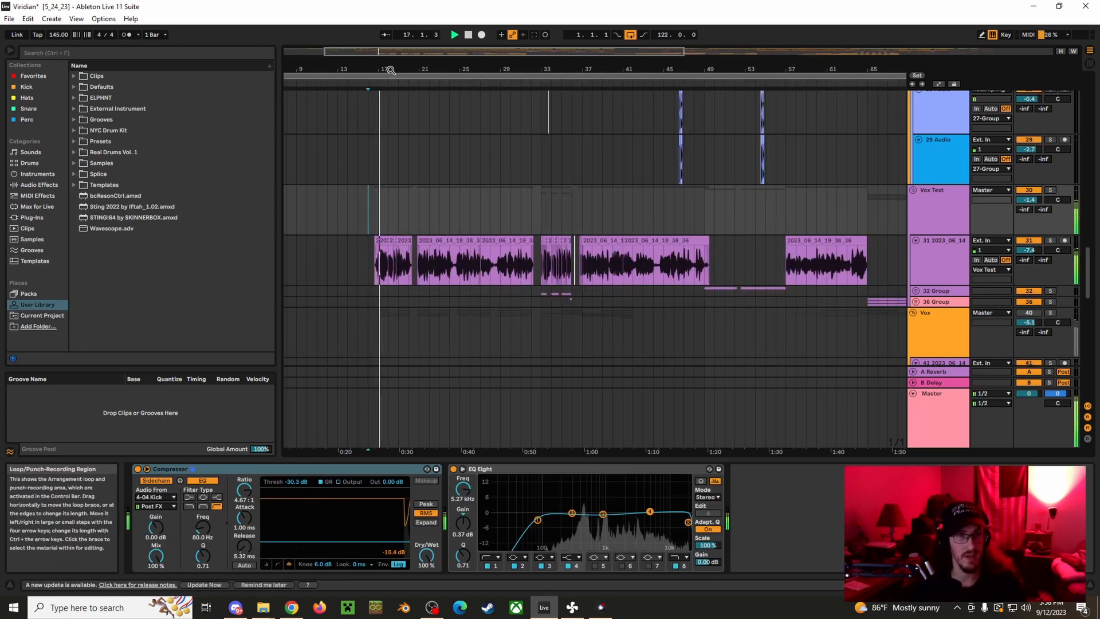
pyautogui.moveTo(374, 70); pyautogui.dragTo(373, 113)
pyautogui.scroll(-5, 463, 169)
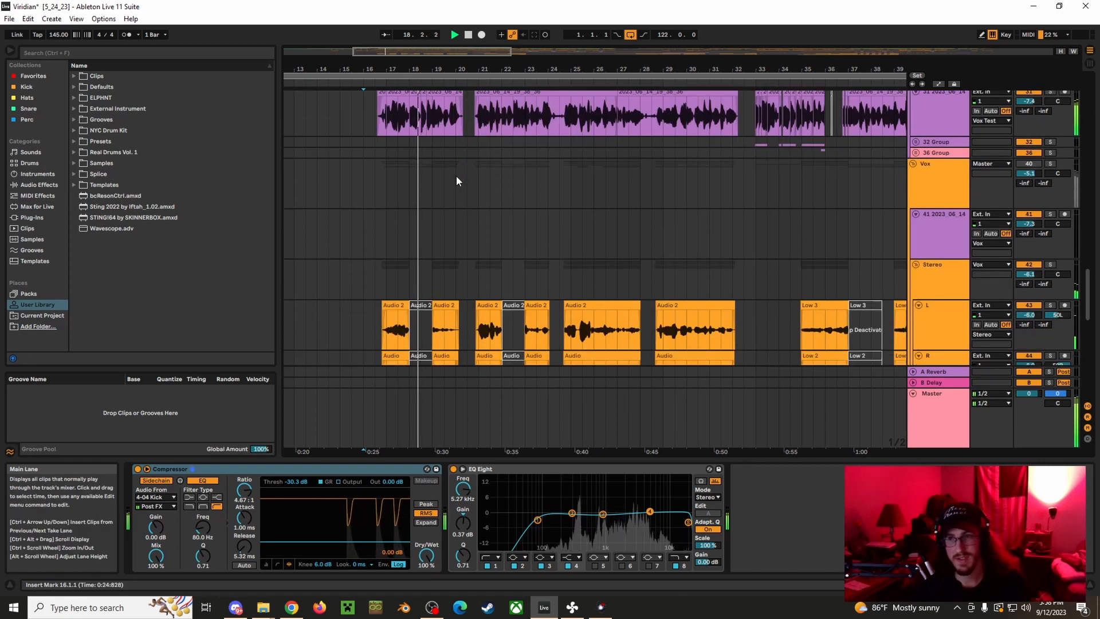
pyautogui.scroll(3, 457, 176)
pyautogui.scroll(4, 461, 178)
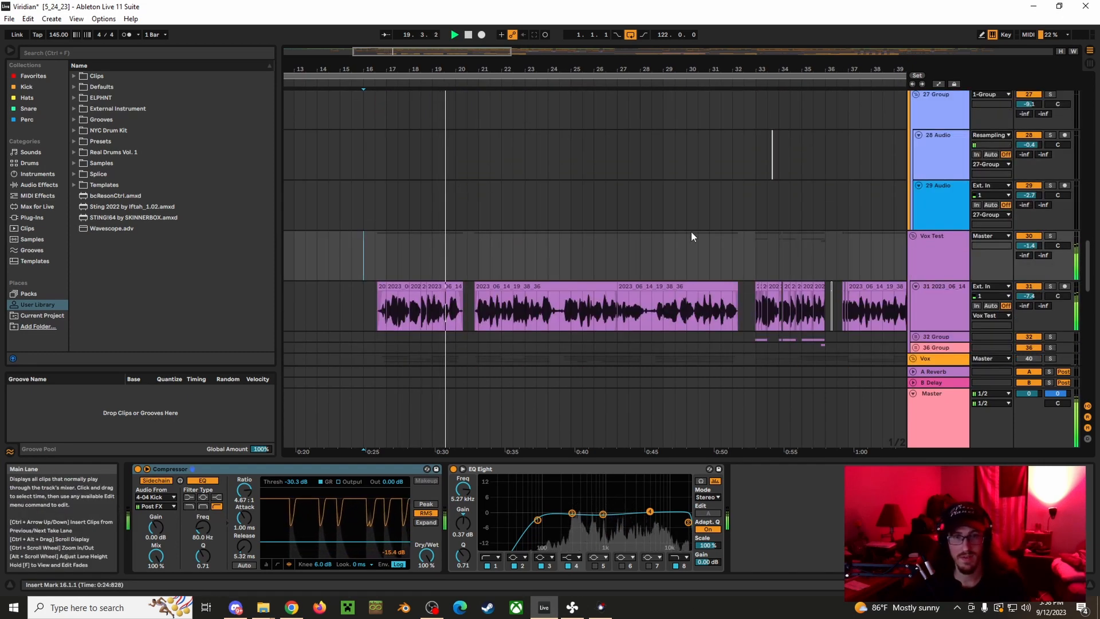
# Unsolo, deactivate and fold the Vox Test group, and select the Vox group to show its effects chain.
pyautogui.click(951, 251)
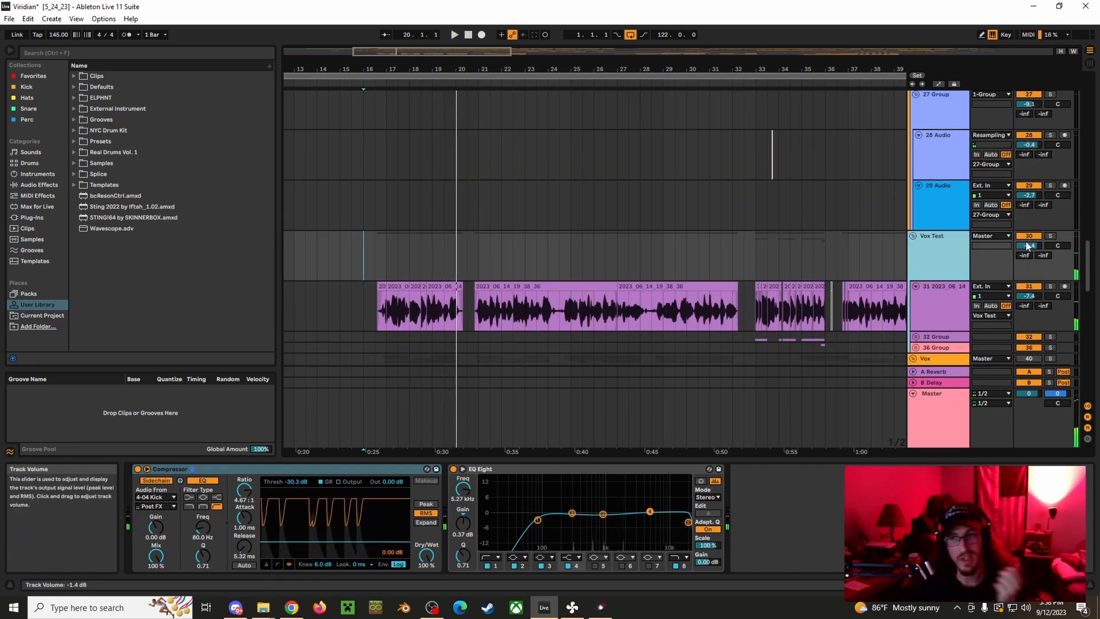
pyautogui.click(913, 238)
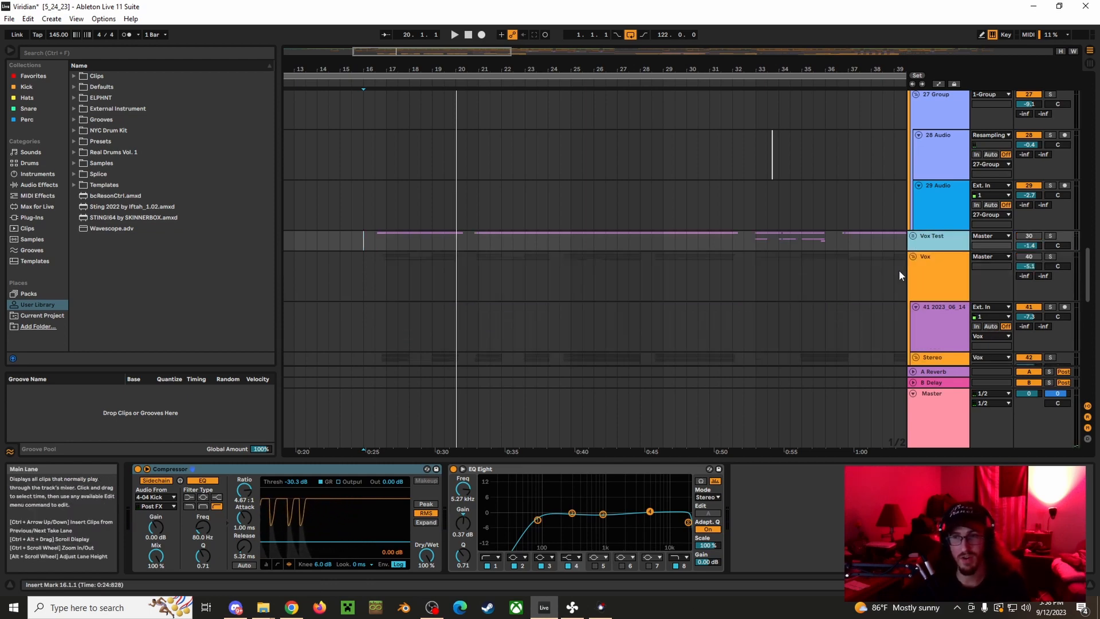
pyautogui.scroll(-9, 896, 274)
pyautogui.scroll(3, 873, 274)
pyautogui.scroll(1, 874, 274)
pyautogui.click(935, 140)
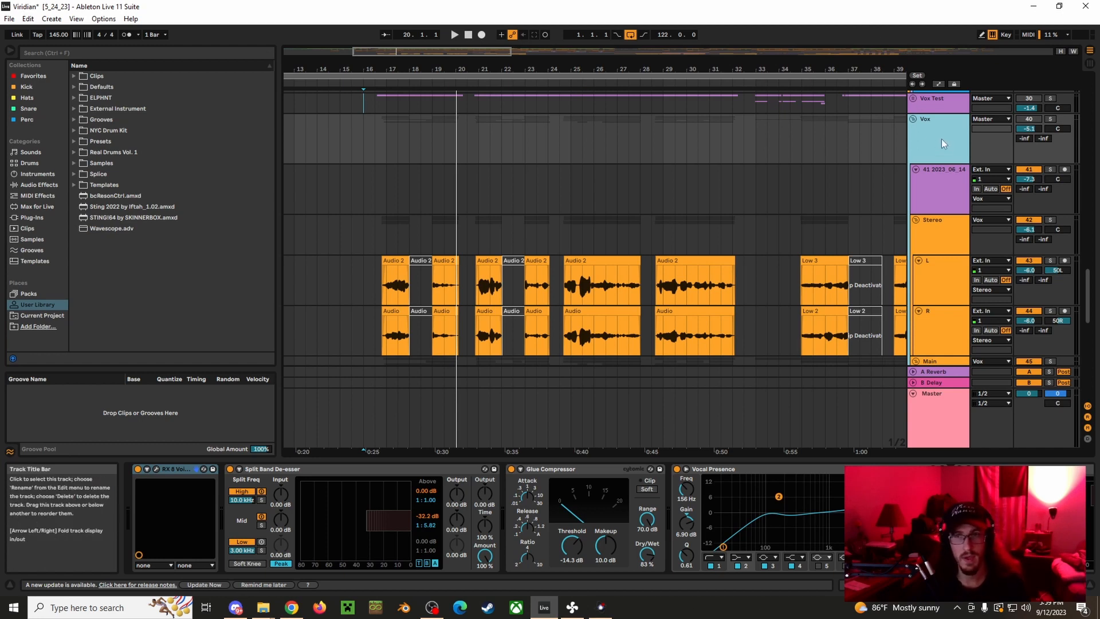
# Examine the clips in the Vox group's Stereo, Main and Verb subgroups, placing the insert marker at 15.3.1.
pyautogui.scroll(-2, 396, 186)
pyautogui.click(352, 146)
pyautogui.scroll(-1, 465, 189)
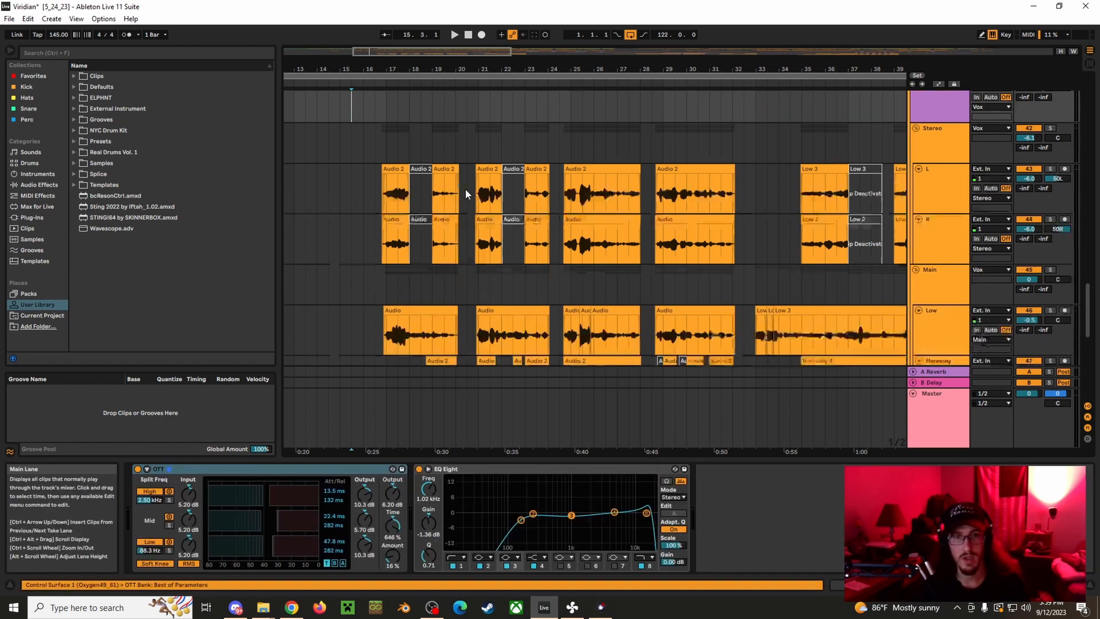
pyautogui.scroll(-1, 465, 193)
pyautogui.moveTo(789, 64); pyautogui.dragTo(542, 41)
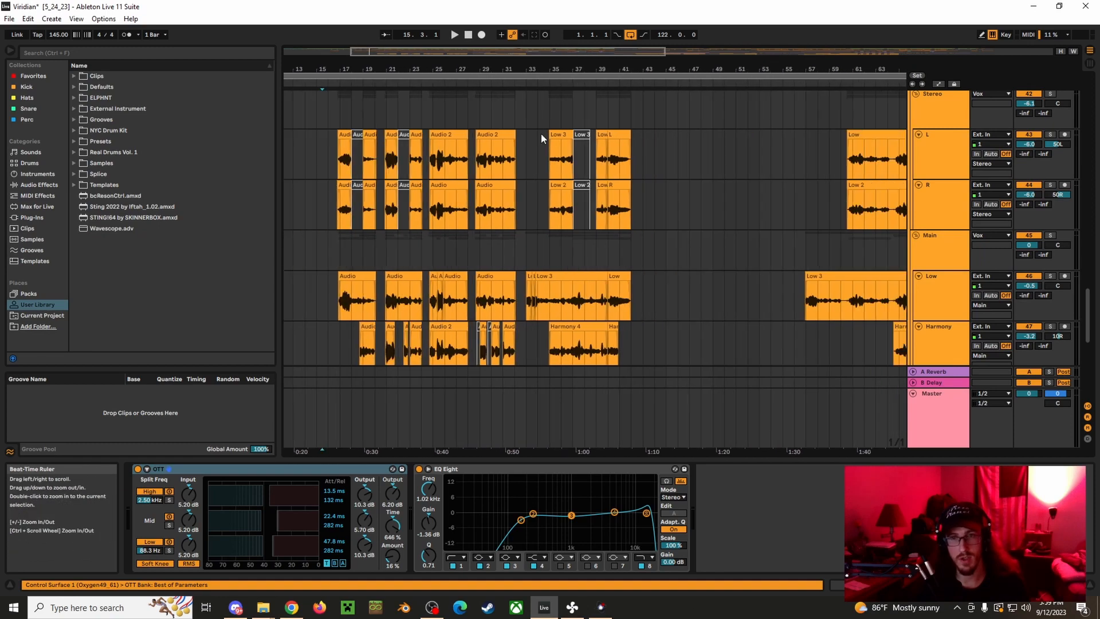
pyautogui.scroll(-2, 500, 202)
pyautogui.scroll(-1, 570, 322)
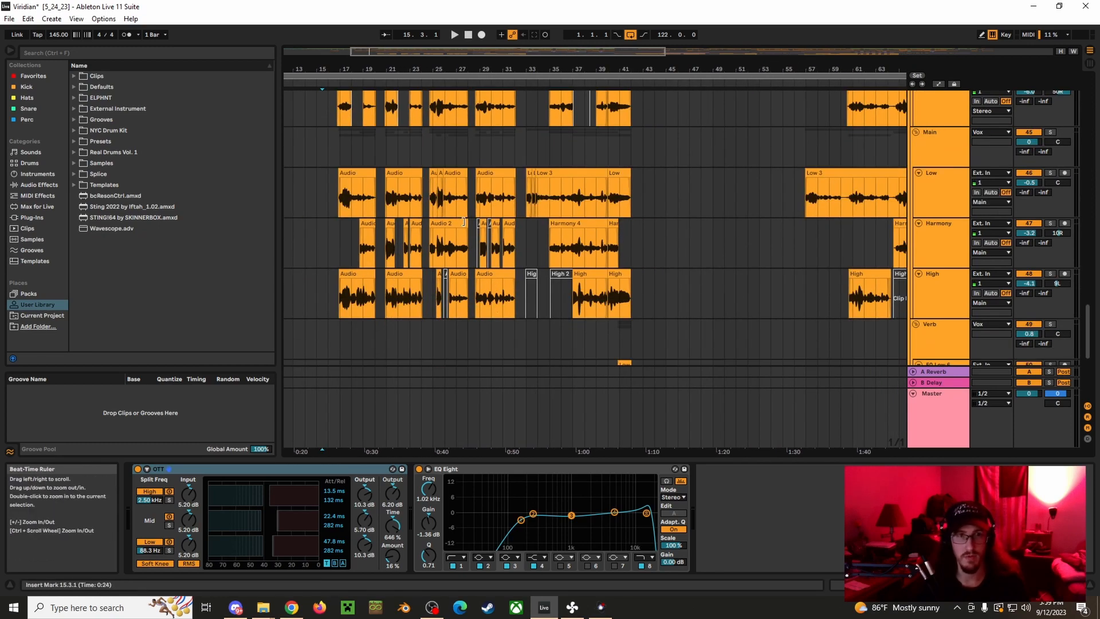
pyautogui.scroll(5, 463, 222)
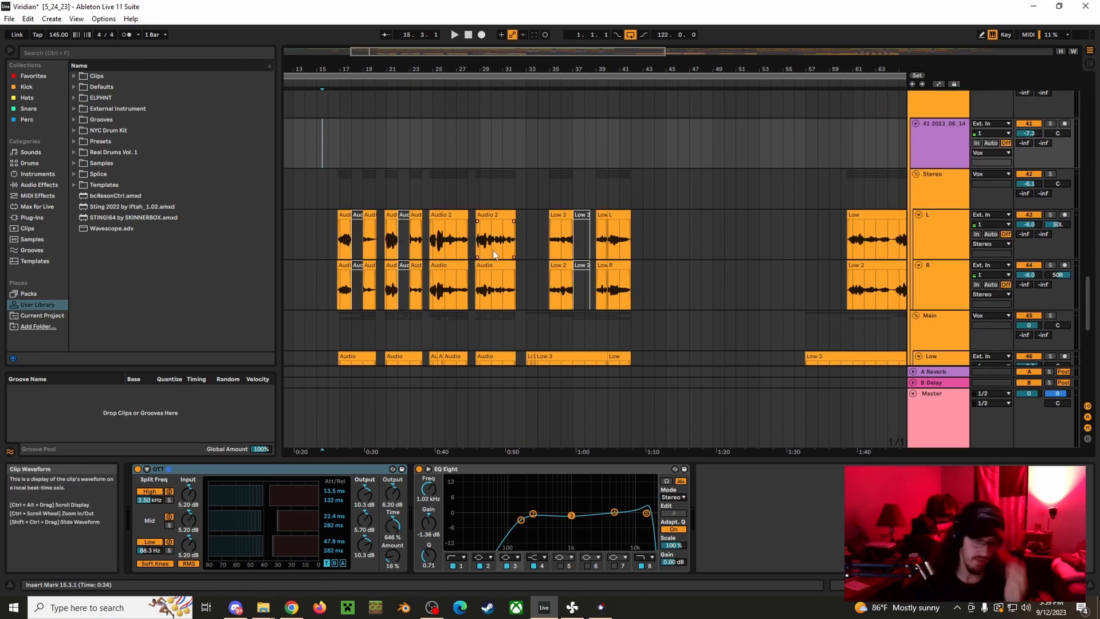
pyautogui.moveTo(343, 68); pyautogui.dragTo(477, 65)
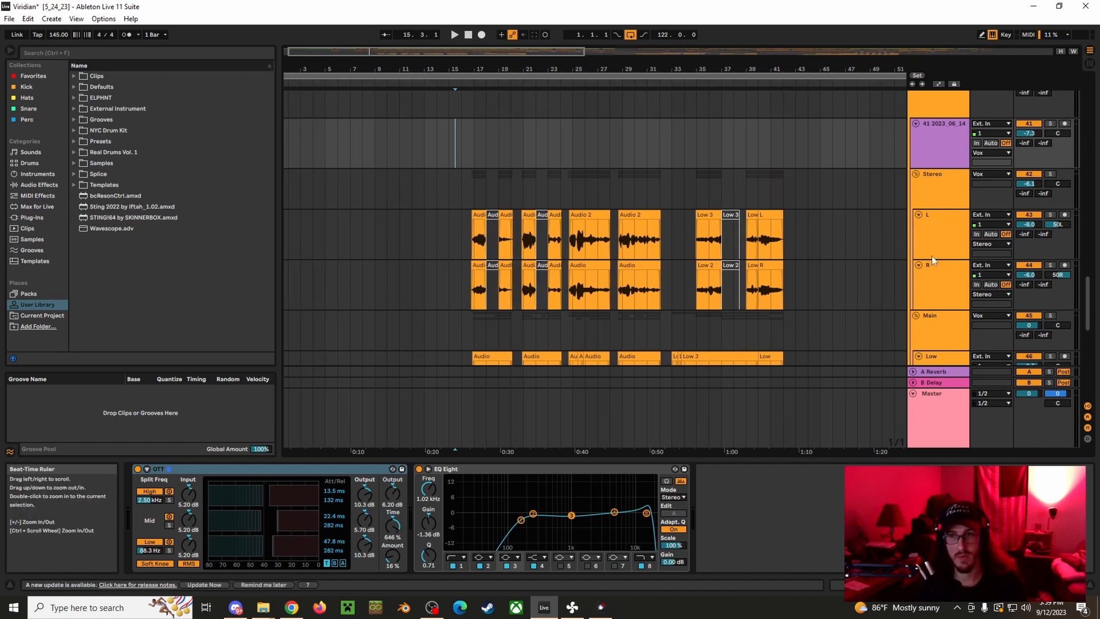
# Select the Stereo subgroup and inspect its effects chain and neighbouring vocal tracks.
pyautogui.click(948, 195)
pyautogui.scroll(-4, 917, 261)
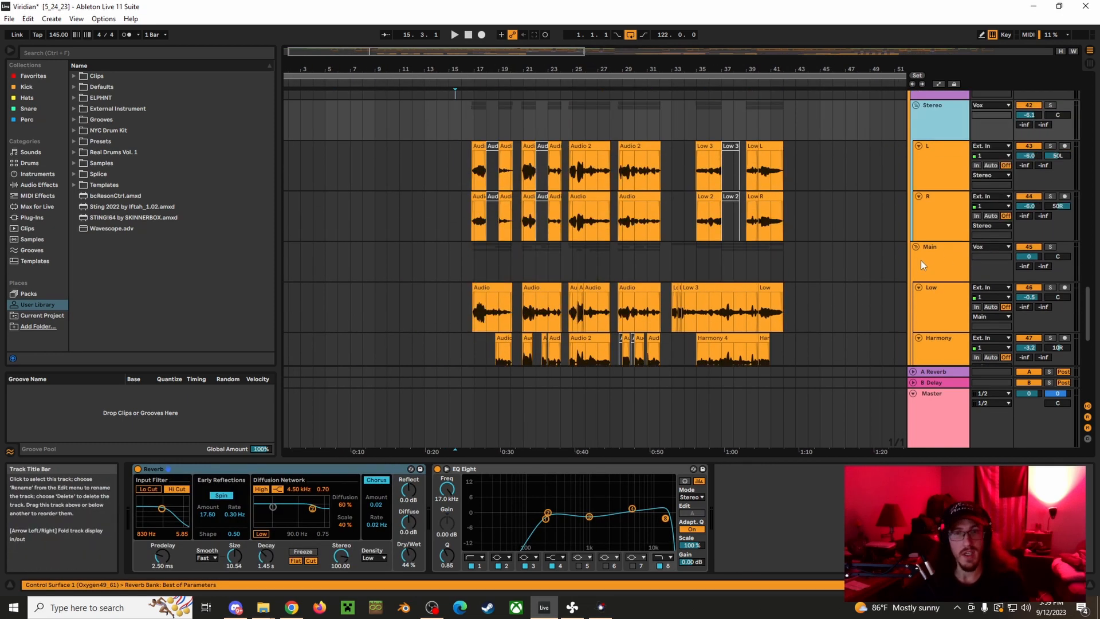
pyautogui.scroll(-4, 923, 266)
pyautogui.scroll(5, 936, 300)
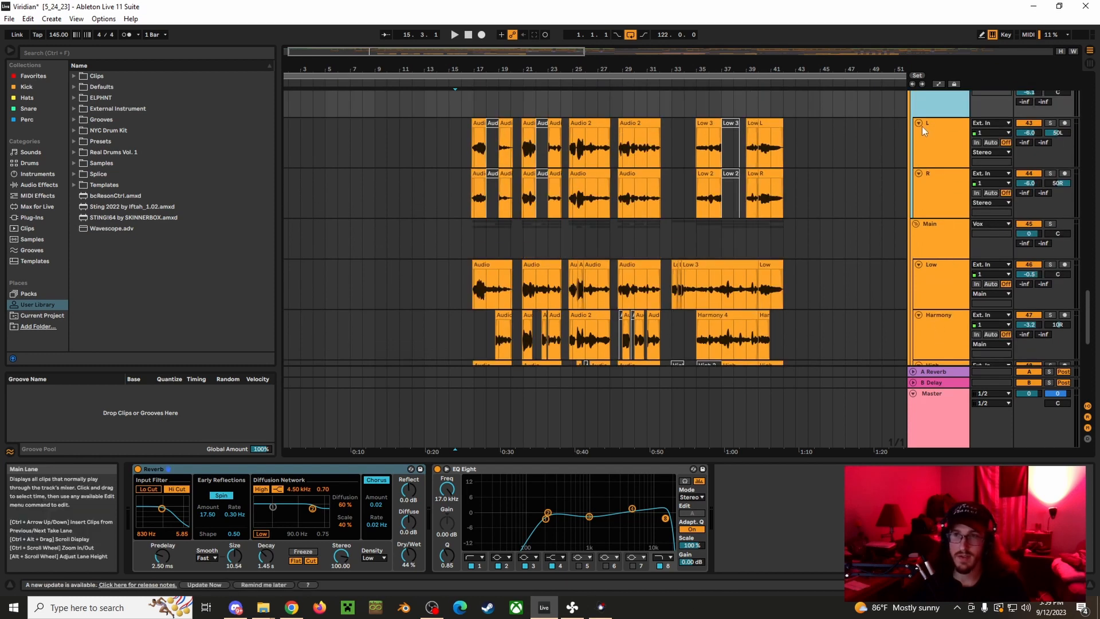
# Solo the L and R vocal tracks together and place the insert marker at 16.3.1.
pyautogui.click(941, 149)
pyautogui.click(1050, 122)
pyautogui.keyDown('ctrl'); pyautogui.click(1050, 174); pyautogui.keyUp('ctrl')
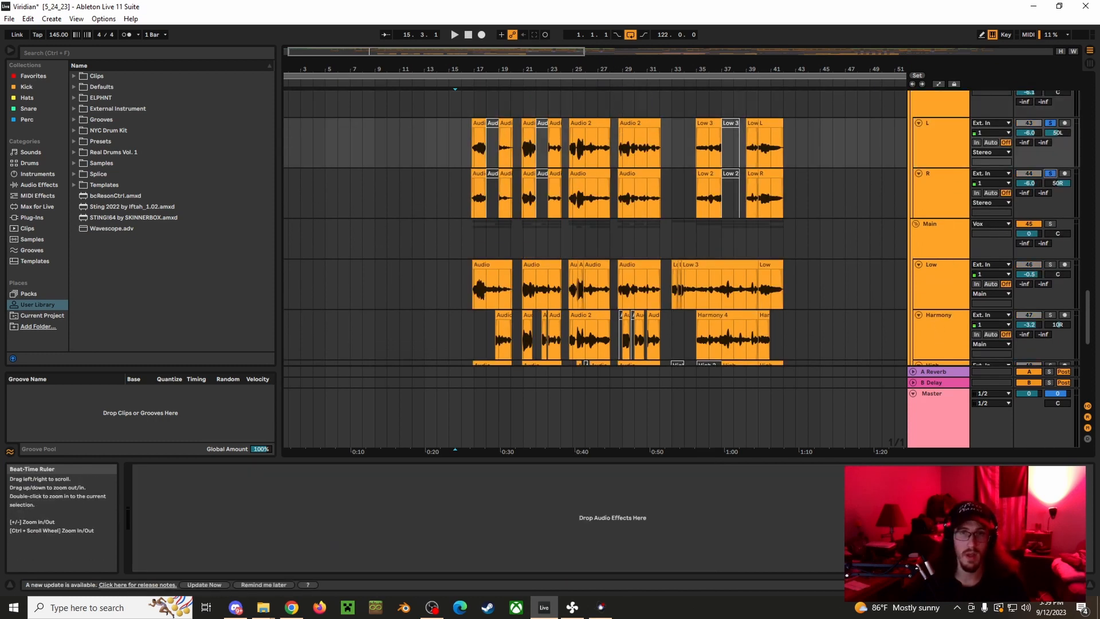
pyautogui.scroll(2, 625, 120)
pyautogui.click(411, 146)
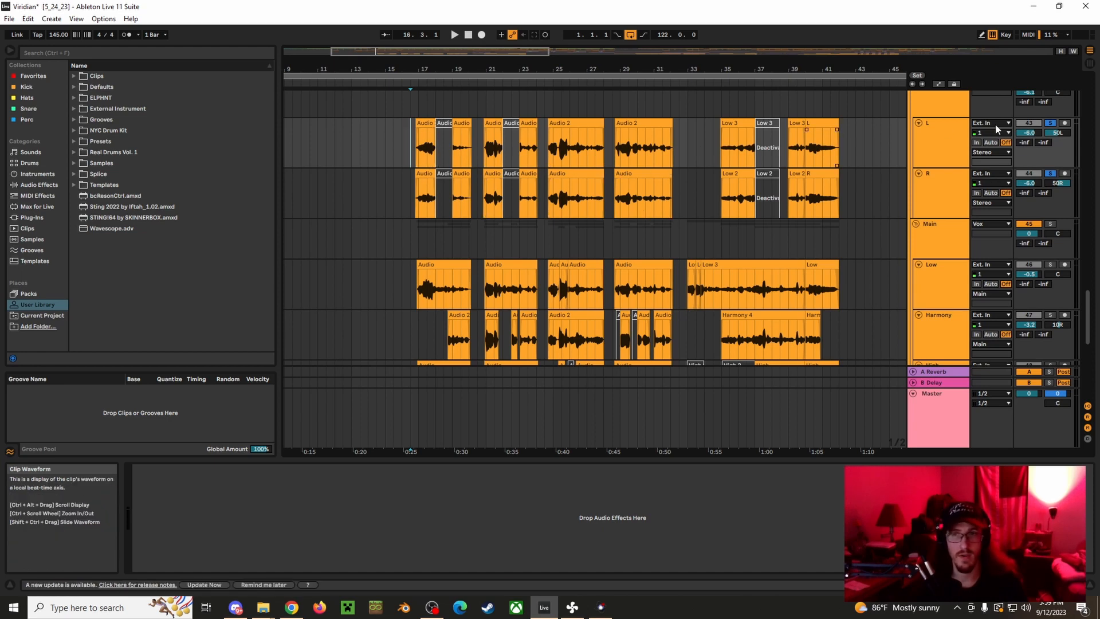
# Solo the Stereo subgroup instead and audition it from 16.3.1 while viewing the vocal layers.
pyautogui.scroll(1, 1026, 130)
pyautogui.click(1050, 128)
pyautogui.press('space')
pyautogui.scroll(1, 494, 204)
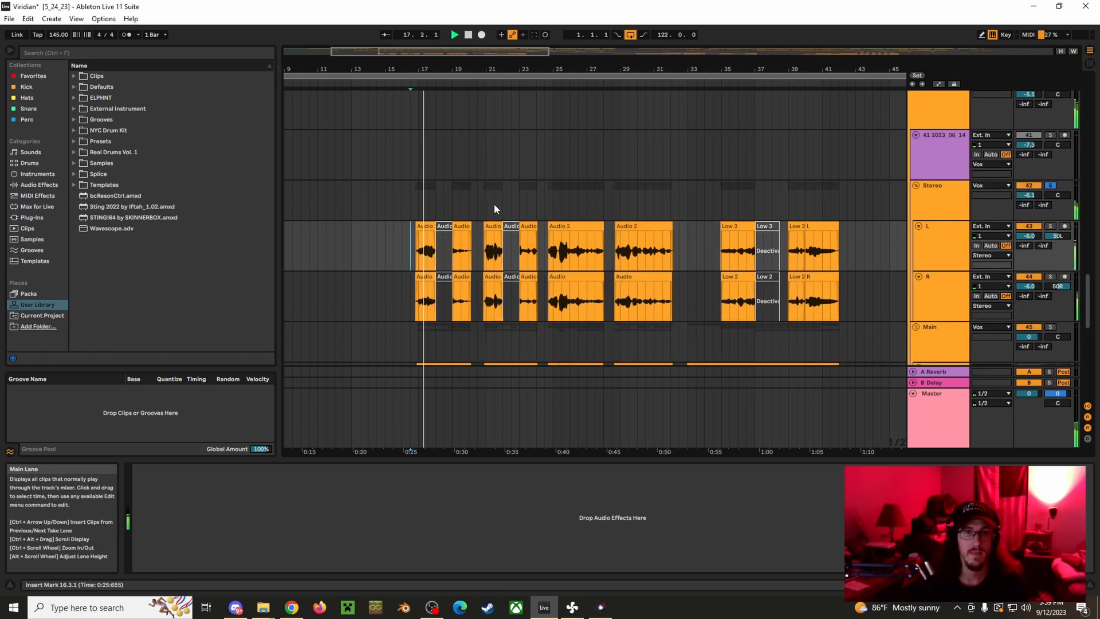
pyautogui.scroll(-2, 495, 211)
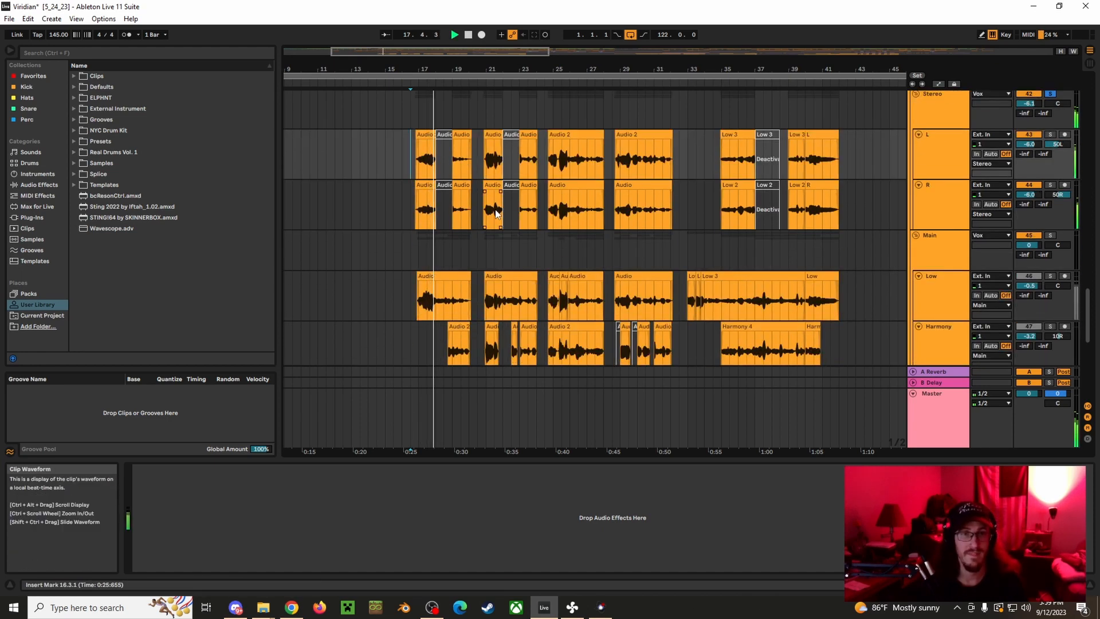
pyautogui.scroll(-2, 496, 214)
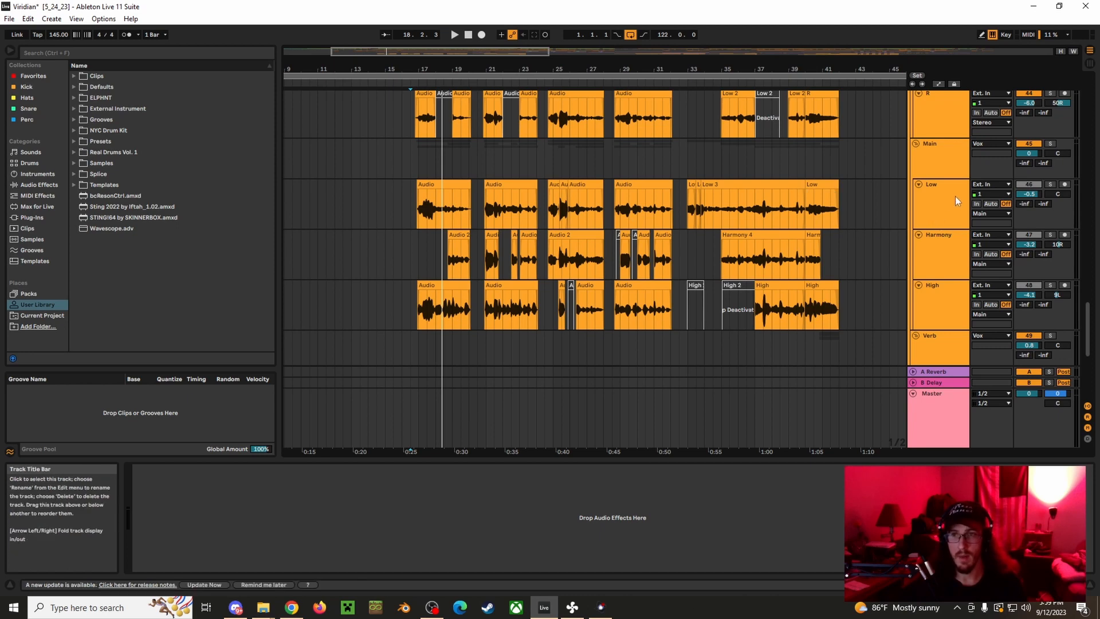
# Solo the Low, Harmony and High vocal tracks in turn and inspect their effects chains.
pyautogui.click(940, 206)
pyautogui.click(1050, 185)
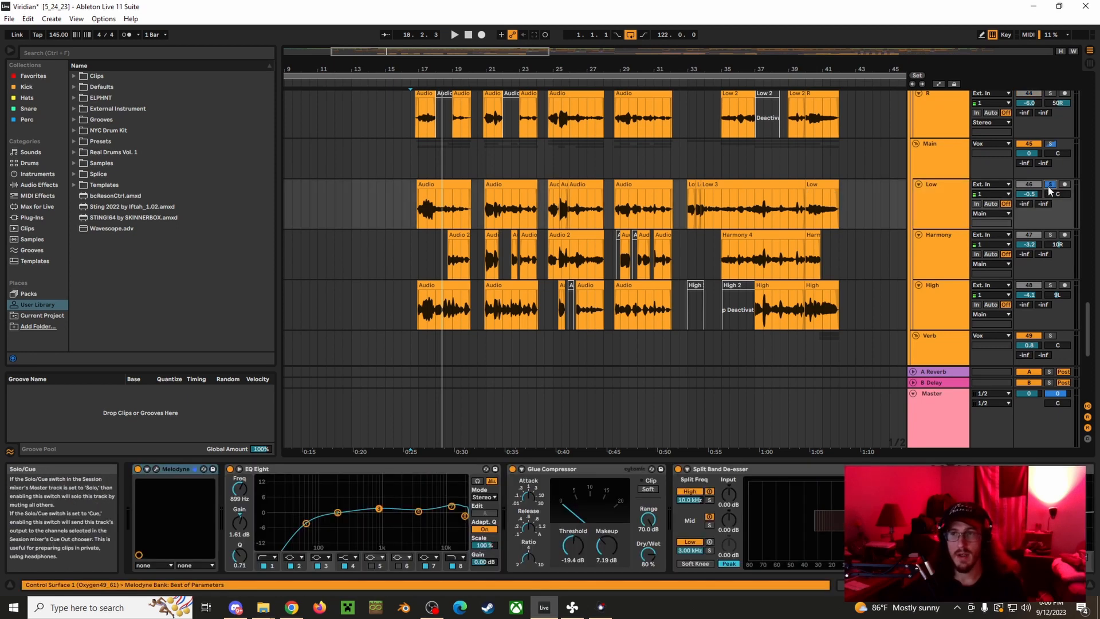
pyautogui.click(1050, 234)
pyautogui.click(1050, 285)
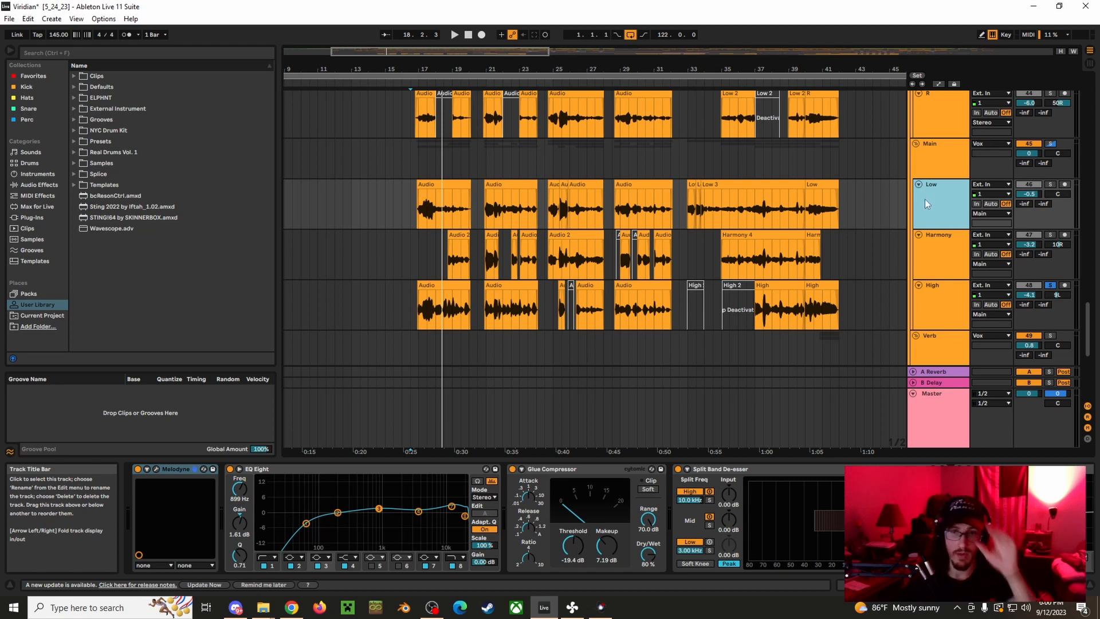
pyautogui.click(934, 304)
pyautogui.click(944, 250)
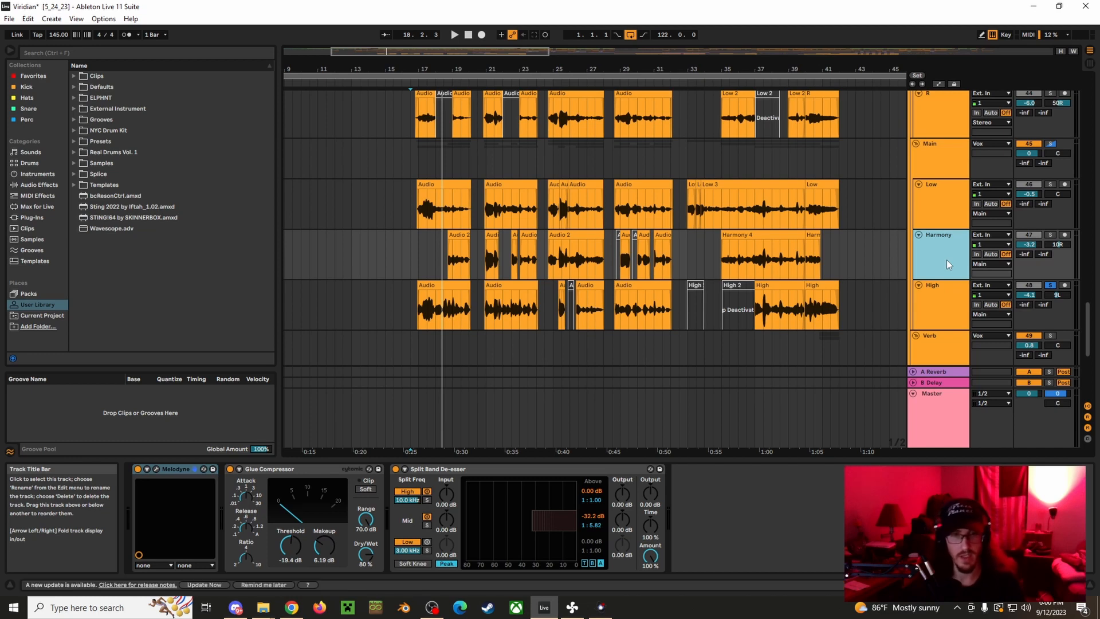
# Examine how the Low, Harmony and High vocal clips are laid out across the whole arrangement.
pyautogui.scroll(-6, 362, 187)
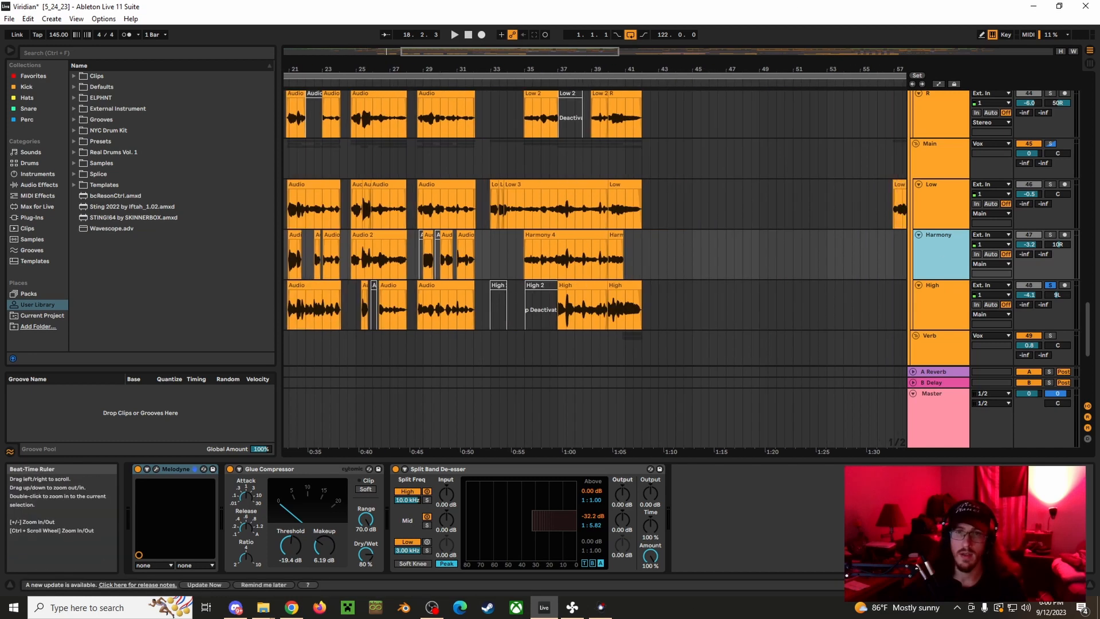
pyautogui.scroll(4, 391, 166)
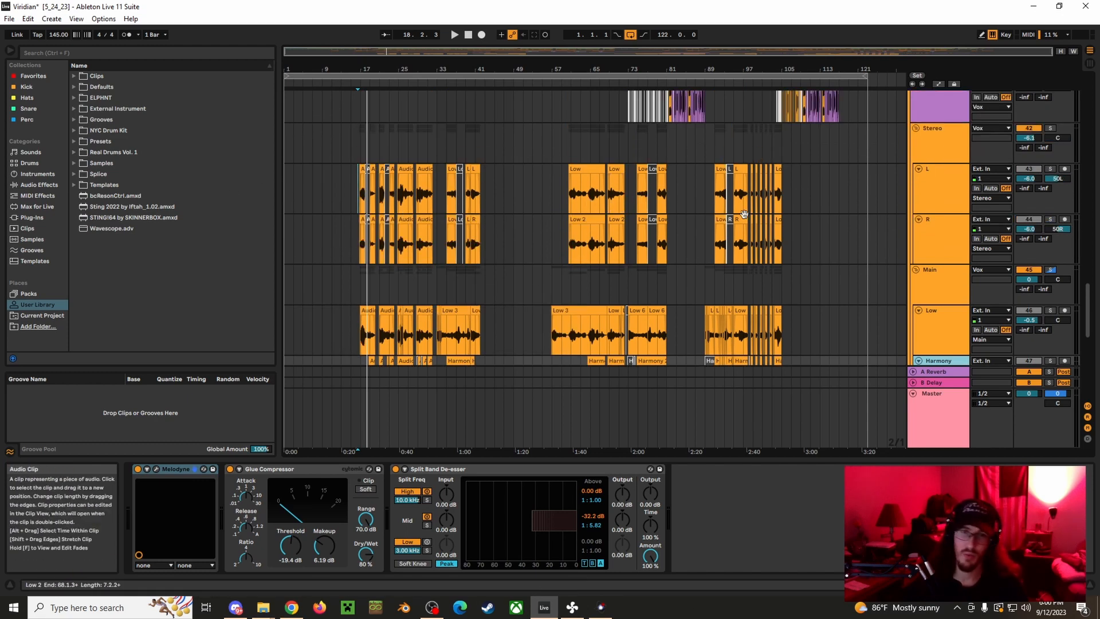
pyautogui.scroll(-5, 575, 218)
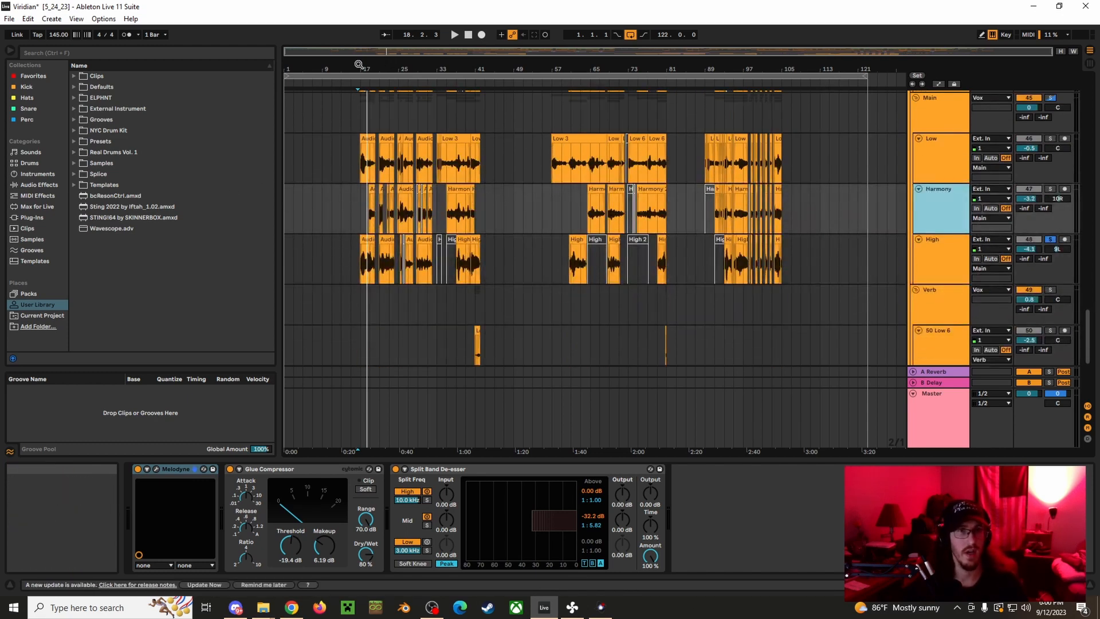
pyautogui.moveTo(358, 65); pyautogui.dragTo(275, 146)
pyautogui.scroll(2, 974, 174)
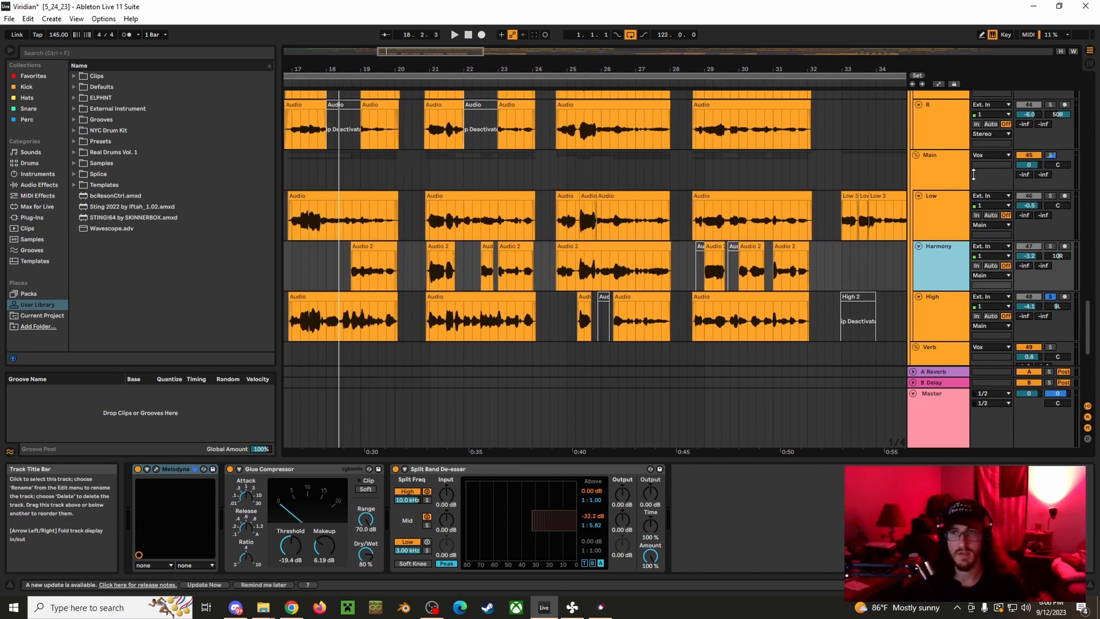
# Clear the solo on the Main vocal subgroup and audition the full mix from 17.1.1.
pyautogui.click(1051, 155)
pyautogui.moveTo(631, 65); pyautogui.dragTo(779, 55)
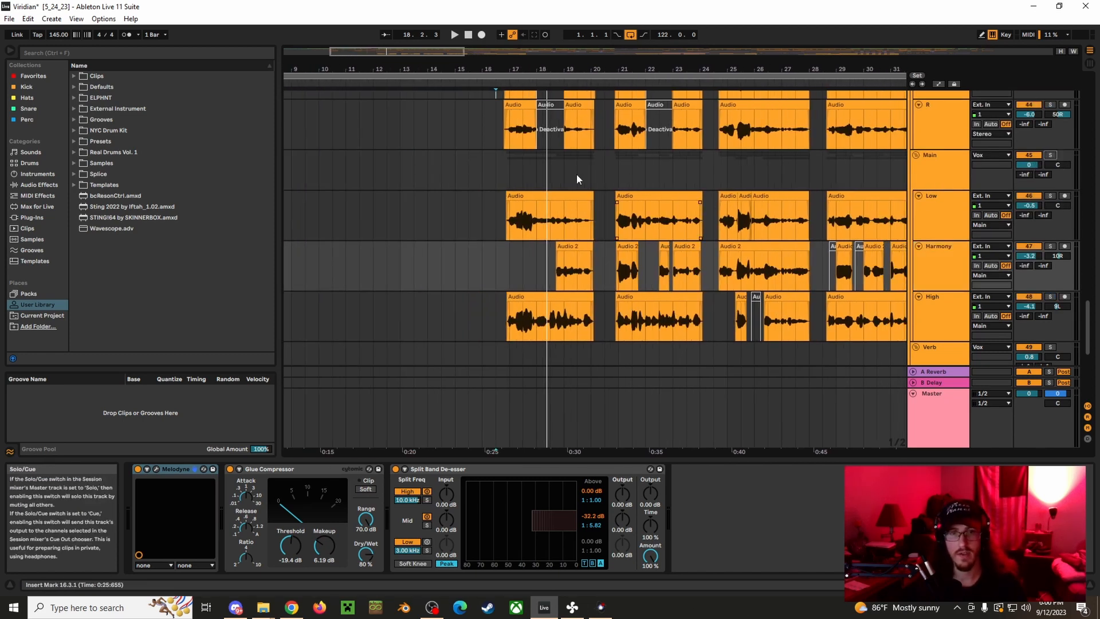
pyautogui.click(510, 186)
pyautogui.moveTo(634, 68); pyautogui.dragTo(510, 67)
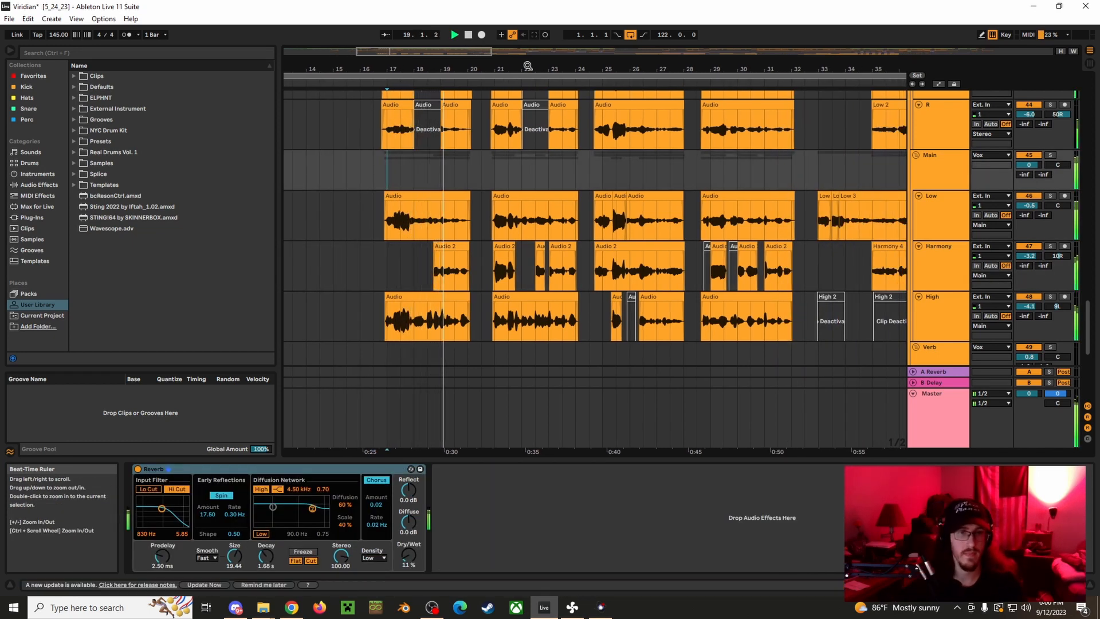
# Solo the Main subgroup, stop playback, and highlight its phrases from 17.1.1 to 18.1.1 and from 18.3.1 to about bar 20.
pyautogui.click(1050, 155)
pyautogui.press('space')
pyautogui.keyDown('shift'); pyautogui.click(419, 187); pyautogui.keyUp('shift')
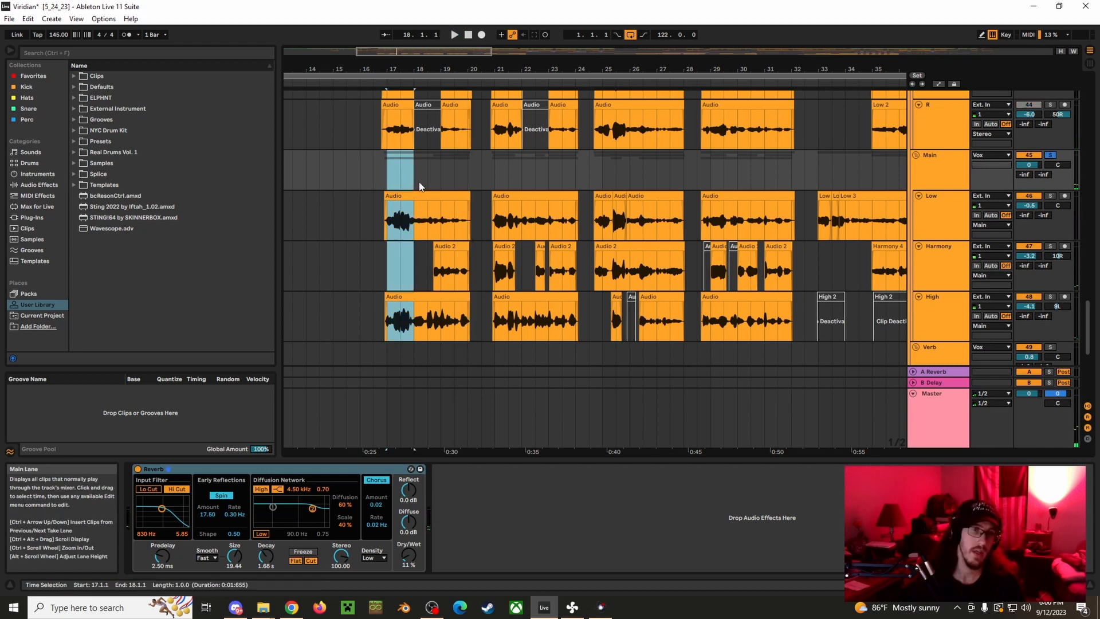
pyautogui.scroll(4, 438, 205)
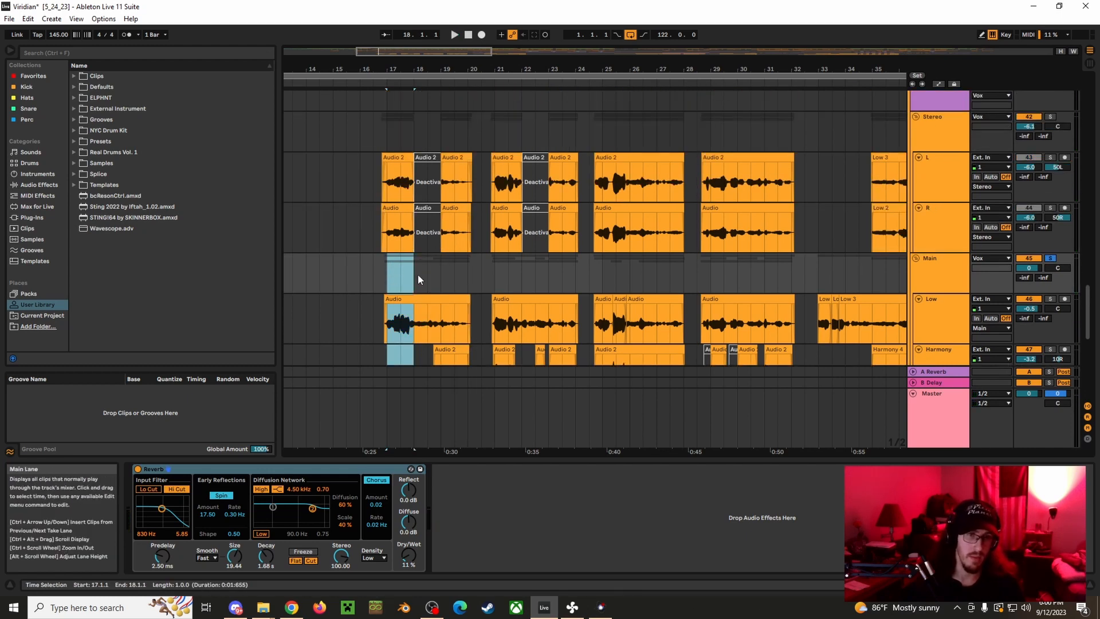
pyautogui.scroll(-4, 416, 275)
pyautogui.moveTo(428, 182); pyautogui.dragTo(470, 195)
pyautogui.scroll(-1, 578, 172)
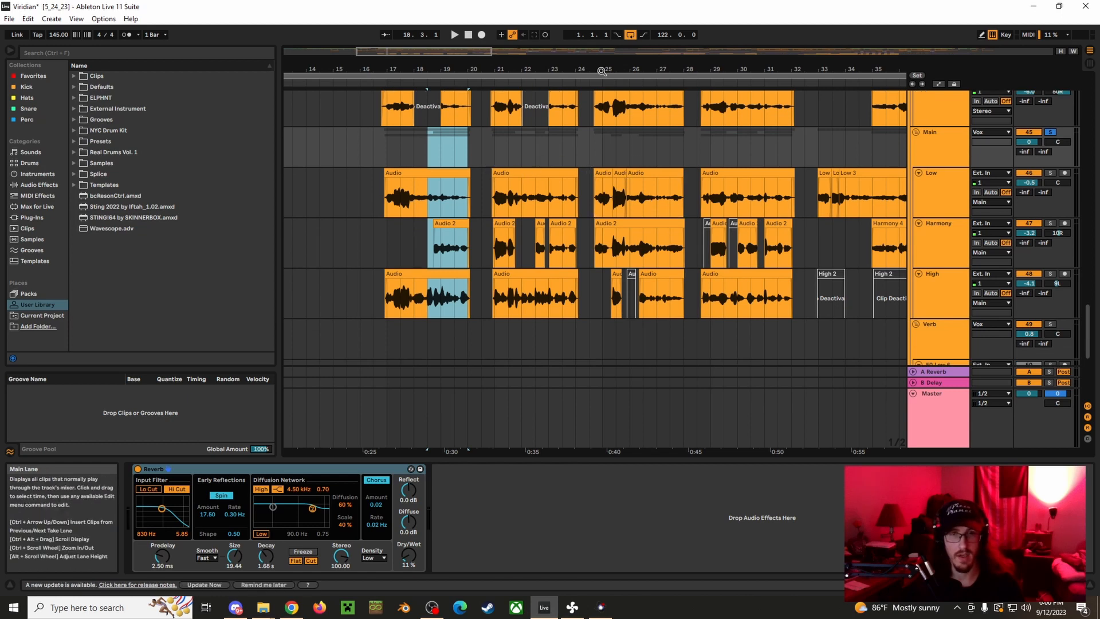
# Clear the Main subgroup's solo and audition the vocals in the full mix from 28.3.1.
pyautogui.moveTo(602, 71); pyautogui.dragTo(450, 71)
pyautogui.click(544, 147)
pyautogui.click(1051, 132)
pyautogui.press('space')
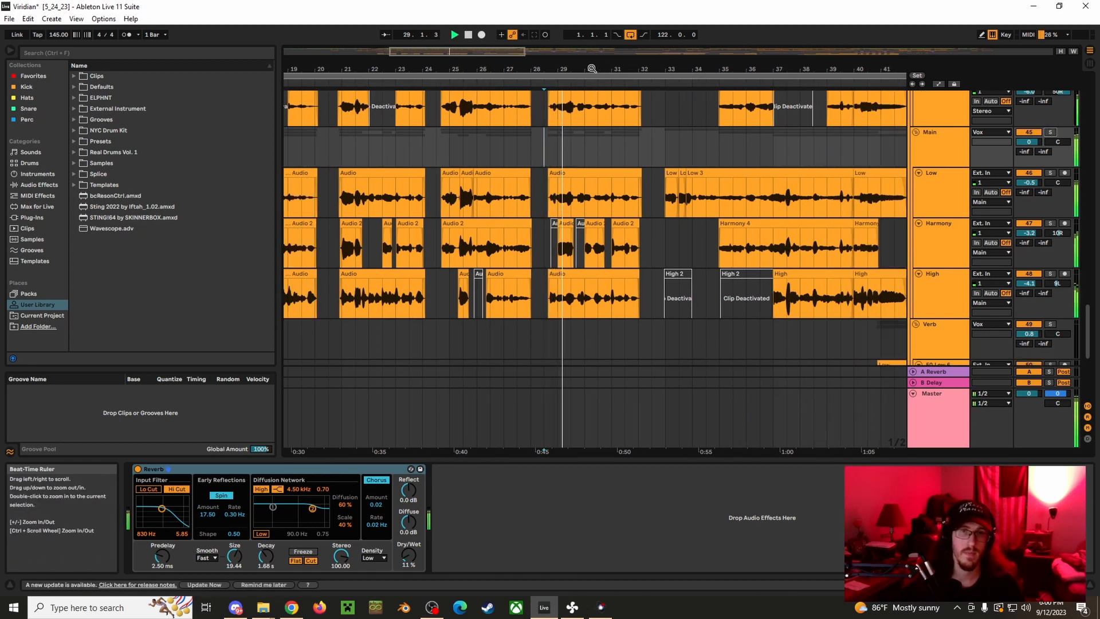
pyautogui.moveTo(592, 69); pyautogui.dragTo(595, 81)
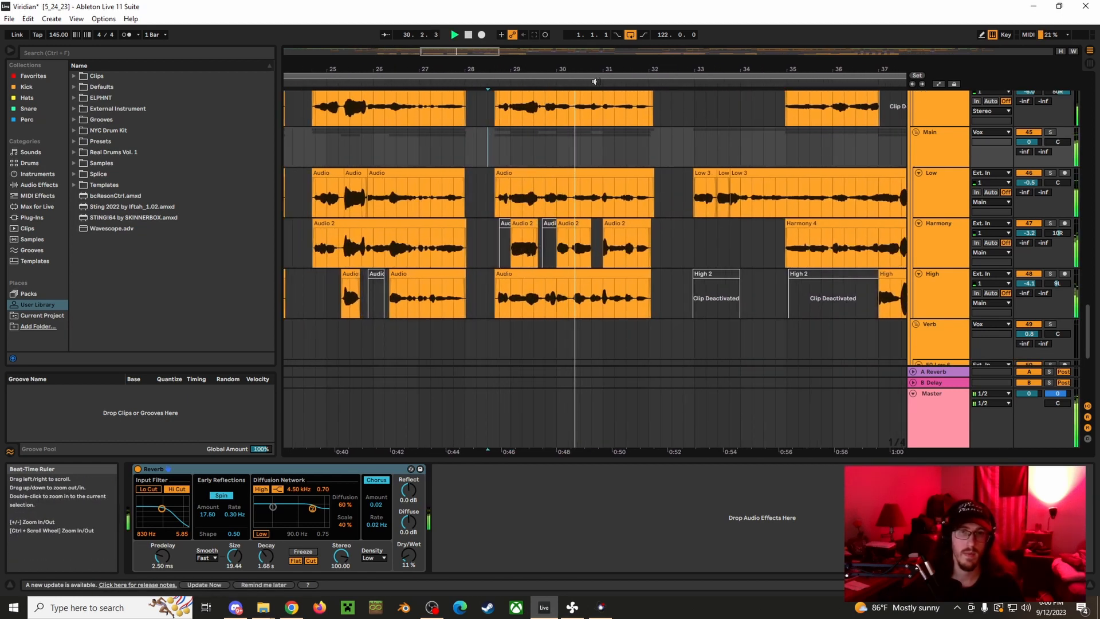
pyautogui.press('space')
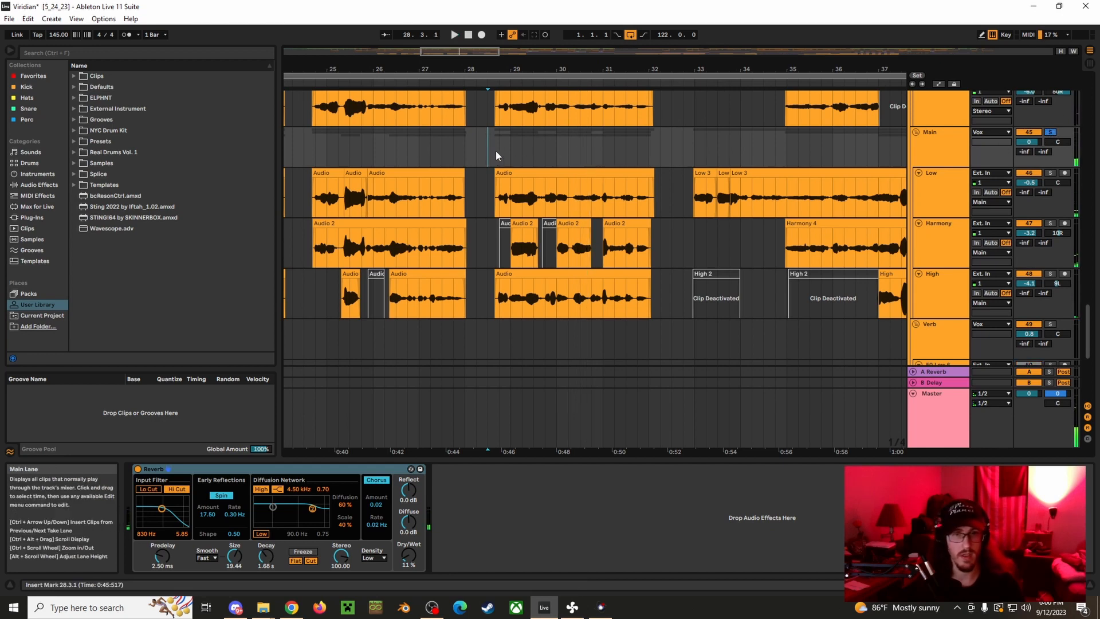
# Highlight successive short phrases across the Main subgroup, including 29.4.1 to 30.1.1 and 30.1.1 to 30.3.1.
pyautogui.moveTo(496, 156); pyautogui.dragTo(530, 148)
pyautogui.click(560, 164)
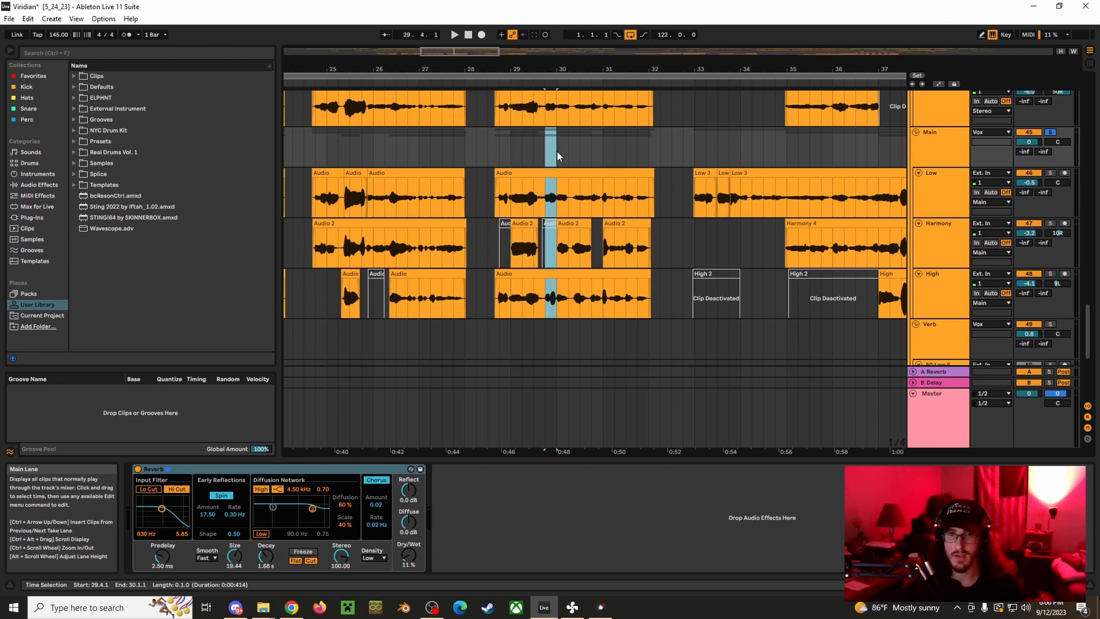
pyautogui.moveTo(556, 155); pyautogui.dragTo(580, 156)
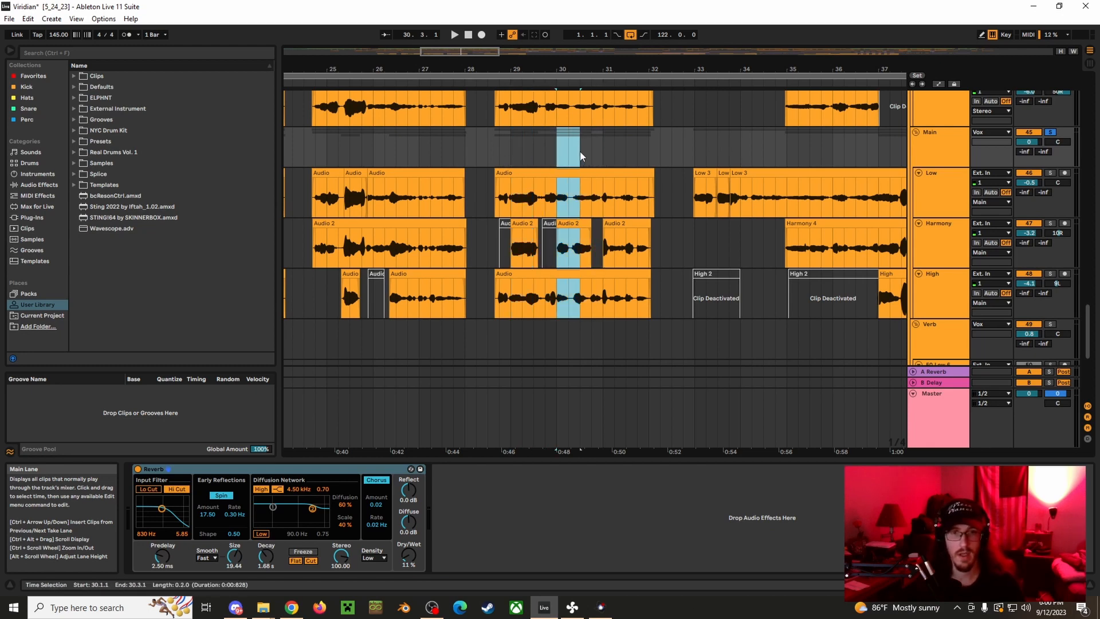
pyautogui.click(684, 155)
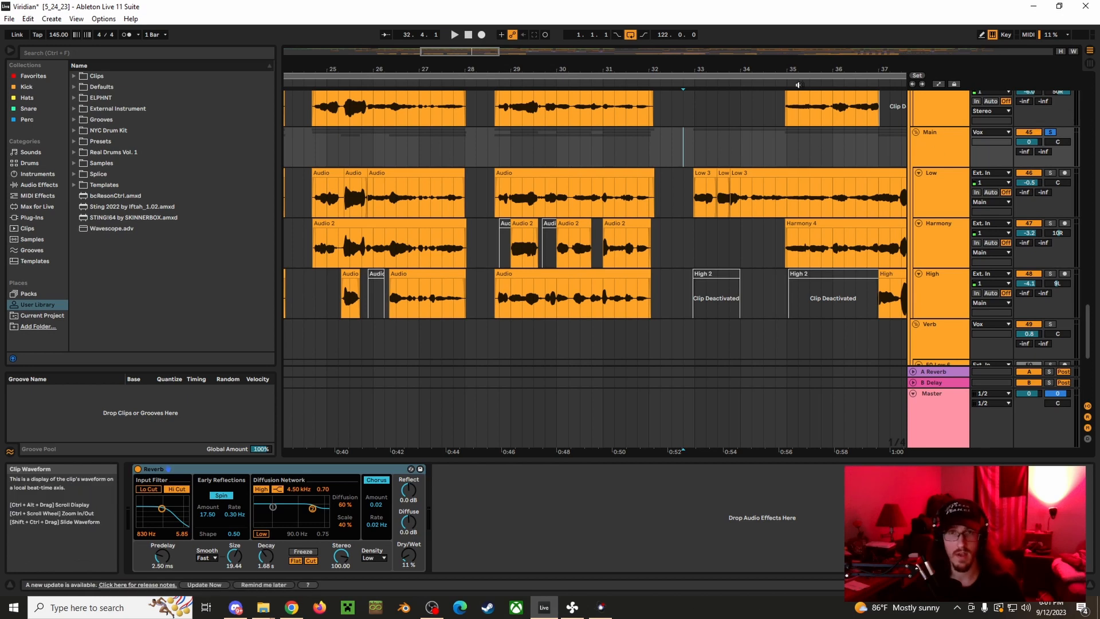
# Point out the Low 3, Harmony 4 and High clips in turn to show how the layers enter from bar 33.
pyautogui.moveTo(762, 69); pyautogui.dragTo(530, 57)
pyautogui.click(484, 144)
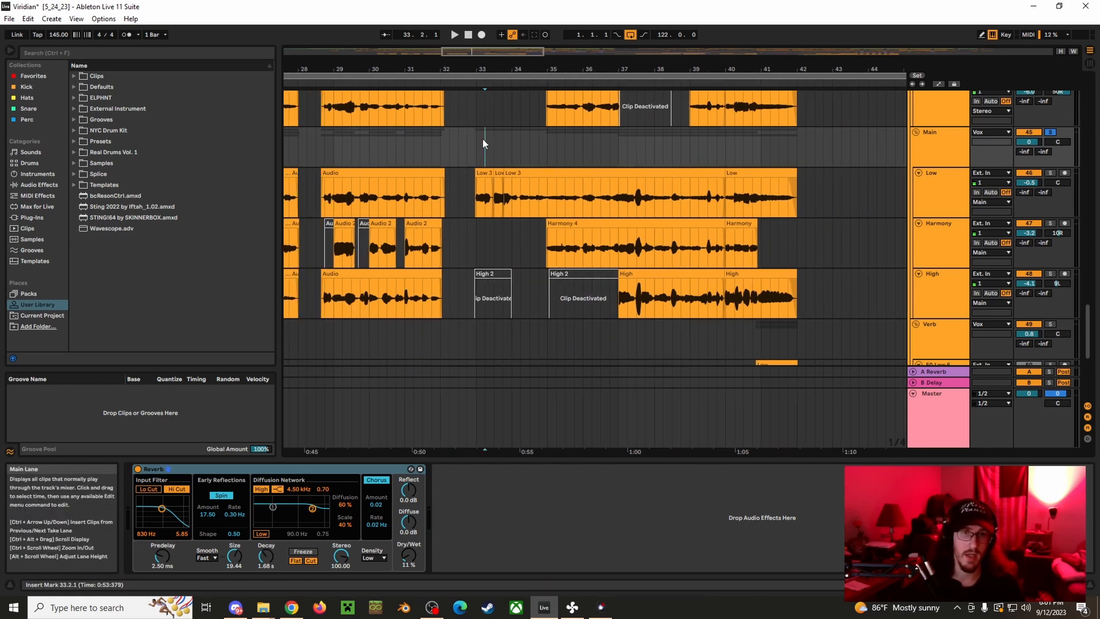
pyautogui.click(524, 173)
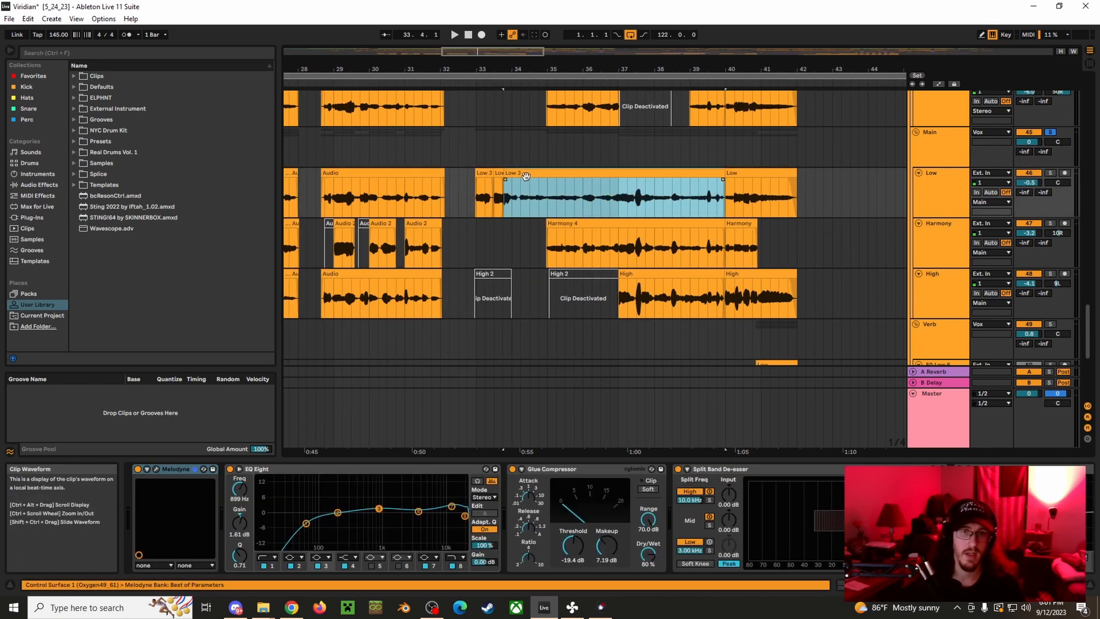
pyautogui.click(579, 227)
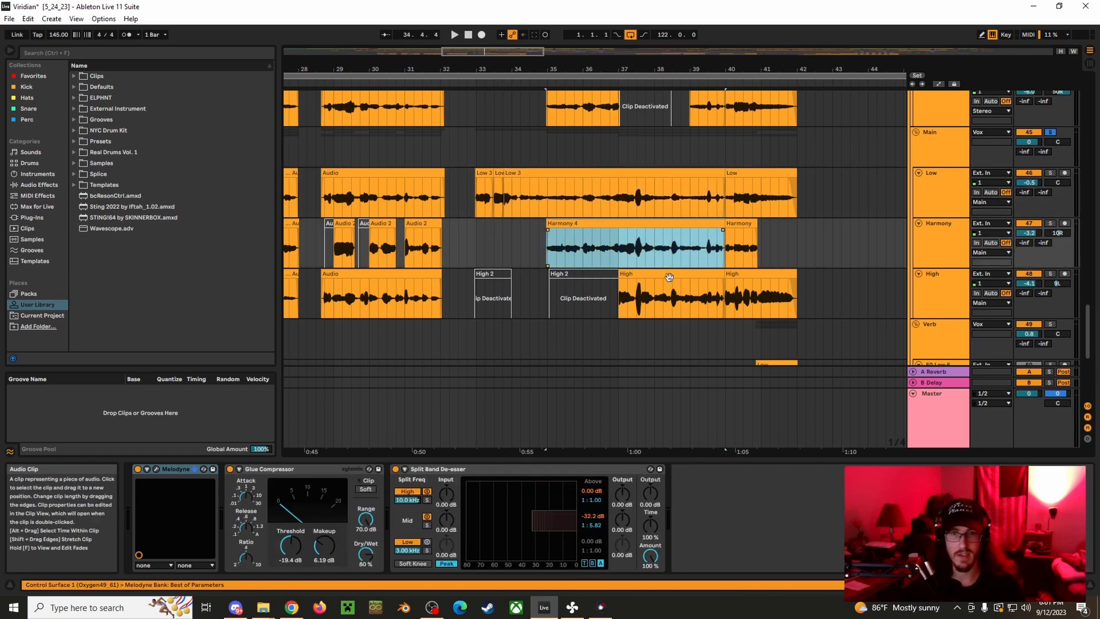
pyautogui.click(675, 284)
# Highlight the Stereo subgroup's L and R clips together from 14.1.1 to 48.1.1.
pyautogui.moveTo(743, 72); pyautogui.dragTo(666, 40)
pyautogui.scroll(3, 724, 204)
pyautogui.scroll(-1, 728, 238)
pyautogui.scroll(-1, 729, 240)
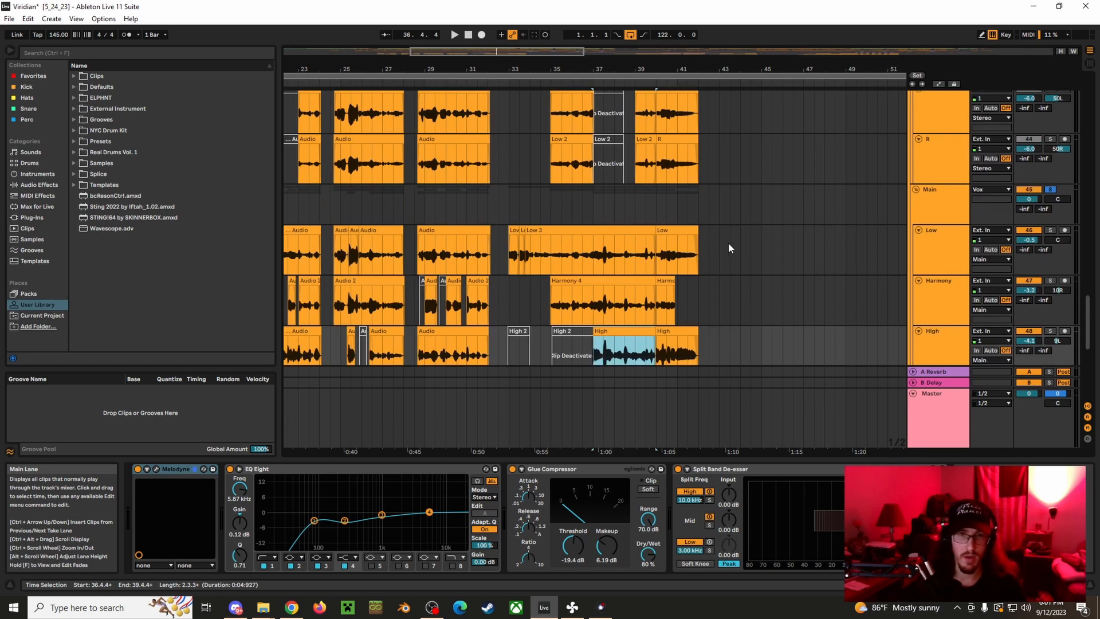
pyautogui.scroll(1, 721, 212)
pyautogui.scroll(-1, 729, 226)
pyautogui.scroll(1, 730, 236)
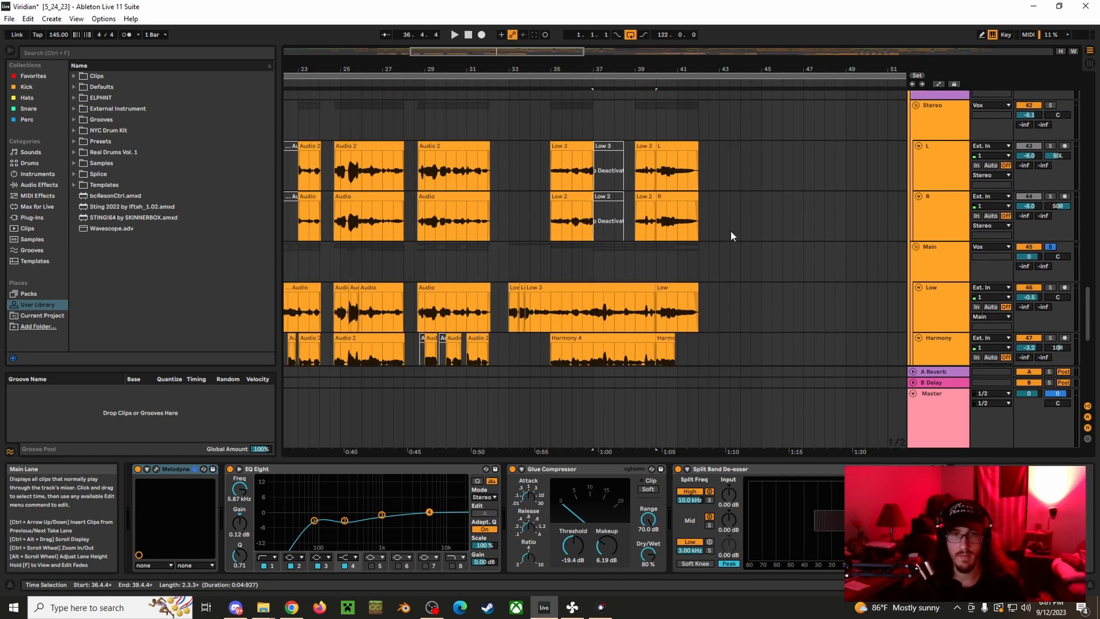
pyautogui.moveTo(515, 70); pyautogui.dragTo(635, 39)
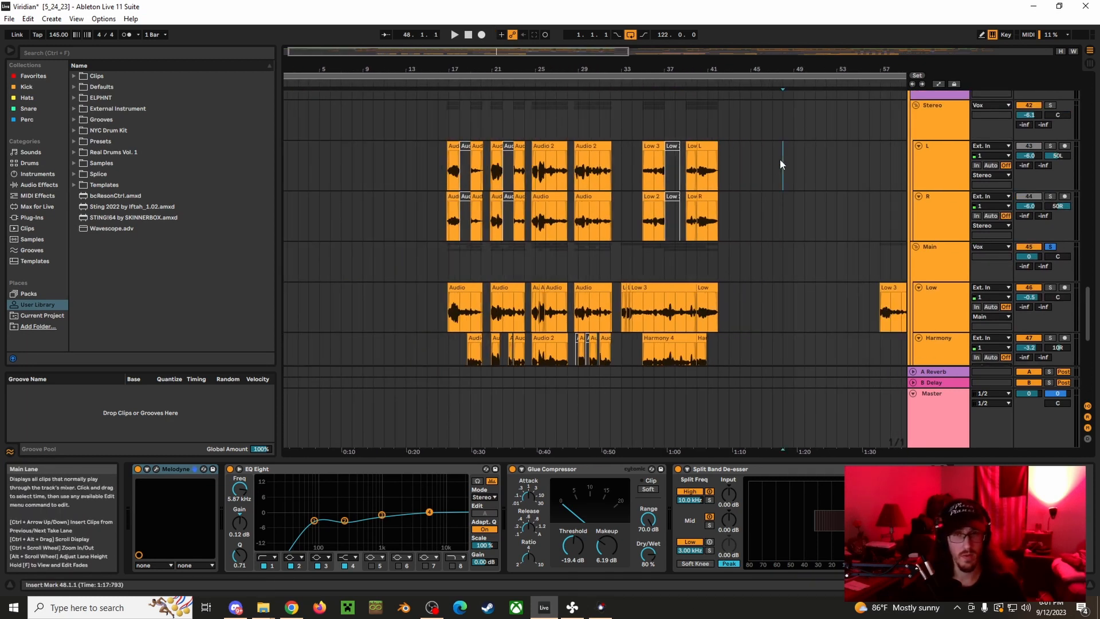
pyautogui.moveTo(781, 165); pyautogui.dragTo(417, 212)
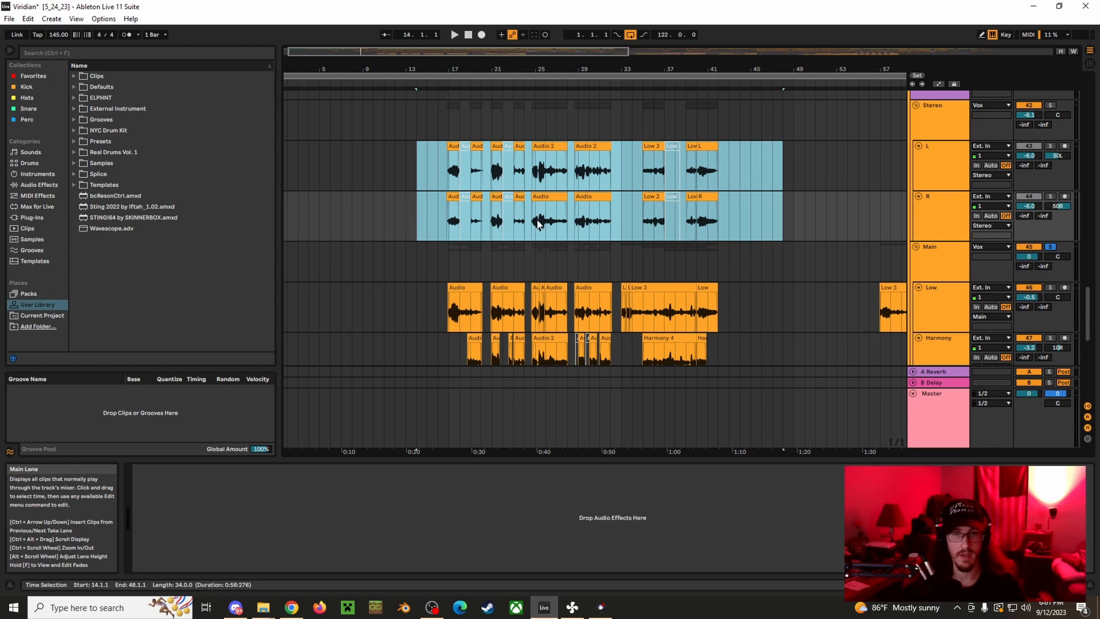
pyautogui.click(809, 217)
# Select the first L and R clips around bar 17, and the L clip starting at 19.1.1.
pyautogui.moveTo(487, 69); pyautogui.dragTo(383, 68)
pyautogui.click(373, 155)
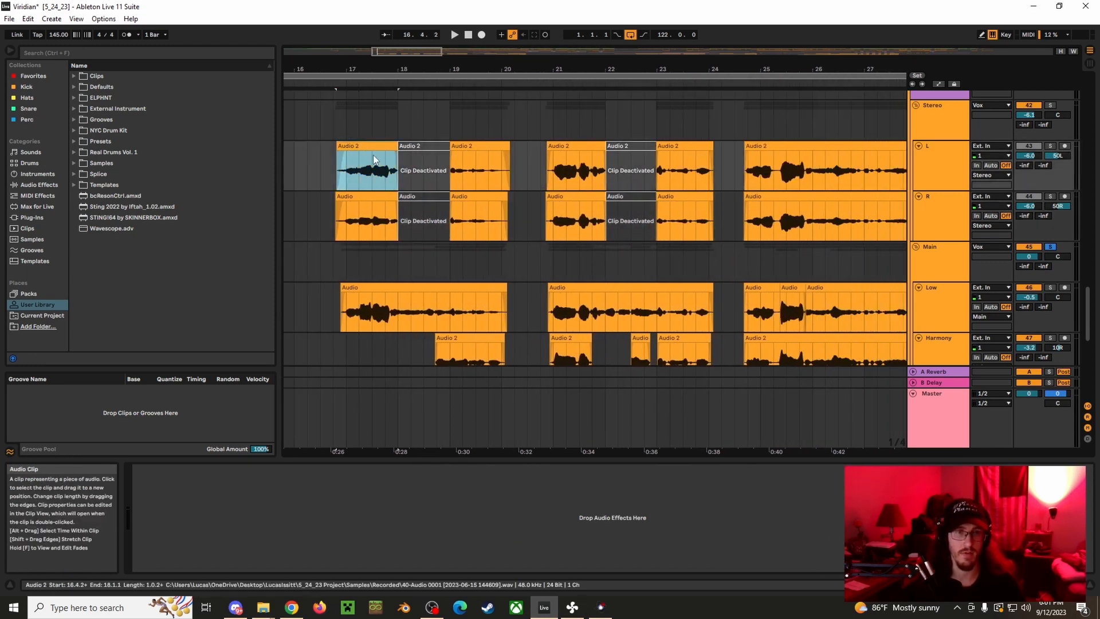
pyautogui.keyDown('shift'); pyautogui.click(375, 198); pyautogui.keyUp('shift')
pyautogui.moveTo(563, 68); pyautogui.dragTo(509, 63)
pyautogui.click(438, 146)
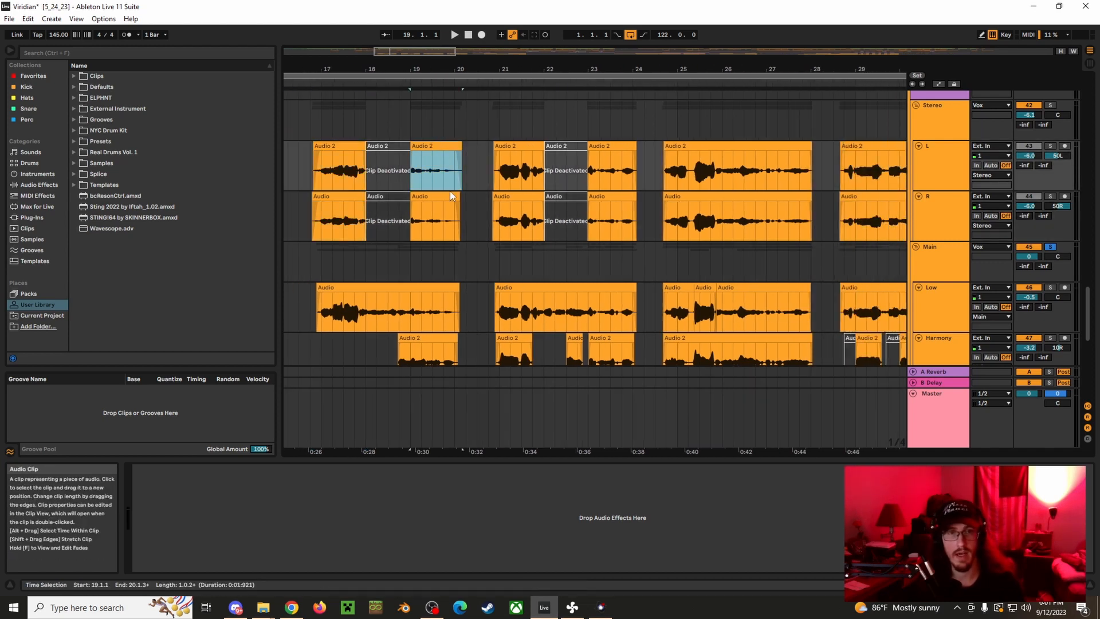
# Clear the Main subgroup's solo and audition the Stereo doubles with the full mix from 17.1.1.
pyautogui.click(633, 120)
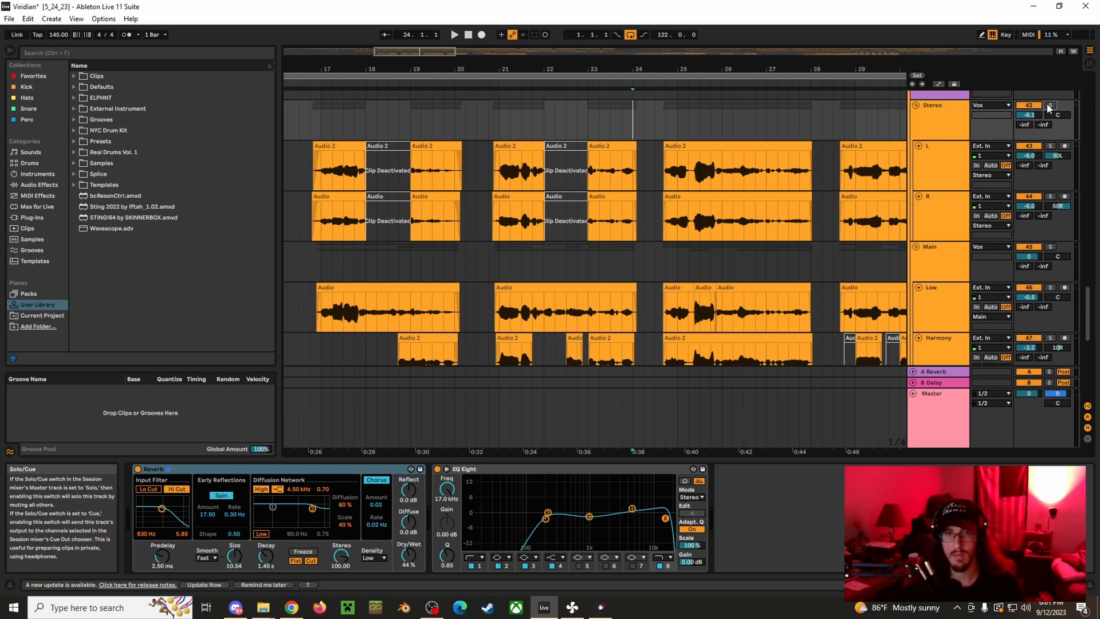
pyautogui.click(320, 126)
pyautogui.press('space')
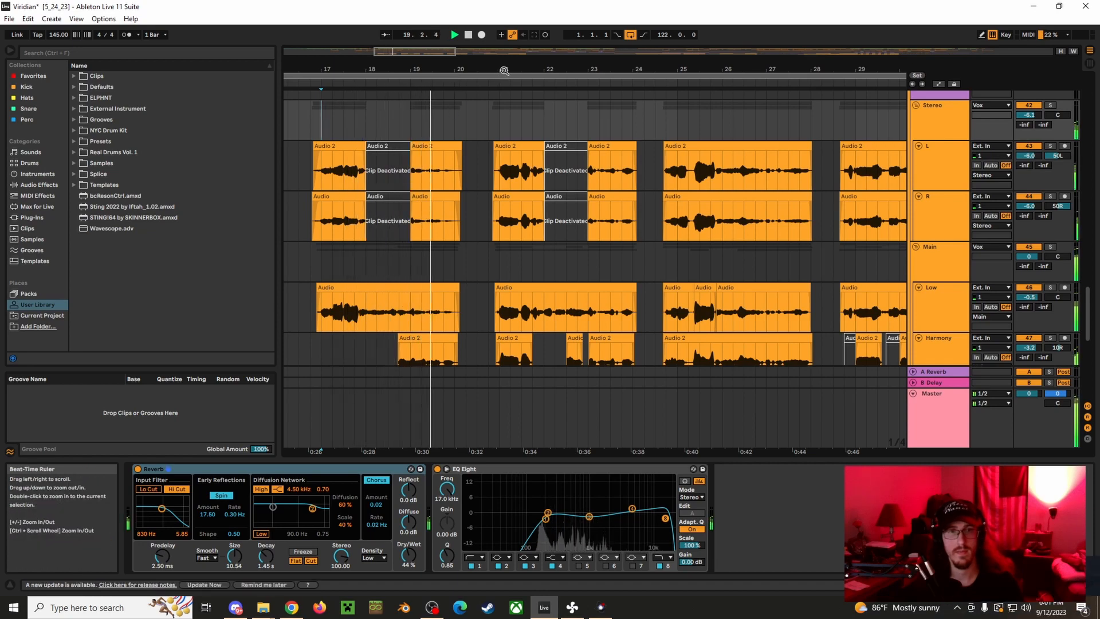
pyautogui.press('space')
# Locate the vocal section at bar 89 and place the insert mark on the Main subgroup at 89.1.1.
pyautogui.moveTo(789, 65); pyautogui.dragTo(467, 59)
pyautogui.scroll(-1, 840, 243)
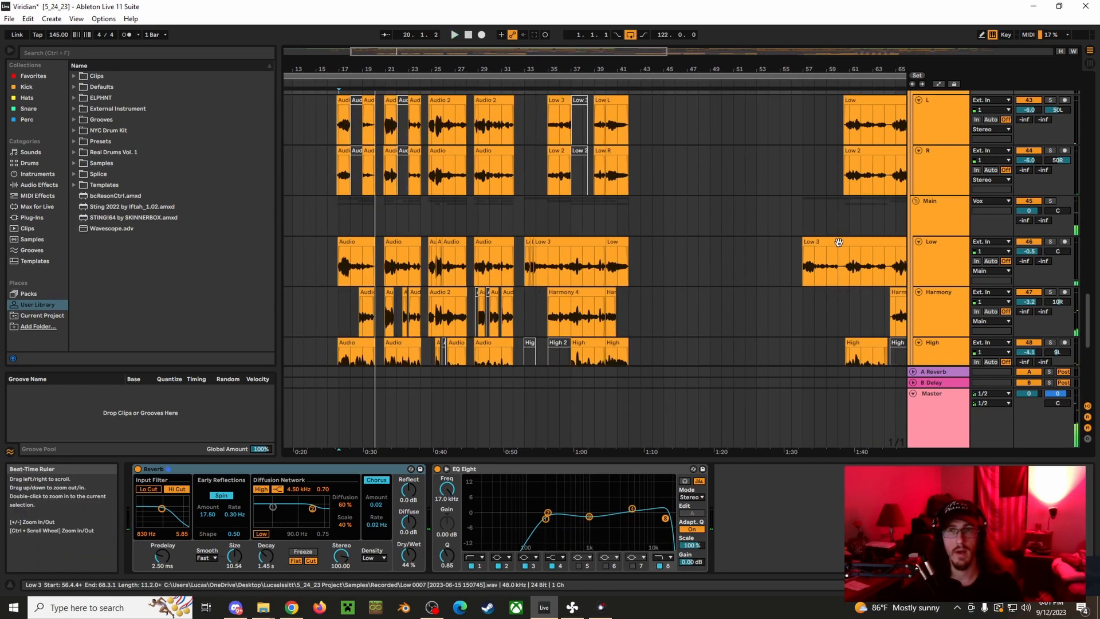
pyautogui.hscroll(10, 802, 217)
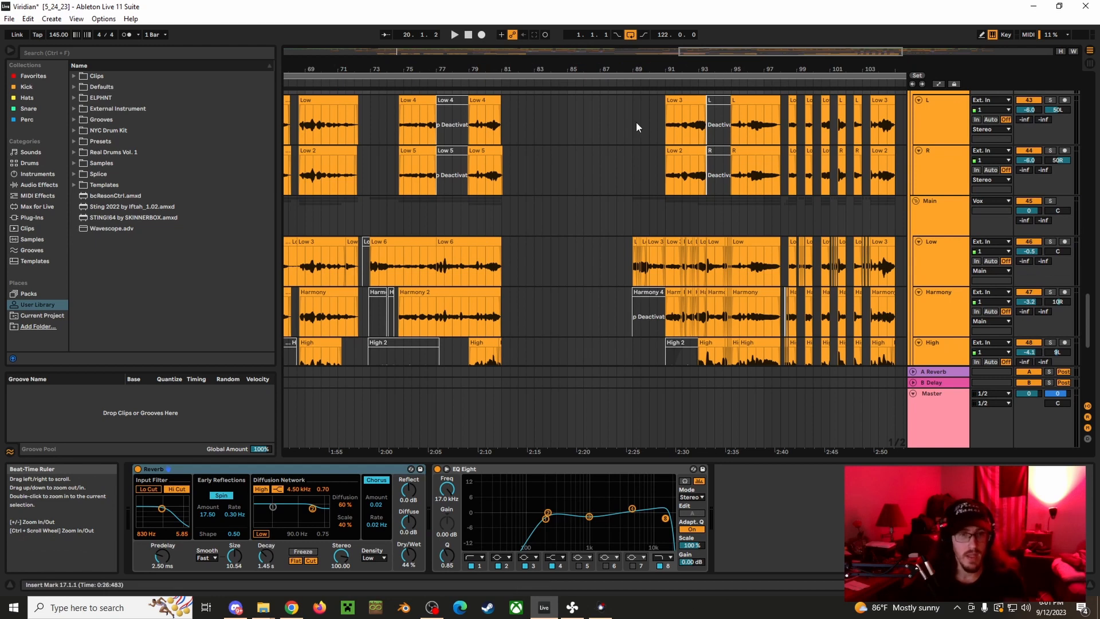
pyautogui.click(626, 217)
pyautogui.click(631, 217)
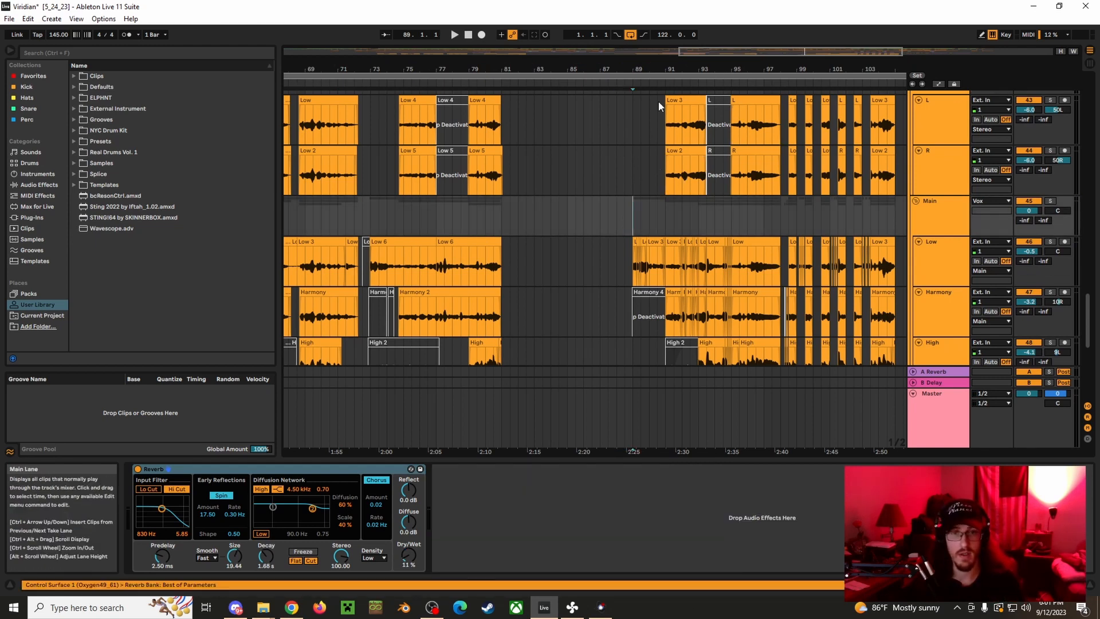
pyautogui.moveTo(671, 65)
pyautogui.mouseDown()
pyautogui.moveTo(669, 138)
pyautogui.moveTo(650, 143)
pyautogui.mouseUp()
pyautogui.scroll(-3, 591, 170)
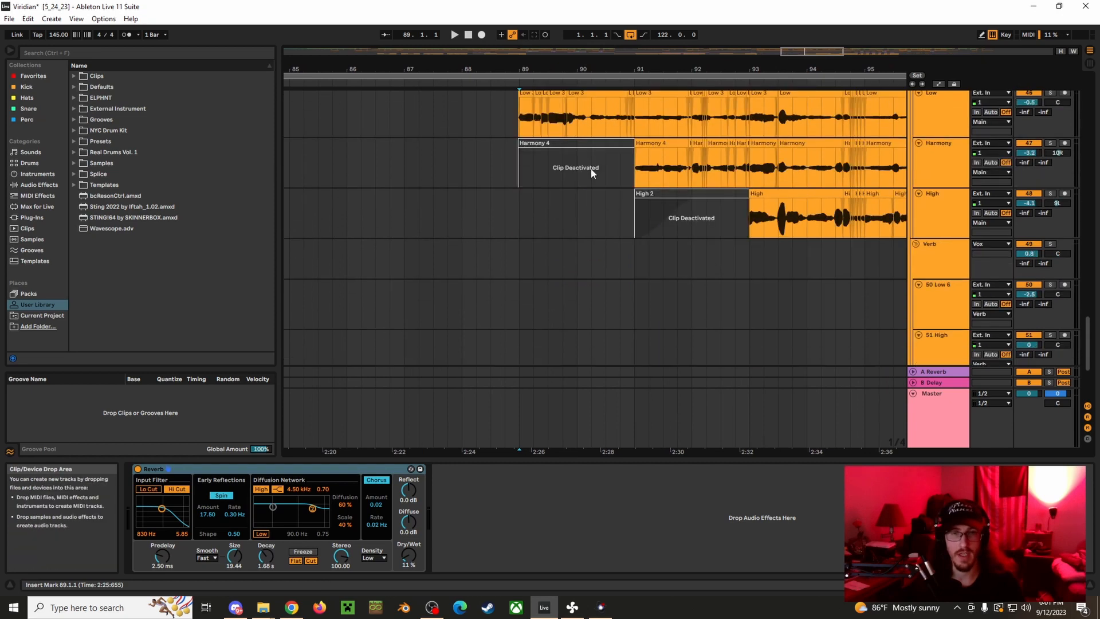
# Solo the Low vocal track and audition its chopped clips from 89.1.1.
pyautogui.click(776, 183)
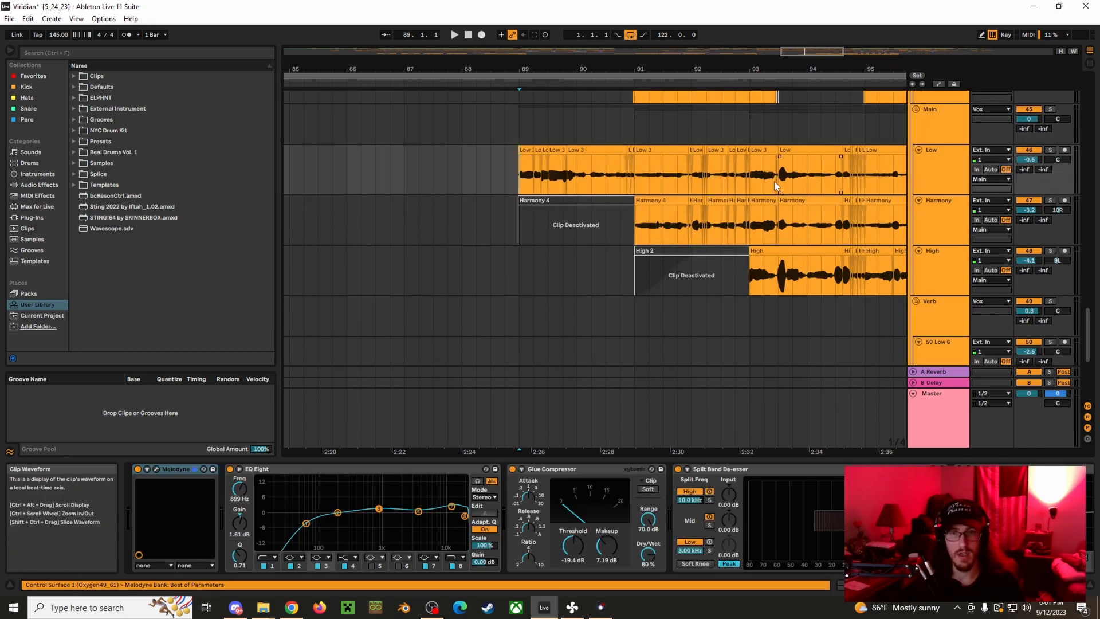
pyautogui.click(952, 179)
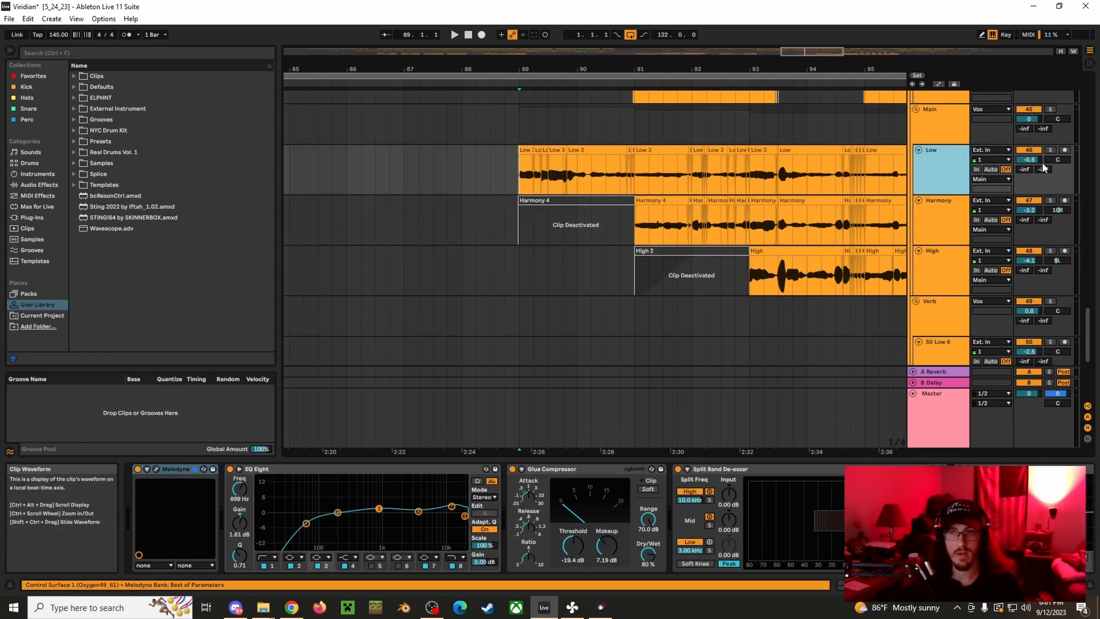
pyautogui.click(1050, 151)
pyautogui.click(521, 168)
pyautogui.scroll(3, 543, 166)
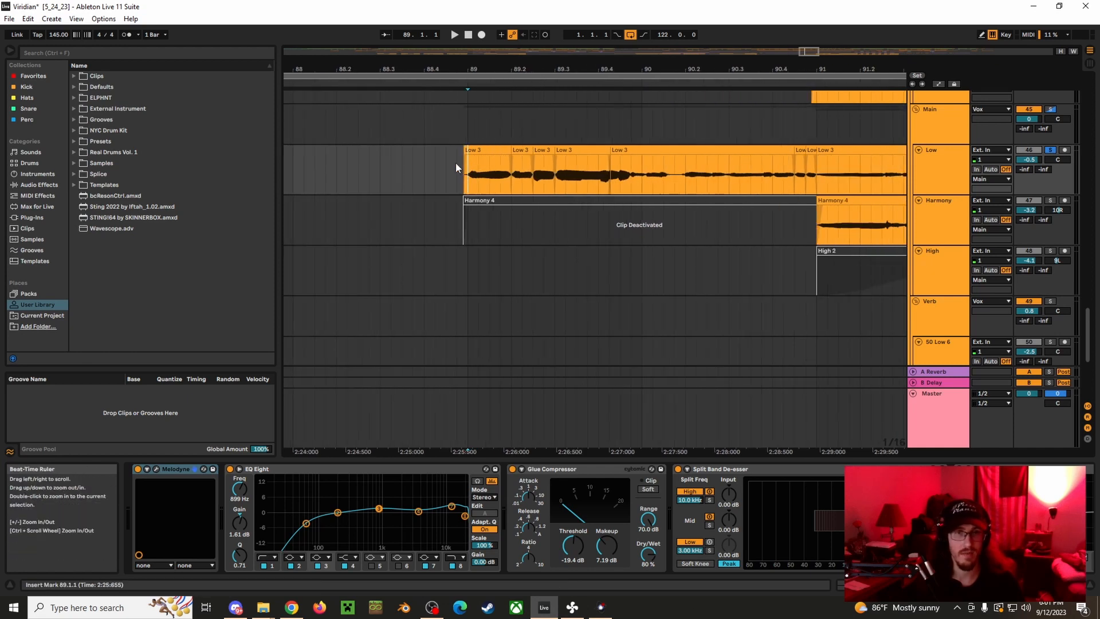
pyautogui.press('space')
pyautogui.press('space')
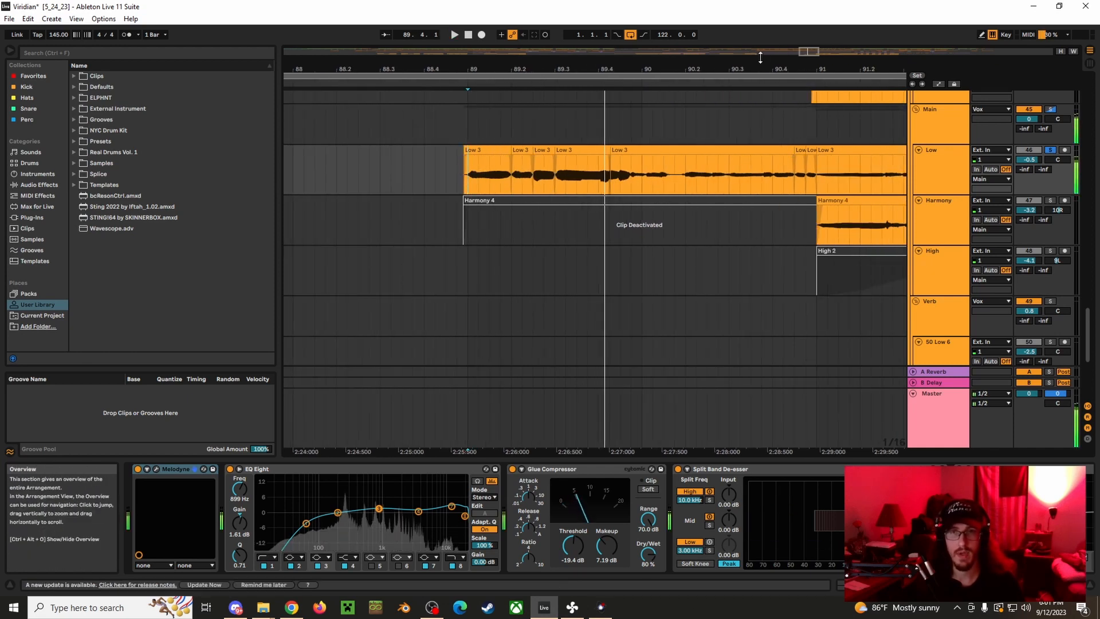
# Try splitting the Low and Harmony clips around the slice from 91.4.1 to 91.4.3, and undo the edits.
pyautogui.moveTo(760, 68); pyautogui.dragTo(334, 63)
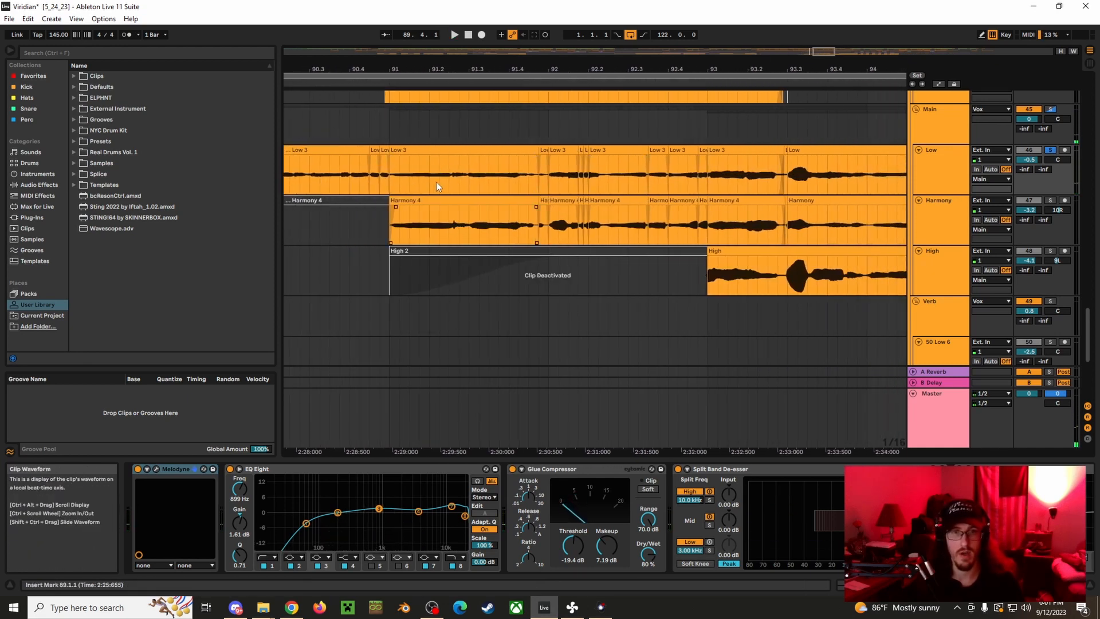
pyautogui.moveTo(510, 210); pyautogui.dragTo(509, 212)
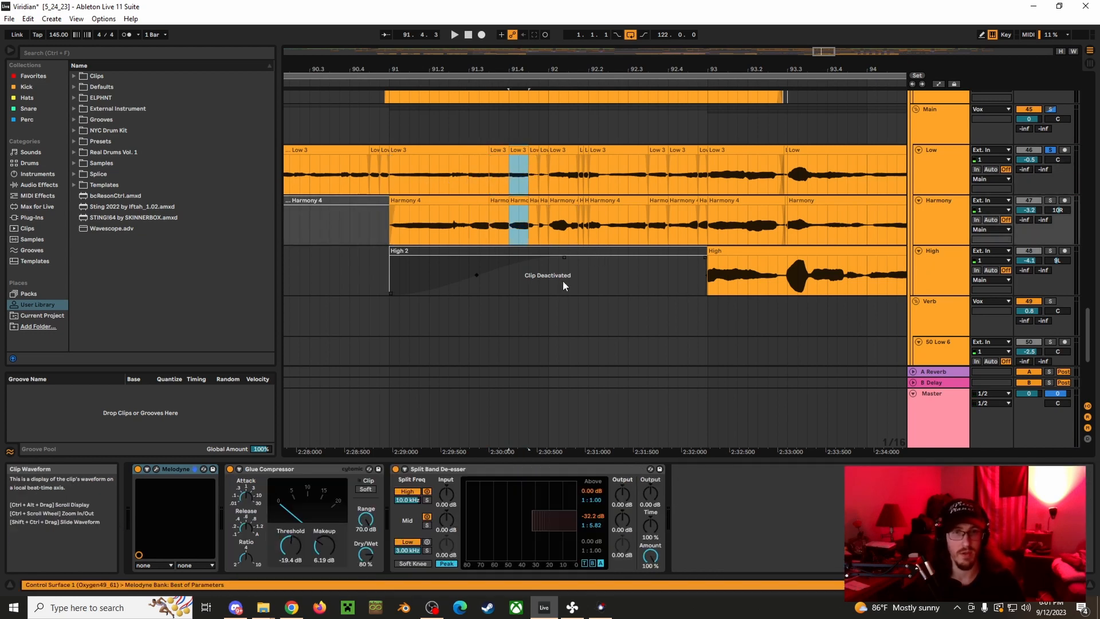
pyautogui.hotkey('ctrl', 'z')
pyautogui.hotkey('ctrl', 'z')
# Audition the soloed Low vocal's cuts from 91.4.4, and clear the track's solo.
pyautogui.click(541, 186)
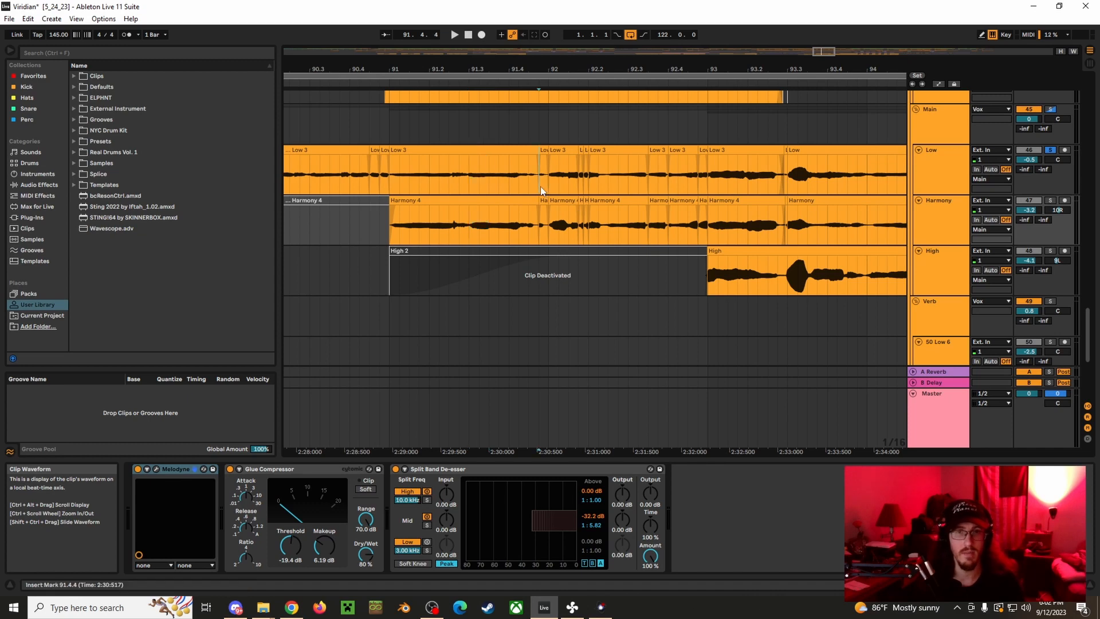
pyautogui.press('space')
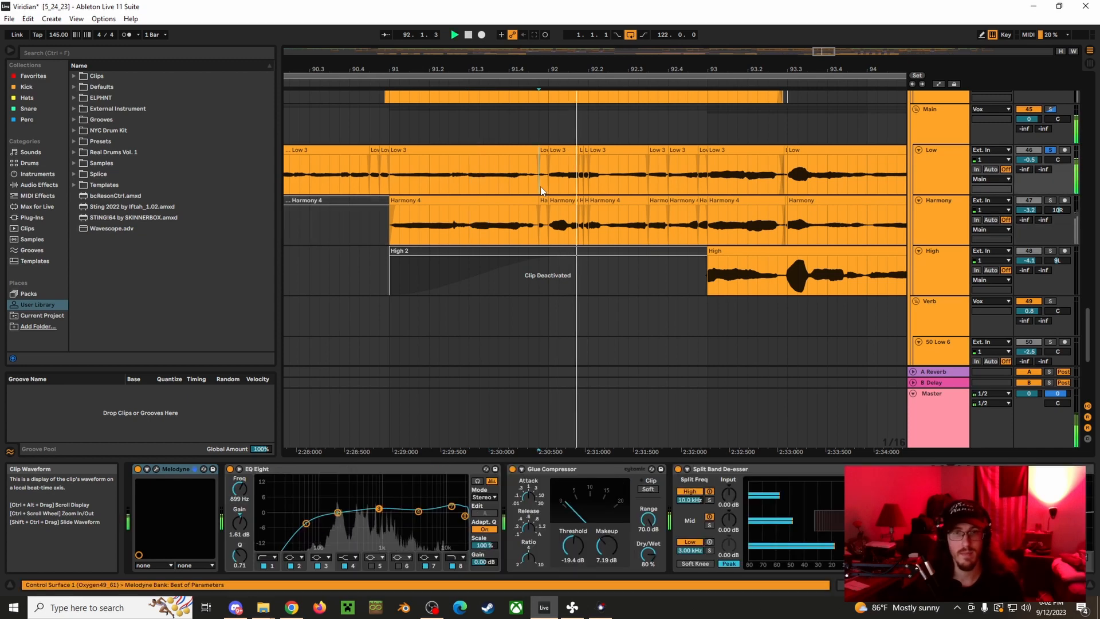
pyautogui.press('space')
pyautogui.click(1049, 151)
# Solo the Main subgroup and audition its combined layers from 94.2.3.
pyautogui.moveTo(791, 65); pyautogui.dragTo(487, 45)
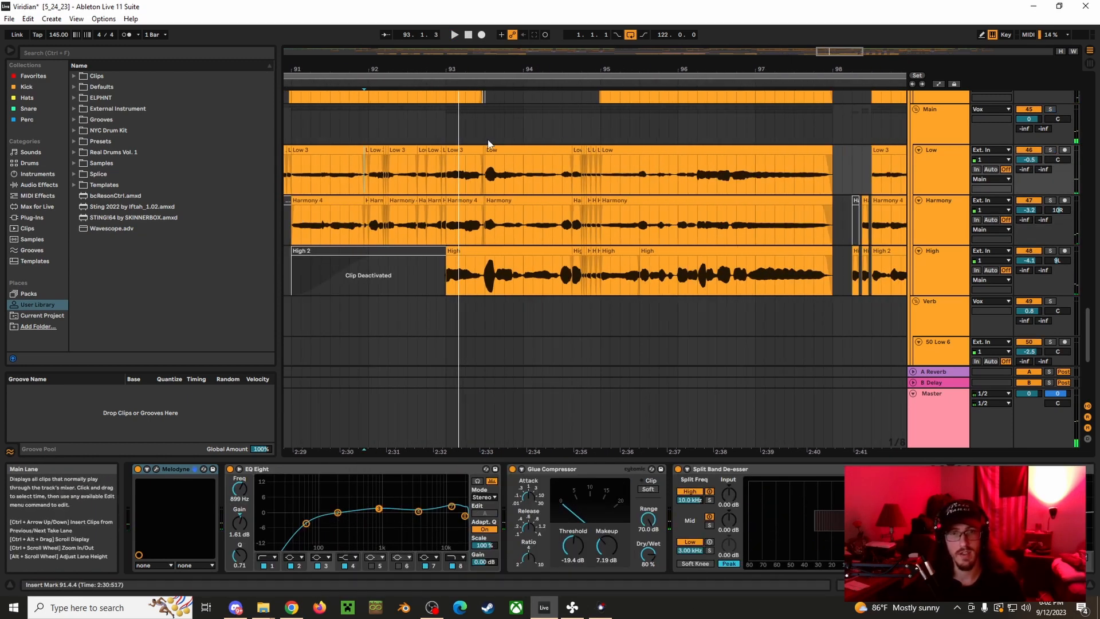
pyautogui.click(553, 181)
pyautogui.click(1050, 109)
pyautogui.press('space')
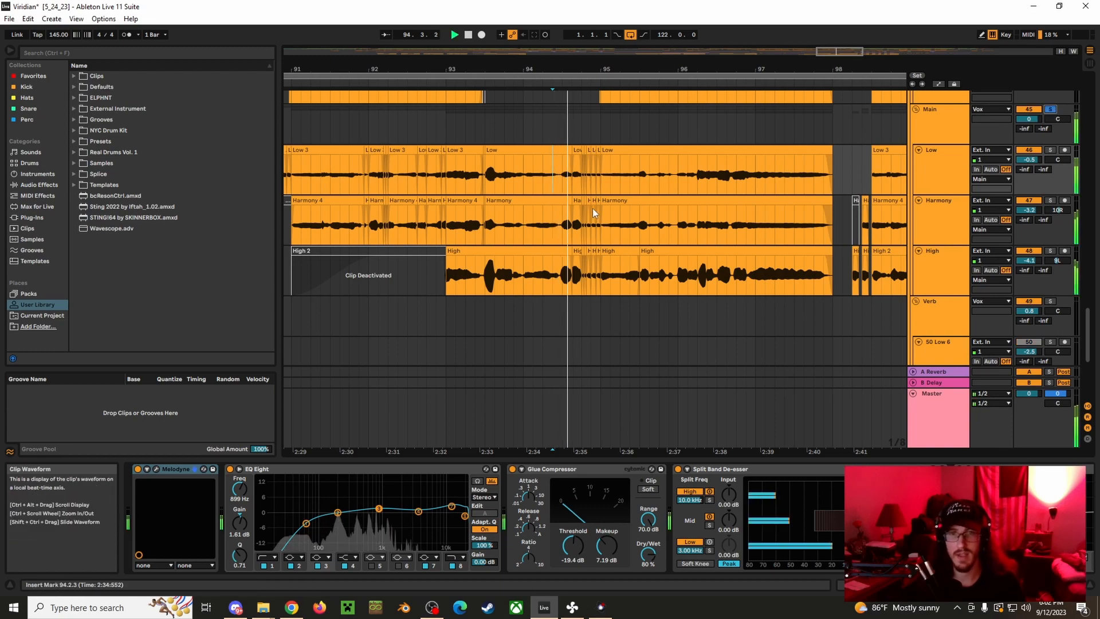
pyautogui.press('space')
# Examine how the Stereo and Main vocal clips are chopped and layered between bars 95 and 104.
pyautogui.moveTo(887, 68); pyautogui.dragTo(498, 140)
pyautogui.scroll(3, 678, 353)
pyautogui.scroll(-2, 675, 344)
pyautogui.scroll(1, 614, 192)
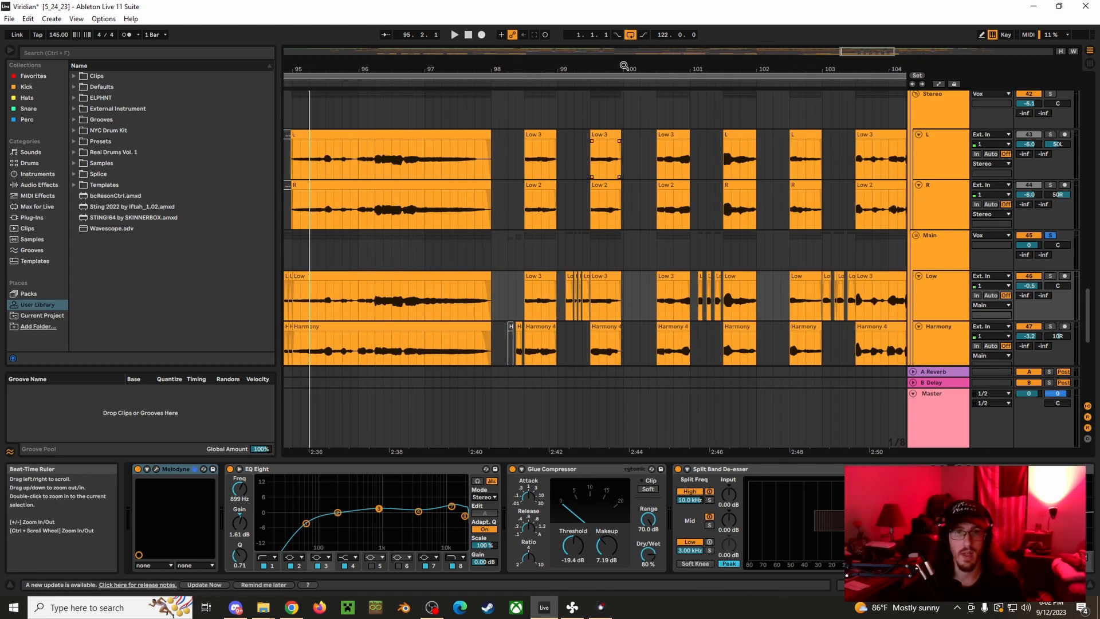
pyautogui.moveTo(624, 66)
pyautogui.mouseDown()
pyautogui.moveTo(663, 66)
pyautogui.moveTo(619, 63)
pyautogui.mouseUp()
pyautogui.scroll(-5, 685, 169)
pyautogui.scroll(2, 625, 257)
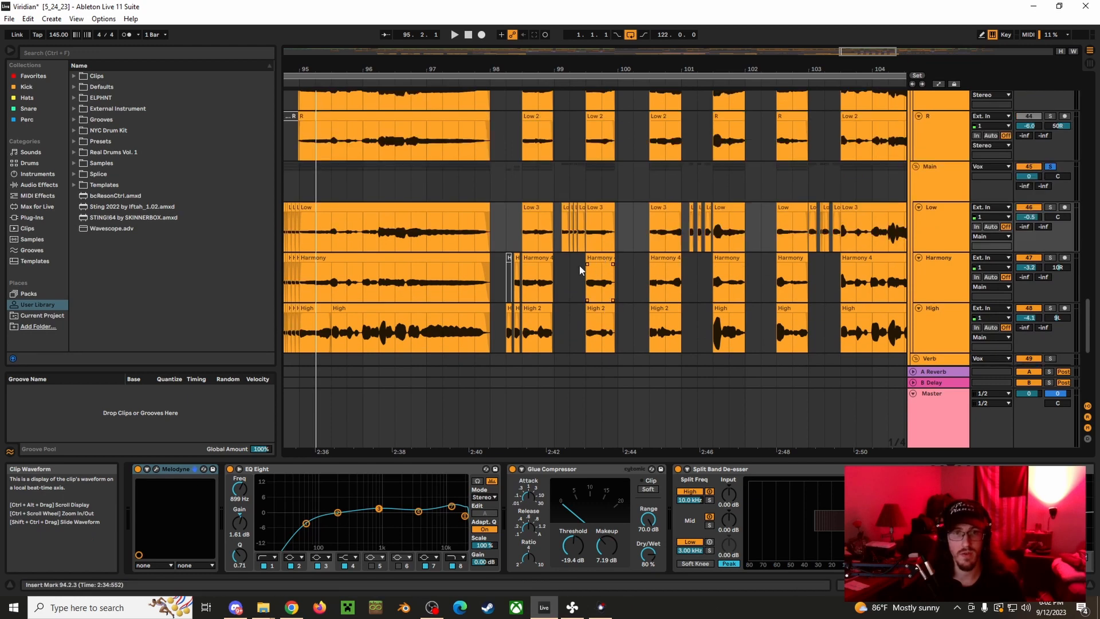
pyautogui.scroll(-3, 624, 215)
pyautogui.click(629, 216)
pyautogui.scroll(2, 768, 201)
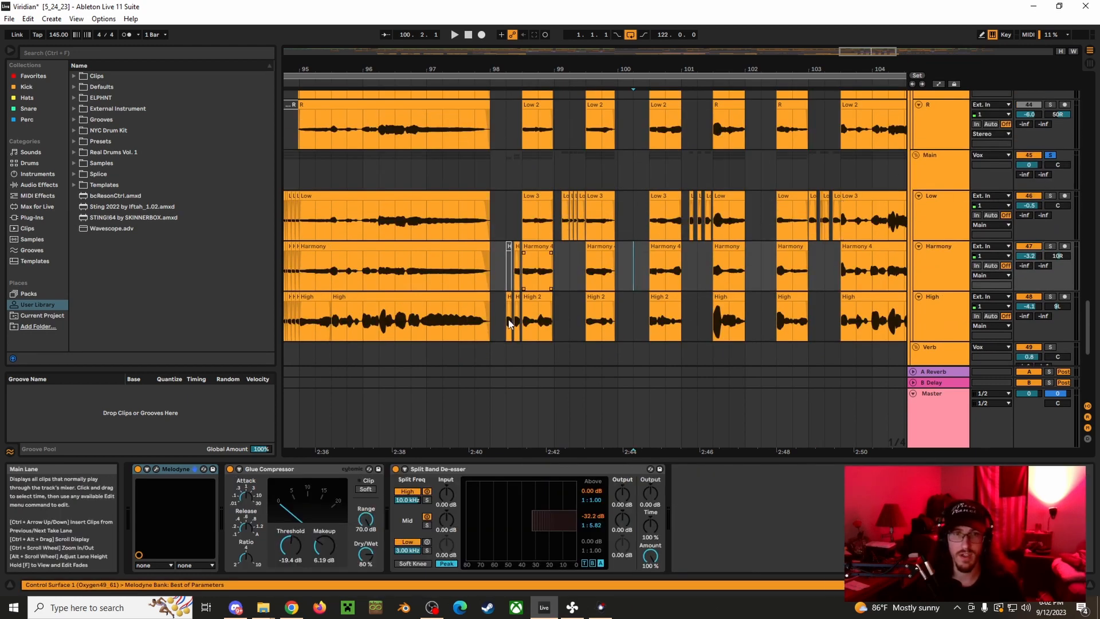
# Audition the soloed Main subgroup from 98.1.1, stop playback, and select the Harmony and High tracks in turn.
pyautogui.click(492, 173)
pyautogui.press('space')
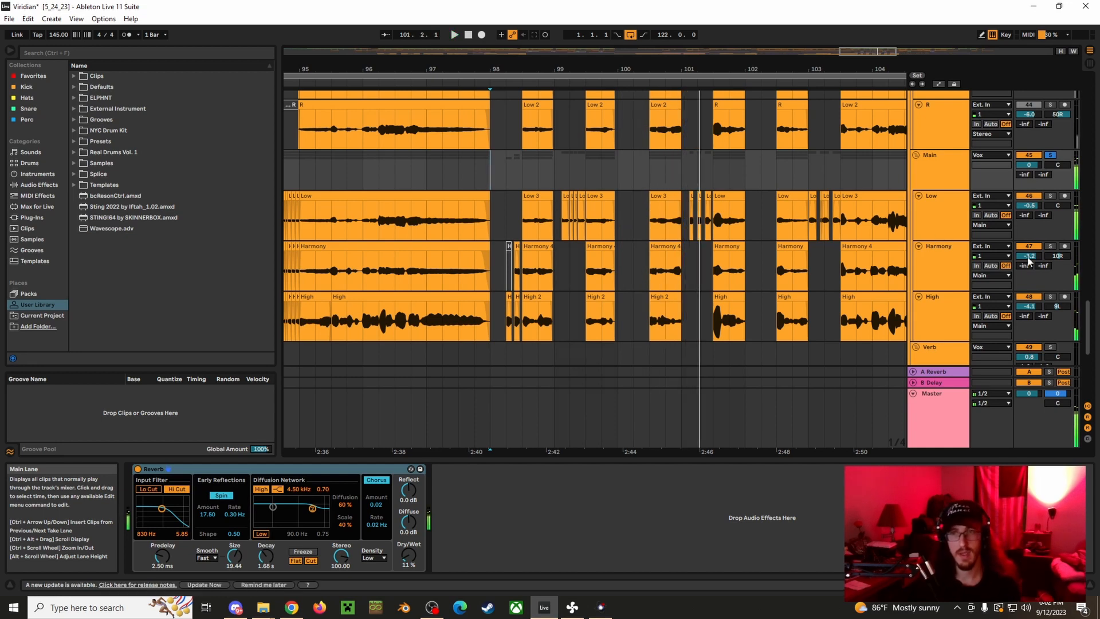
pyautogui.click(969, 286)
pyautogui.click(955, 320)
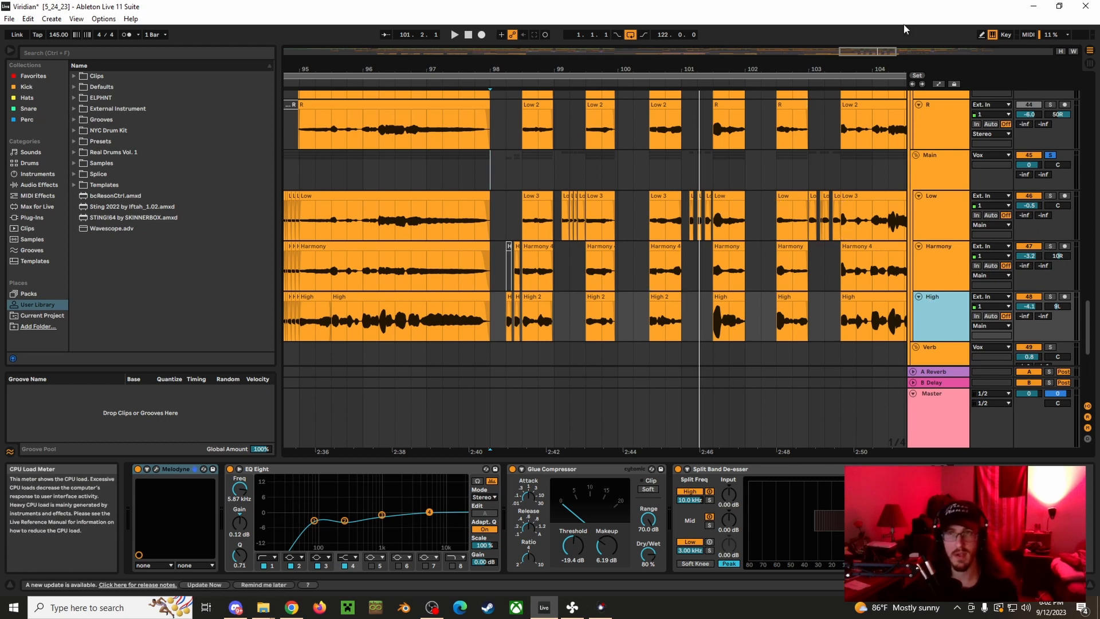
# Clear the Main subgroup's solo and audition the chopped vocals in the full mix from 98.1.1.
pyautogui.press('space')
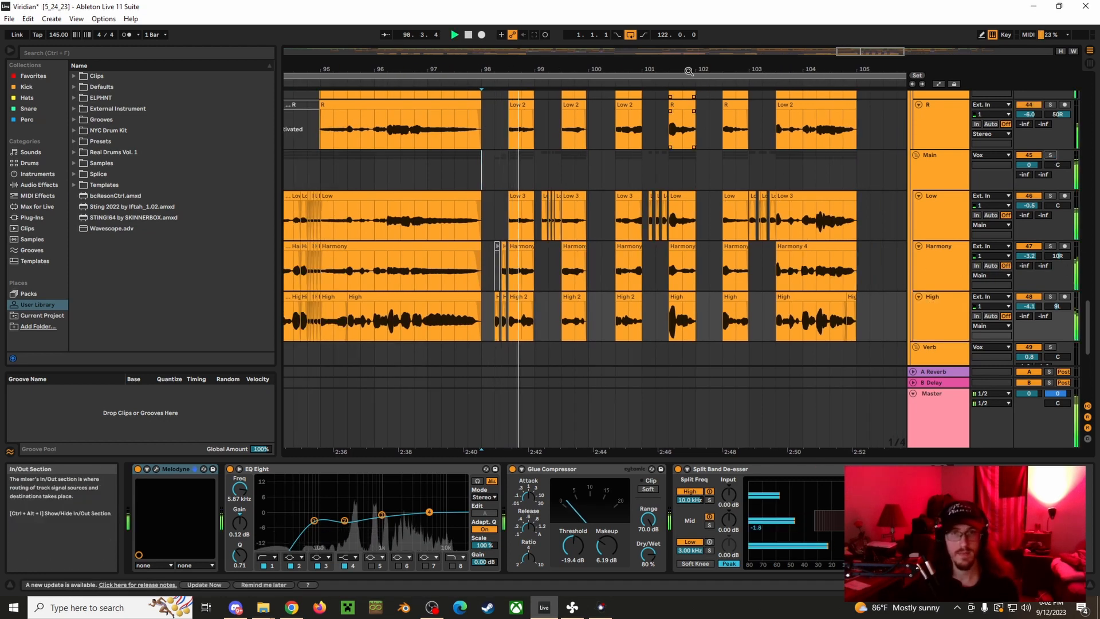
pyautogui.scroll(-2, 505, 171)
pyautogui.scroll(10, 506, 172)
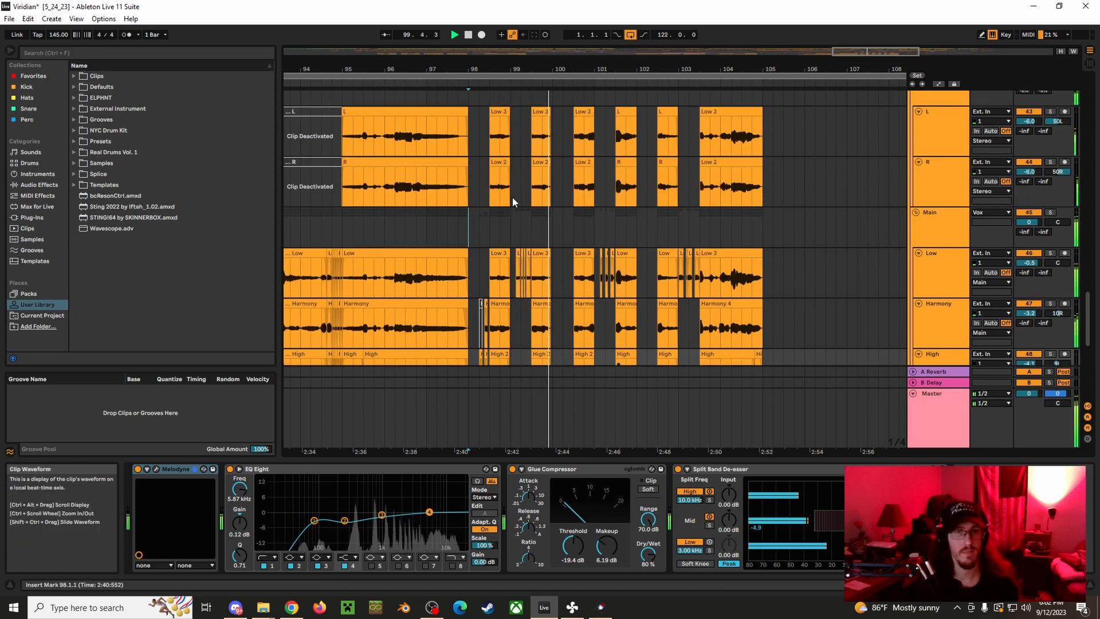
# Solo the 22 Serum track and look over its bass clips across bars 61 to 121.
pyautogui.scroll(5, 508, 214)
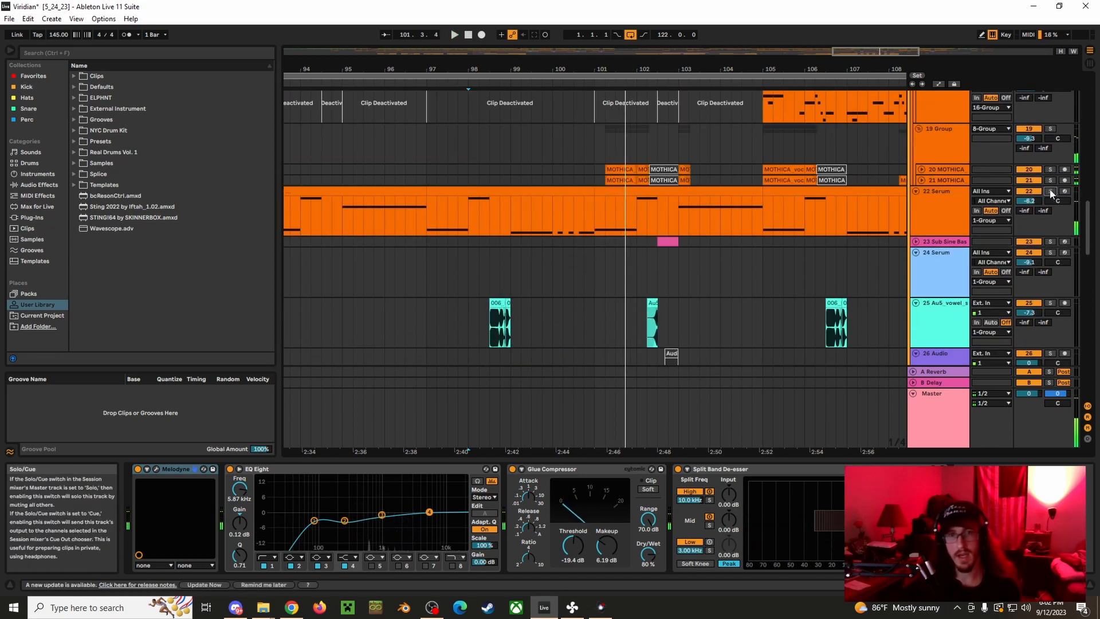
pyautogui.moveTo(436, 66); pyautogui.dragTo(615, 28)
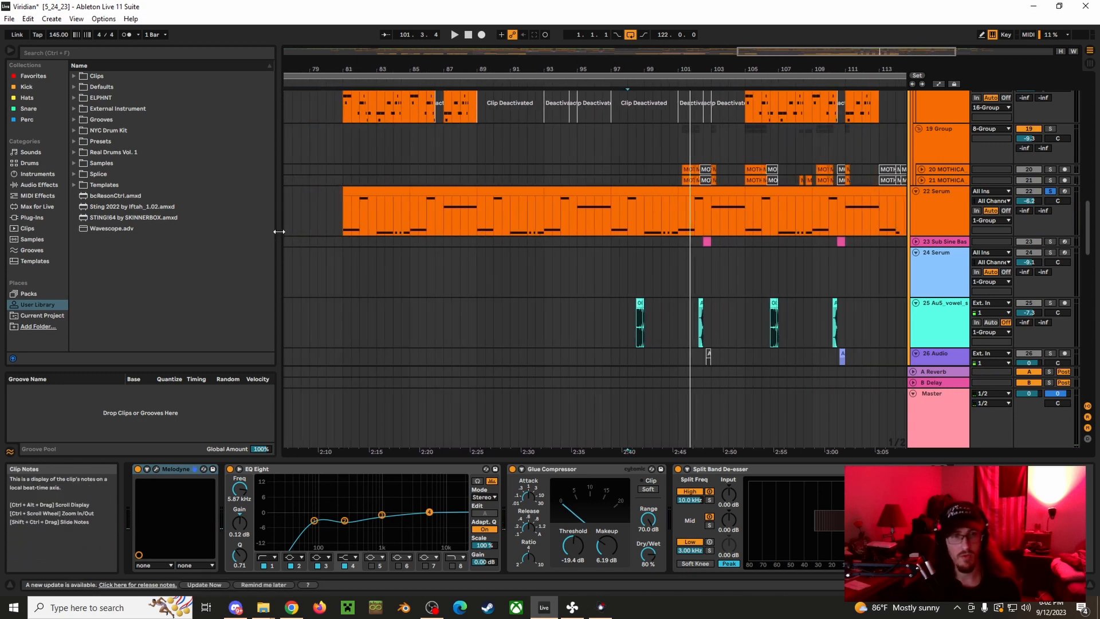
pyautogui.moveTo(539, 77); pyautogui.dragTo(545, 69)
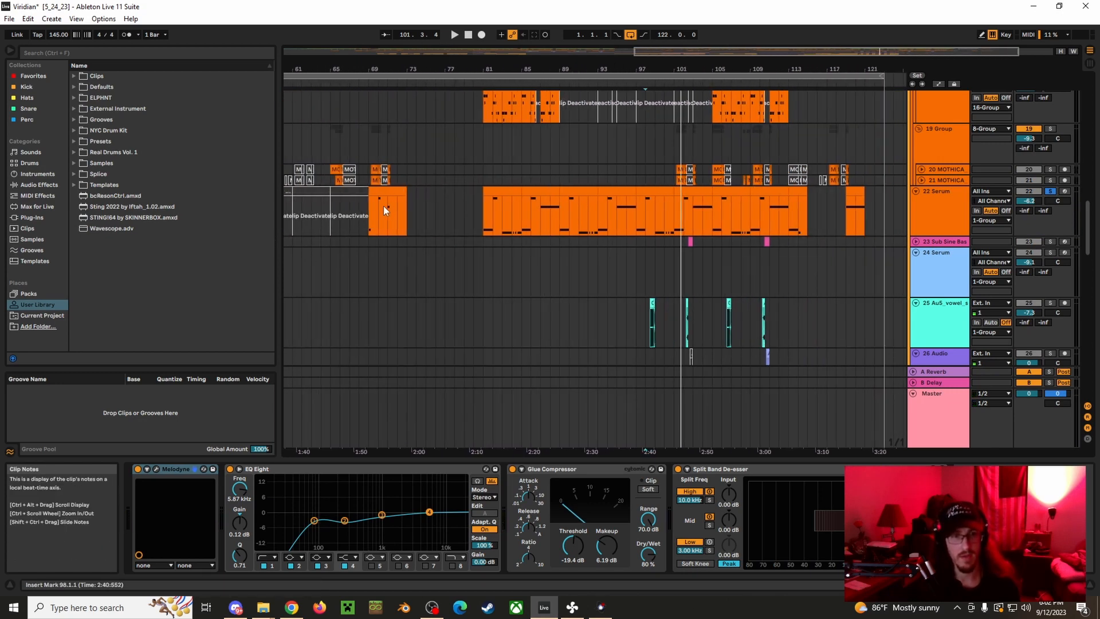
pyautogui.moveTo(640, 69); pyautogui.dragTo(868, 231)
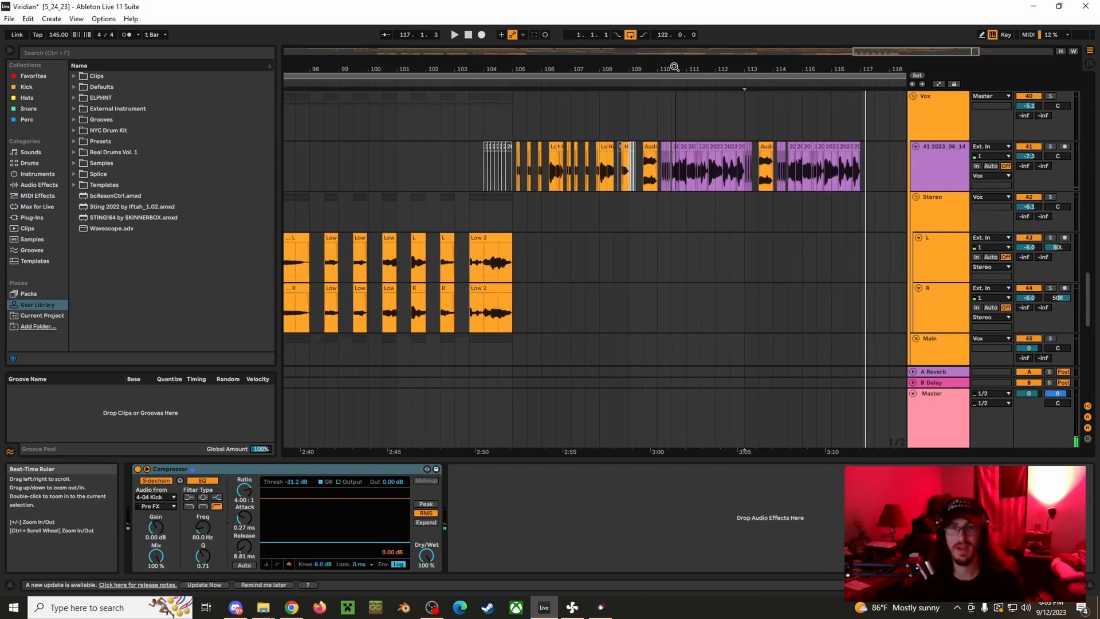
# Examine the chopped vocal clips on track 41 between bars 105 and 117.
pyautogui.moveTo(522, 175); pyautogui.dragTo(856, 172)
pyautogui.click(865, 174)
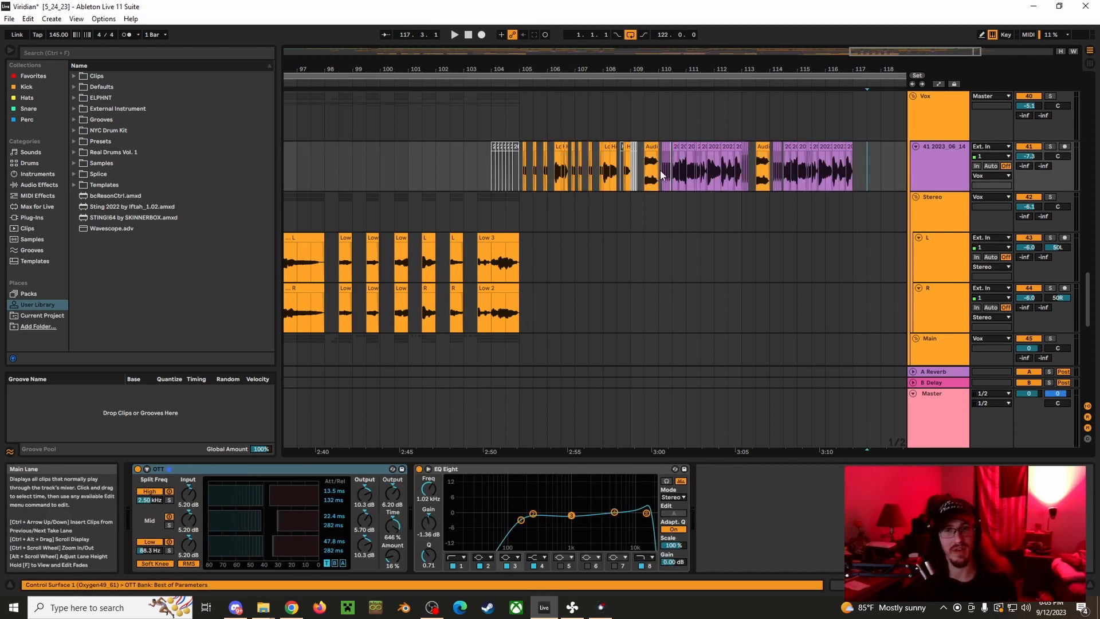
pyautogui.moveTo(659, 173); pyautogui.dragTo(632, 171)
pyautogui.click(870, 174)
pyautogui.click(714, 170)
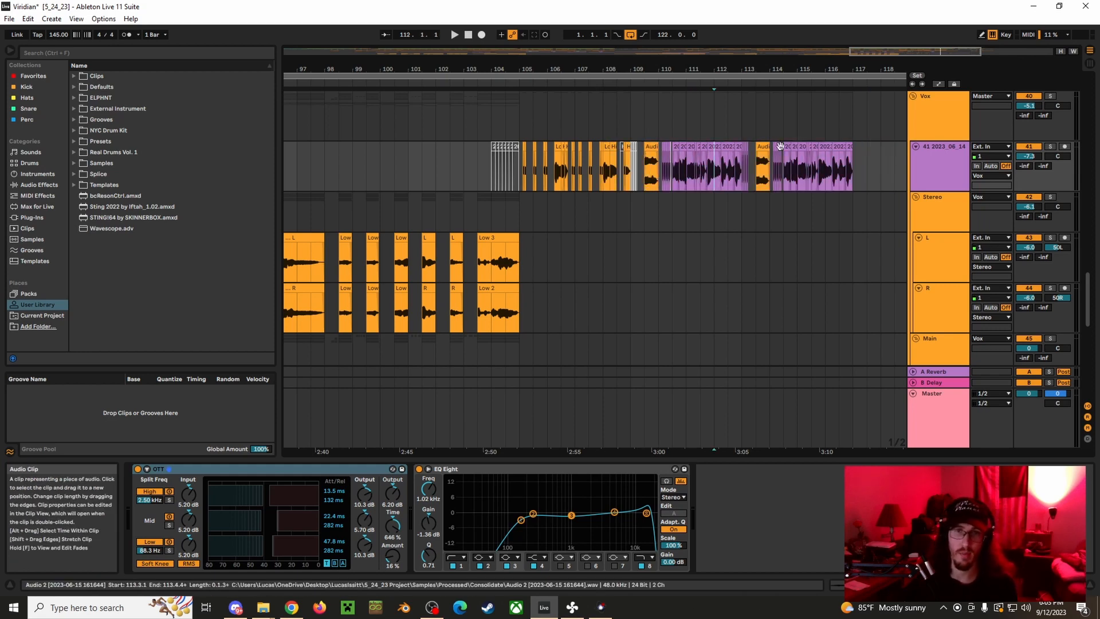
# Solo track 41 and compare its vocal phrases at 114.1.1 to 117.1.1 and from 110.1.3 to just past bar 113.
pyautogui.moveTo(655, 69); pyautogui.dragTo(579, 123)
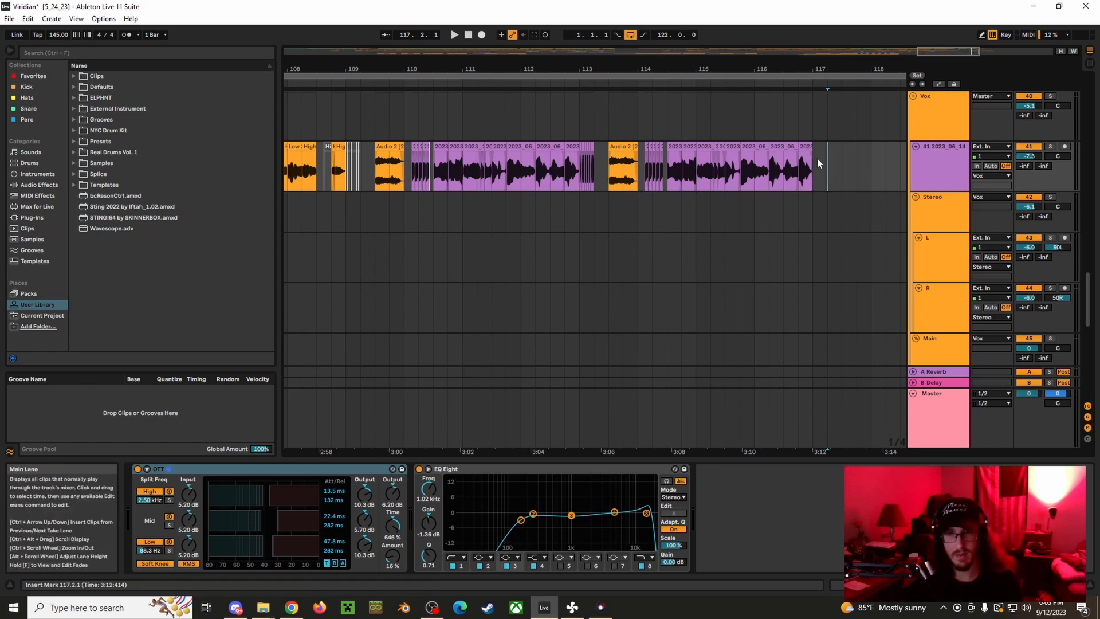
pyautogui.moveTo(814, 167); pyautogui.dragTo(666, 166)
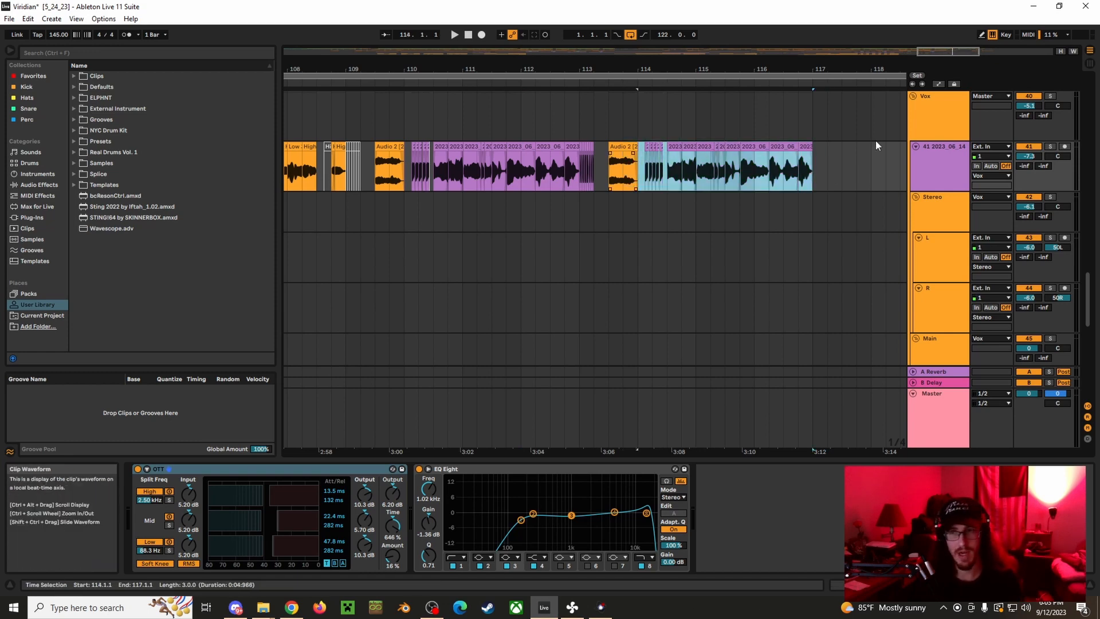
pyautogui.click(1051, 150)
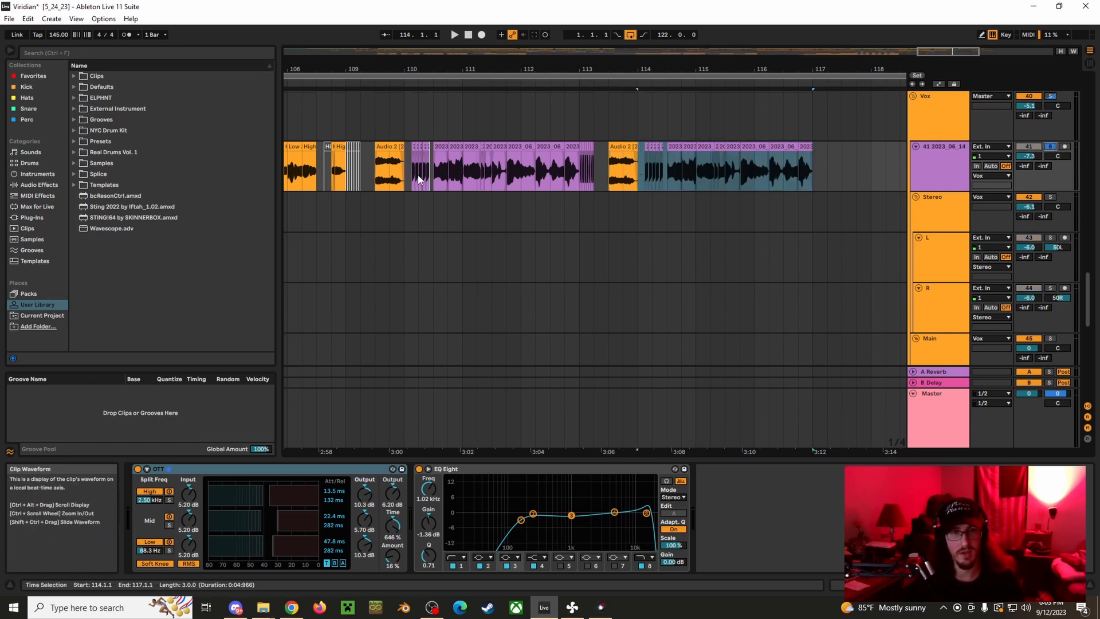
pyautogui.moveTo(414, 183); pyautogui.dragTo(548, 182)
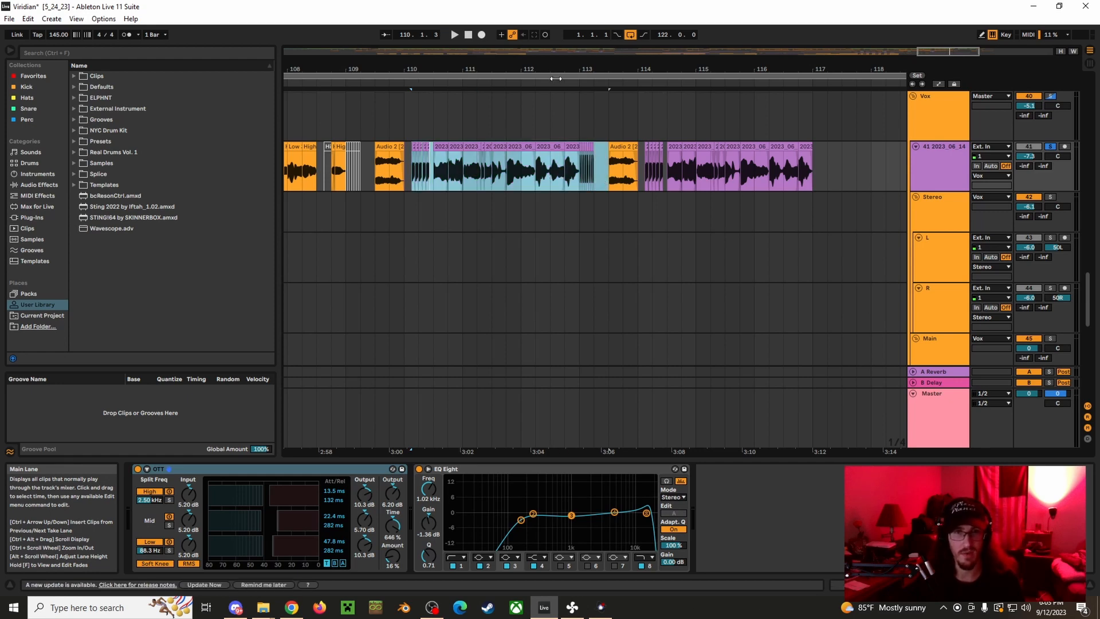
pyautogui.moveTo(556, 78); pyautogui.dragTo(674, 92)
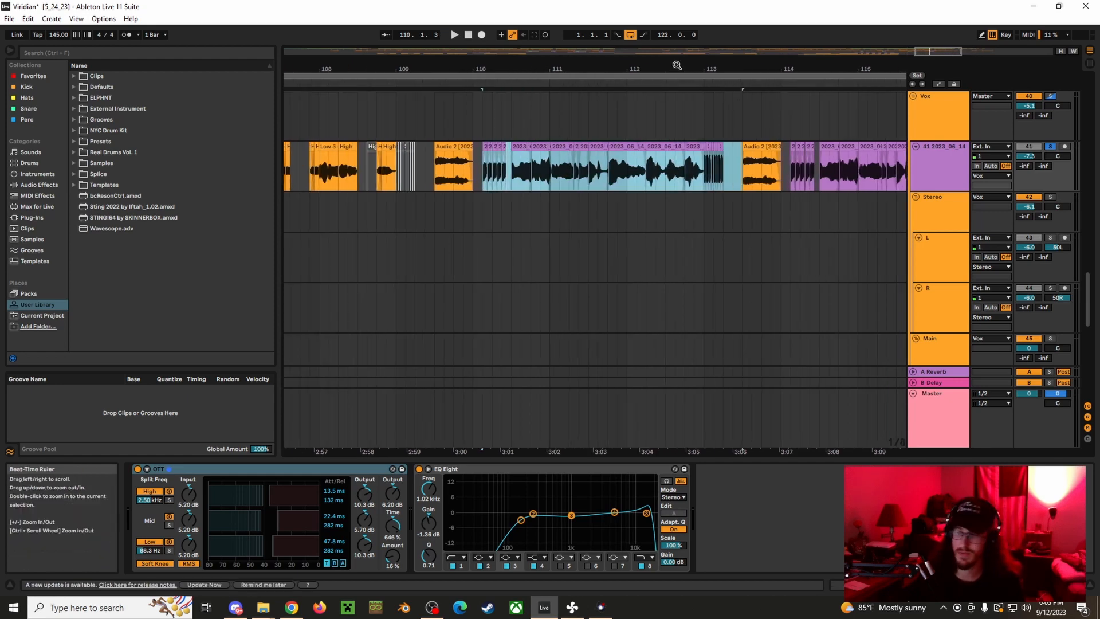
# Audition the soloed vocal chops on track 41 from 110.1.1, and stop playback.
pyautogui.click(477, 169)
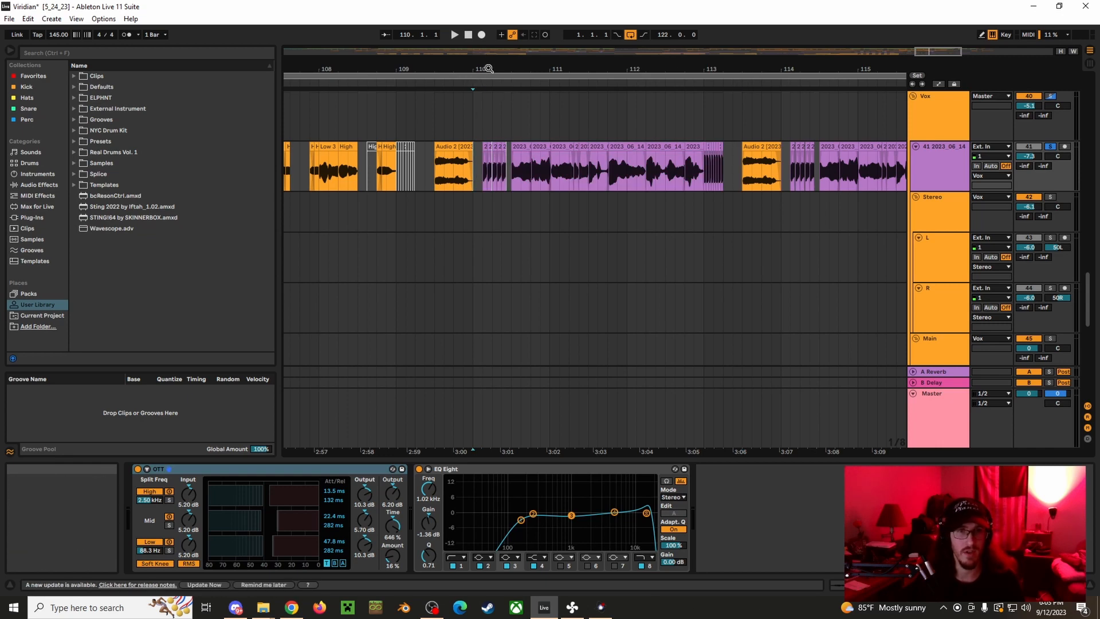
pyautogui.moveTo(488, 68); pyautogui.dragTo(616, 50)
pyautogui.press('space')
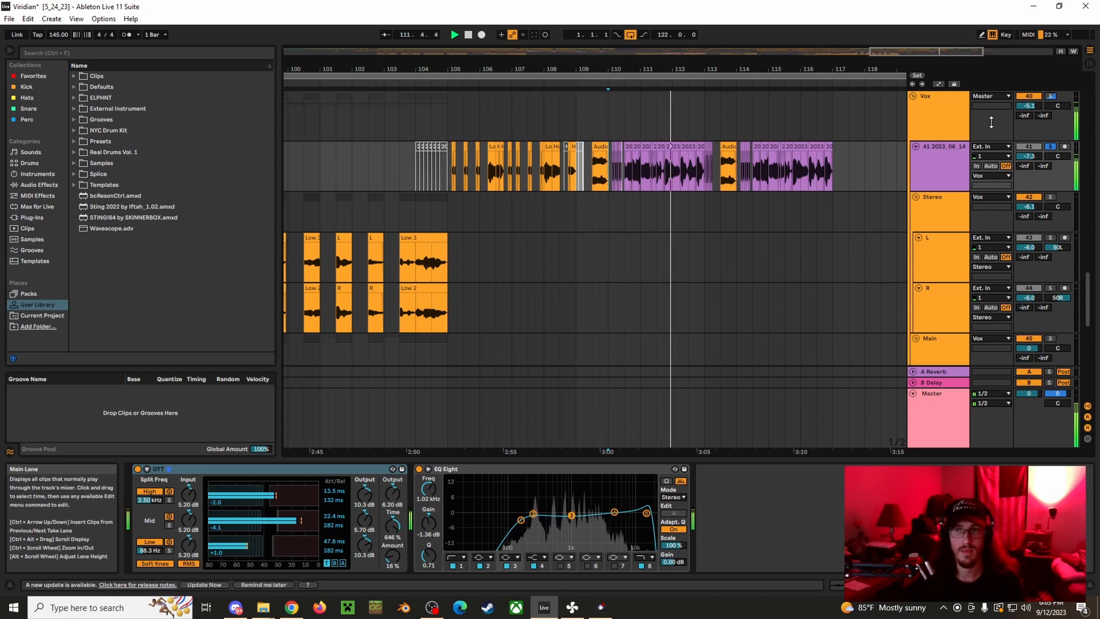
pyautogui.press('space')
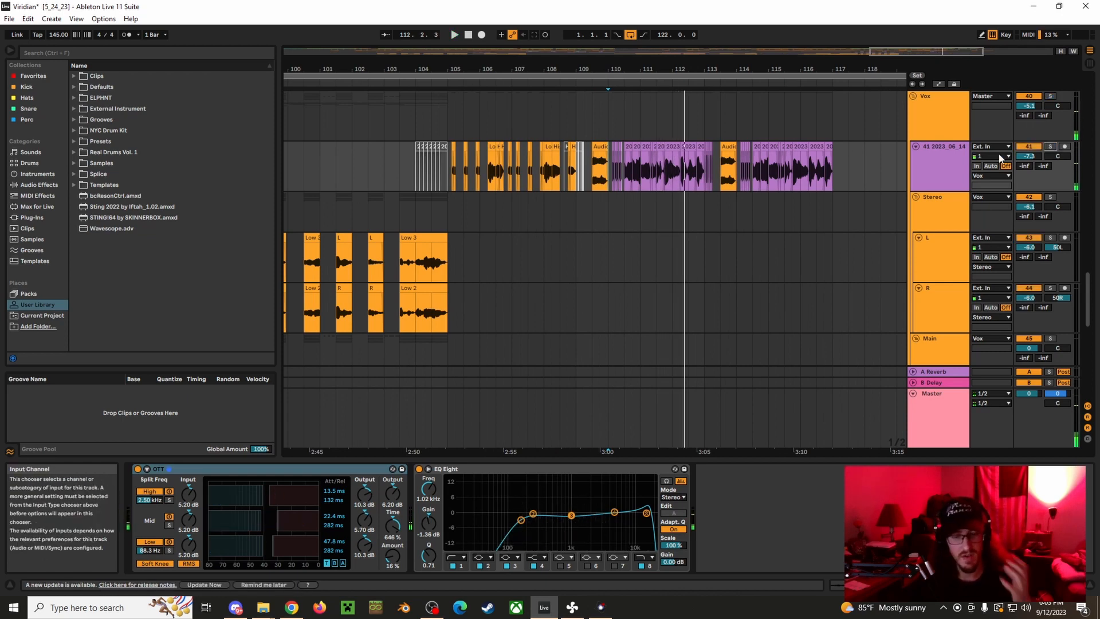
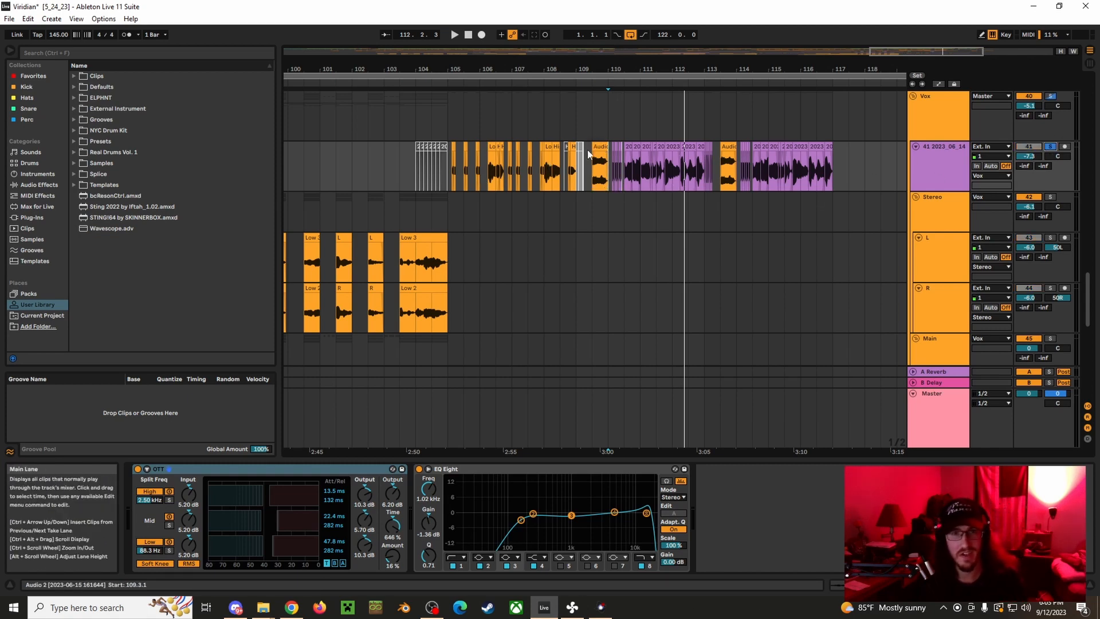
# Audition track 41's vocal chops from 105.1.1, and restart playback from the same point.
pyautogui.click(539, 178)
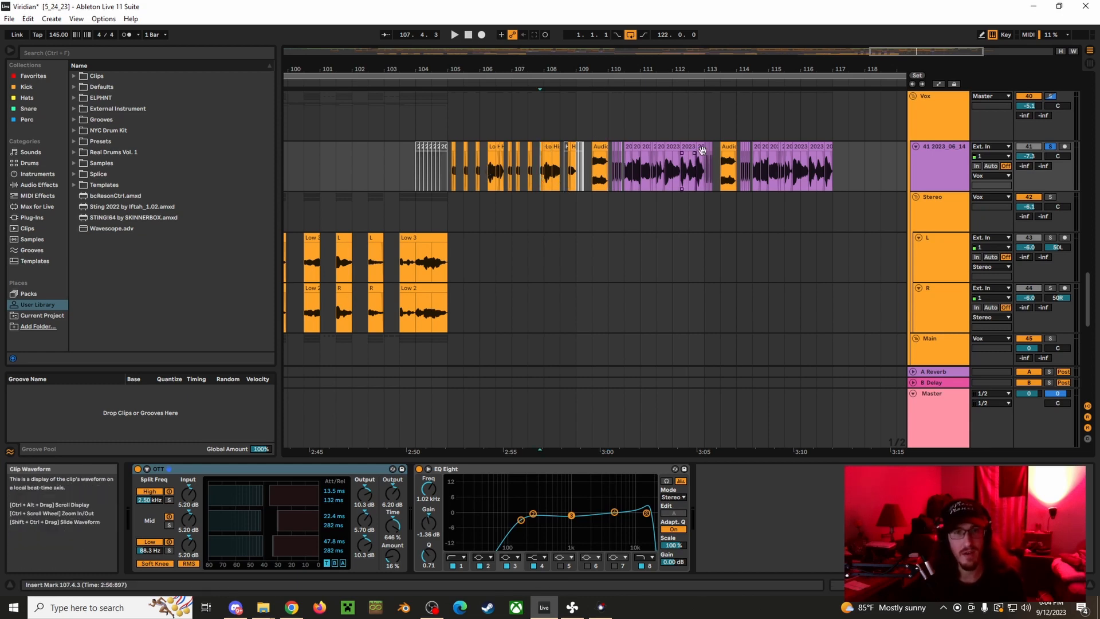
pyautogui.click(449, 179)
pyautogui.press('space')
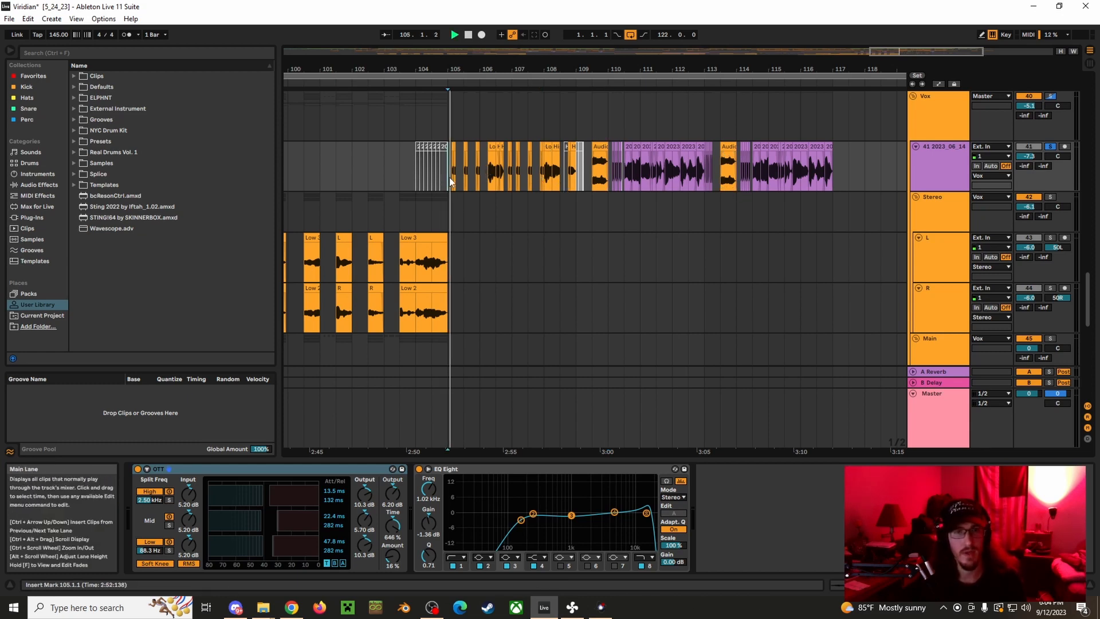
pyautogui.moveTo(464, 65); pyautogui.dragTo(364, 137)
pyautogui.moveTo(665, 65); pyautogui.dragTo(576, 26)
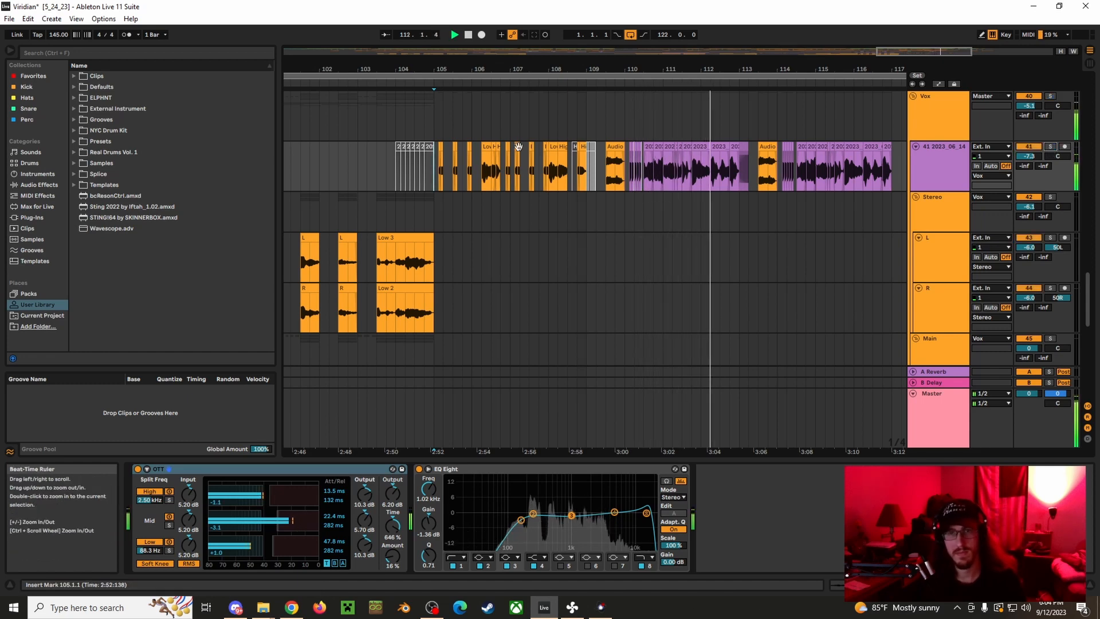
pyautogui.press('space')
pyautogui.press('space')
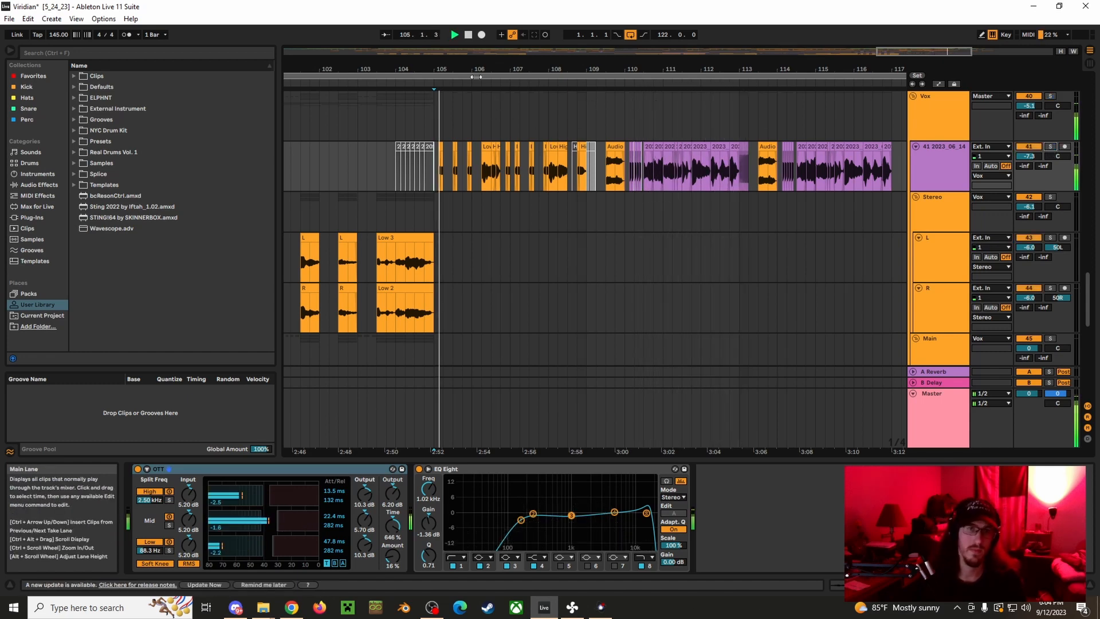
pyautogui.moveTo(331, 70)
pyautogui.mouseDown()
pyautogui.moveTo(493, 65)
pyautogui.moveTo(528, 34)
pyautogui.mouseUp()
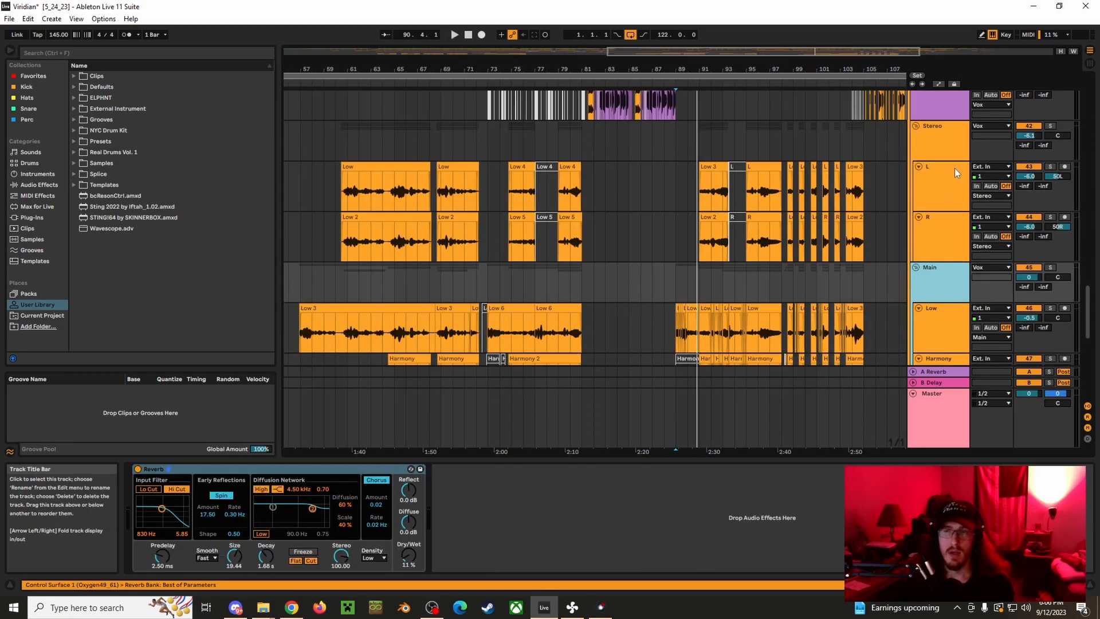
# Show the device chains of the Stereo subgroup and the Vox group in turn.
pyautogui.scroll(2, 953, 170)
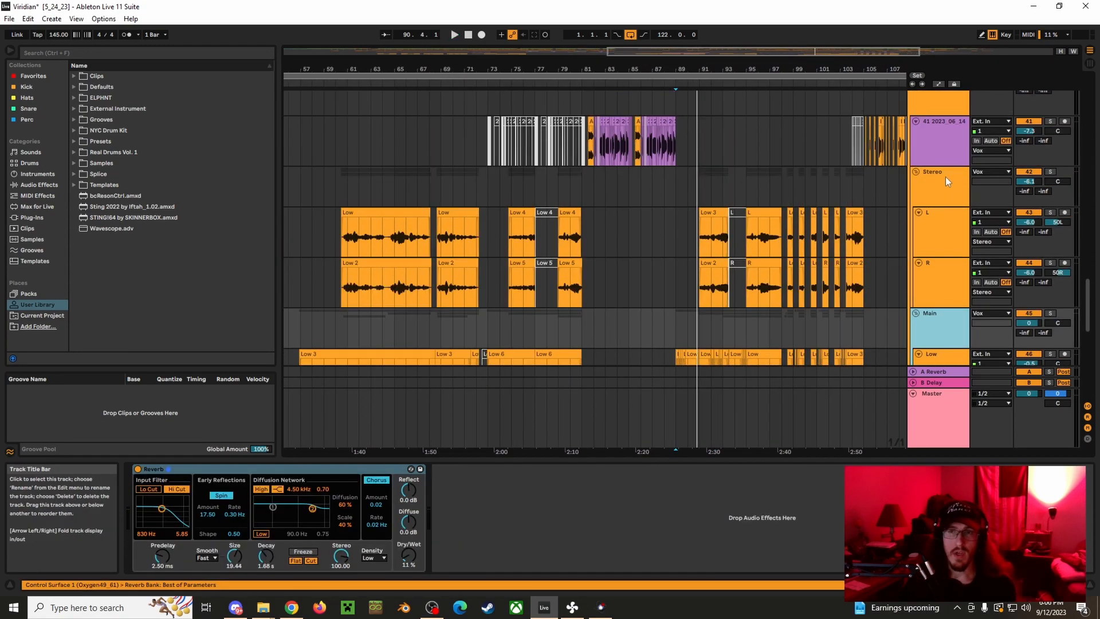
pyautogui.click(944, 181)
pyautogui.scroll(2, 943, 181)
pyautogui.click(941, 134)
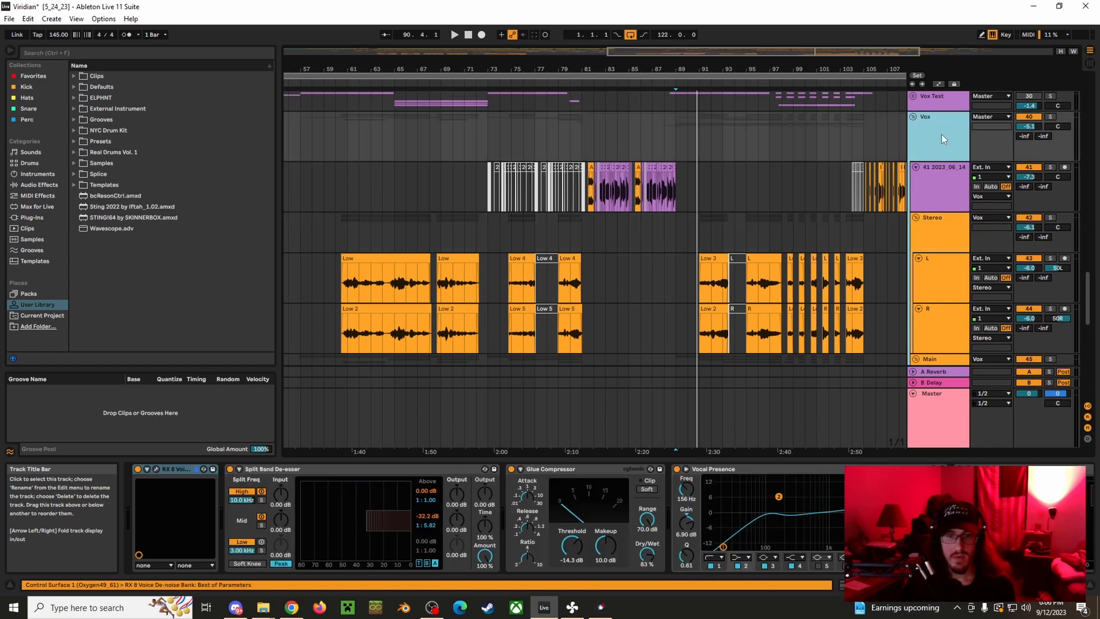
# Show the Low track's device chain and view the vocal layers between bars 57 and 80.
pyautogui.scroll(-8, 941, 138)
pyautogui.click(936, 209)
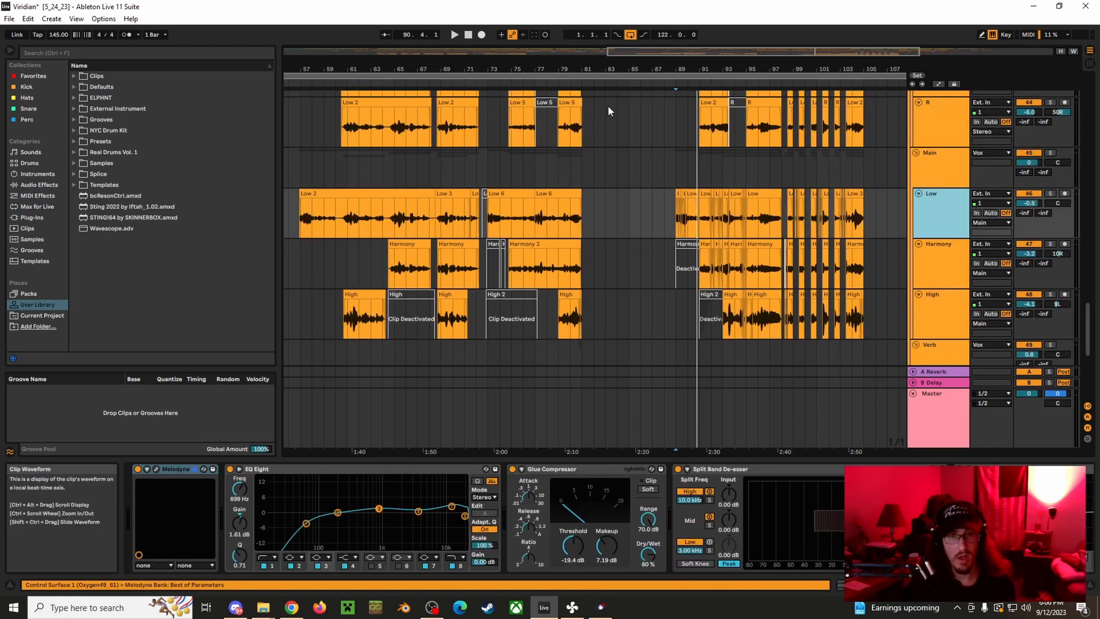
pyautogui.moveTo(676, 72); pyautogui.dragTo(675, 98)
pyautogui.moveTo(584, 97); pyautogui.dragTo(708, 82)
pyautogui.moveTo(455, 71); pyautogui.dragTo(729, 67)
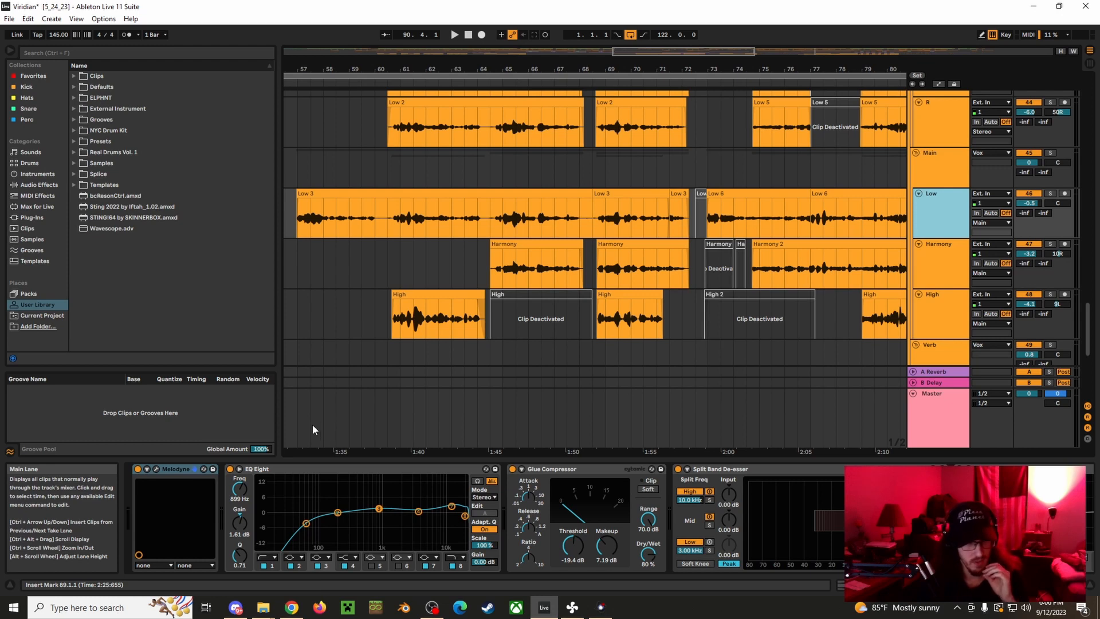
# Check the High track's device chain, and inspect Melodyne and EQ Eight on the Low track.
pyautogui.click(943, 301)
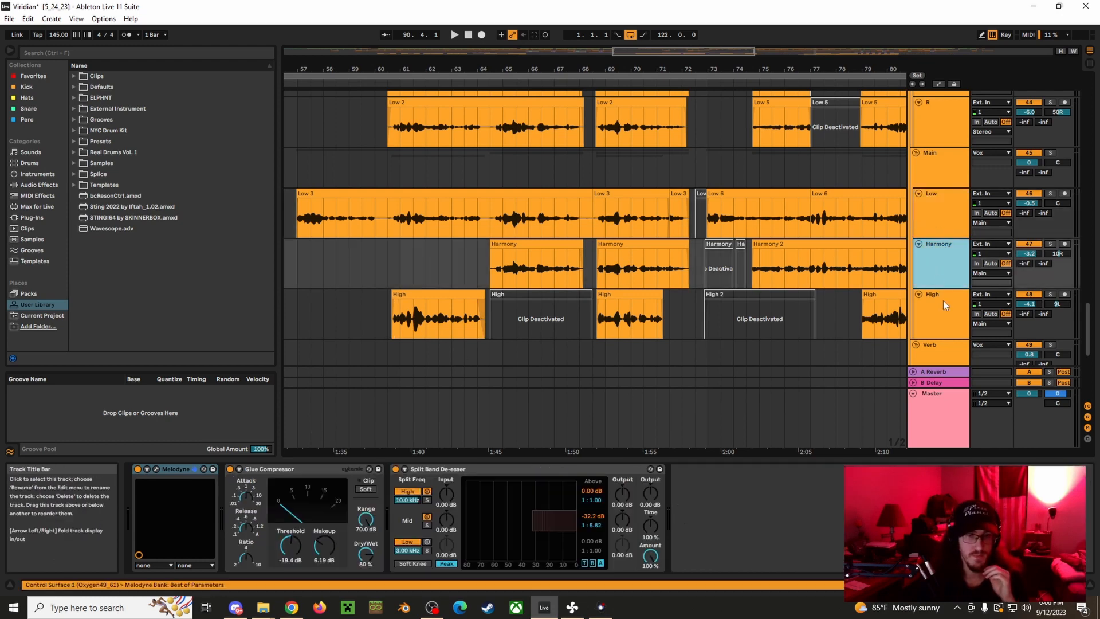
pyautogui.click(945, 208)
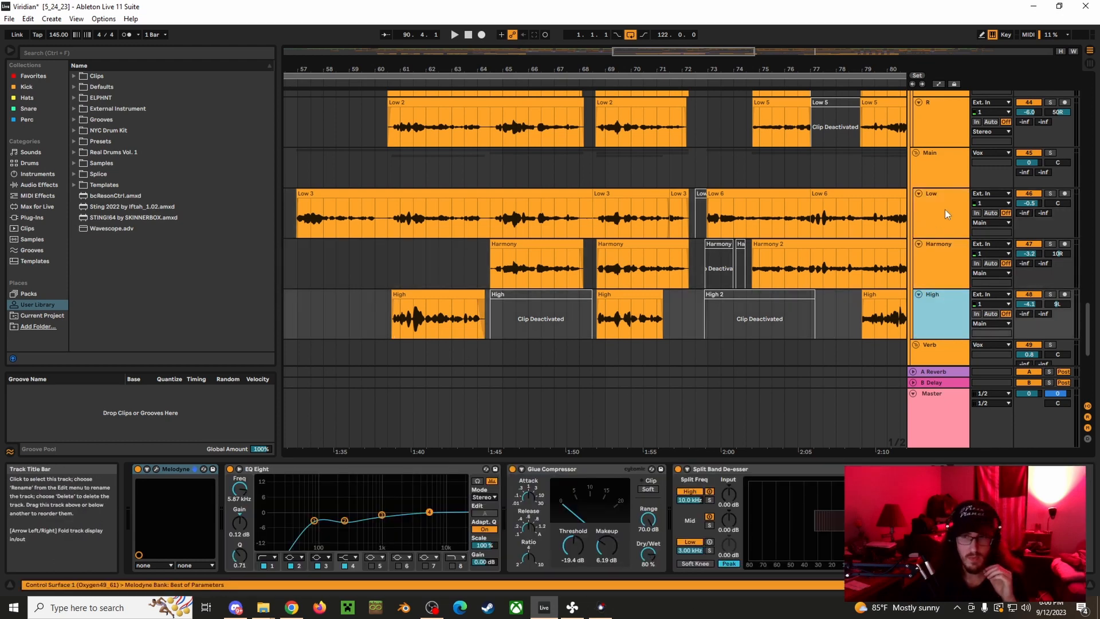
pyautogui.click(176, 473)
pyautogui.click(366, 473)
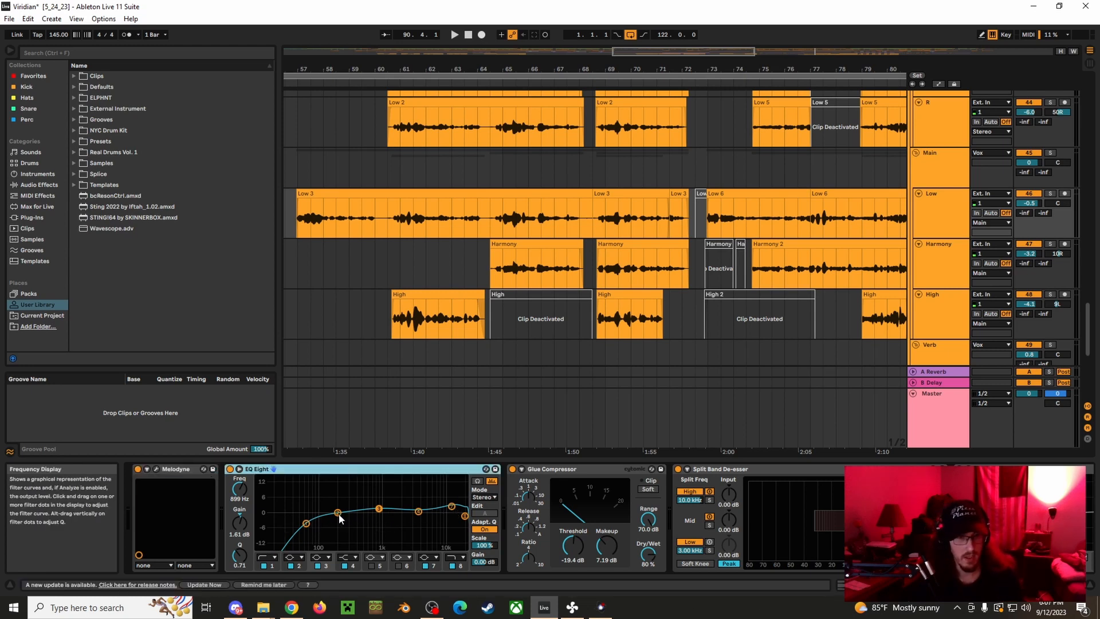
# Compare the Harmony and High chains with Low, and inspect Low's Glue Compressor, Split Band De-esser and remaining devices.
pyautogui.click(943, 258)
pyautogui.click(944, 305)
pyautogui.click(941, 205)
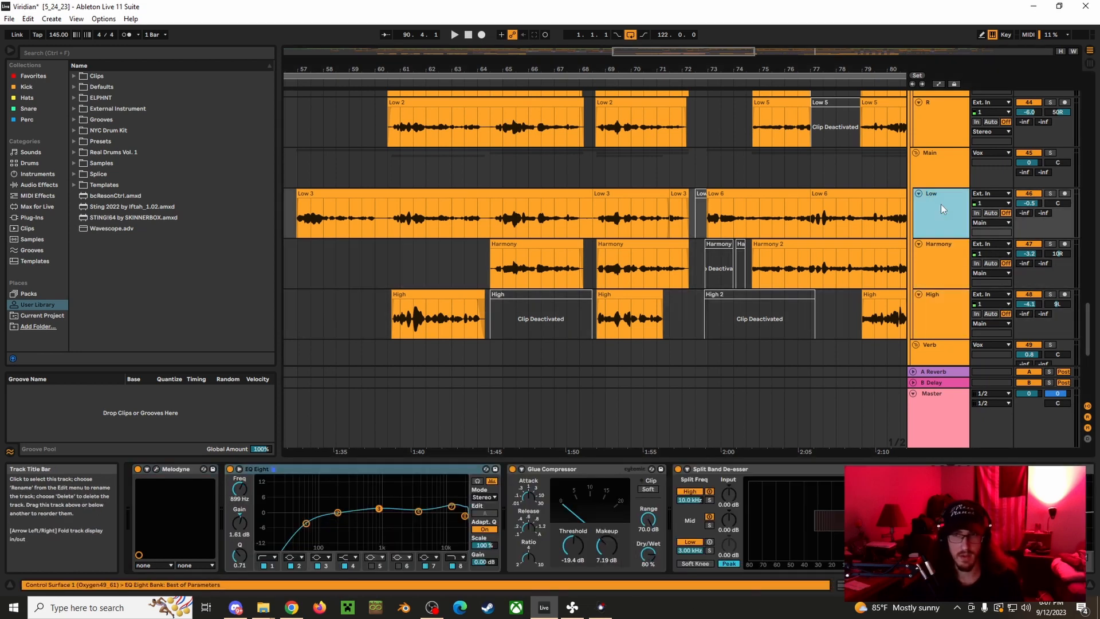
pyautogui.click(609, 469)
pyautogui.moveTo(860, 585); pyautogui.dragTo(888, 585)
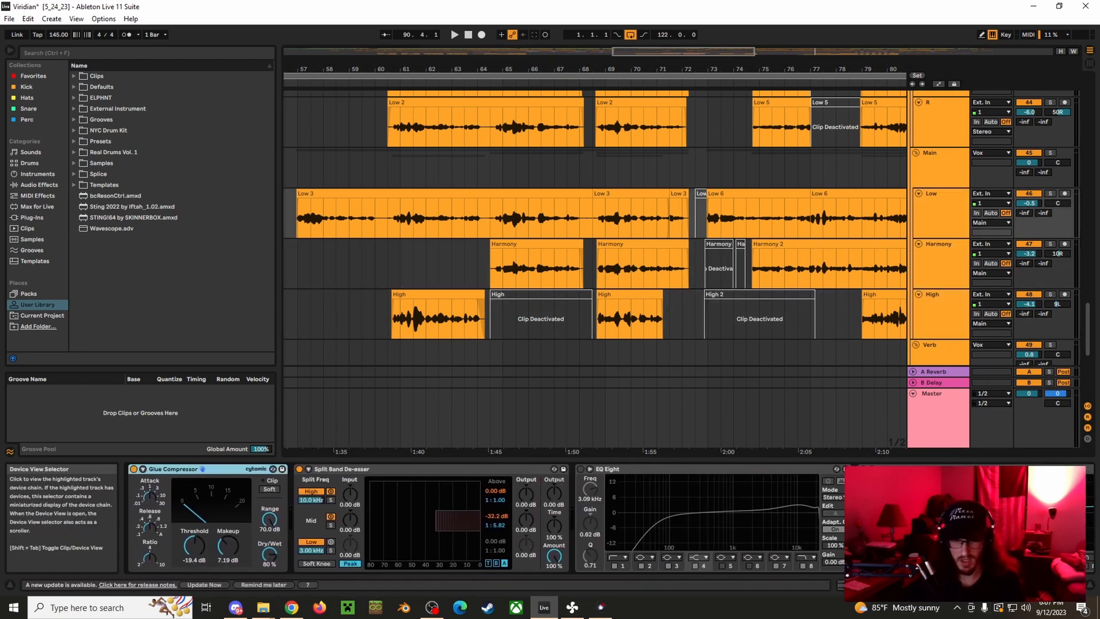
pyautogui.click(390, 469)
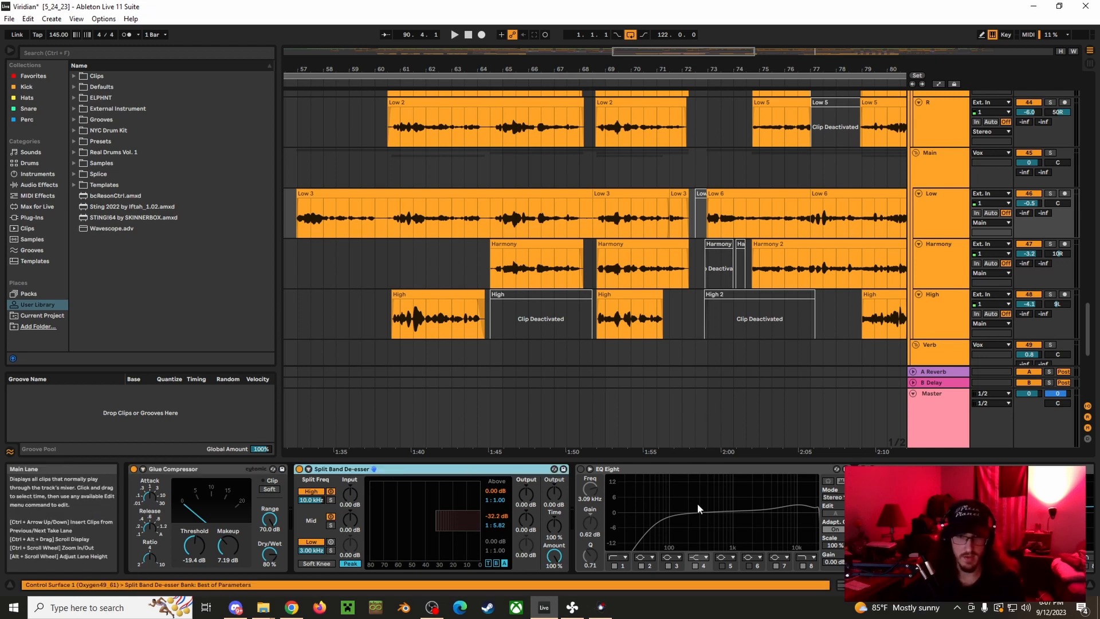
pyautogui.moveTo(876, 585); pyautogui.dragTo(889, 585)
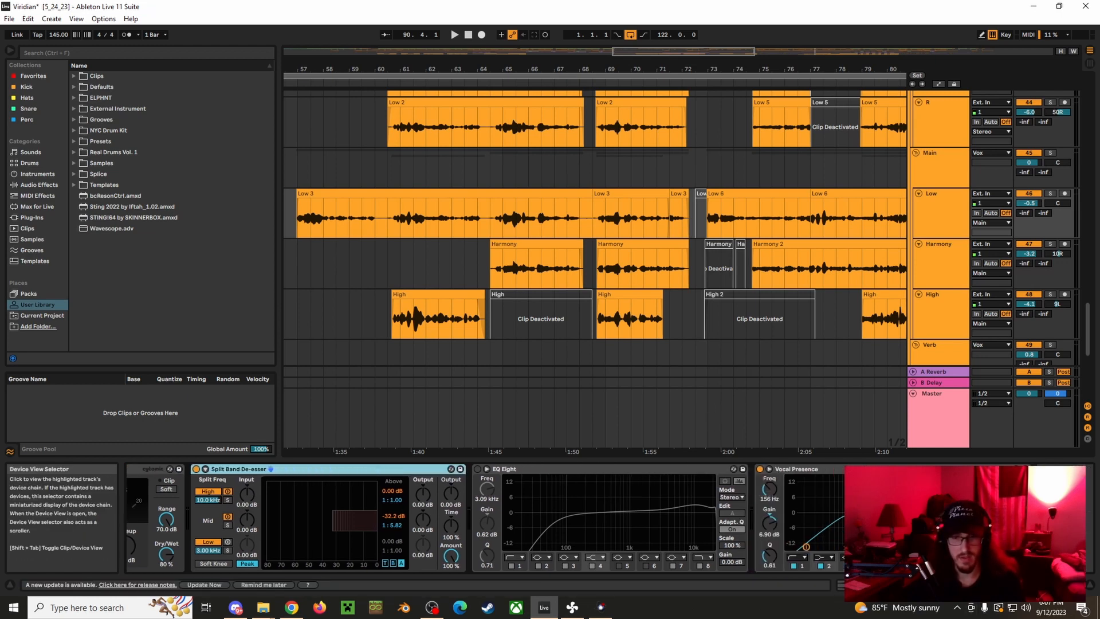
# Review the Harmony and High chains once more, and show the Stereo subgroup's Reverb and EQ Eight.
pyautogui.click(944, 285)
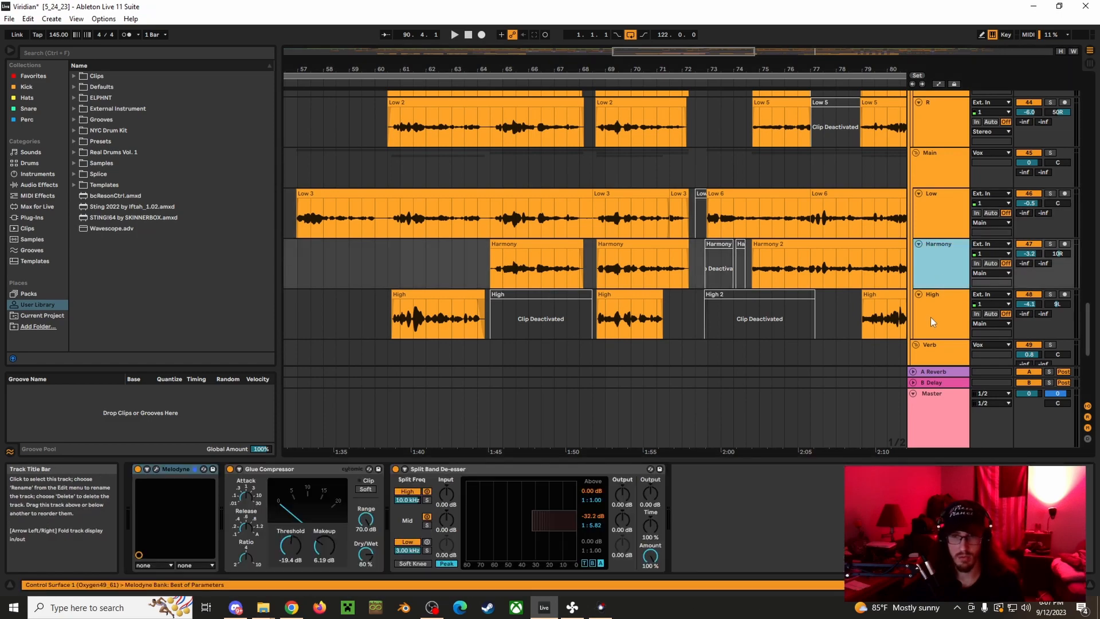
pyautogui.click(935, 295)
pyautogui.scroll(-1, 930, 315)
pyautogui.scroll(4, 931, 315)
pyautogui.click(941, 161)
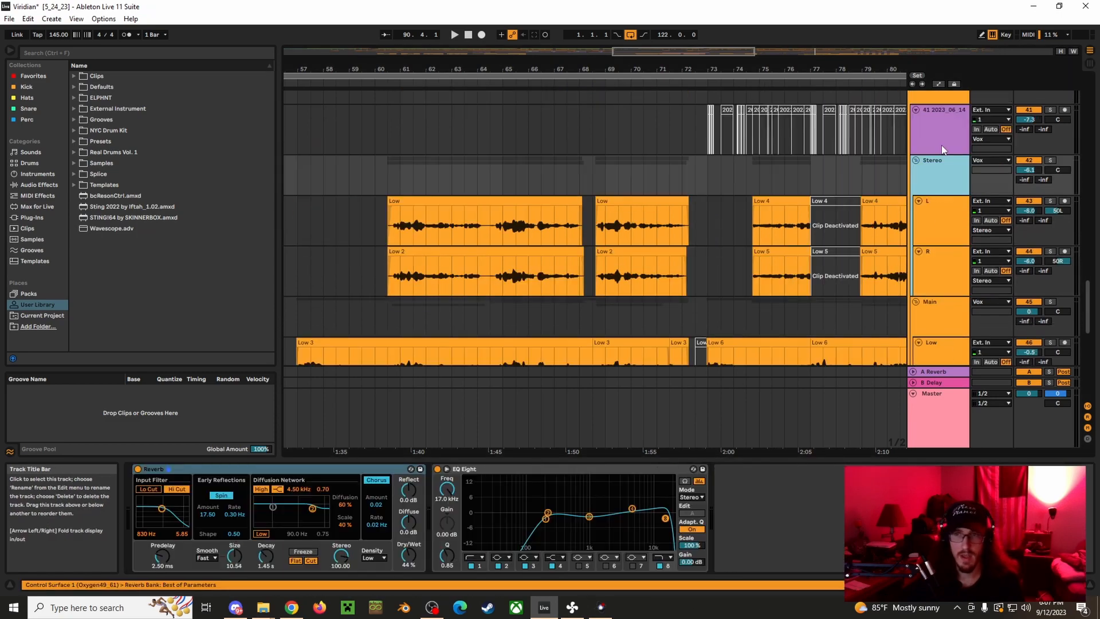
# Show the Vox group's device chain and inspect its Split Band De-esser and RX 8 Voice De-noise.
pyautogui.click(941, 146)
pyautogui.scroll(1, 940, 145)
pyautogui.click(941, 136)
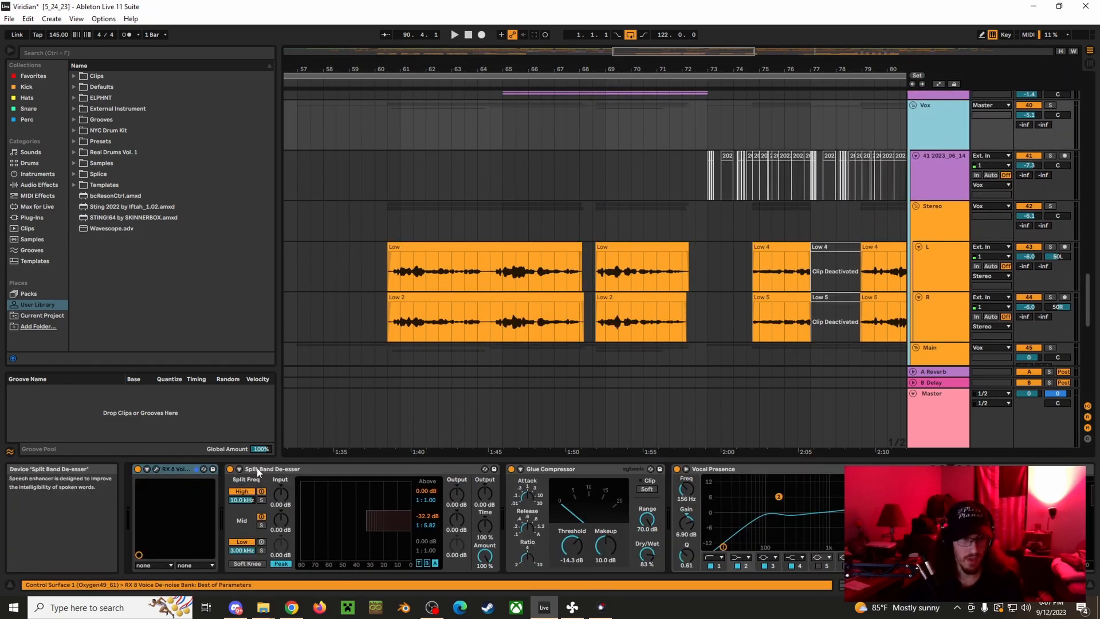
pyautogui.click(172, 475)
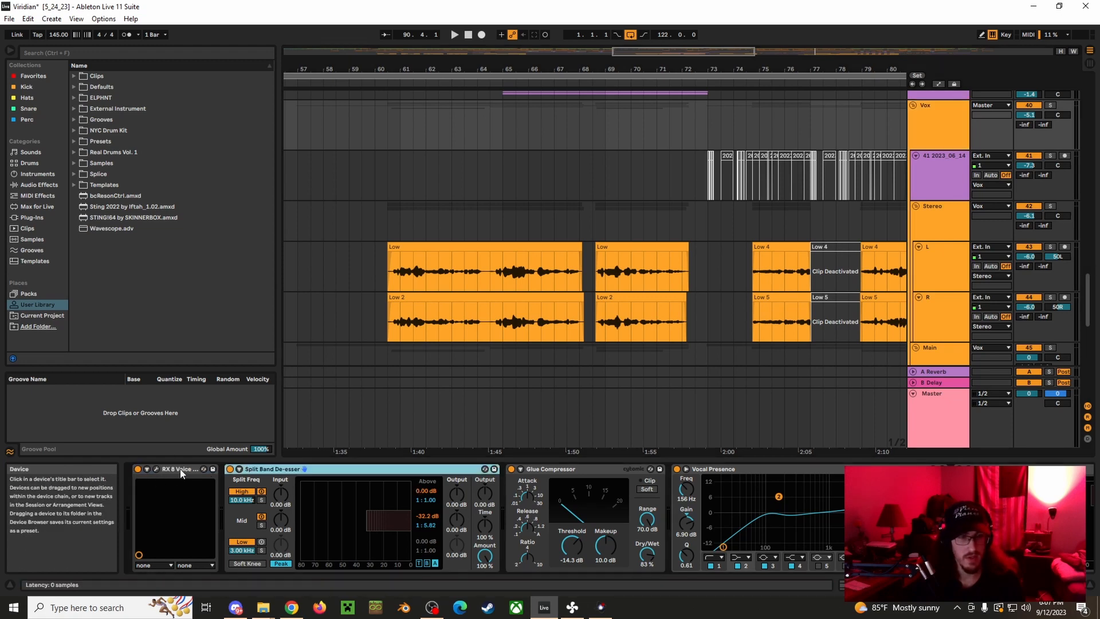
# Inspect the Vox group's Glue Compressor, Vocal Presence EQ and OTT settings.
pyautogui.click(322, 474)
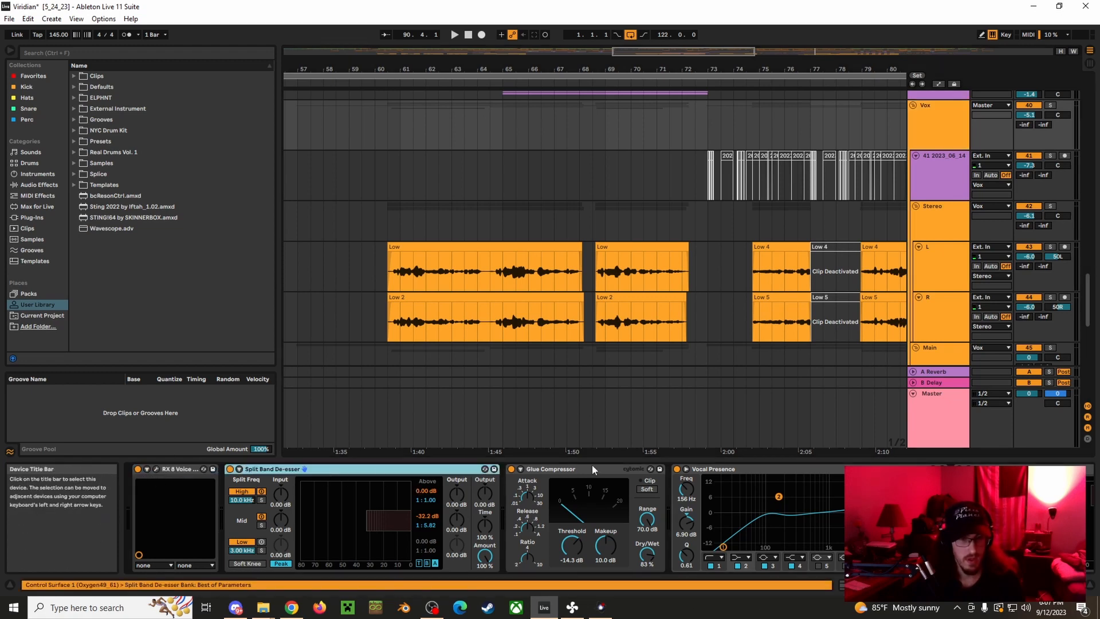
pyautogui.click(590, 469)
pyautogui.moveTo(1018, 585); pyautogui.dragTo(1033, 585)
pyautogui.click(453, 468)
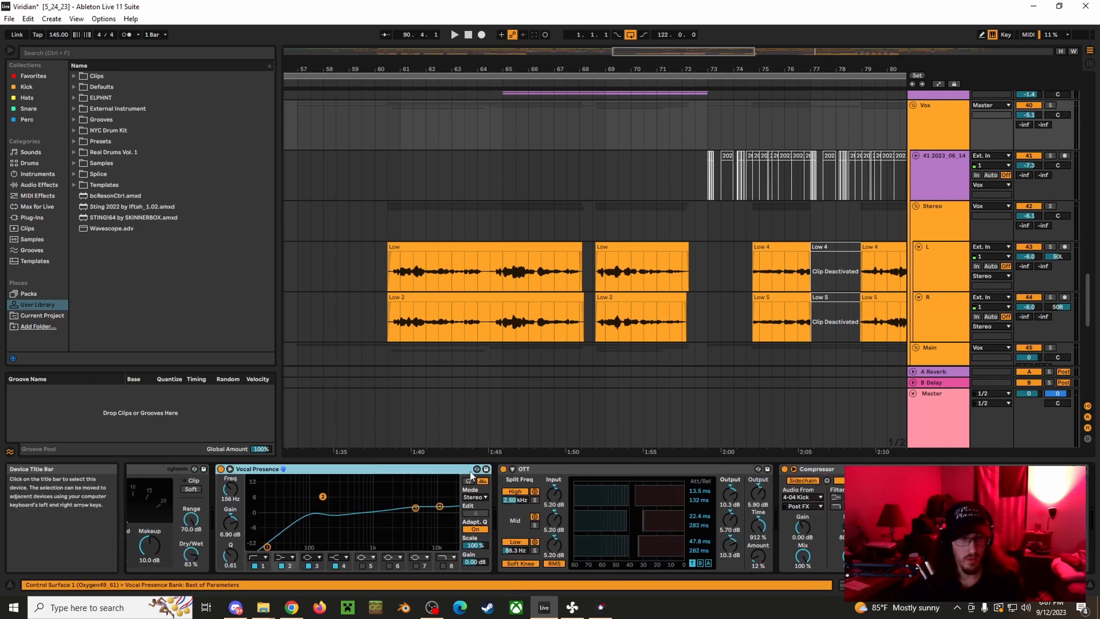
pyautogui.click(623, 473)
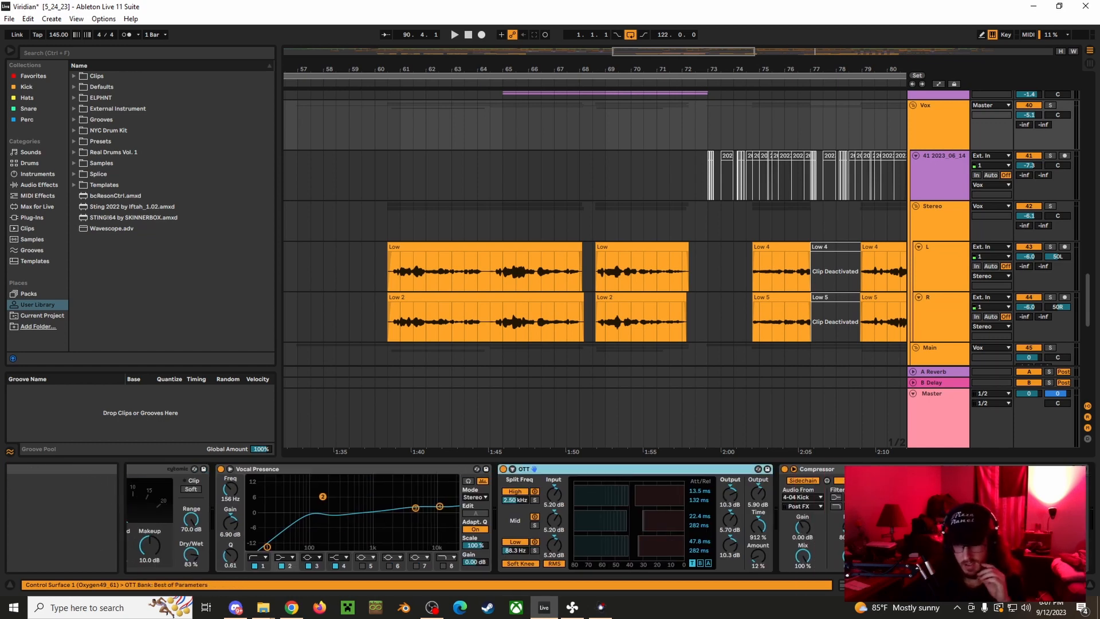
pyautogui.moveTo(1020, 585); pyautogui.dragTo(1026, 585)
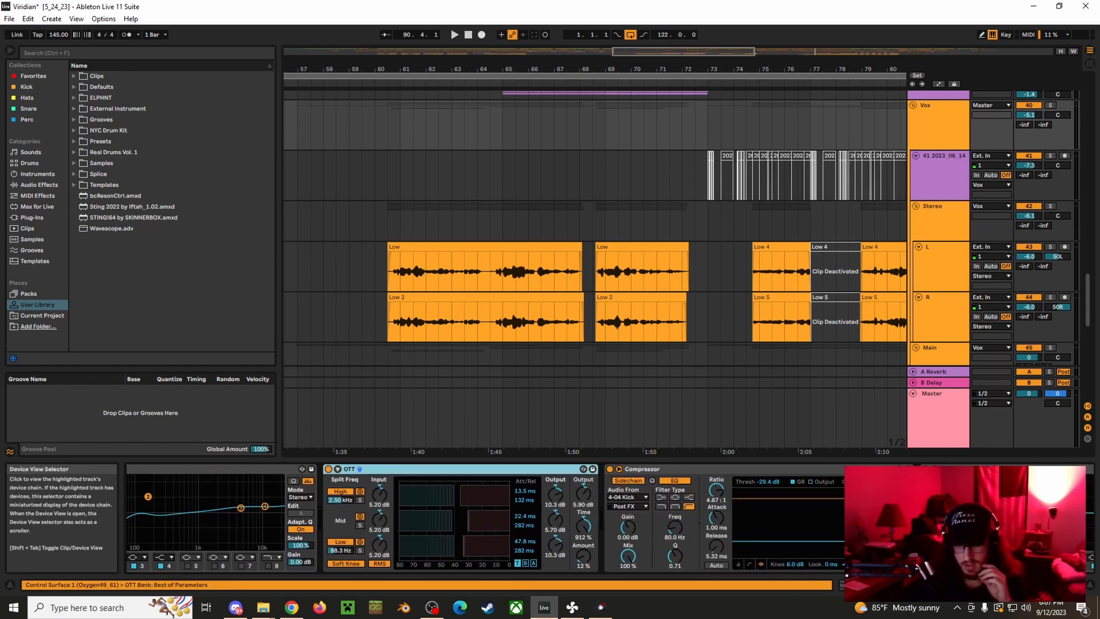
# Play the vocals briefly while inspecting the Vox group's kick-sidechained Compressor, and reveal the EQ Eight after it.
pyautogui.click(752, 471)
pyautogui.press('space')
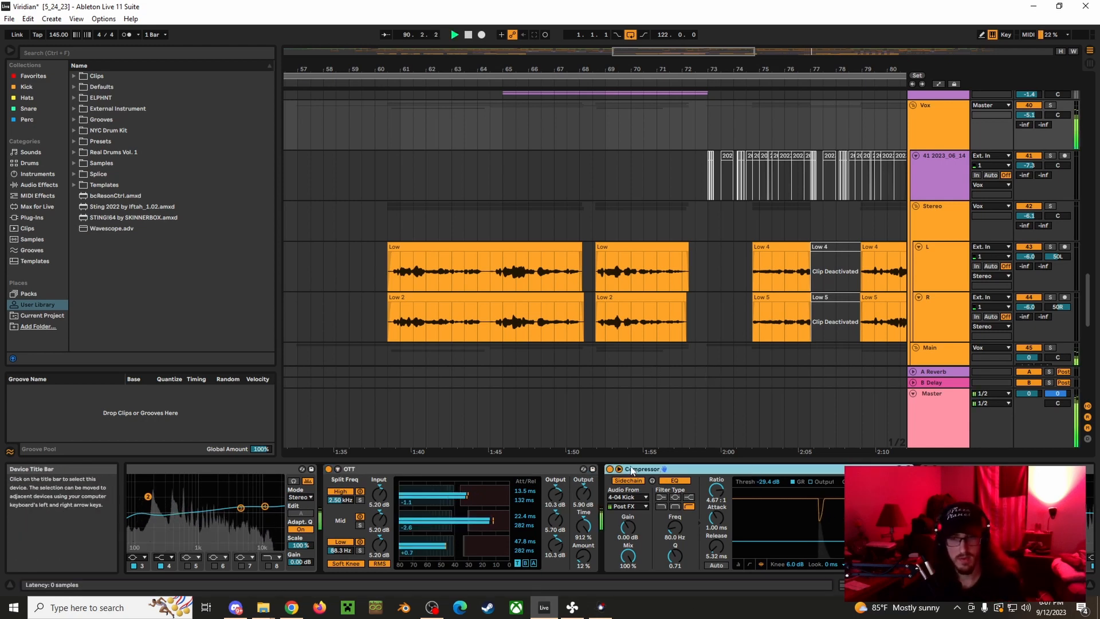
pyautogui.press('space')
pyautogui.click(1022, 585)
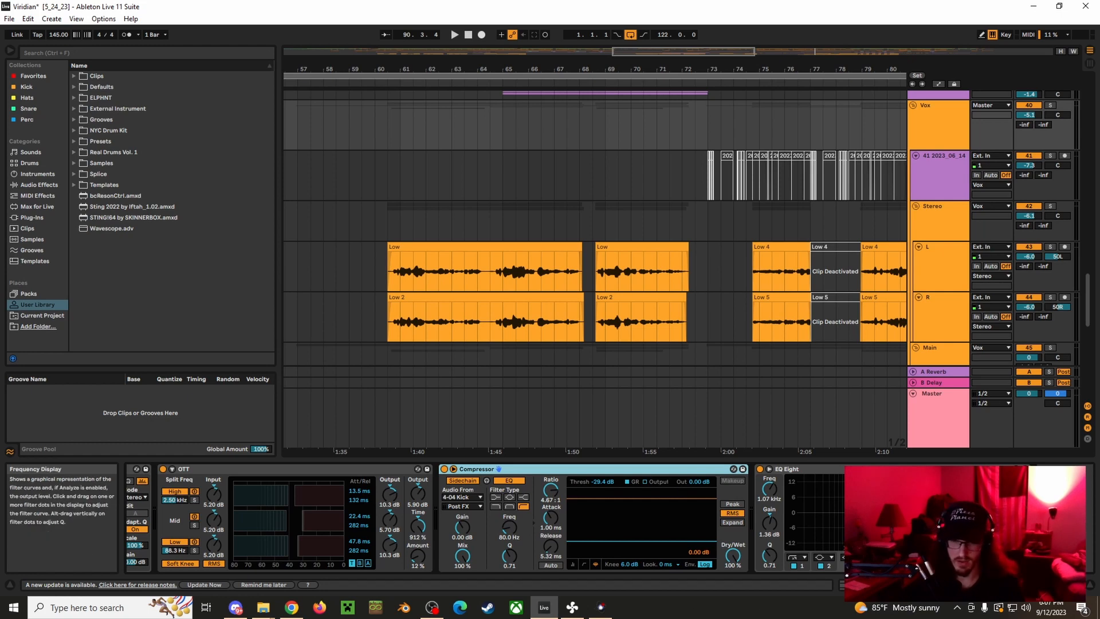
# Check the devices on the resampled Audio and Audio 2 tracks and show their clips from bar 88 onward.
pyautogui.click(919, 256)
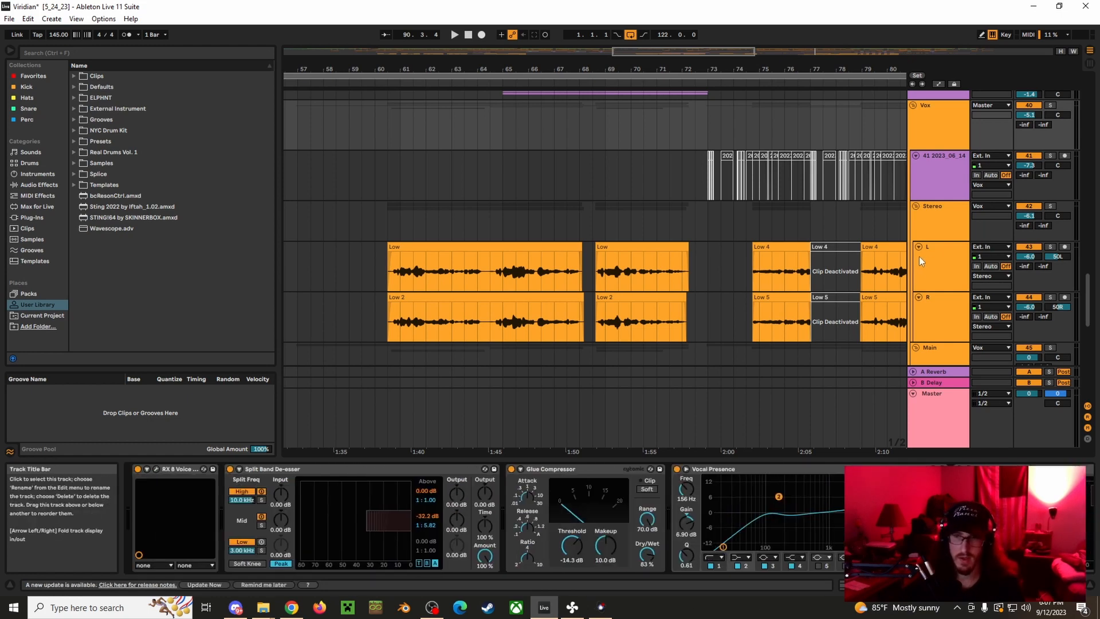
pyautogui.scroll(-10, 929, 260)
pyautogui.click(942, 224)
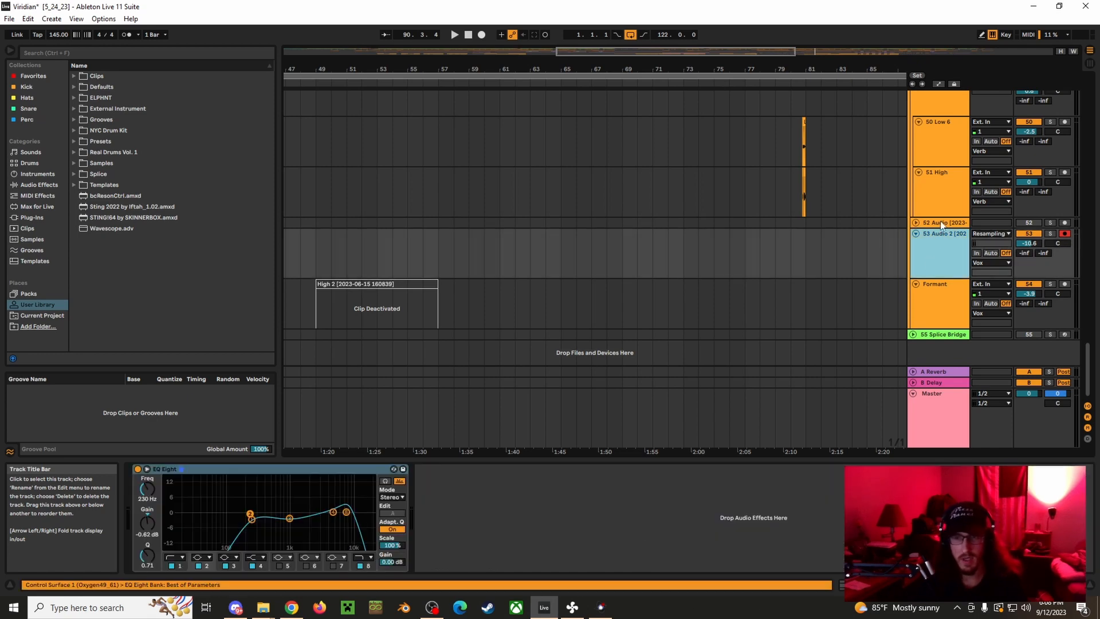
pyautogui.click(942, 225)
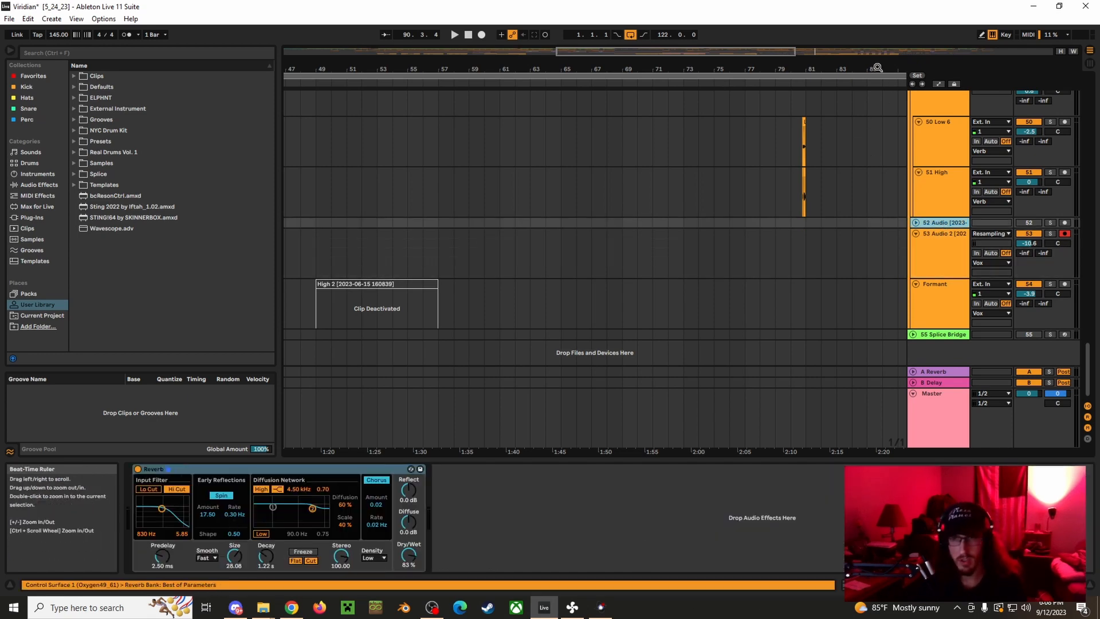
pyautogui.moveTo(877, 68); pyautogui.dragTo(564, 108)
pyautogui.moveTo(565, 66); pyautogui.dragTo(472, 75)
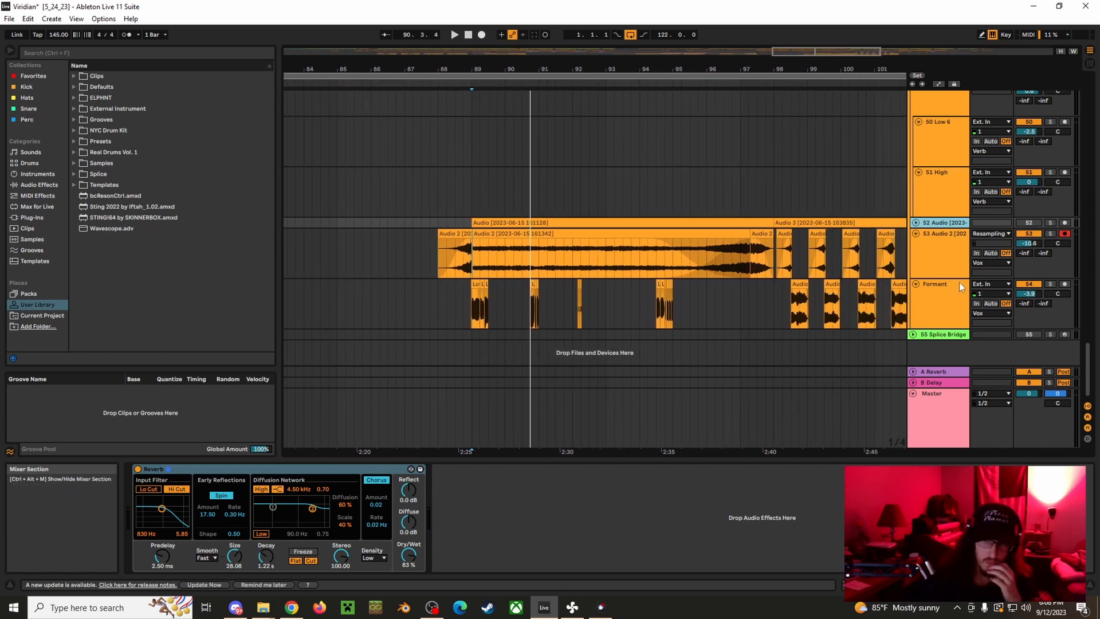
pyautogui.click(941, 263)
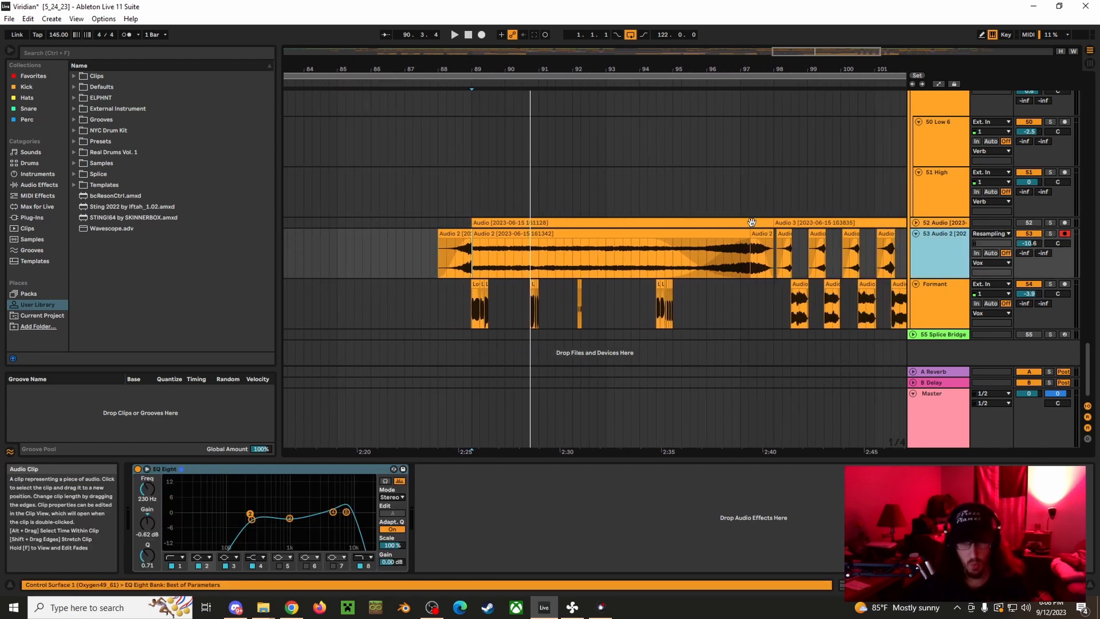
# Place the insert marker at bar 88 and show Audio 2's EQ Eight again.
pyautogui.hscroll(1, 514, 172)
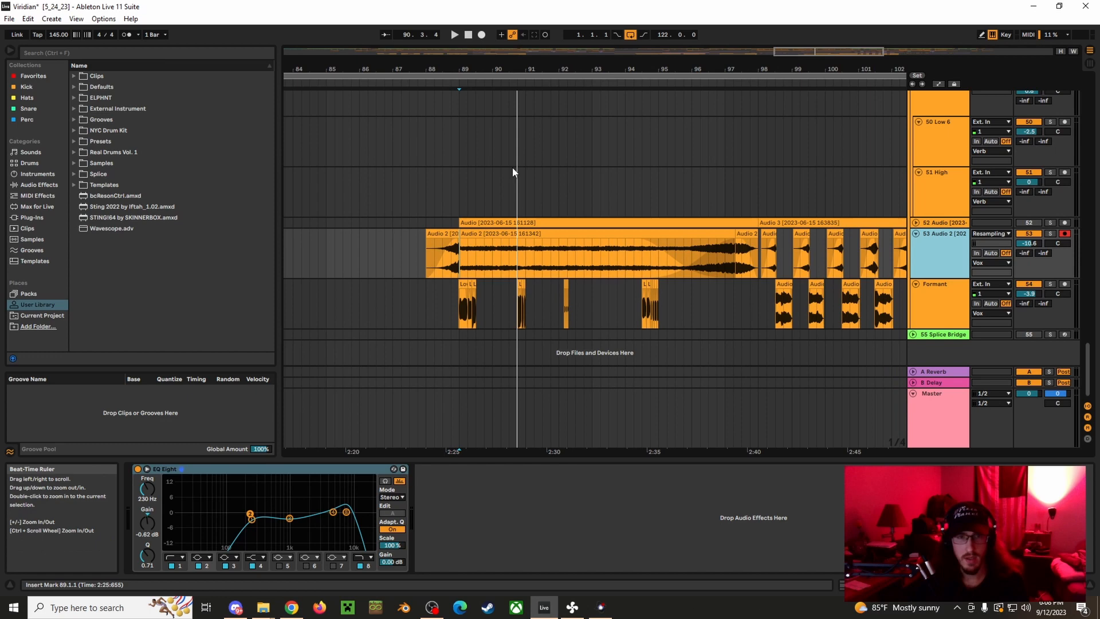
pyautogui.click(430, 205)
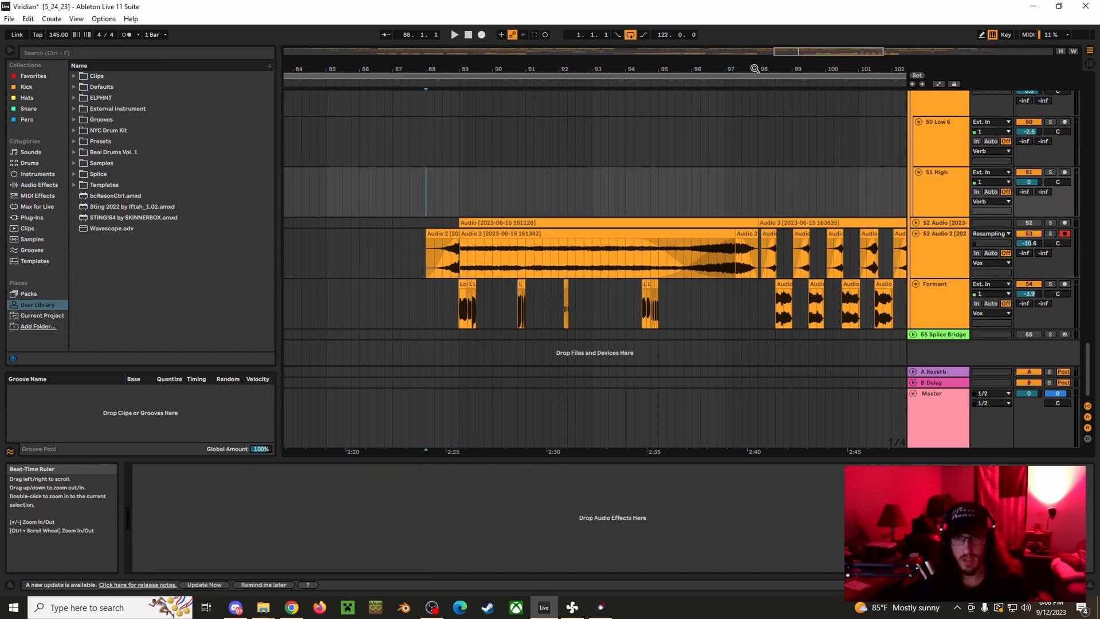
pyautogui.moveTo(754, 68); pyautogui.dragTo(704, 67)
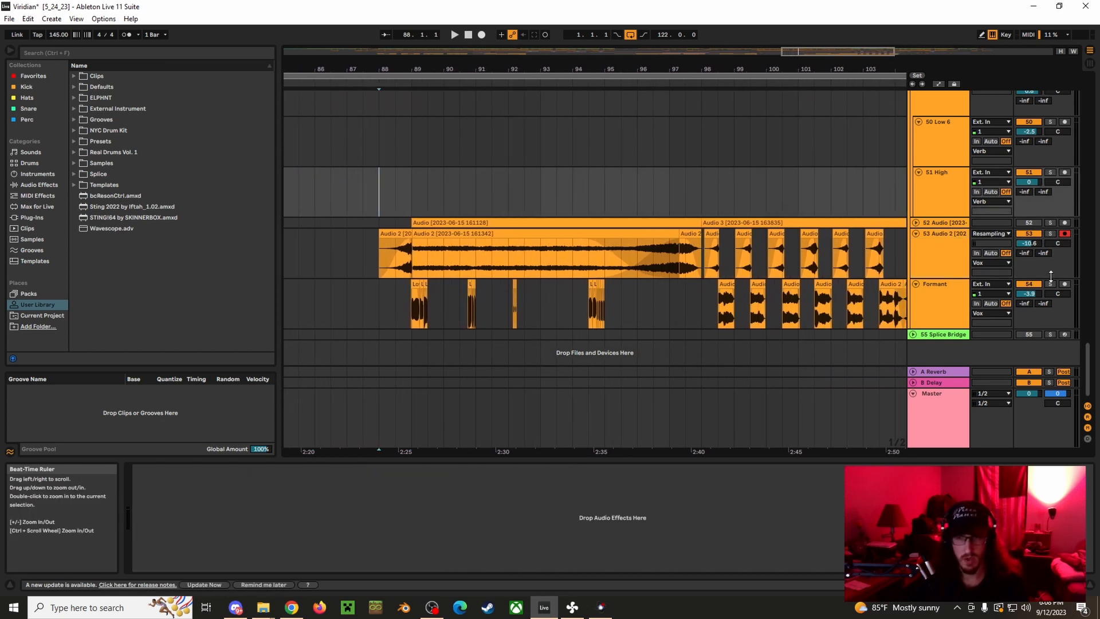
pyautogui.click(940, 257)
pyautogui.scroll(2, 940, 289)
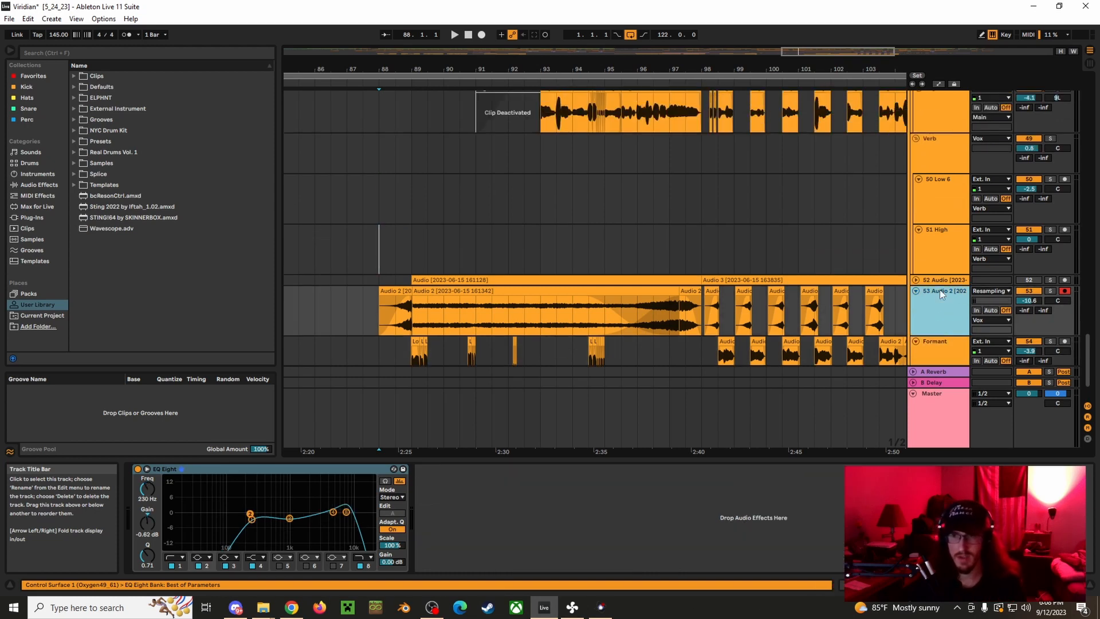
# Unfold the resampled Audio track 52, solo it and open the details of its clip starting at bar 89.
pyautogui.click(939, 223)
pyautogui.click(915, 281)
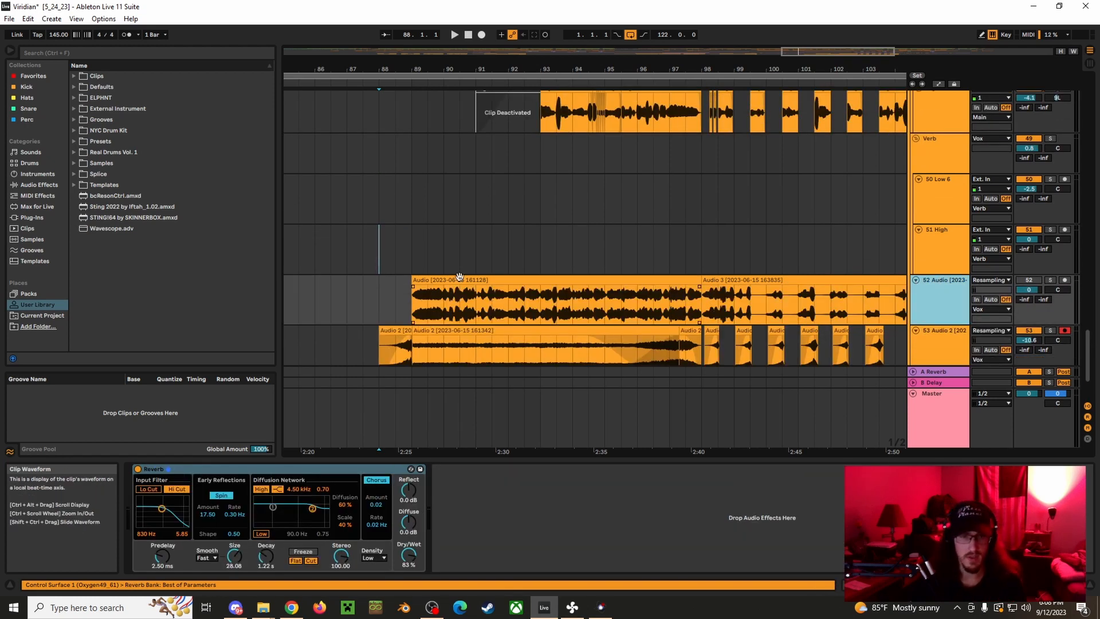
pyautogui.scroll(-1, 501, 265)
pyautogui.click(686, 241)
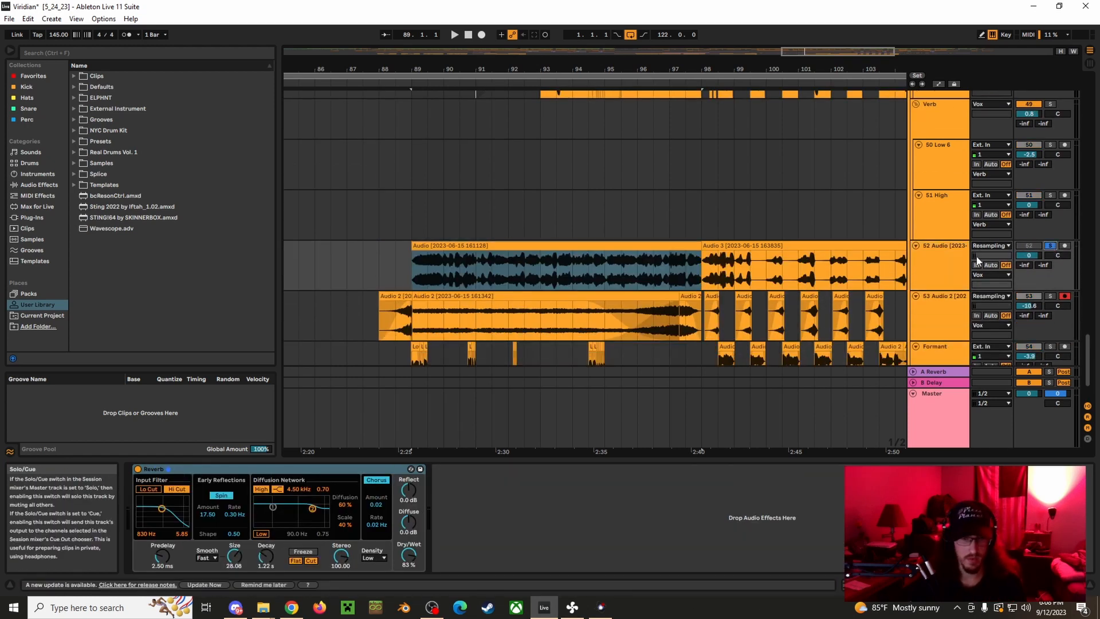
pyautogui.doubleClick(682, 248)
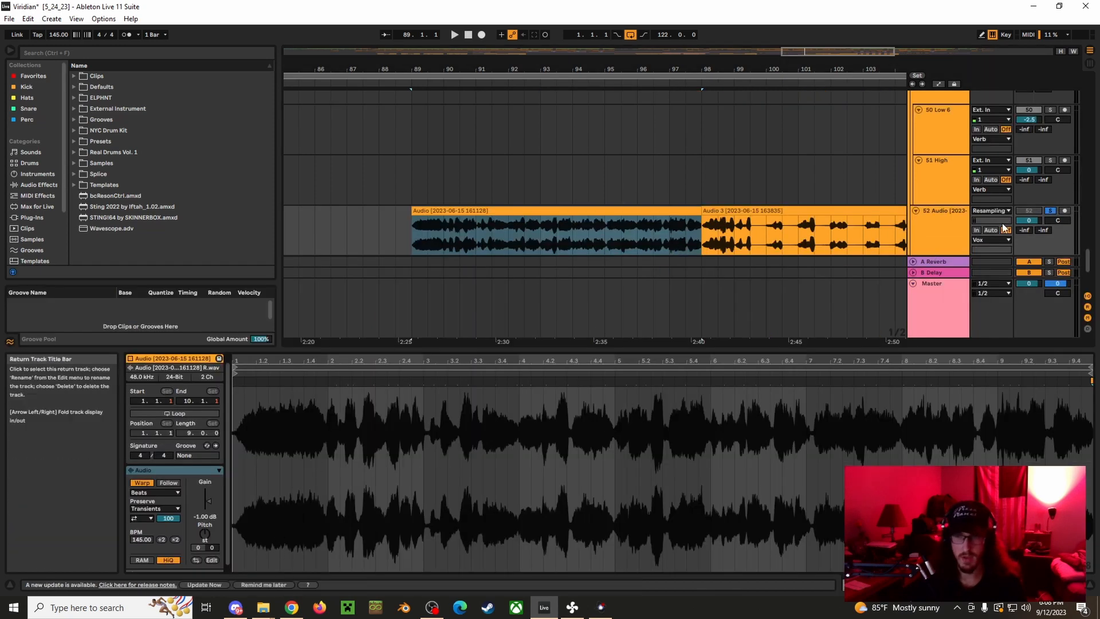
# Audition the soloed Audio track with its Reverb shown, and audition Audio 2 with its EQ Eight.
pyautogui.click(926, 224)
pyautogui.press('space')
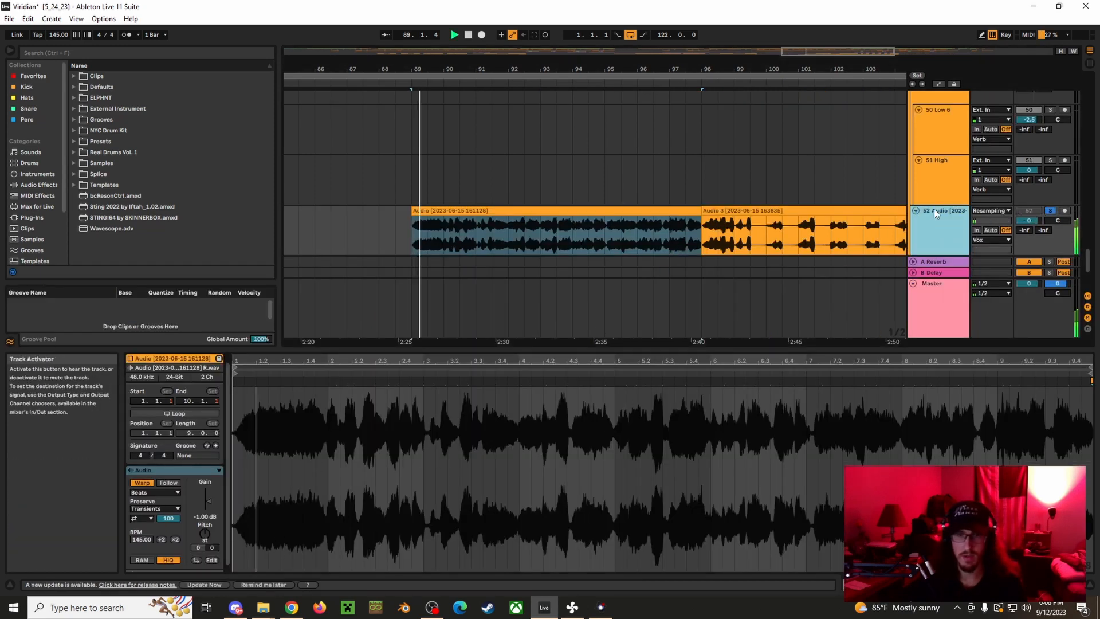
pyautogui.scroll(-2, 629, 176)
pyautogui.doubleClick(956, 171)
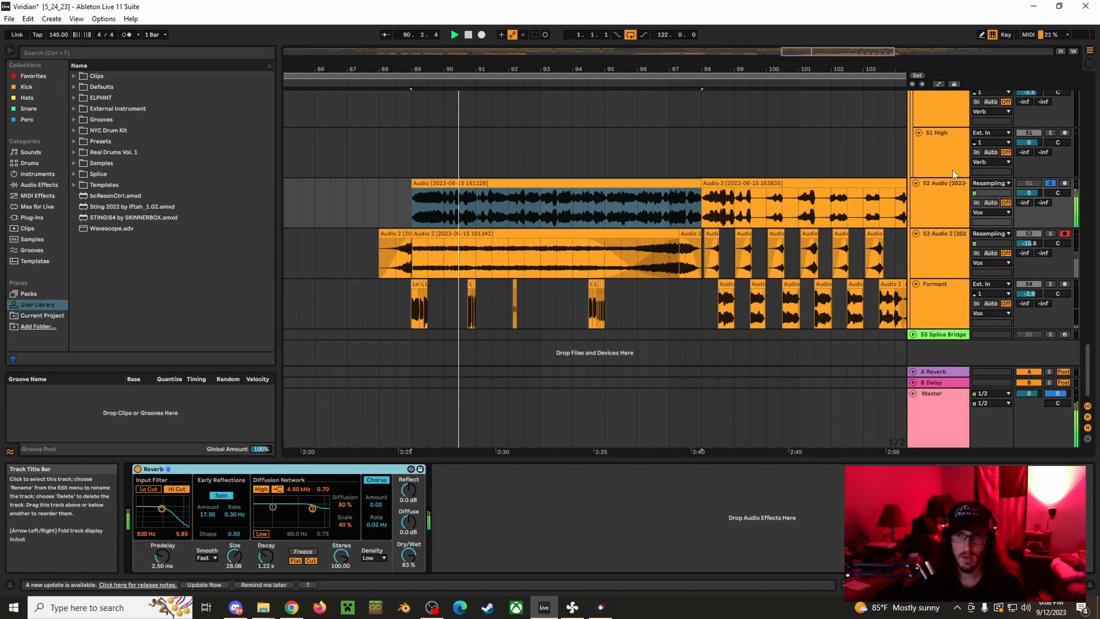
pyautogui.press('space')
pyautogui.click(918, 256)
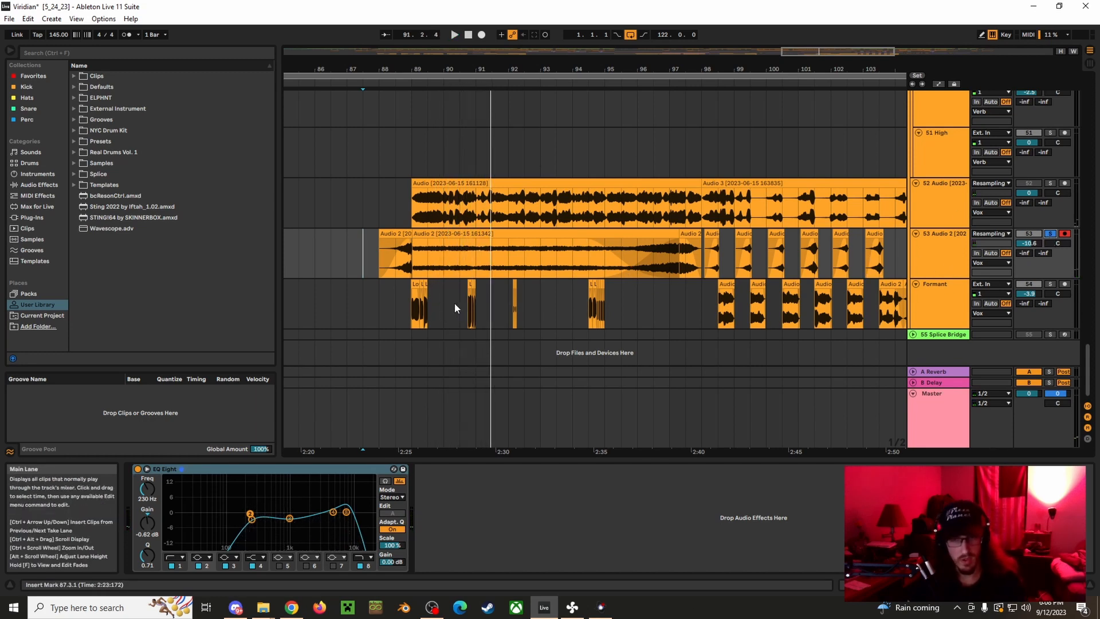
# Show the Formant track's device chain and inspect the formant and pitch settings of its first clip at bar 89.
pyautogui.click(947, 296)
pyautogui.click(1050, 284)
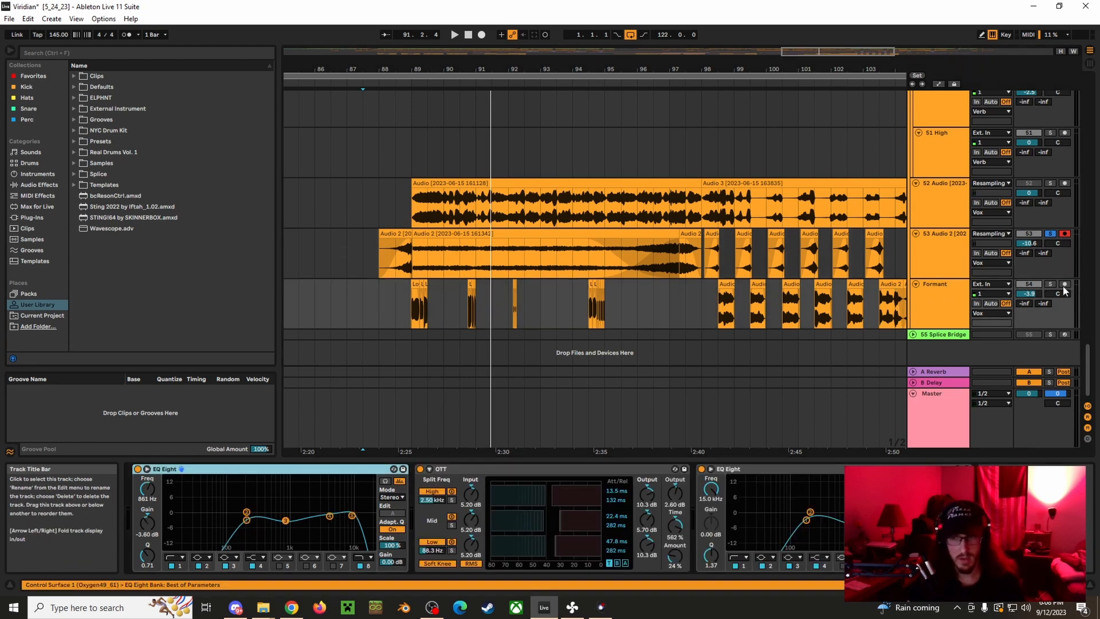
pyautogui.click(417, 292)
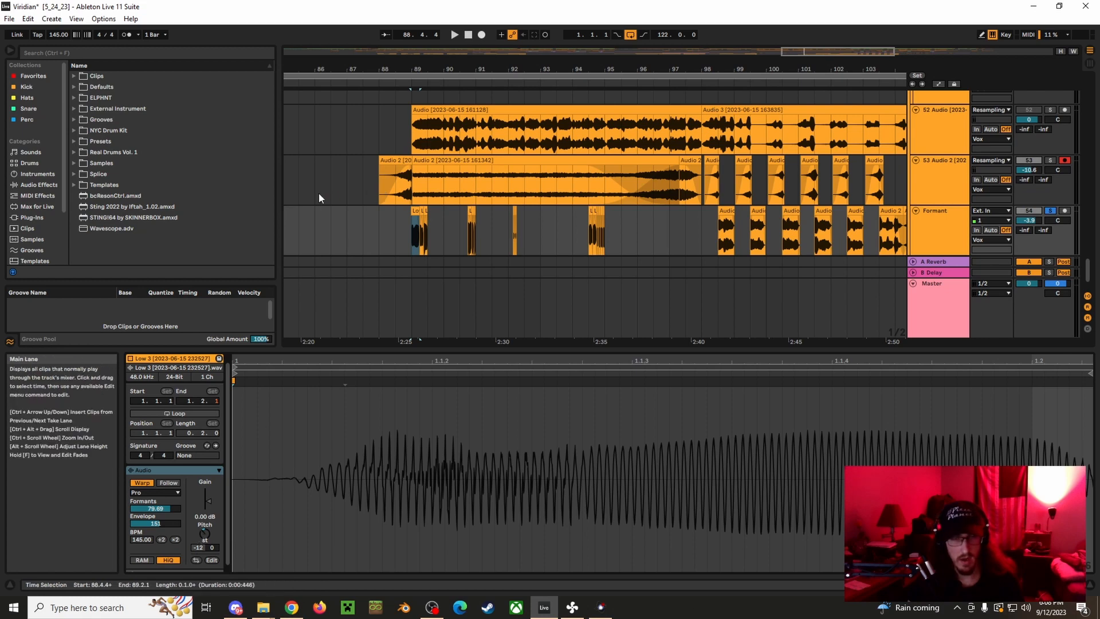
pyautogui.click(1050, 211)
pyautogui.doubleClick(954, 233)
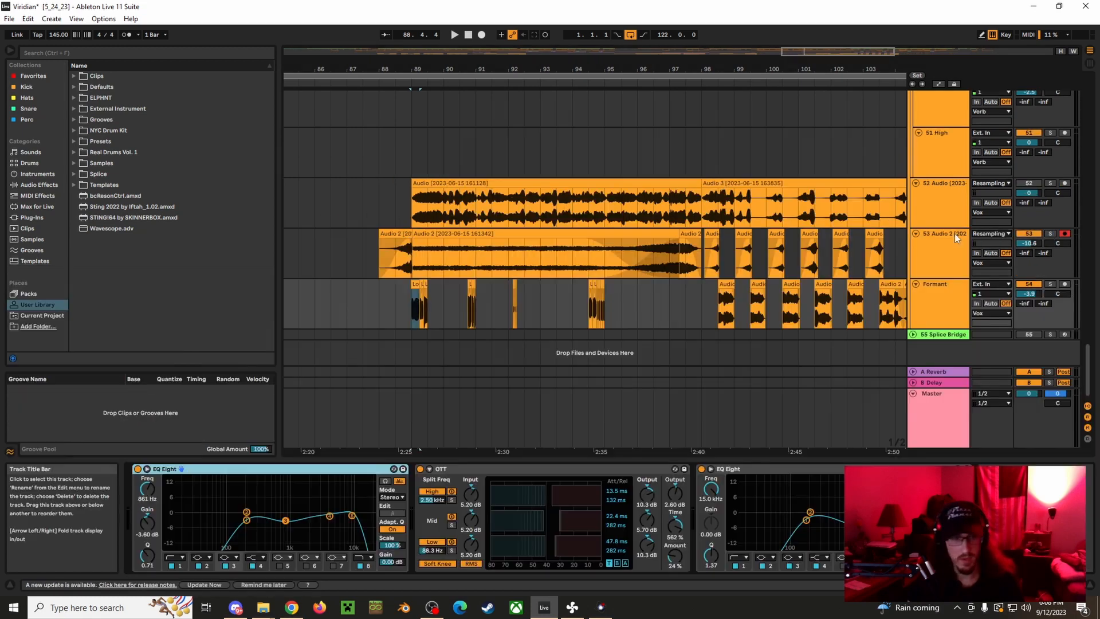
# Solo the Formant track and audition its vocal chops around bars 89, 90 and 98 to 100.
pyautogui.press('space')
pyautogui.click(1050, 285)
pyautogui.click(468, 308)
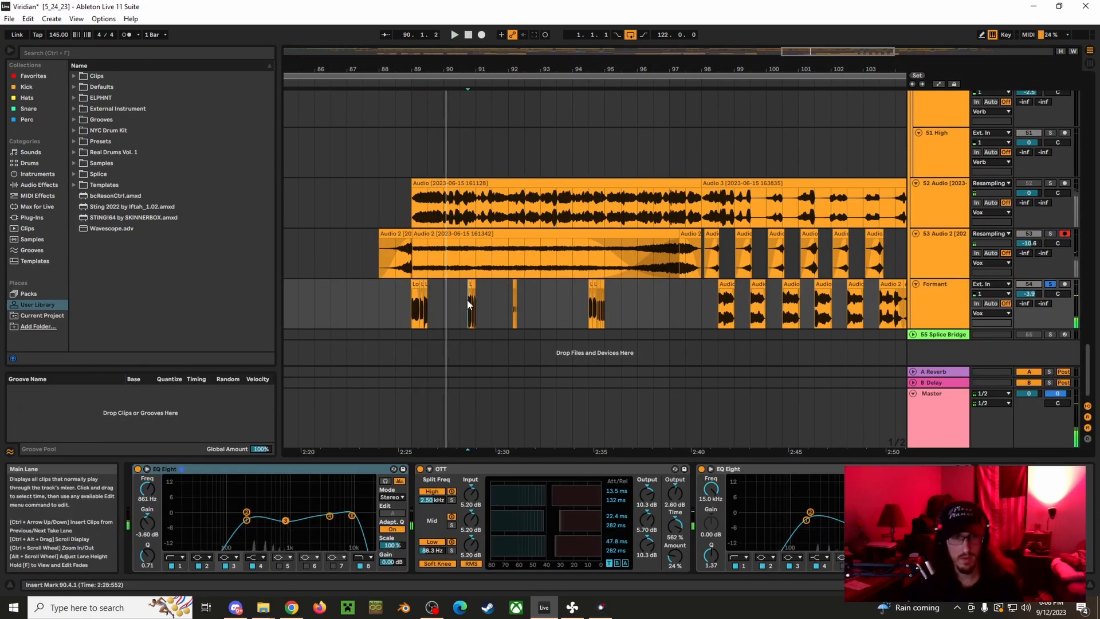
pyautogui.press('space')
pyautogui.press('space')
pyautogui.click(719, 315)
pyautogui.press('space')
pyautogui.press('space')
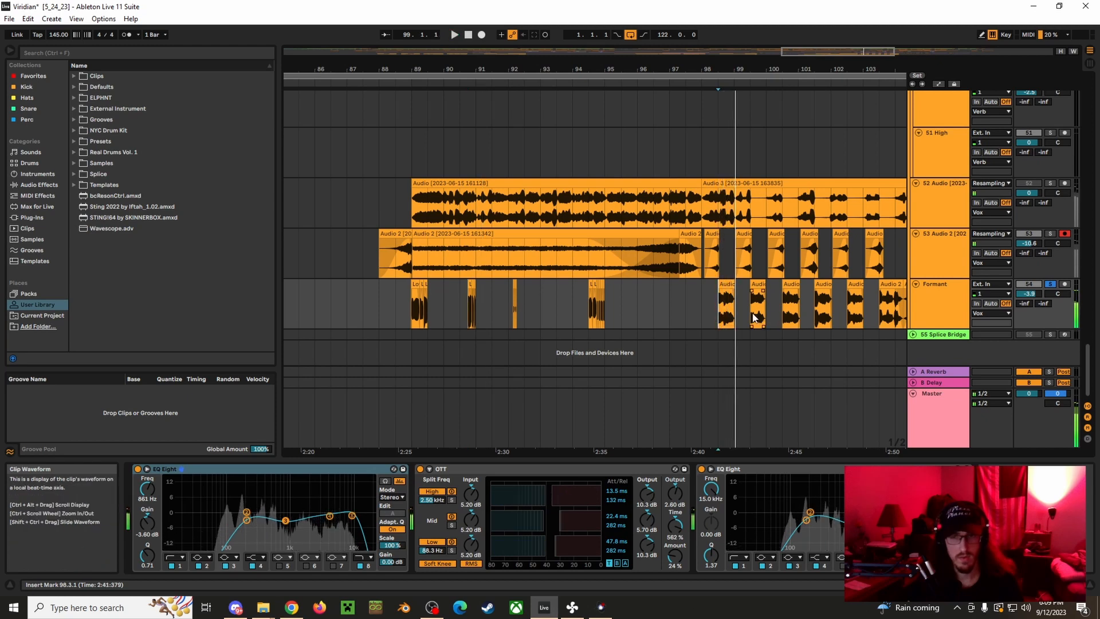
pyautogui.press('space')
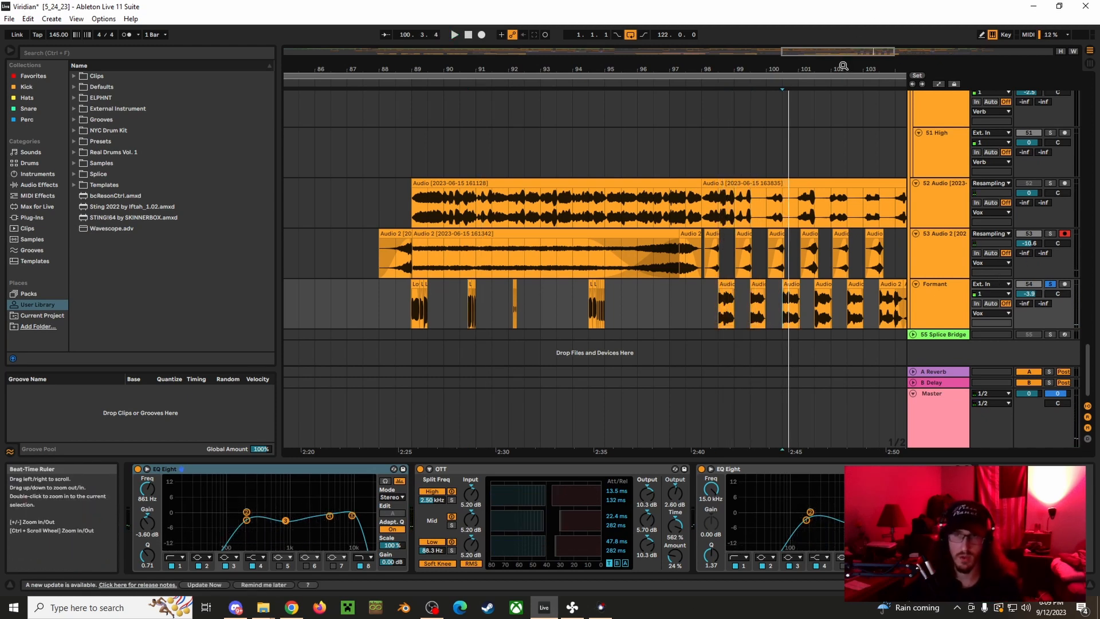
# Audition Audio 2 in solo from bar 97 through its chopped clips, and turn its solo off.
pyautogui.moveTo(844, 67); pyautogui.dragTo(825, 65)
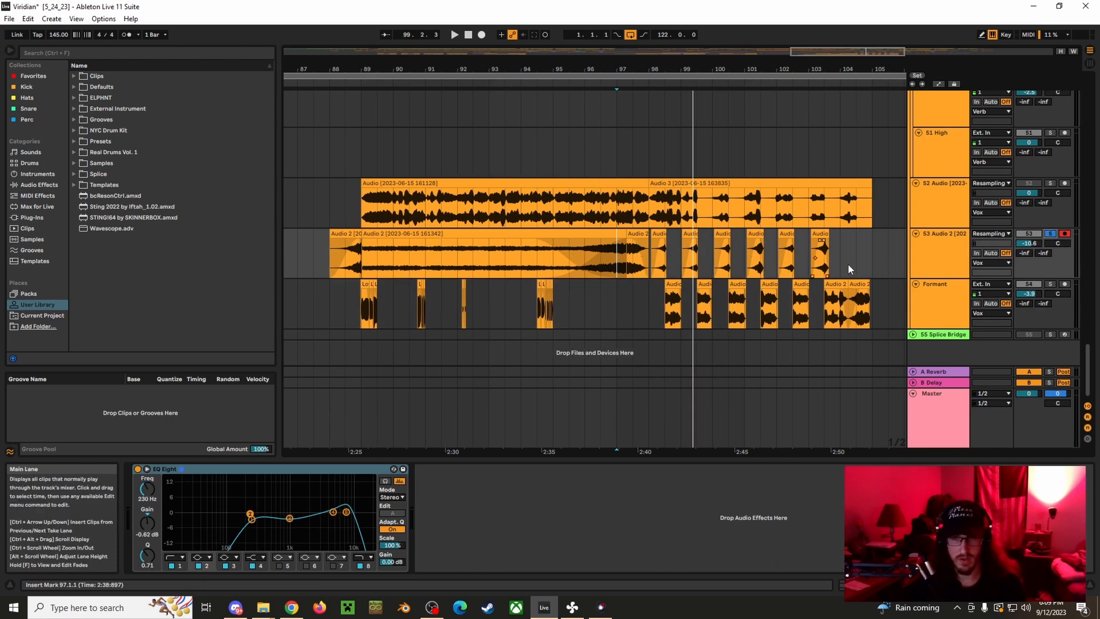
pyautogui.scroll(10, 803, 265)
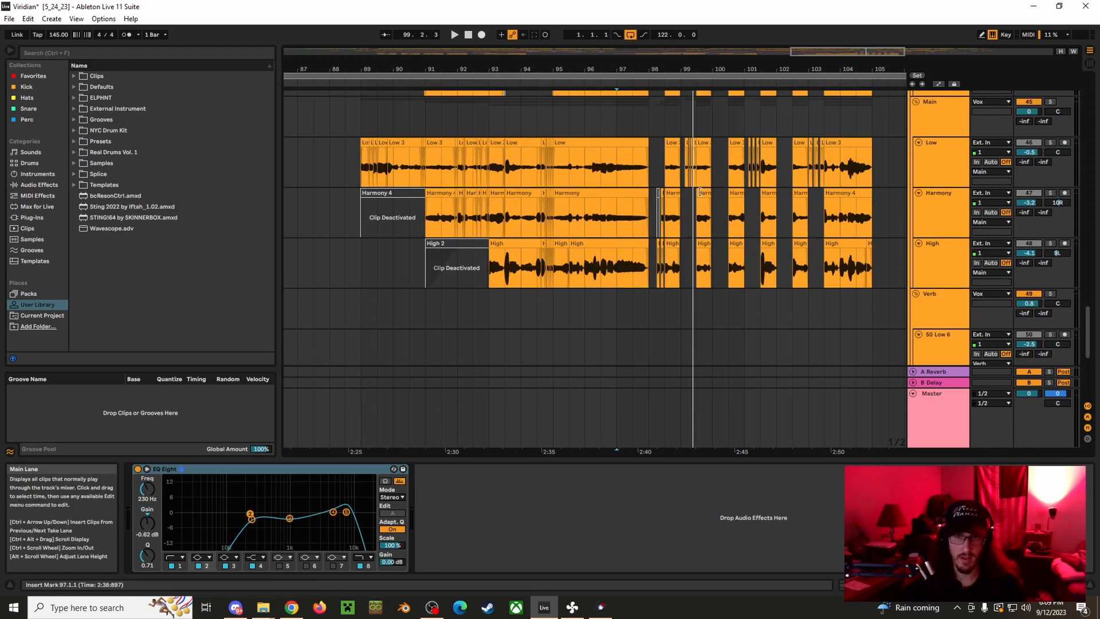
pyautogui.scroll(-10, 704, 243)
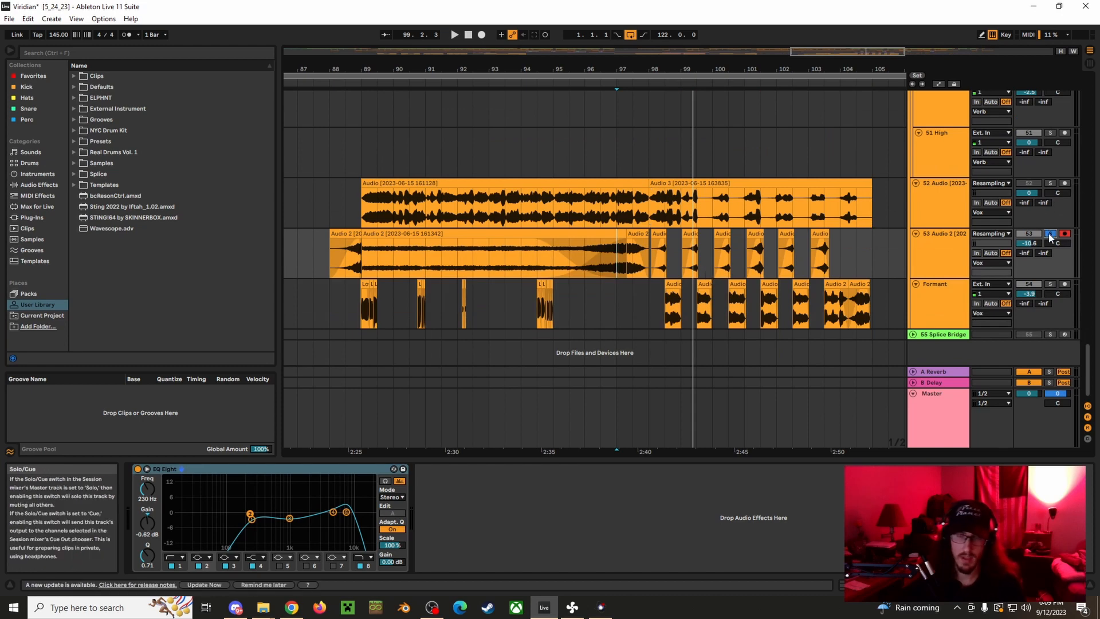
pyautogui.click(1050, 233)
pyautogui.press('space')
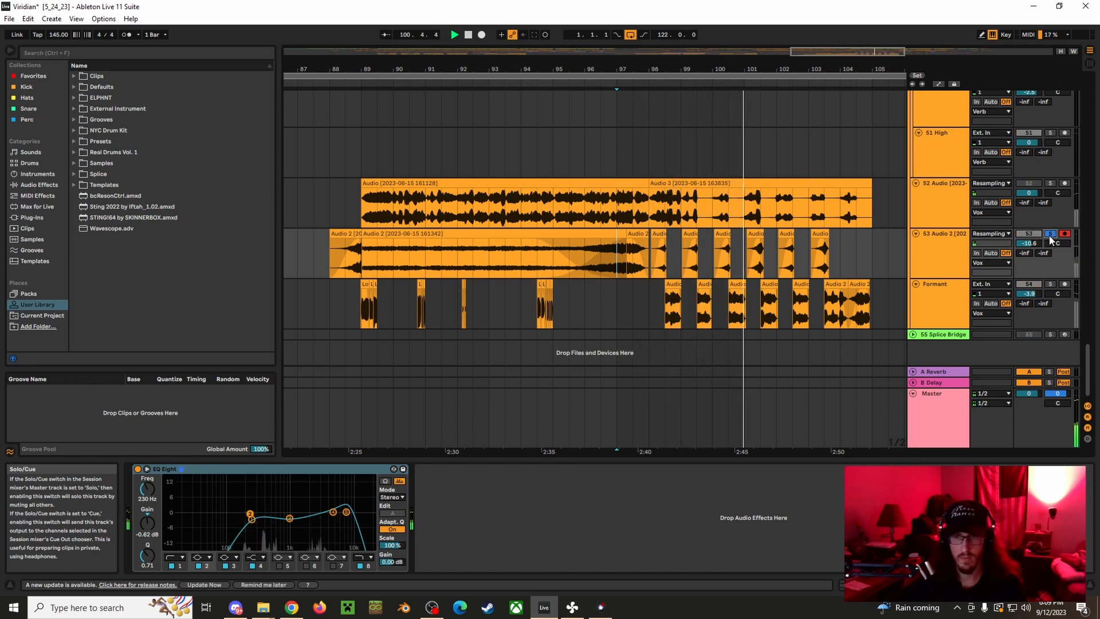
pyautogui.click(1050, 233)
pyautogui.click(1049, 234)
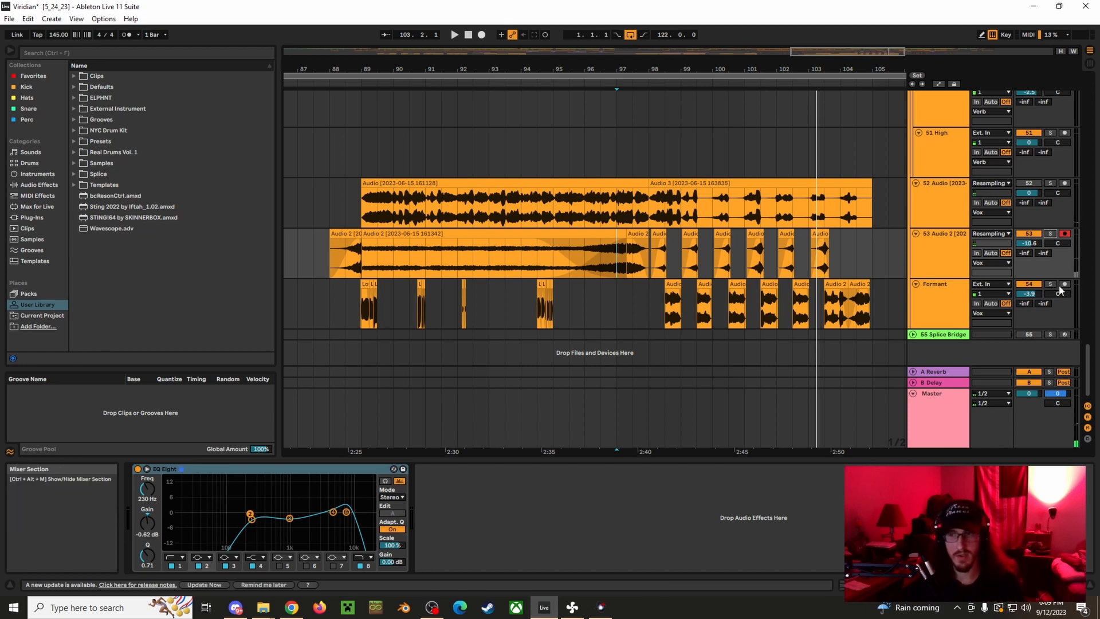
# Show the whole arrangement with the groups folded, and place the insert marker at bar 49 on the 1 Group track.
pyautogui.scroll(5, 764, 245)
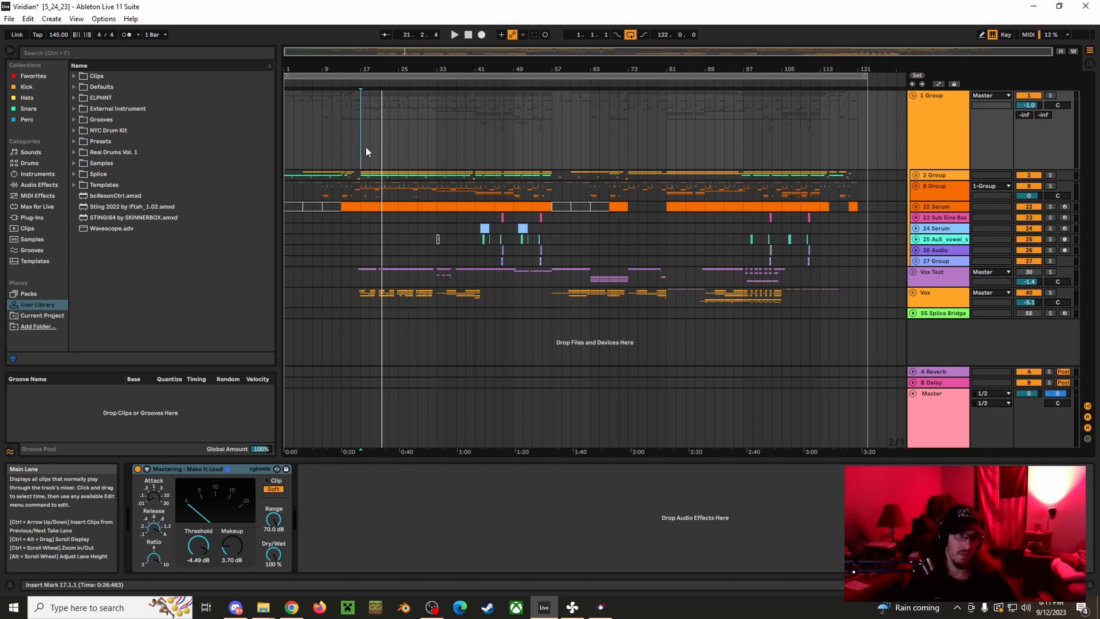
pyautogui.moveTo(366, 148); pyautogui.dragTo(542, 144)
pyautogui.click(542, 143)
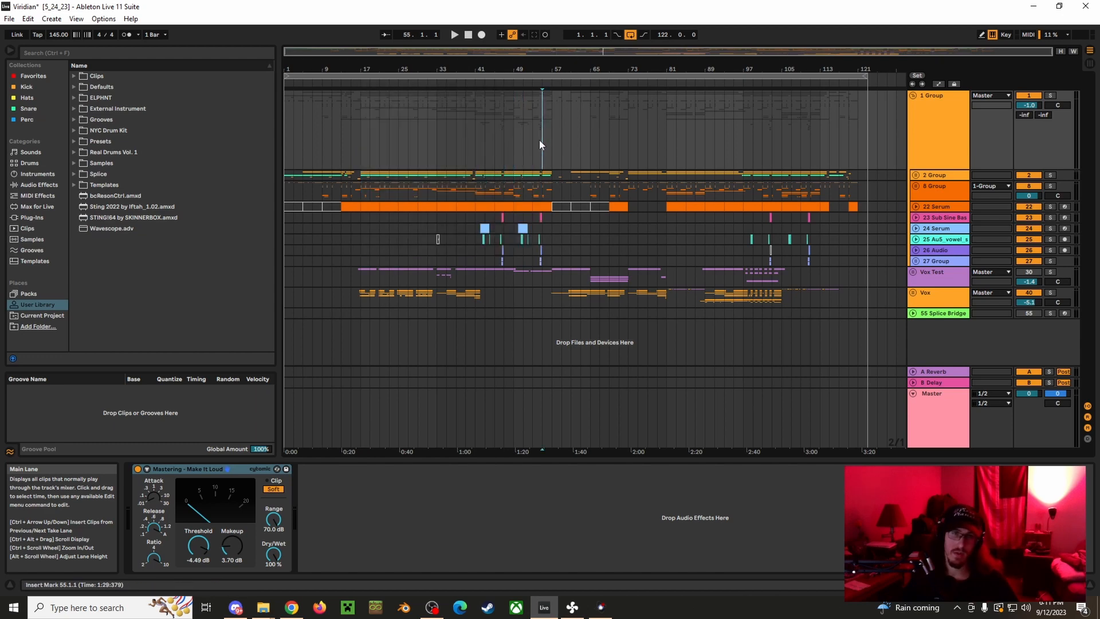
pyautogui.click(513, 145)
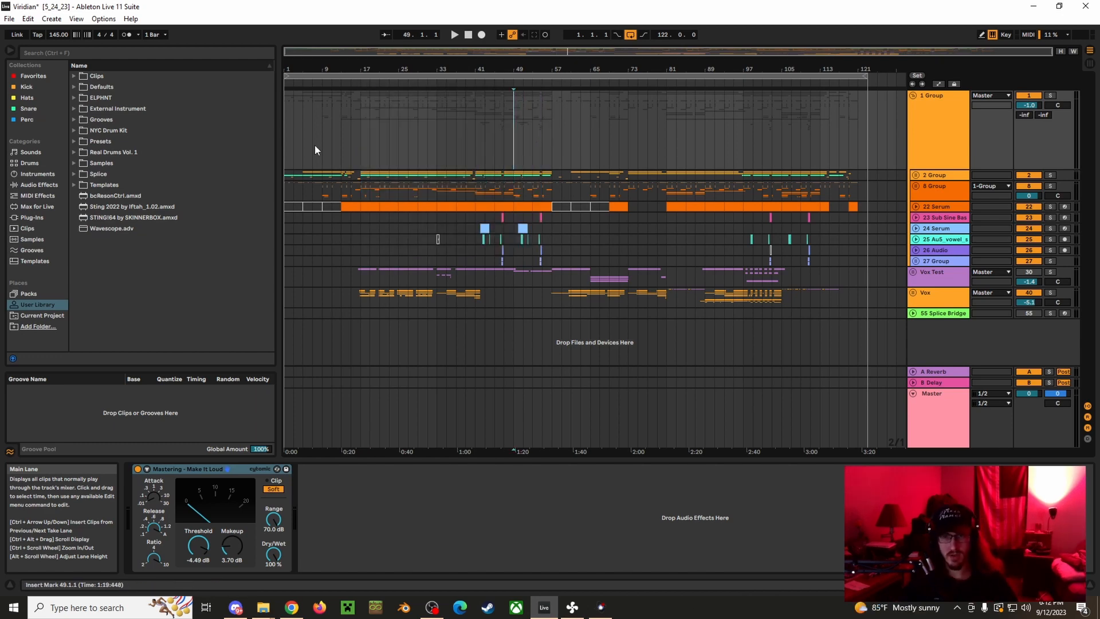